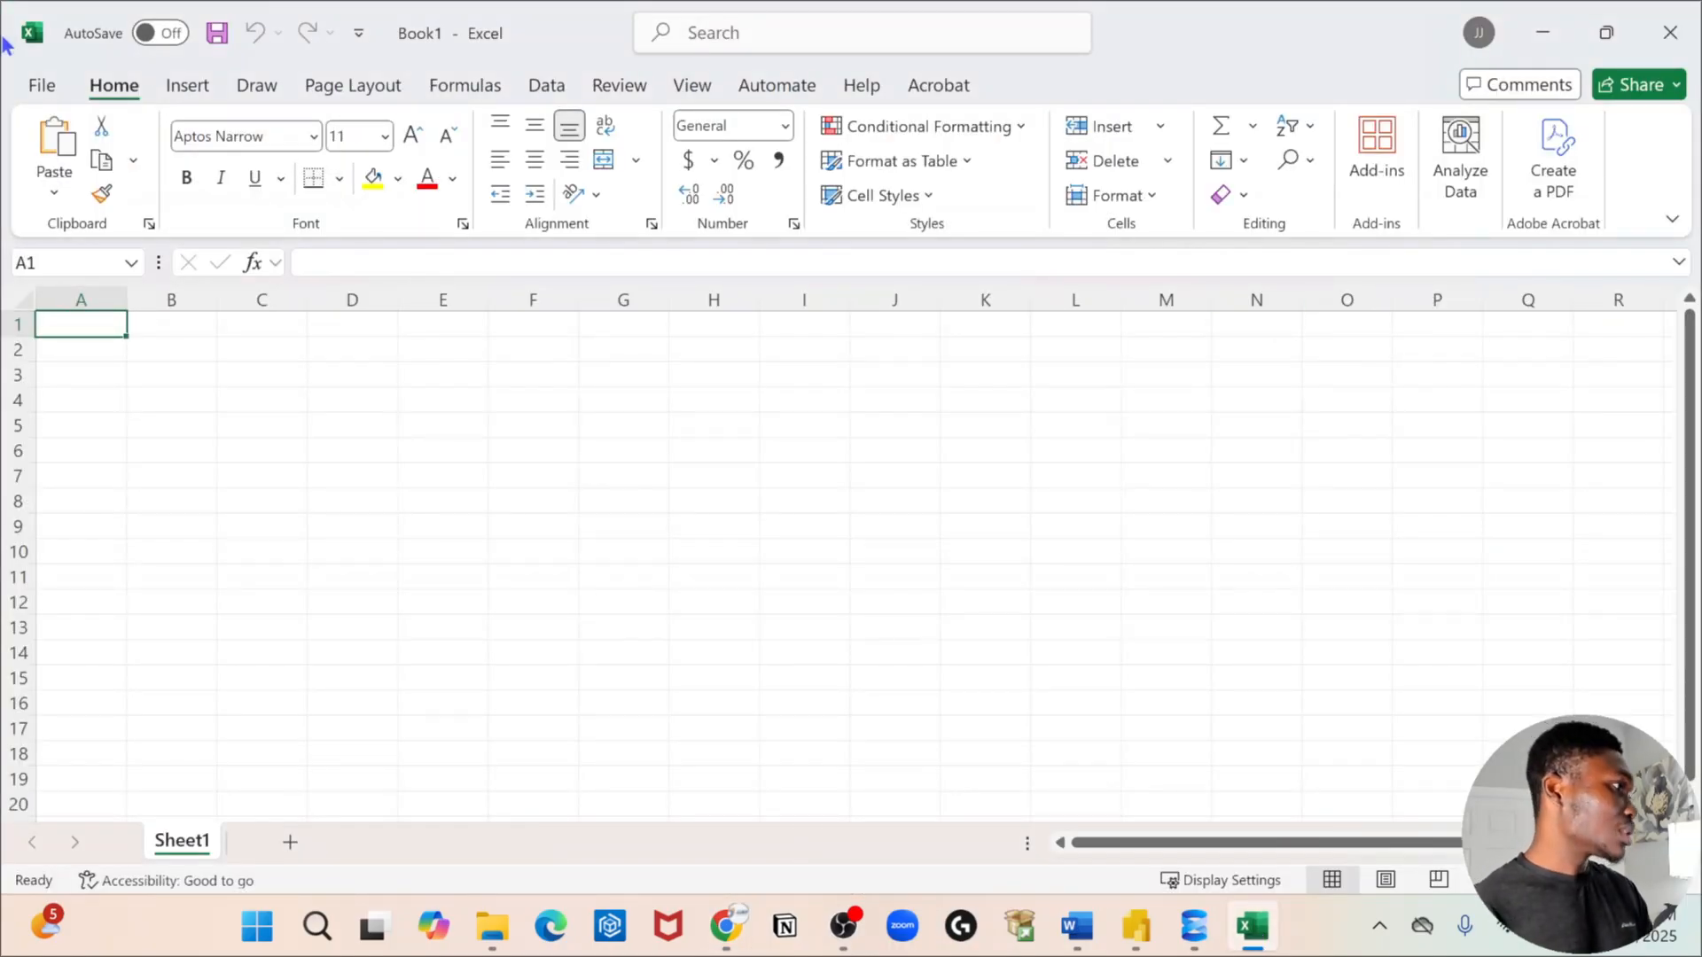
# Open the recent crocodile_dataset workbook from the Great Datasets folder.
pyautogui.click(42, 85)
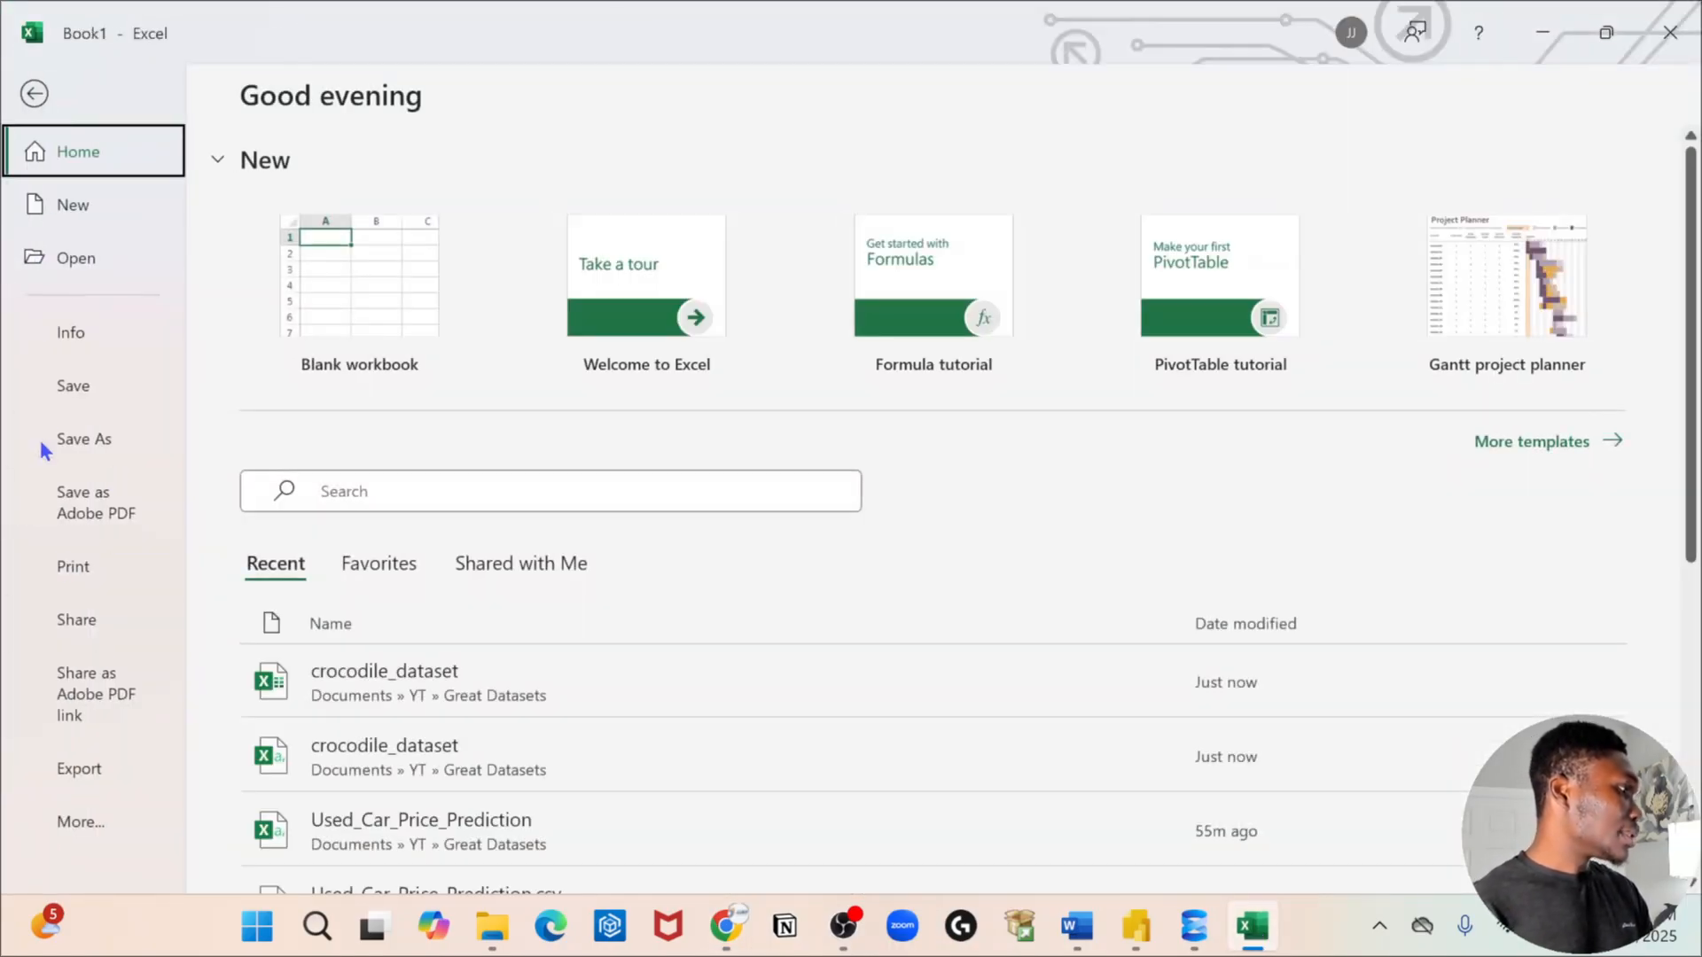
pyautogui.click(86, 256)
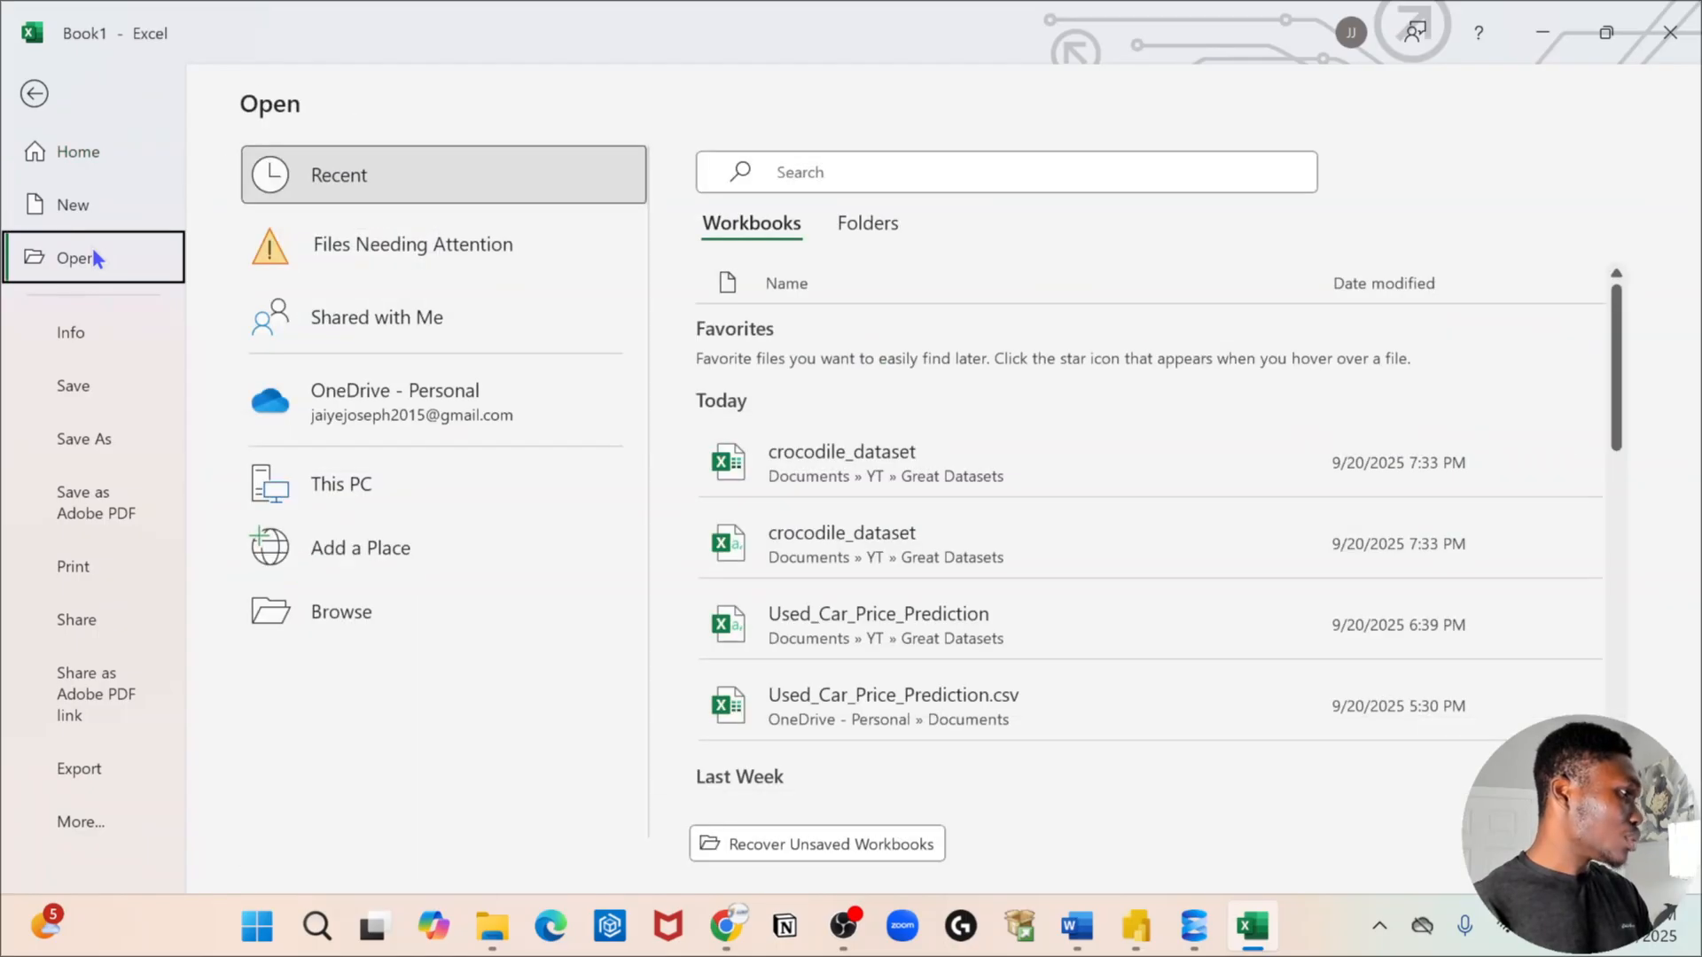
pyautogui.click(810, 489)
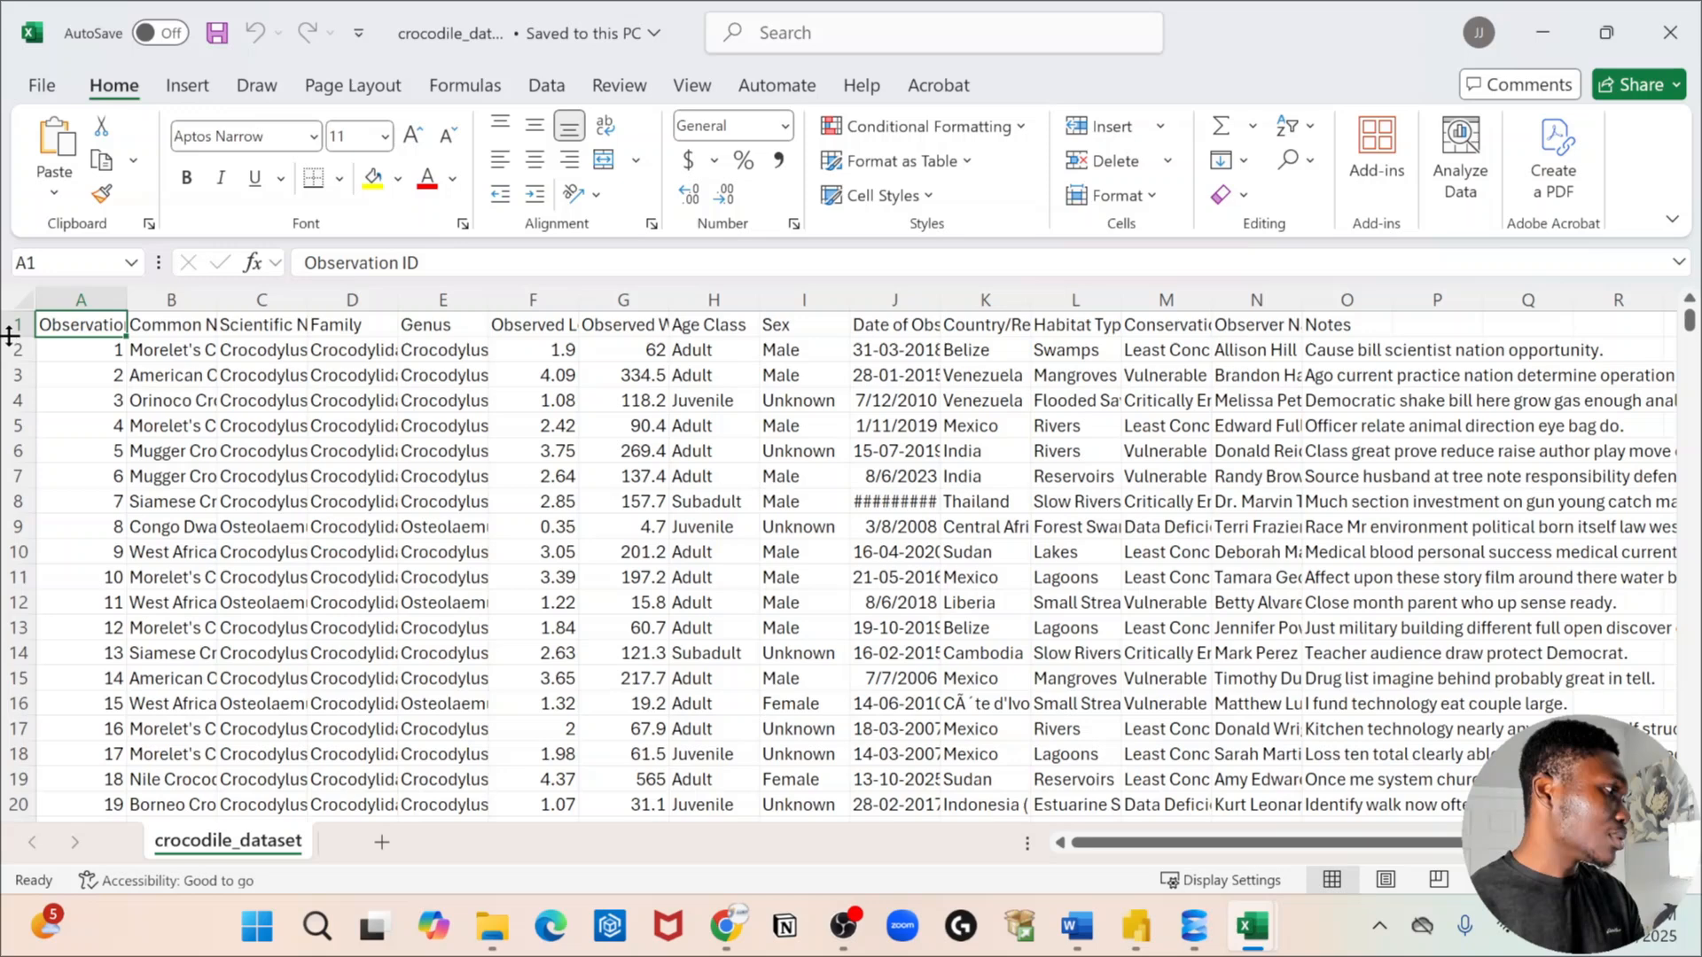
# Try bold formatting on the header row, and revert it.
pyautogui.click(14, 327)
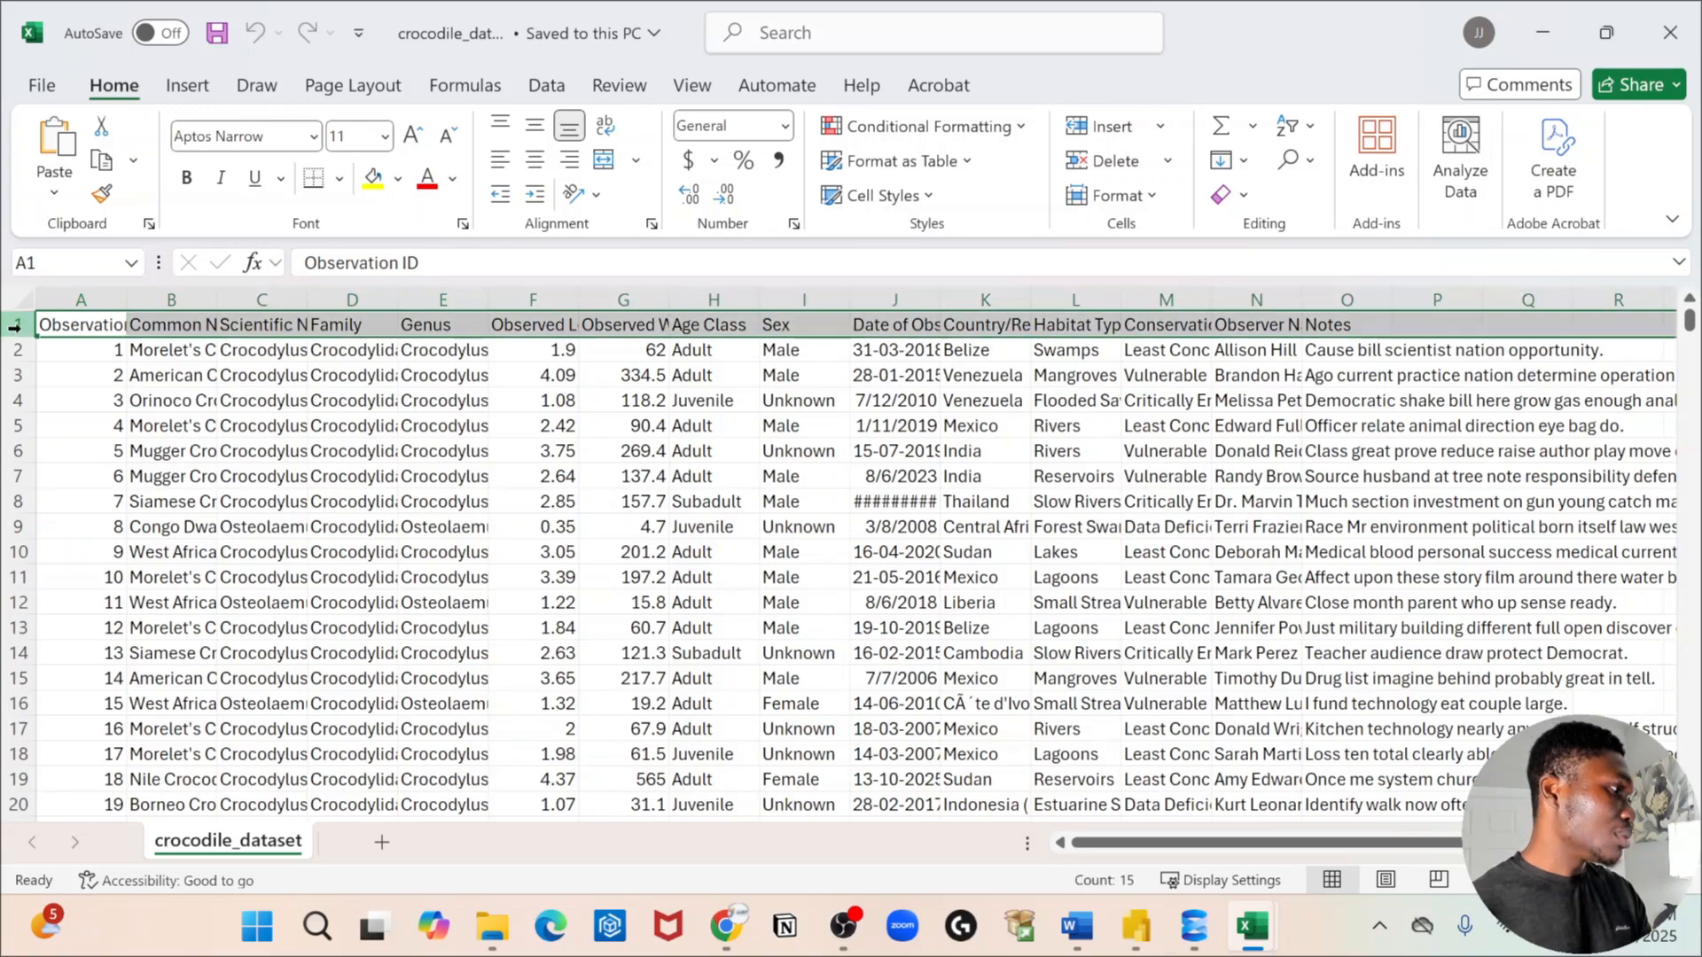
pyautogui.hotkey('ctrl', 'b')
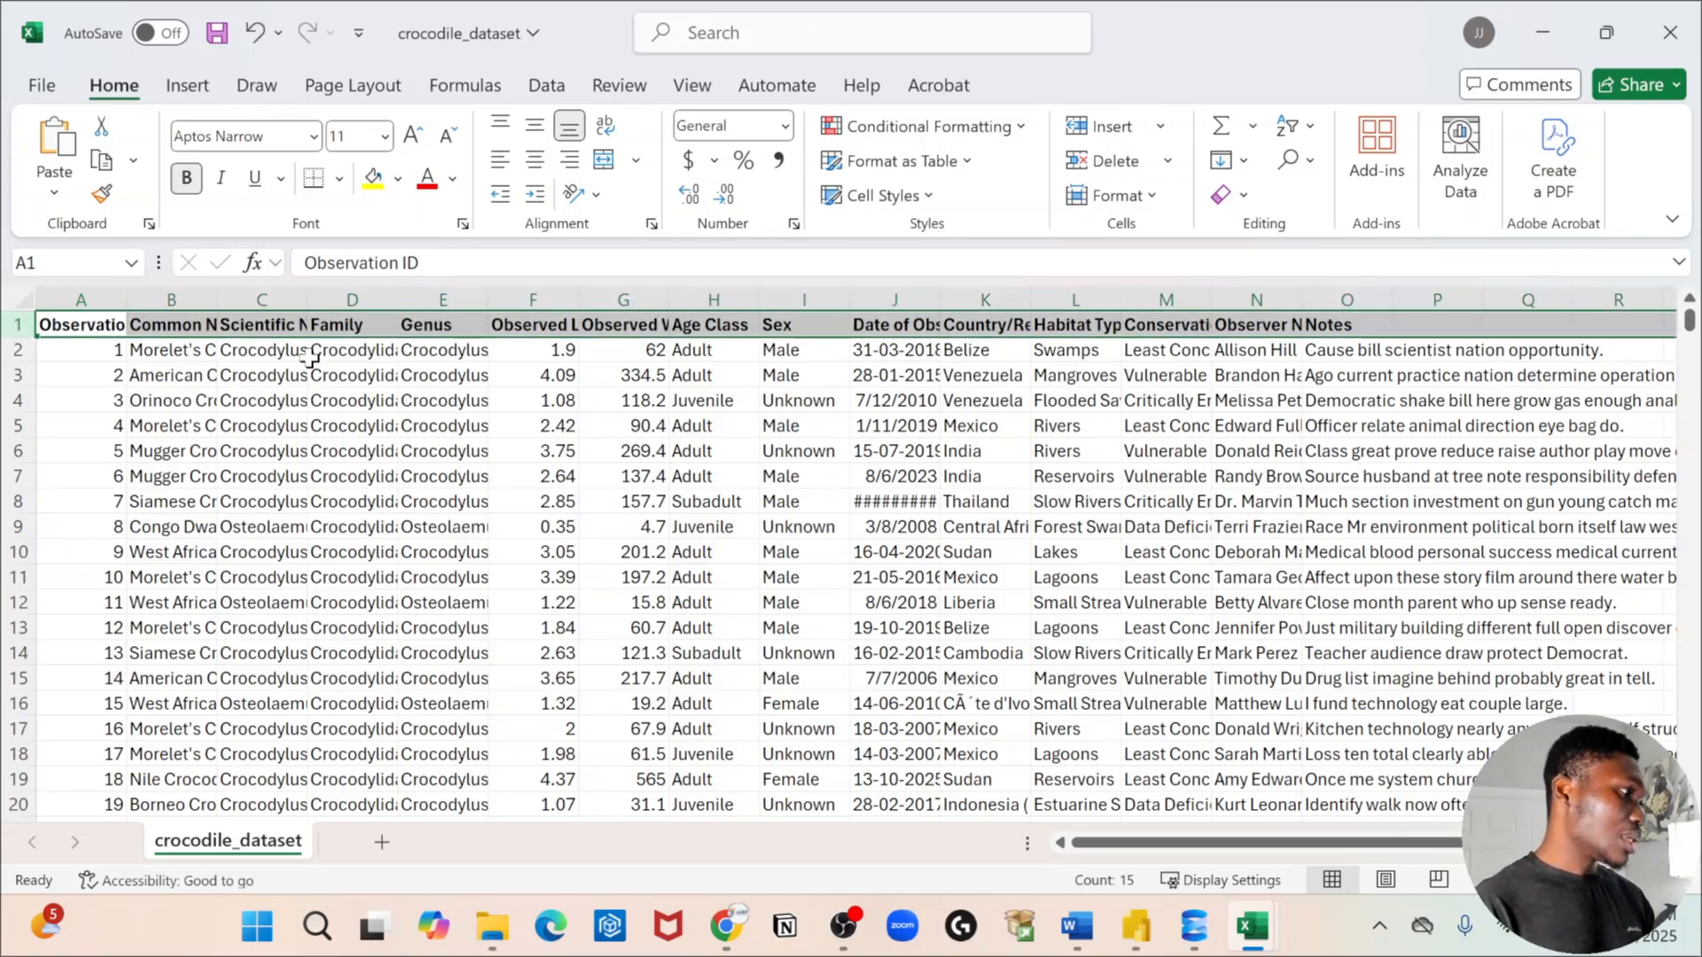
pyautogui.hotkey('ctrl', 'b')
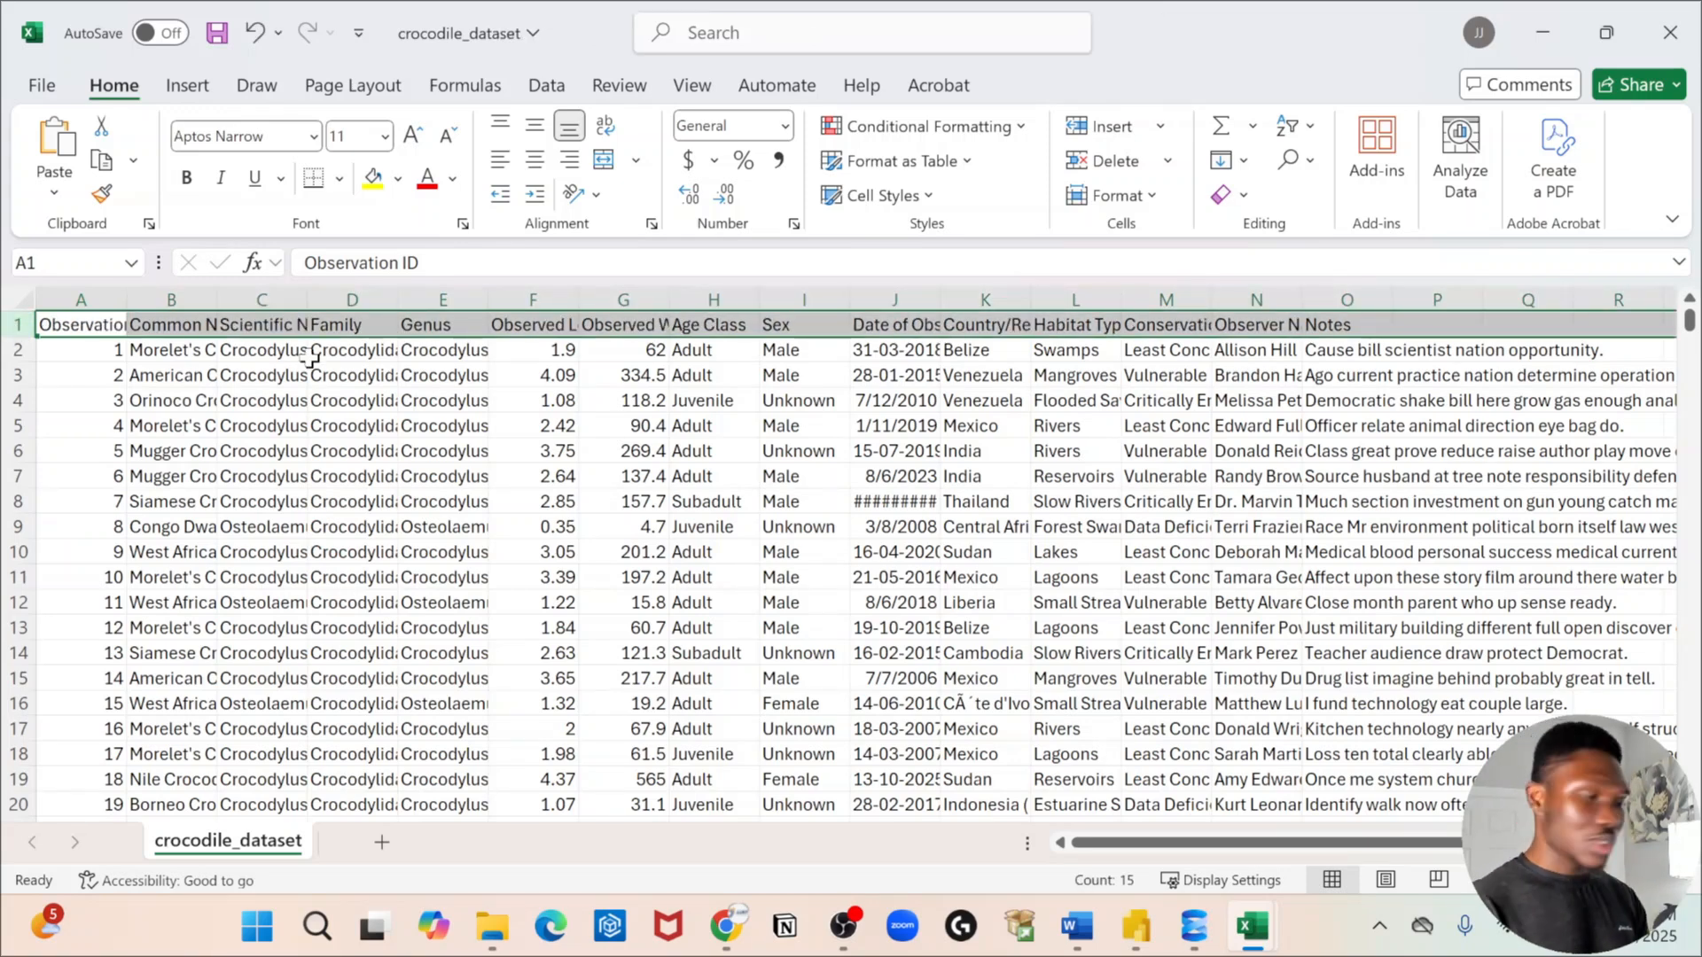
pyautogui.click(319, 423)
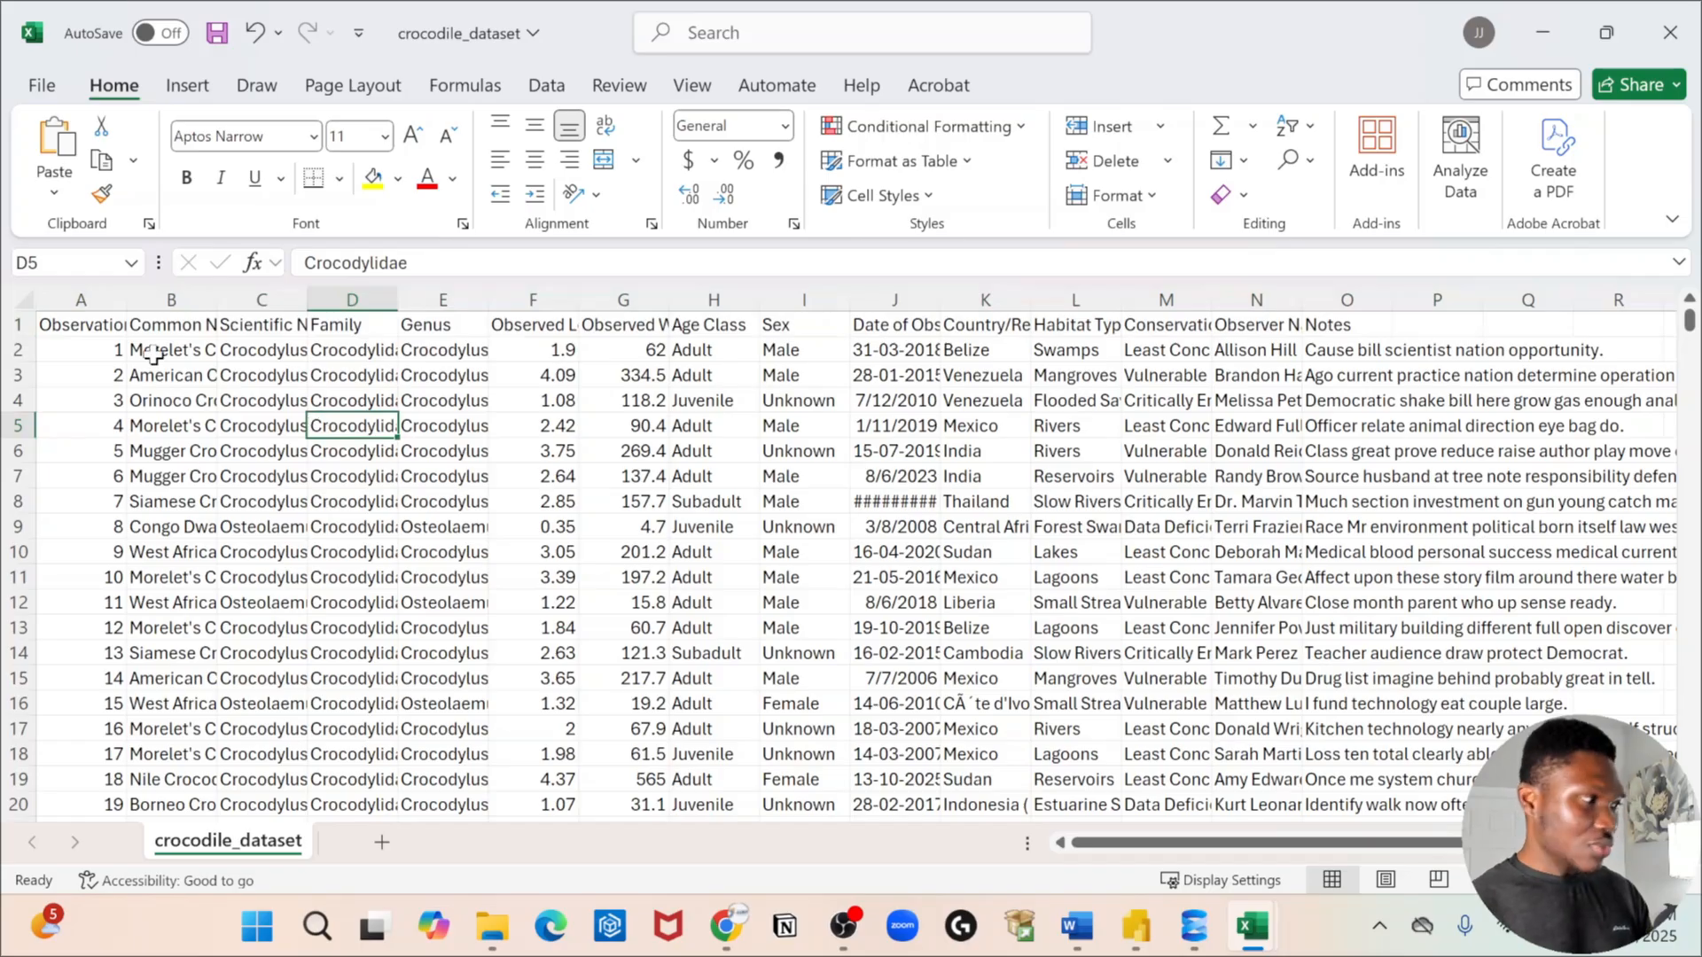
# Select the data range from a cell inside it, and the entire worksheet from the empty cell P1.
pyautogui.hotkey('ctrl', 'a')
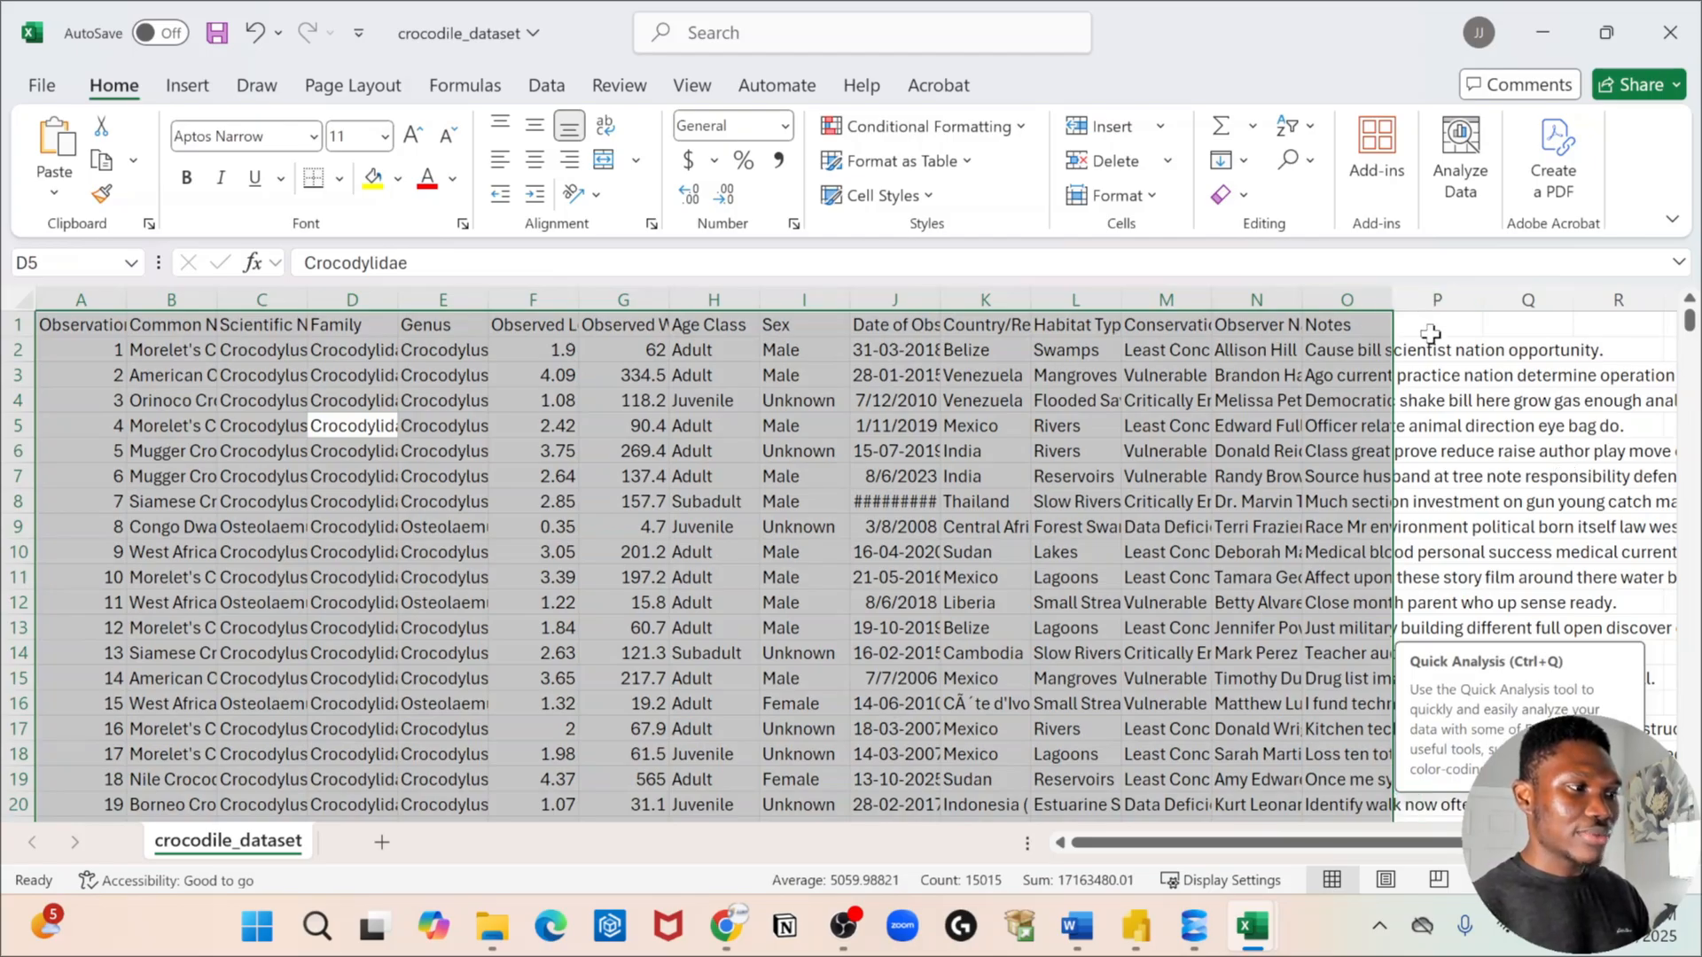
pyautogui.click(1411, 328)
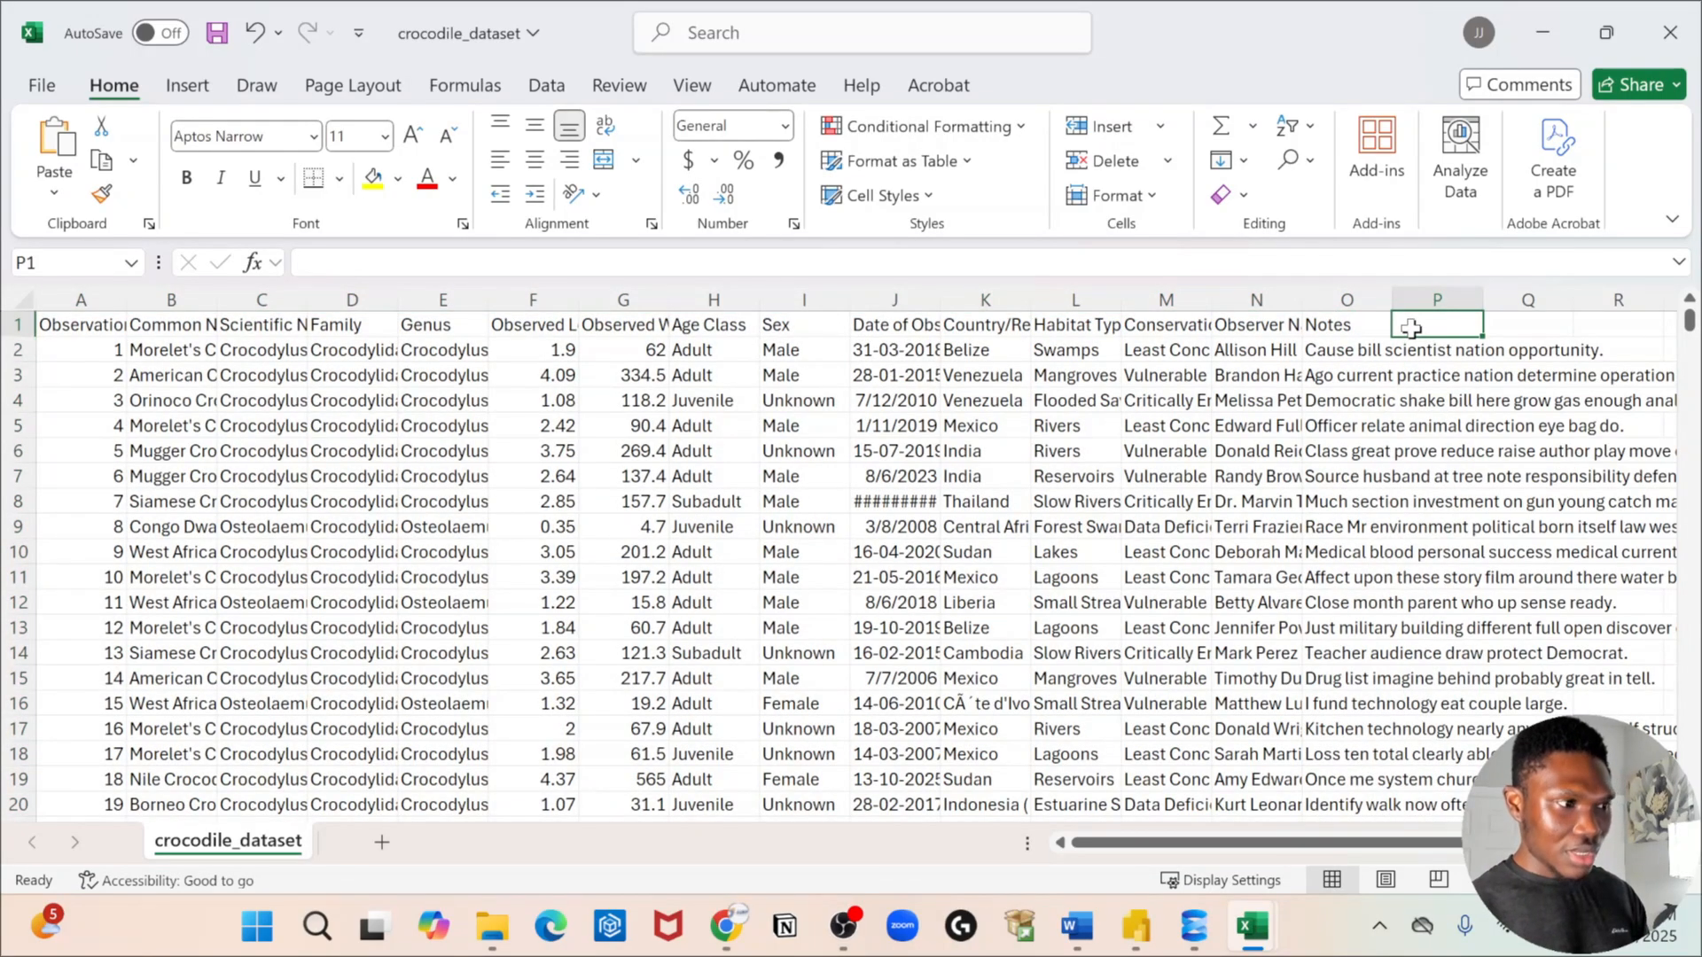
pyautogui.hotkey('ctrl', 'a')
pyautogui.hscroll(5, 1543, 494)
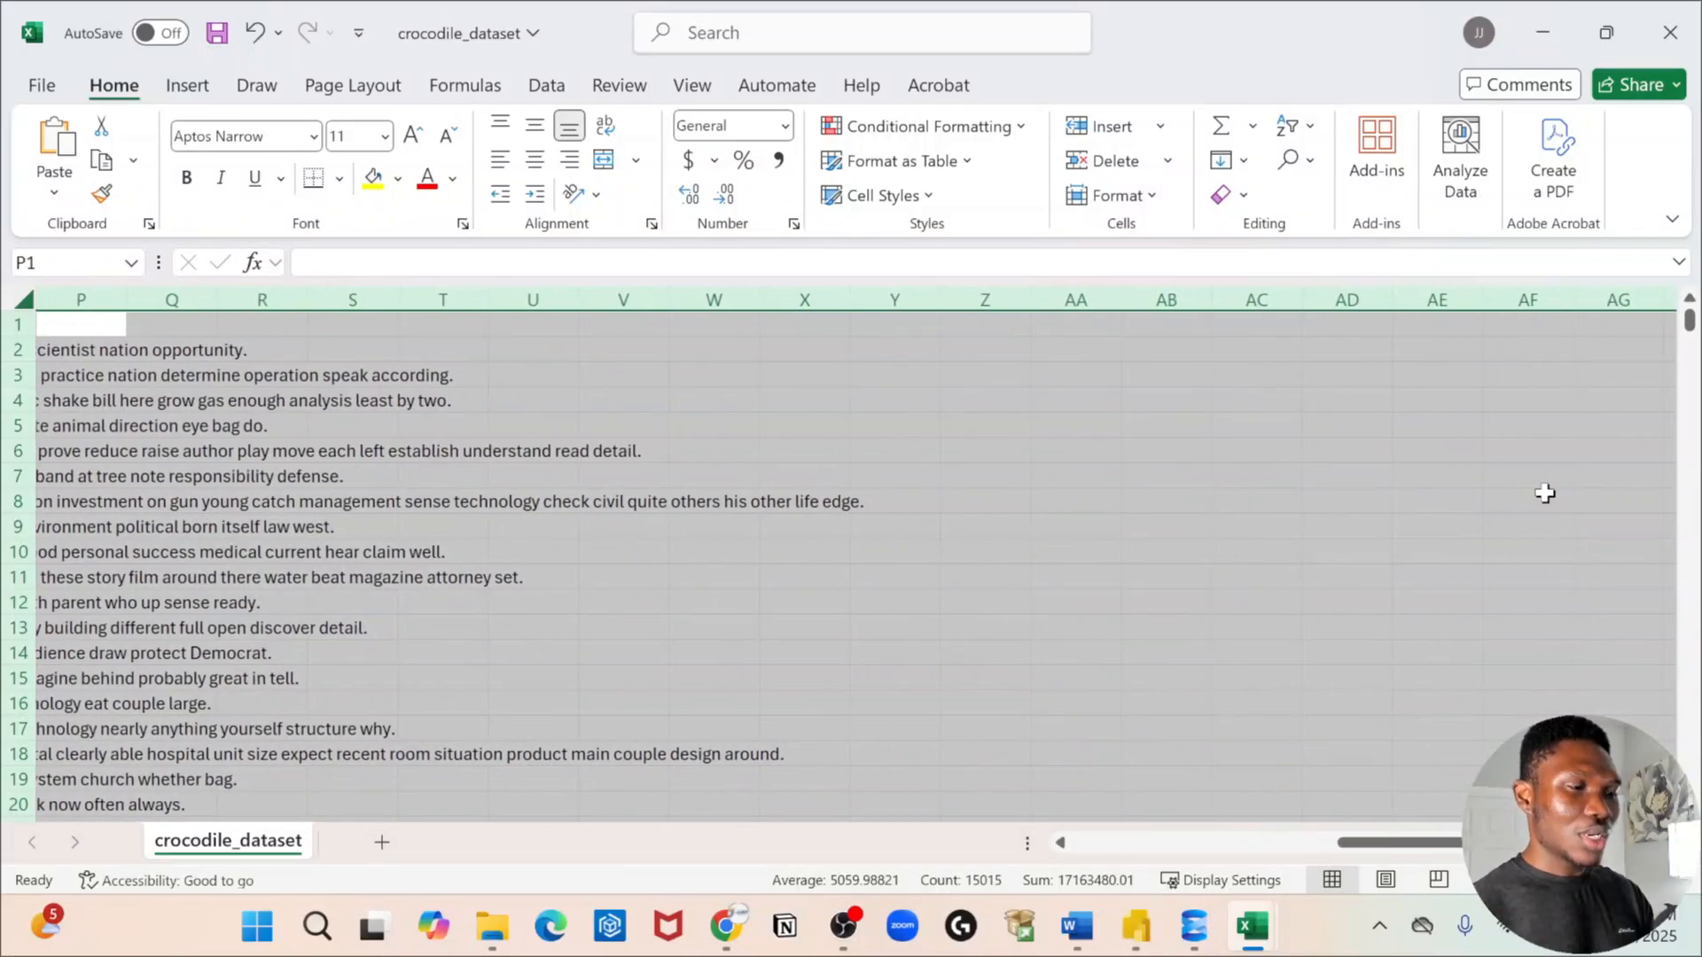
pyautogui.hscroll(-5, 1545, 494)
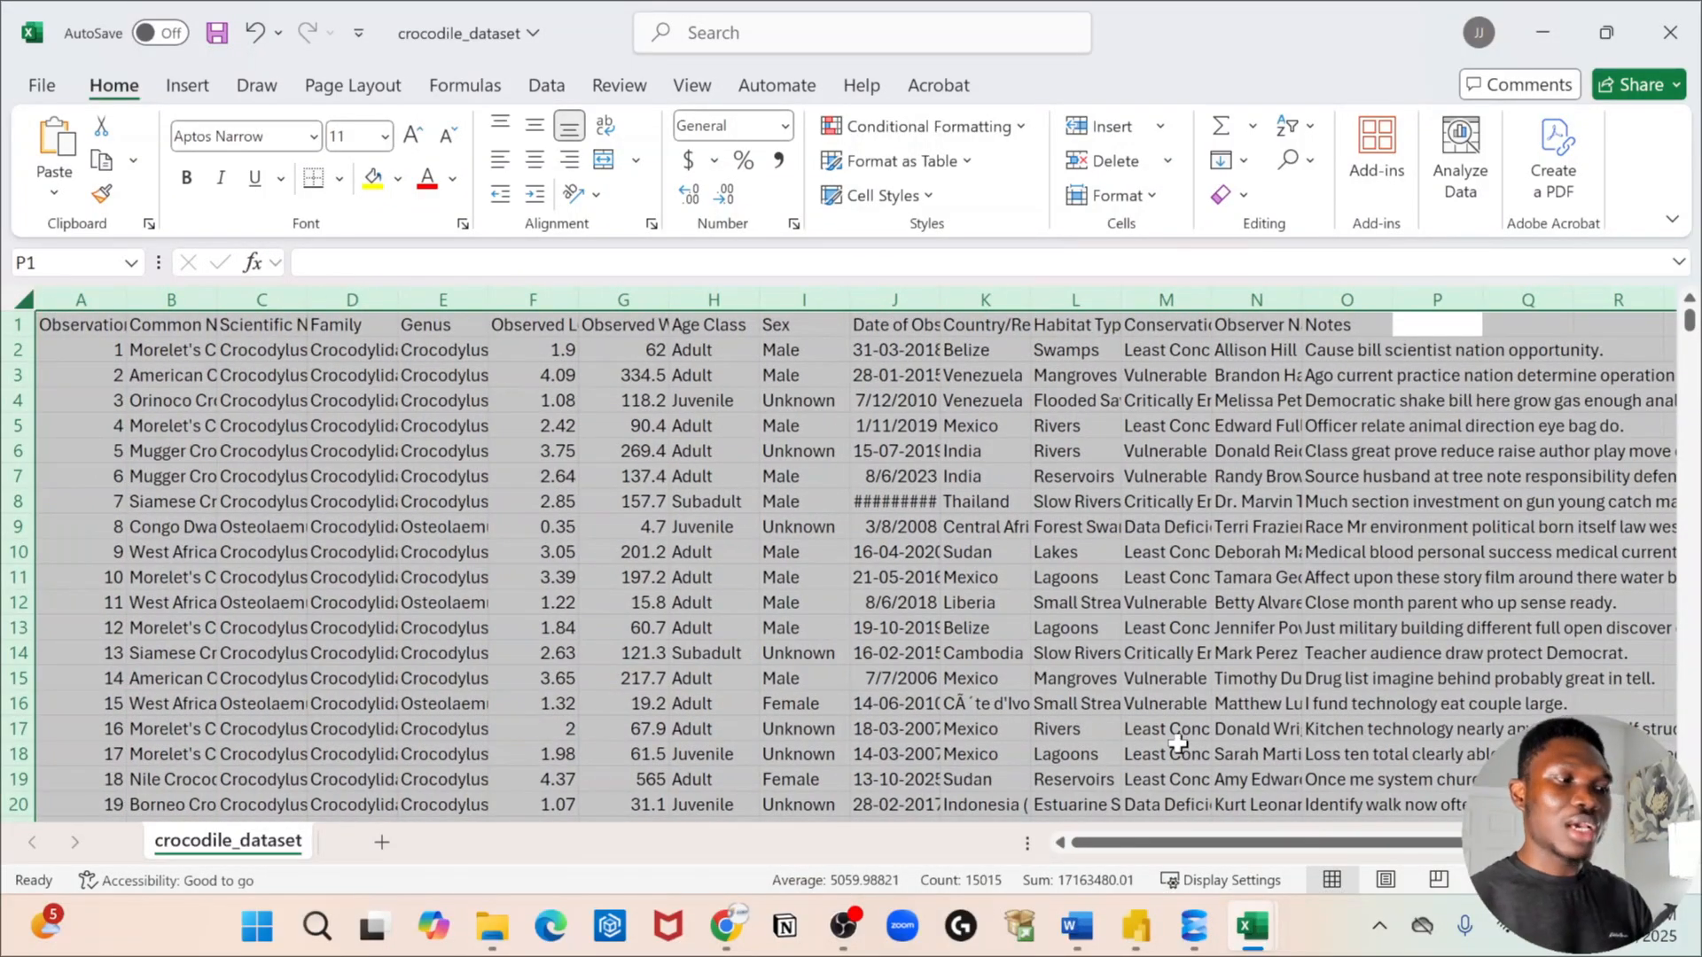
pyautogui.hscroll(3, 1177, 742)
pyautogui.hscroll(-3, 1138, 703)
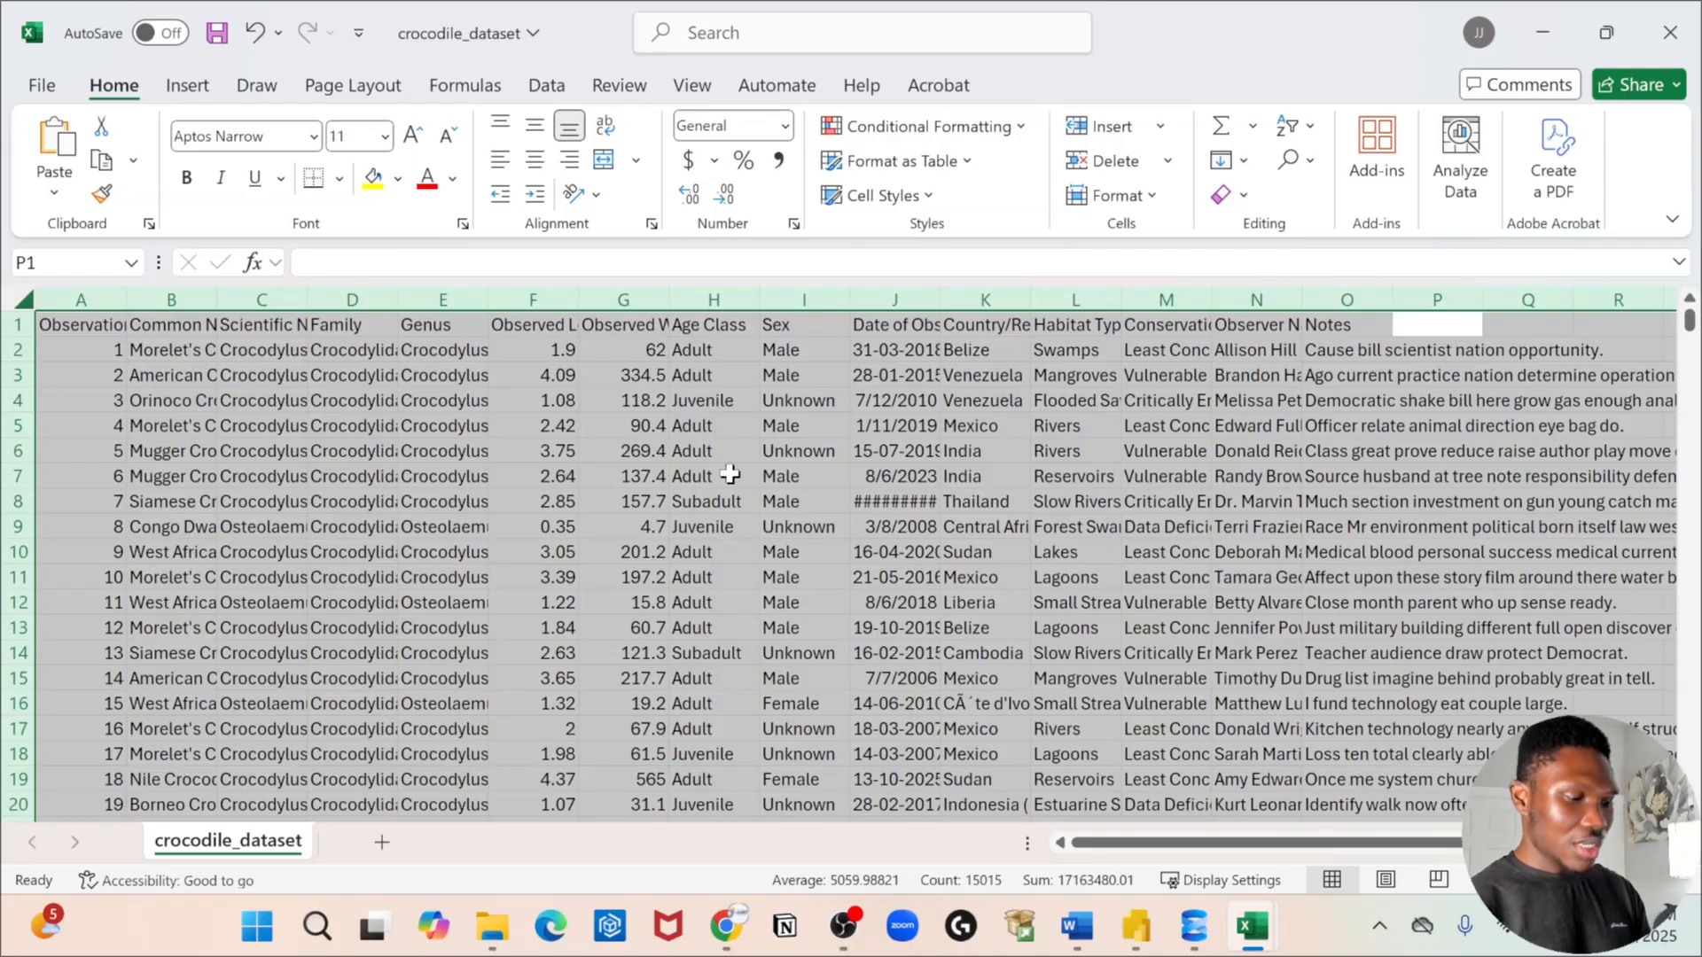
# Try converting the entire worksheet into a table, and undo the conversion.
pyautogui.hotkey('ctrl', 't')
pyautogui.click(483, 435)
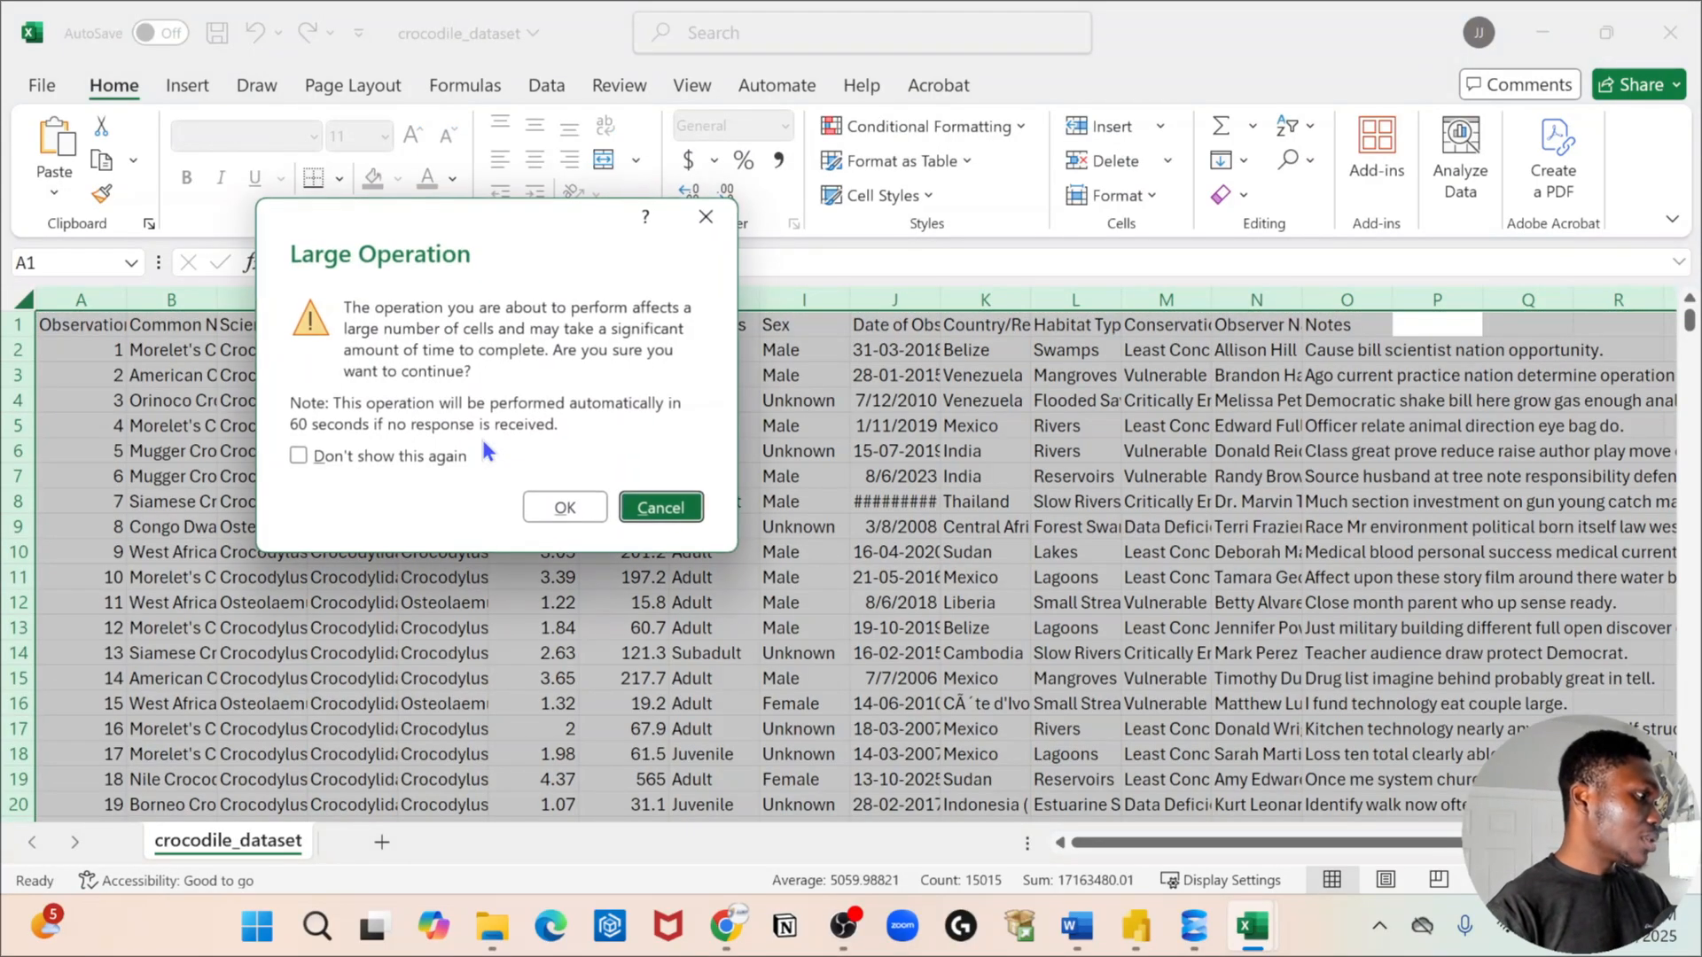
pyautogui.click(566, 508)
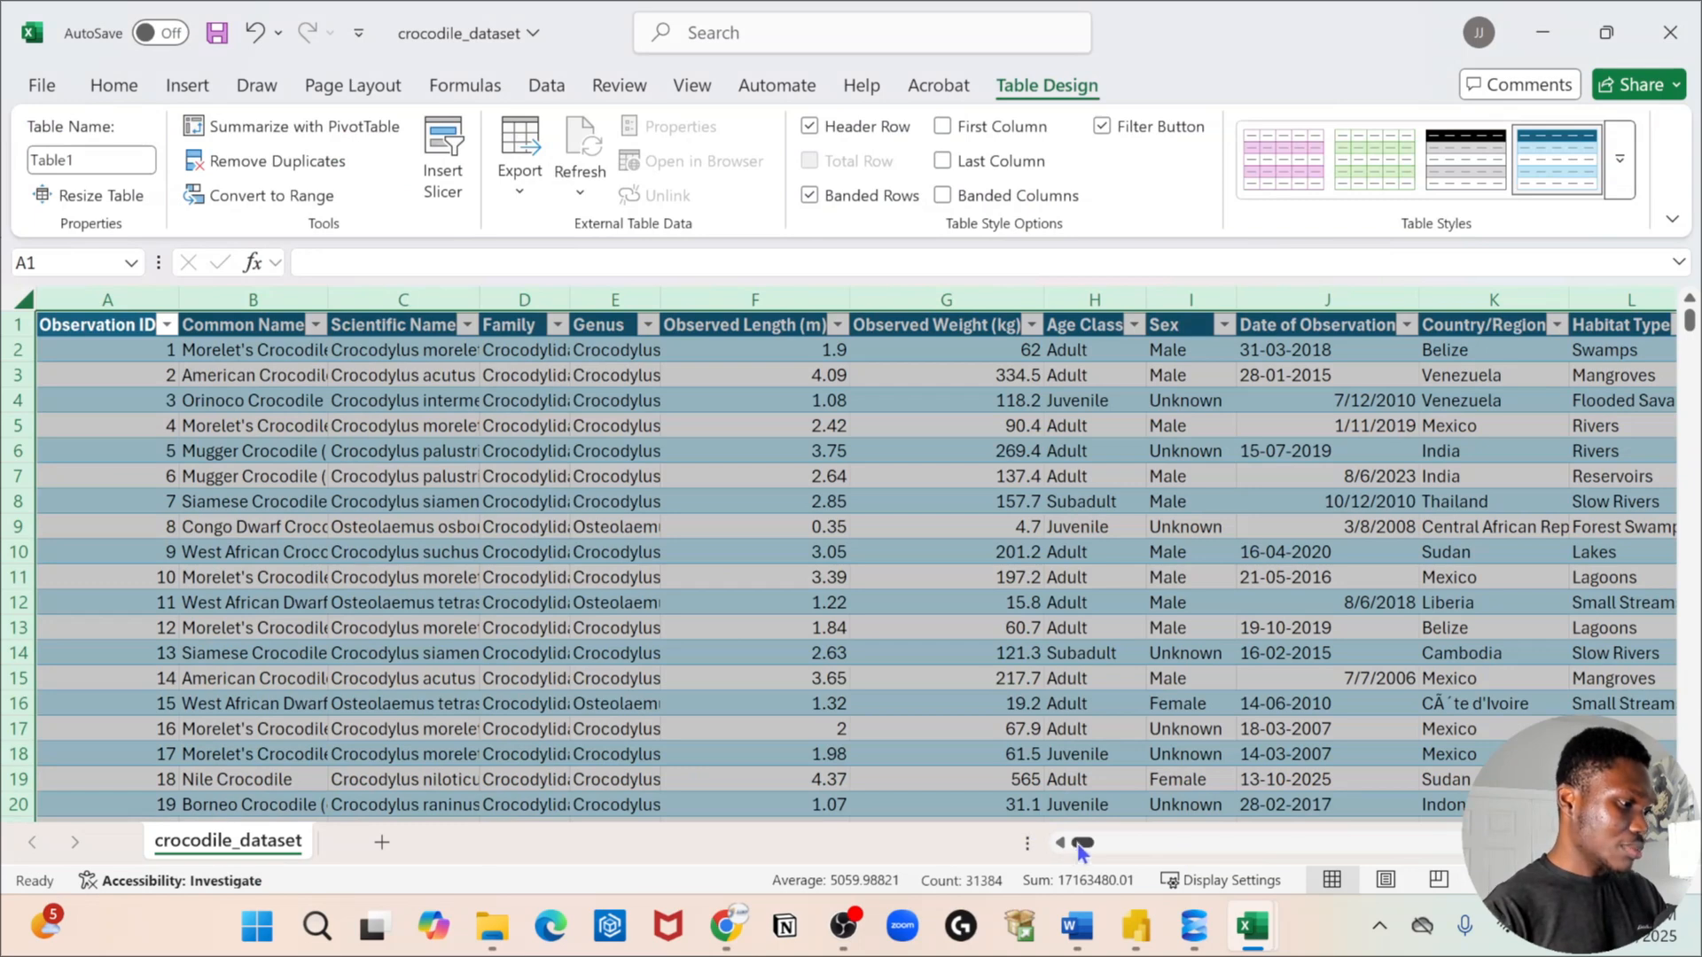
pyautogui.moveTo(1082, 842); pyautogui.dragTo(1061, 804)
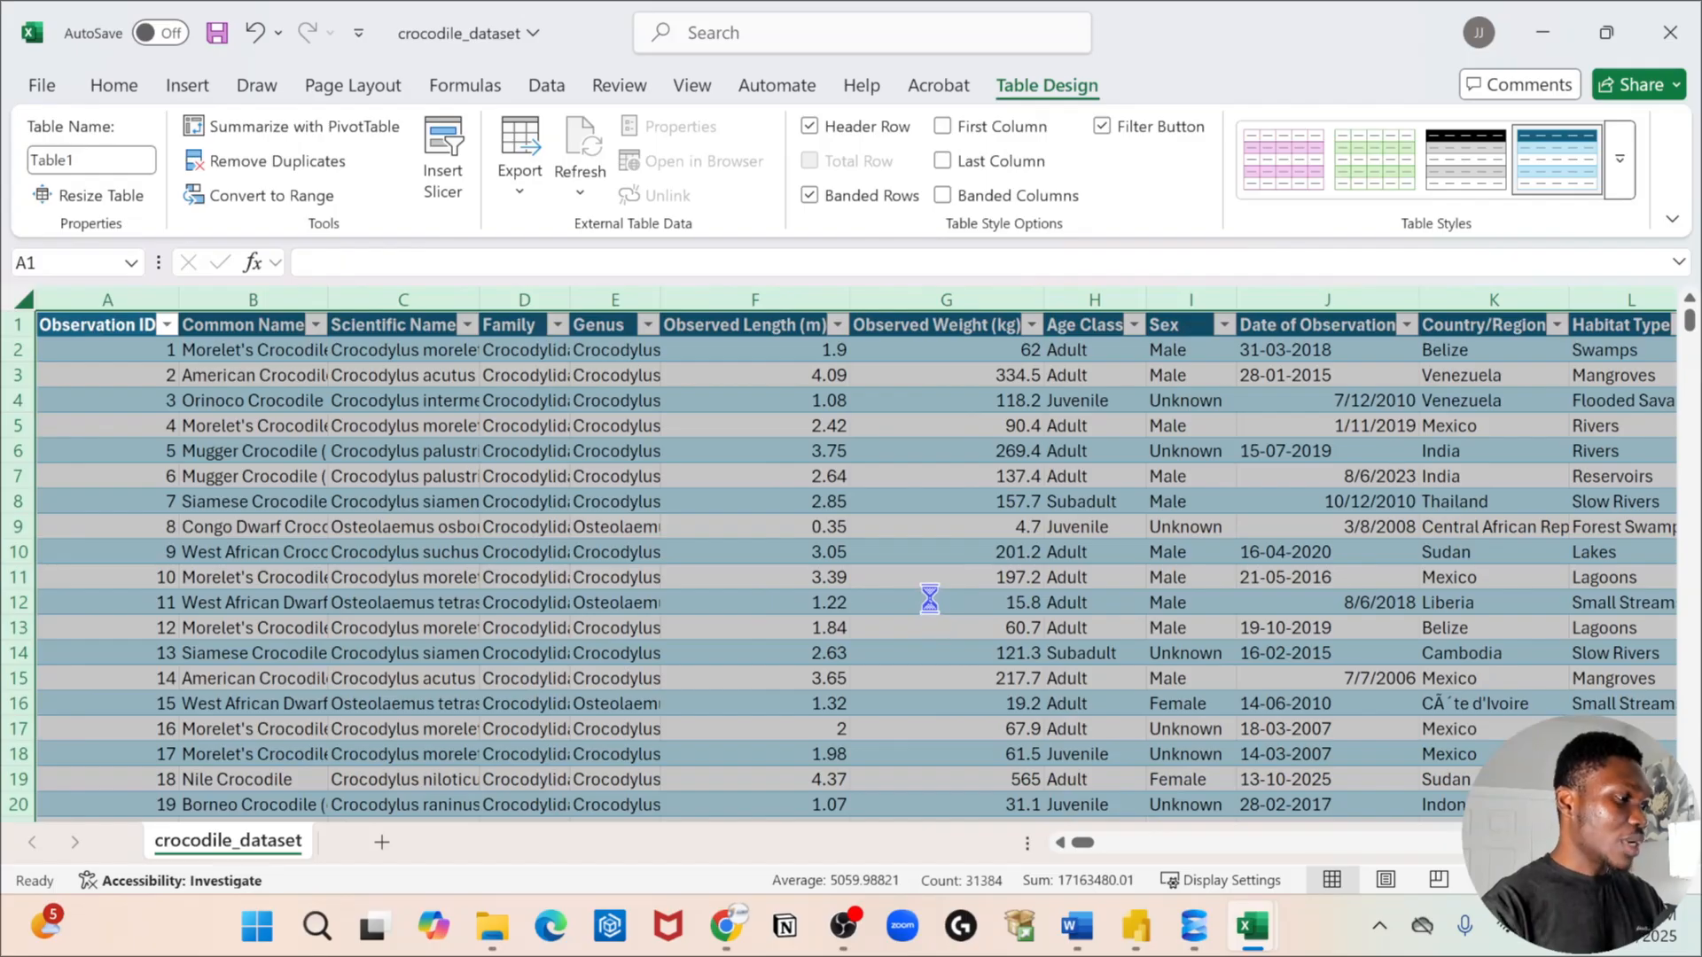
pyautogui.click(634, 502)
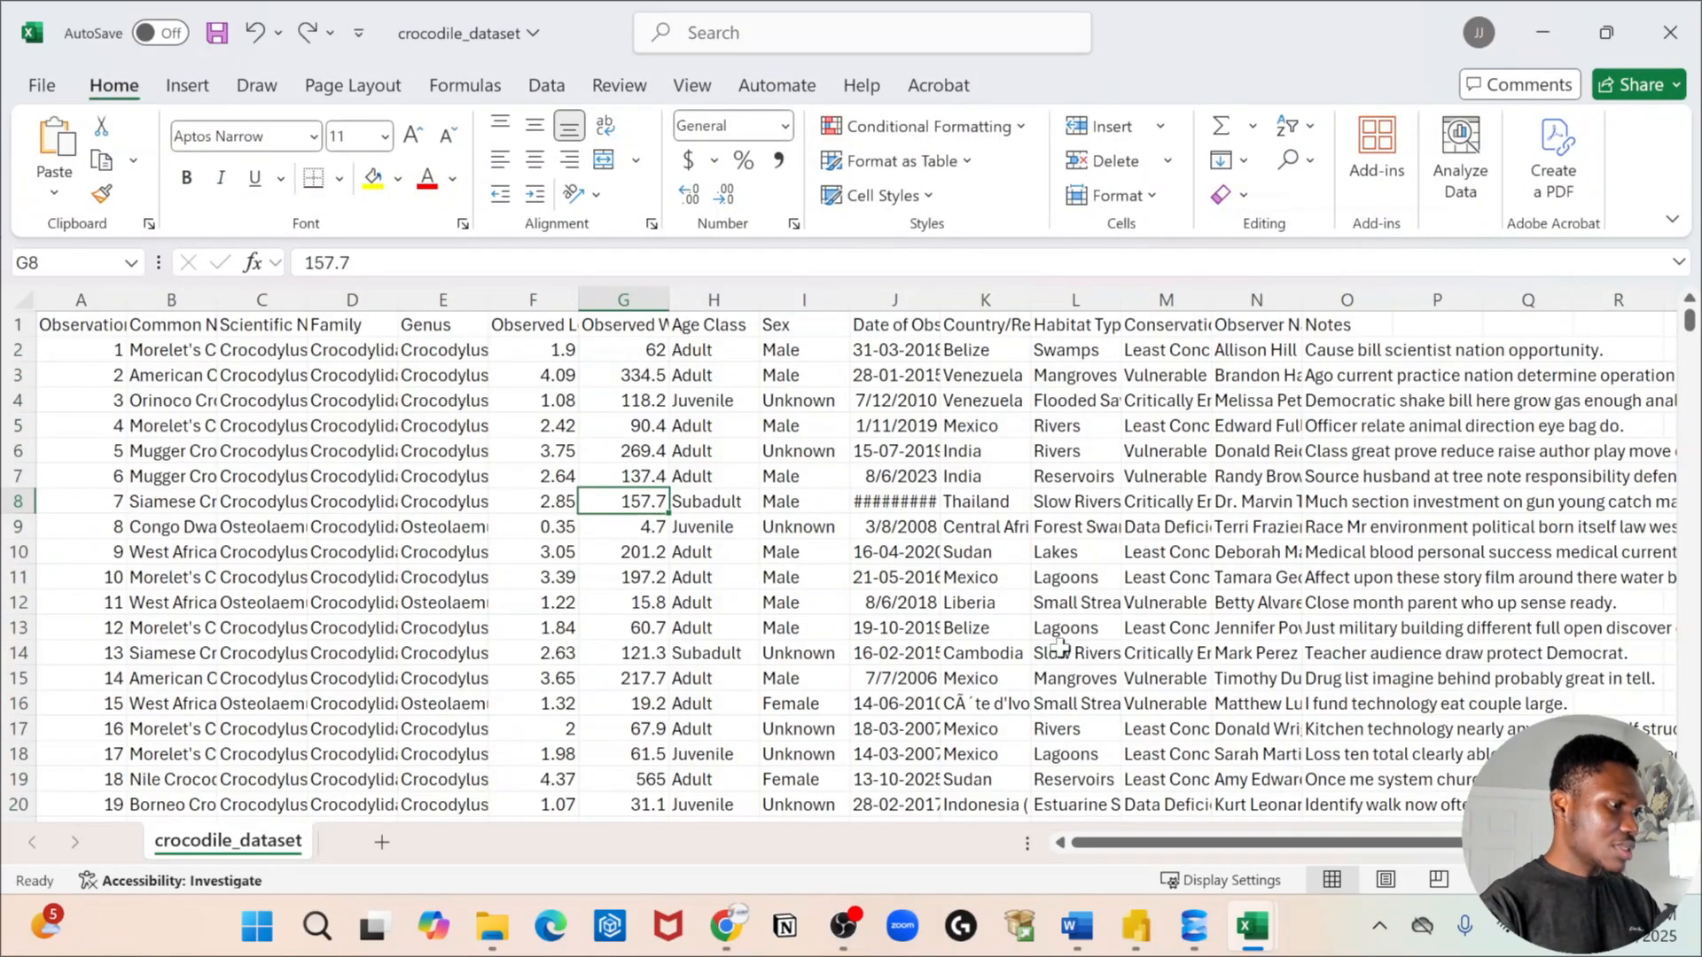
pyautogui.moveTo(1289, 846)
pyautogui.mouseDown()
pyautogui.moveTo(1303, 846)
pyautogui.moveTo(1263, 839)
pyautogui.mouseUp()
# Convert the data range $A$1:$O$1001 into a table with headers.
pyautogui.click(804, 551)
pyautogui.hotkey('ctrl', 'a')
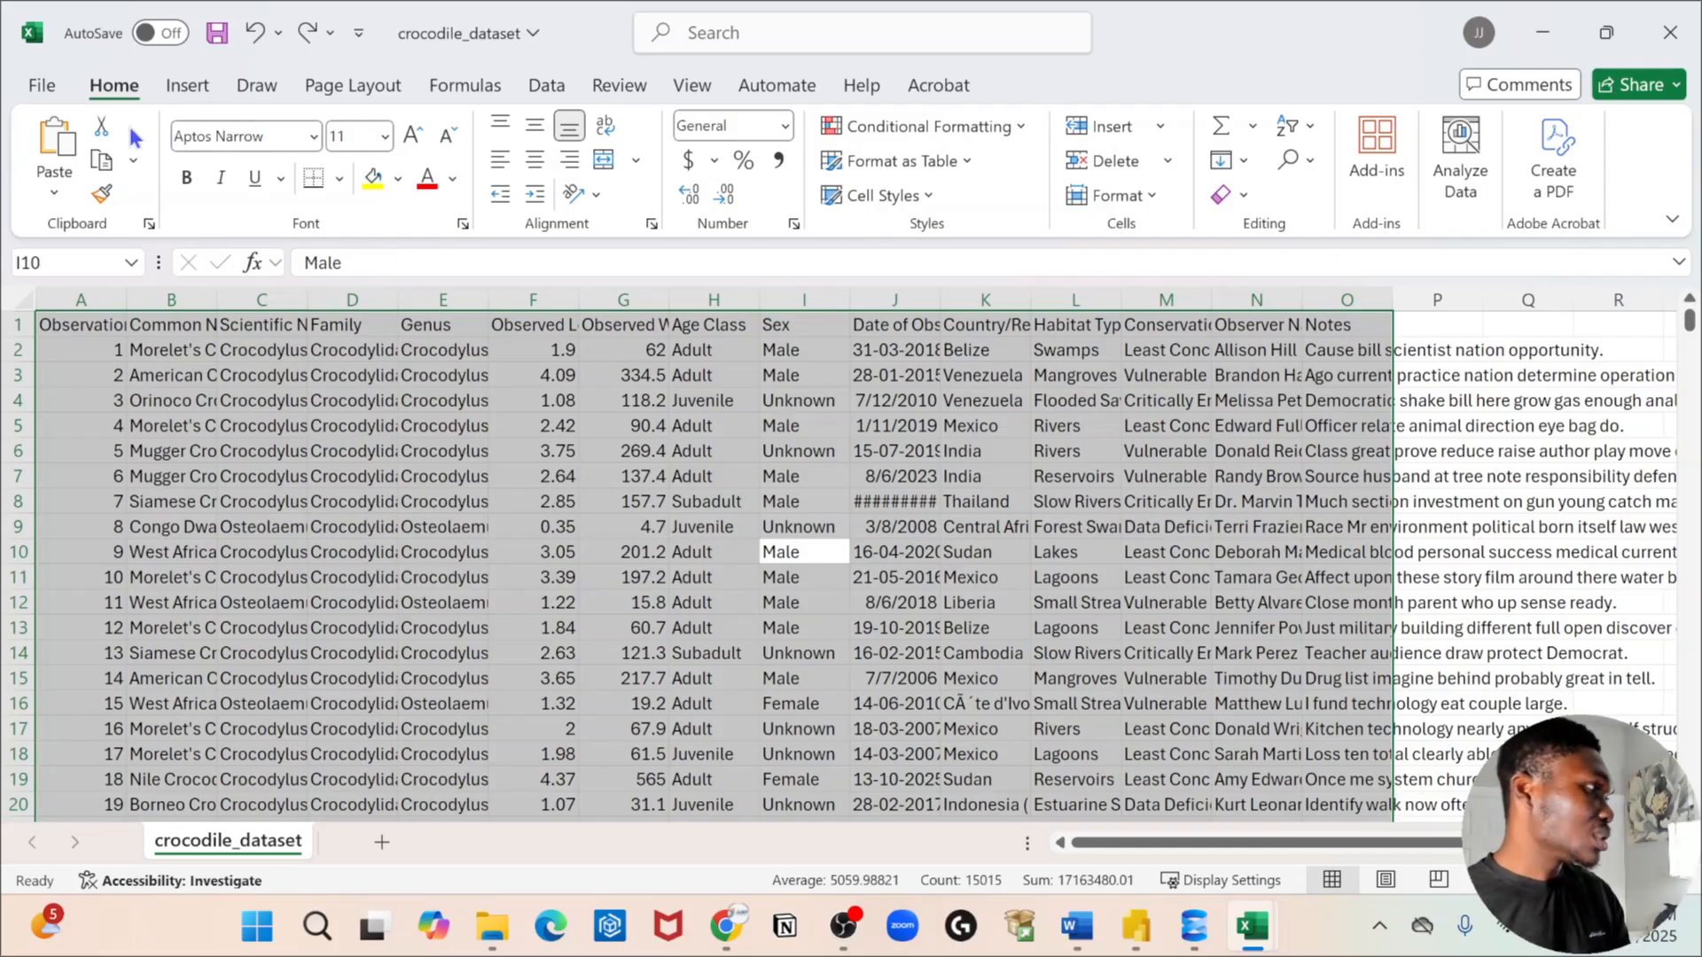
pyautogui.click(187, 85)
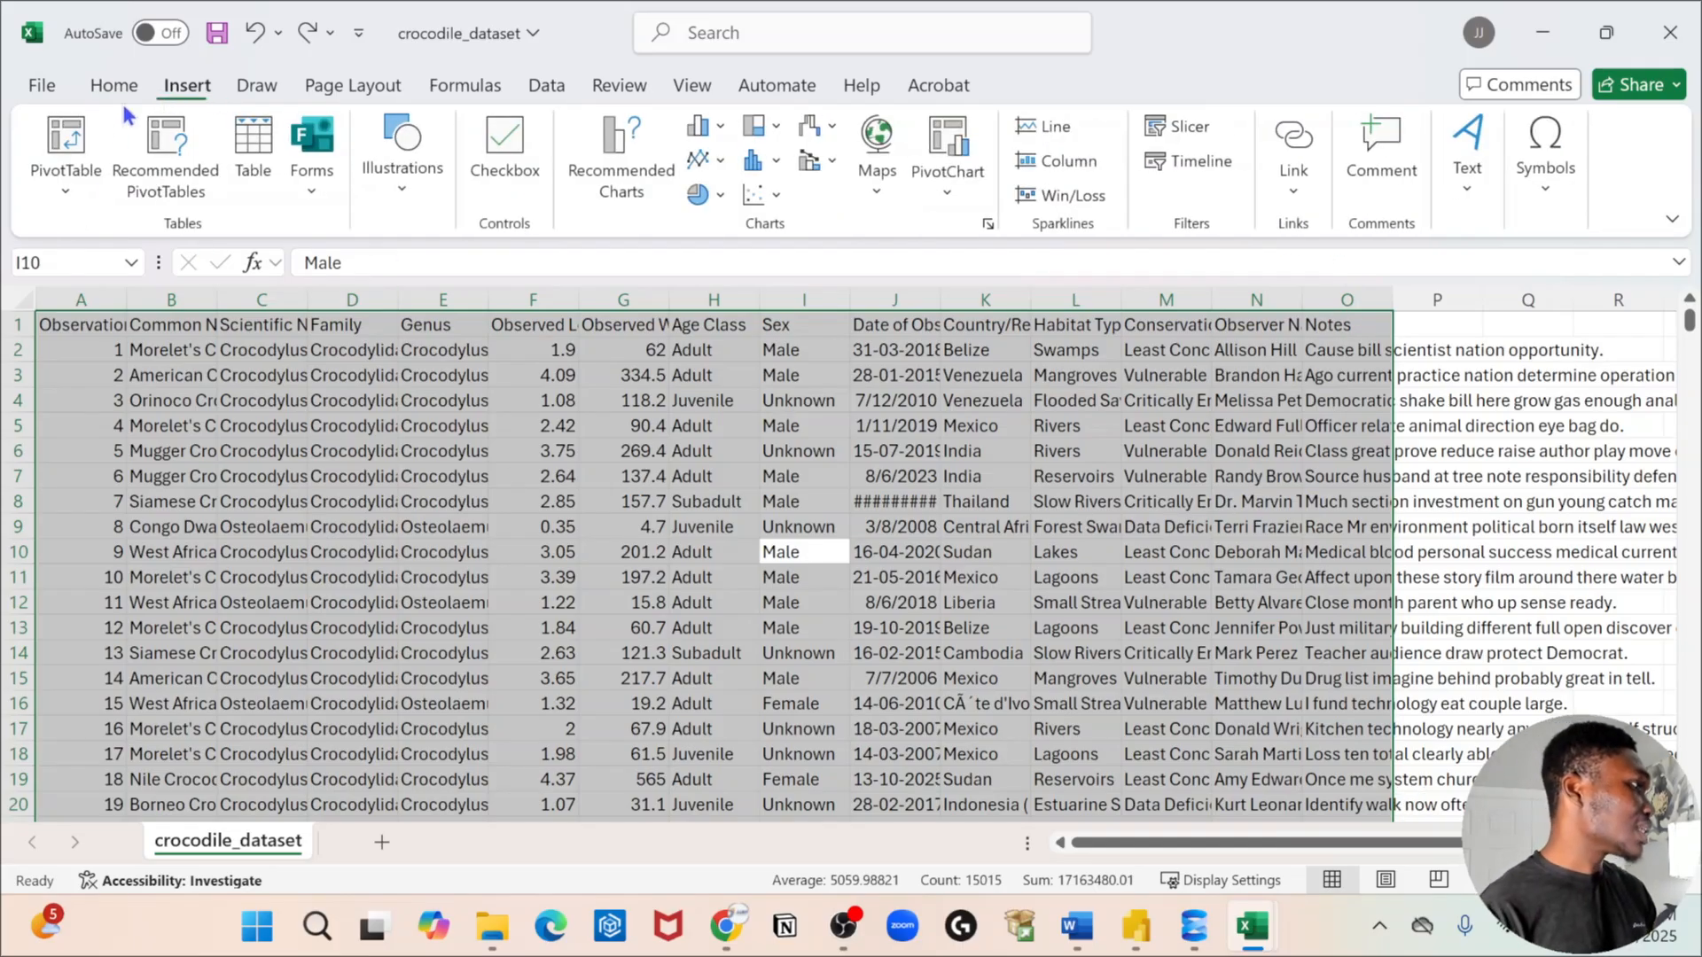
pyautogui.click(255, 154)
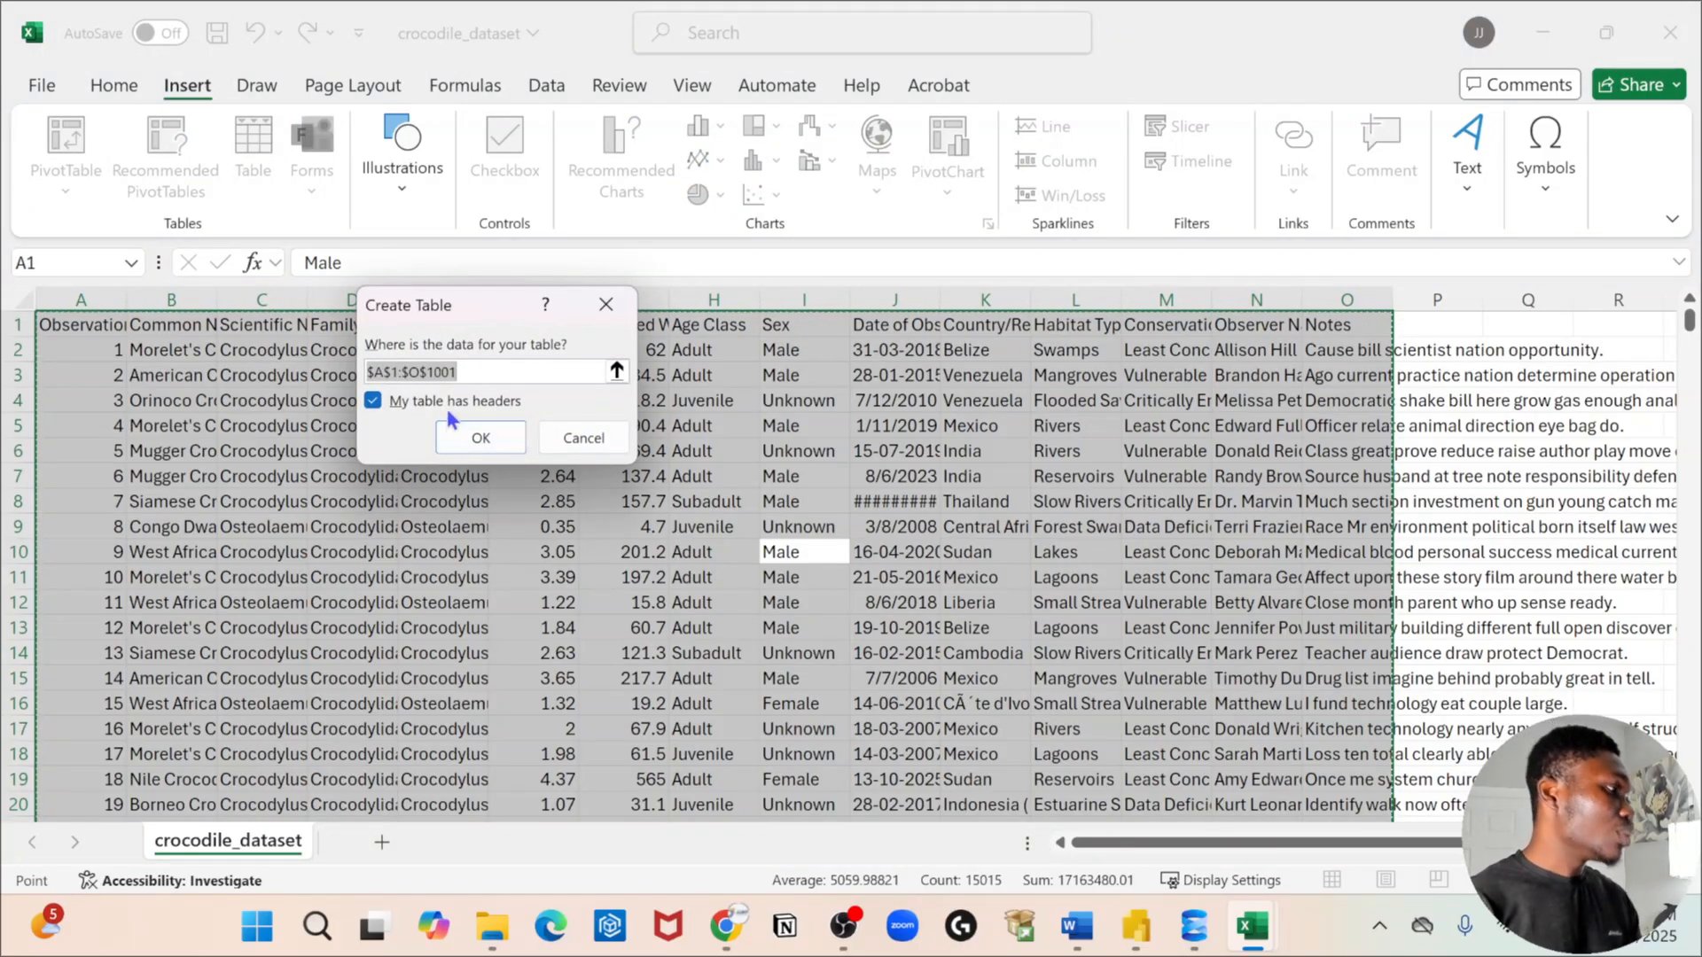
pyautogui.moveTo(495, 315); pyautogui.dragTo(751, 378)
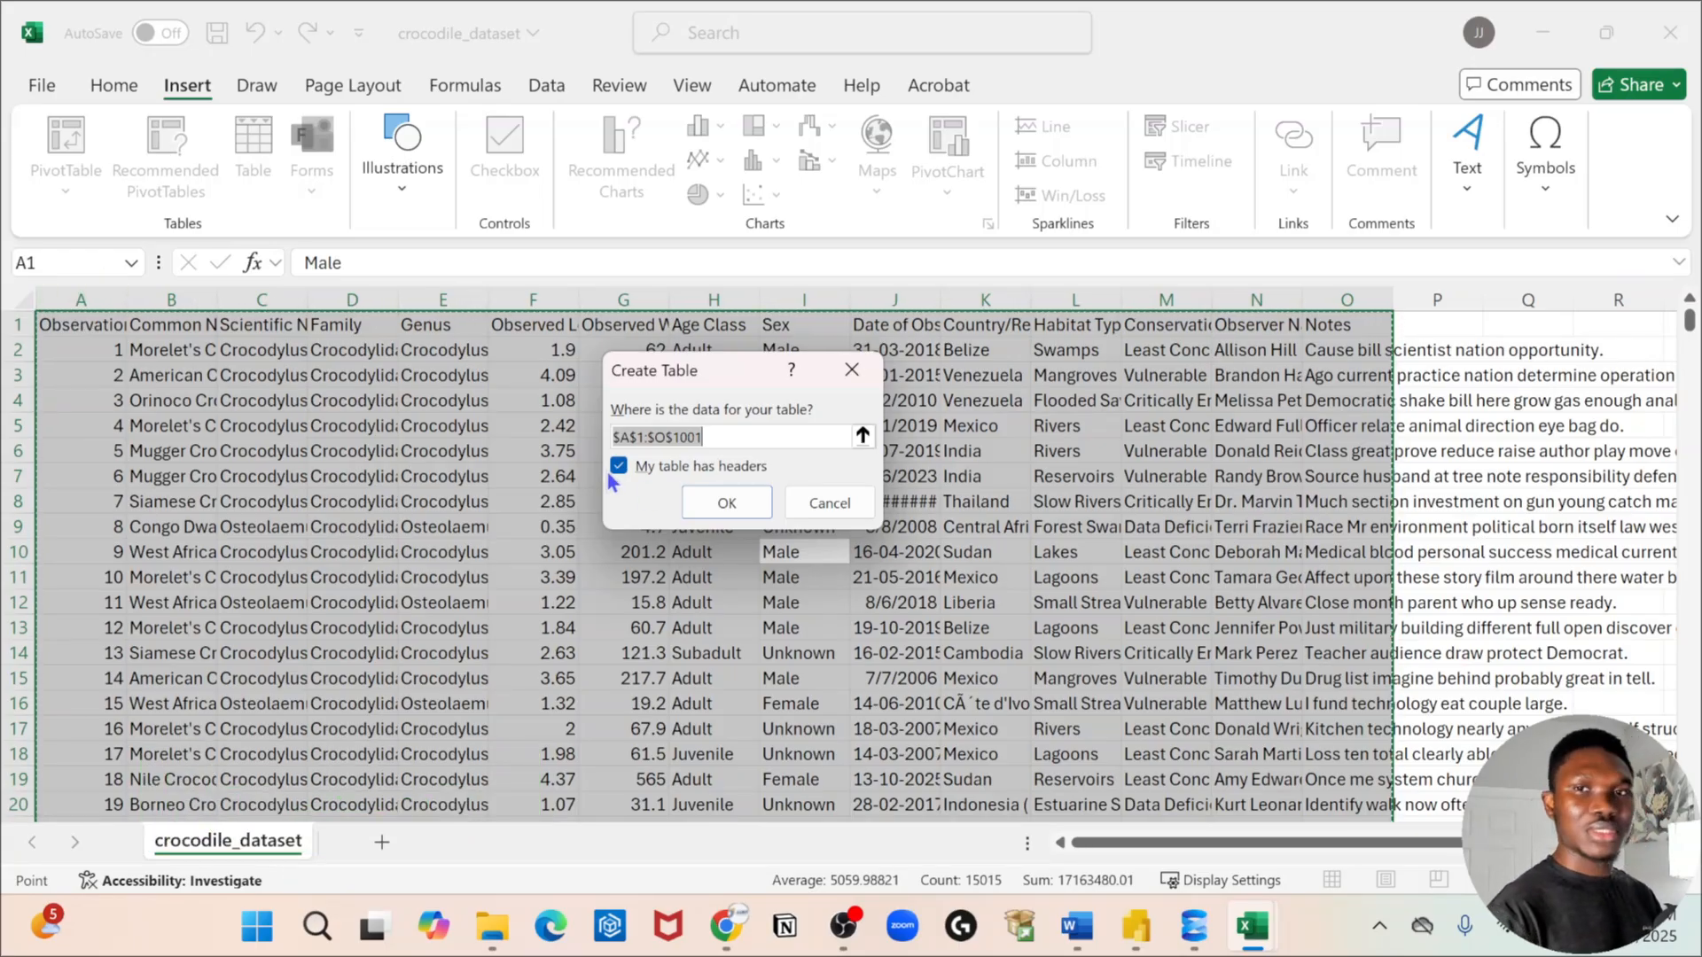
pyautogui.click(727, 503)
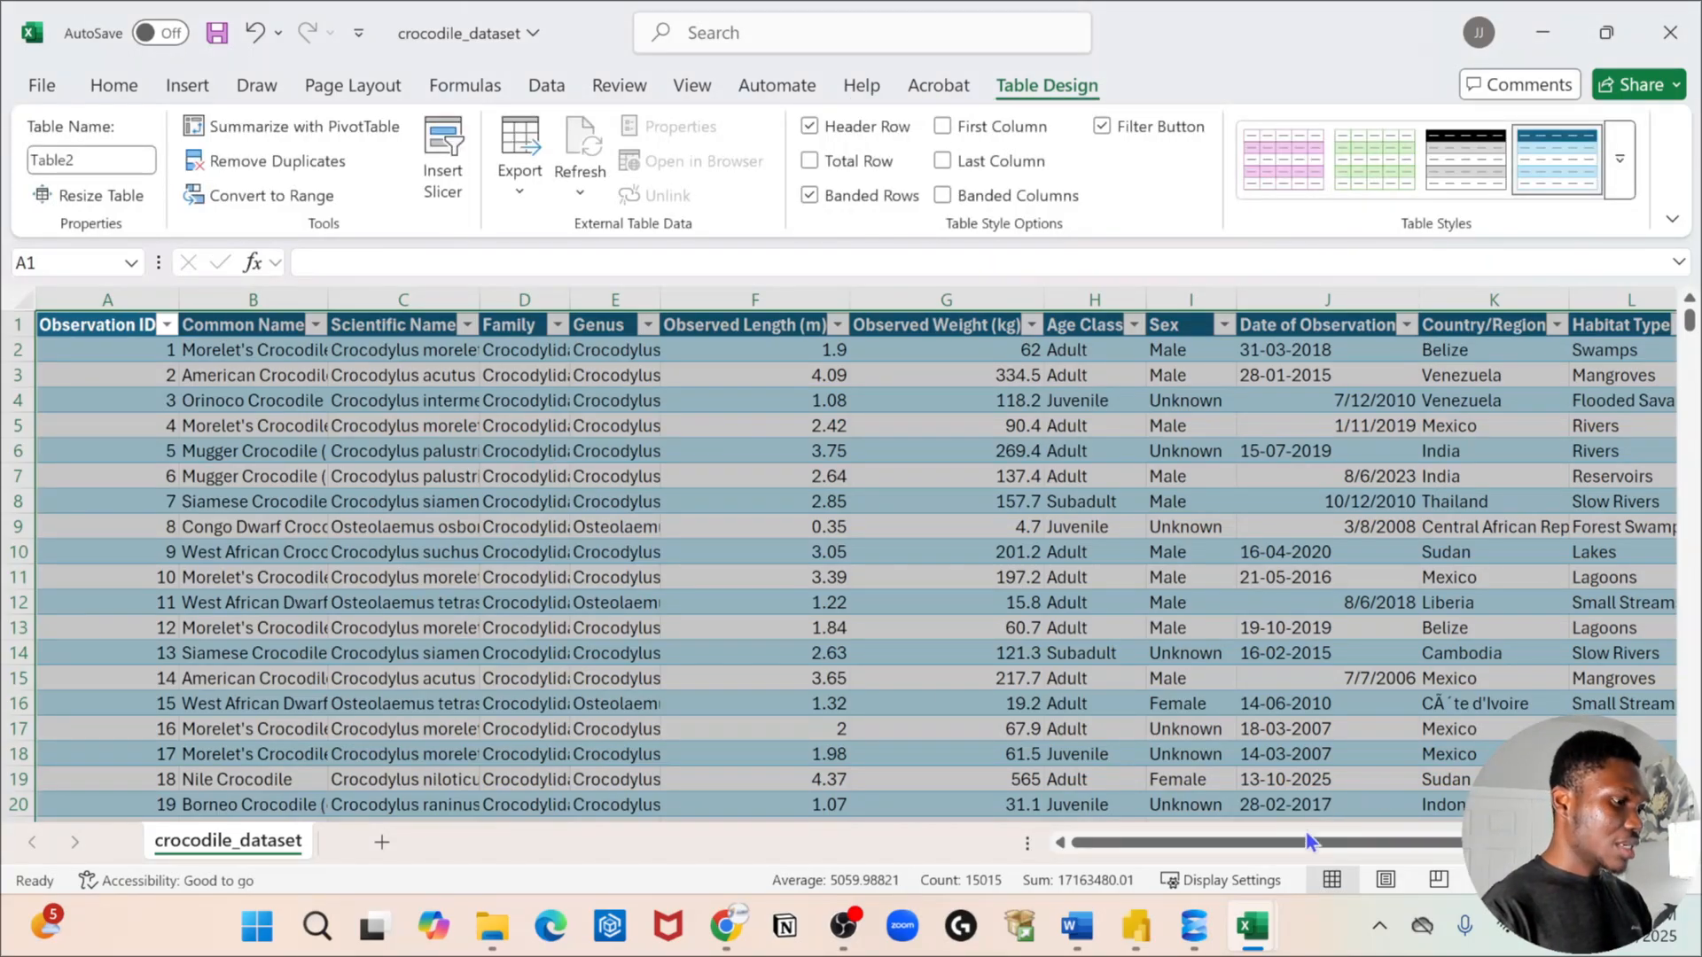
# Clear the table's style, and reapply the blue banded medium style with the dark blue header.
pyautogui.click(1620, 160)
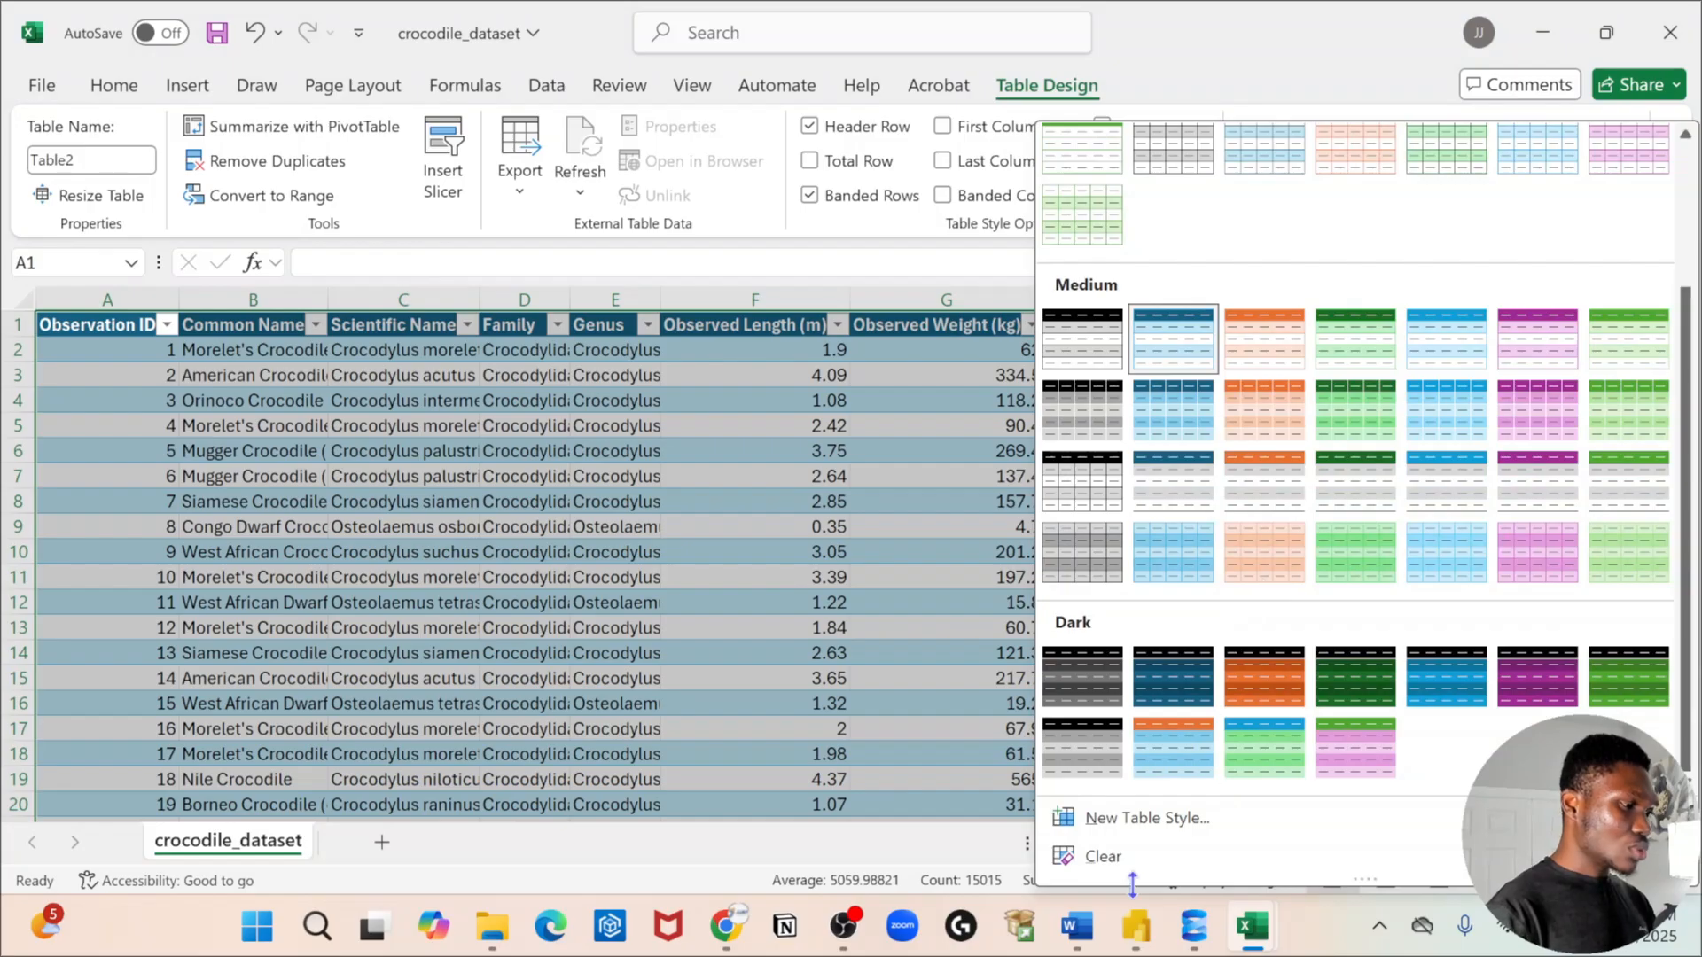
pyautogui.click(1103, 857)
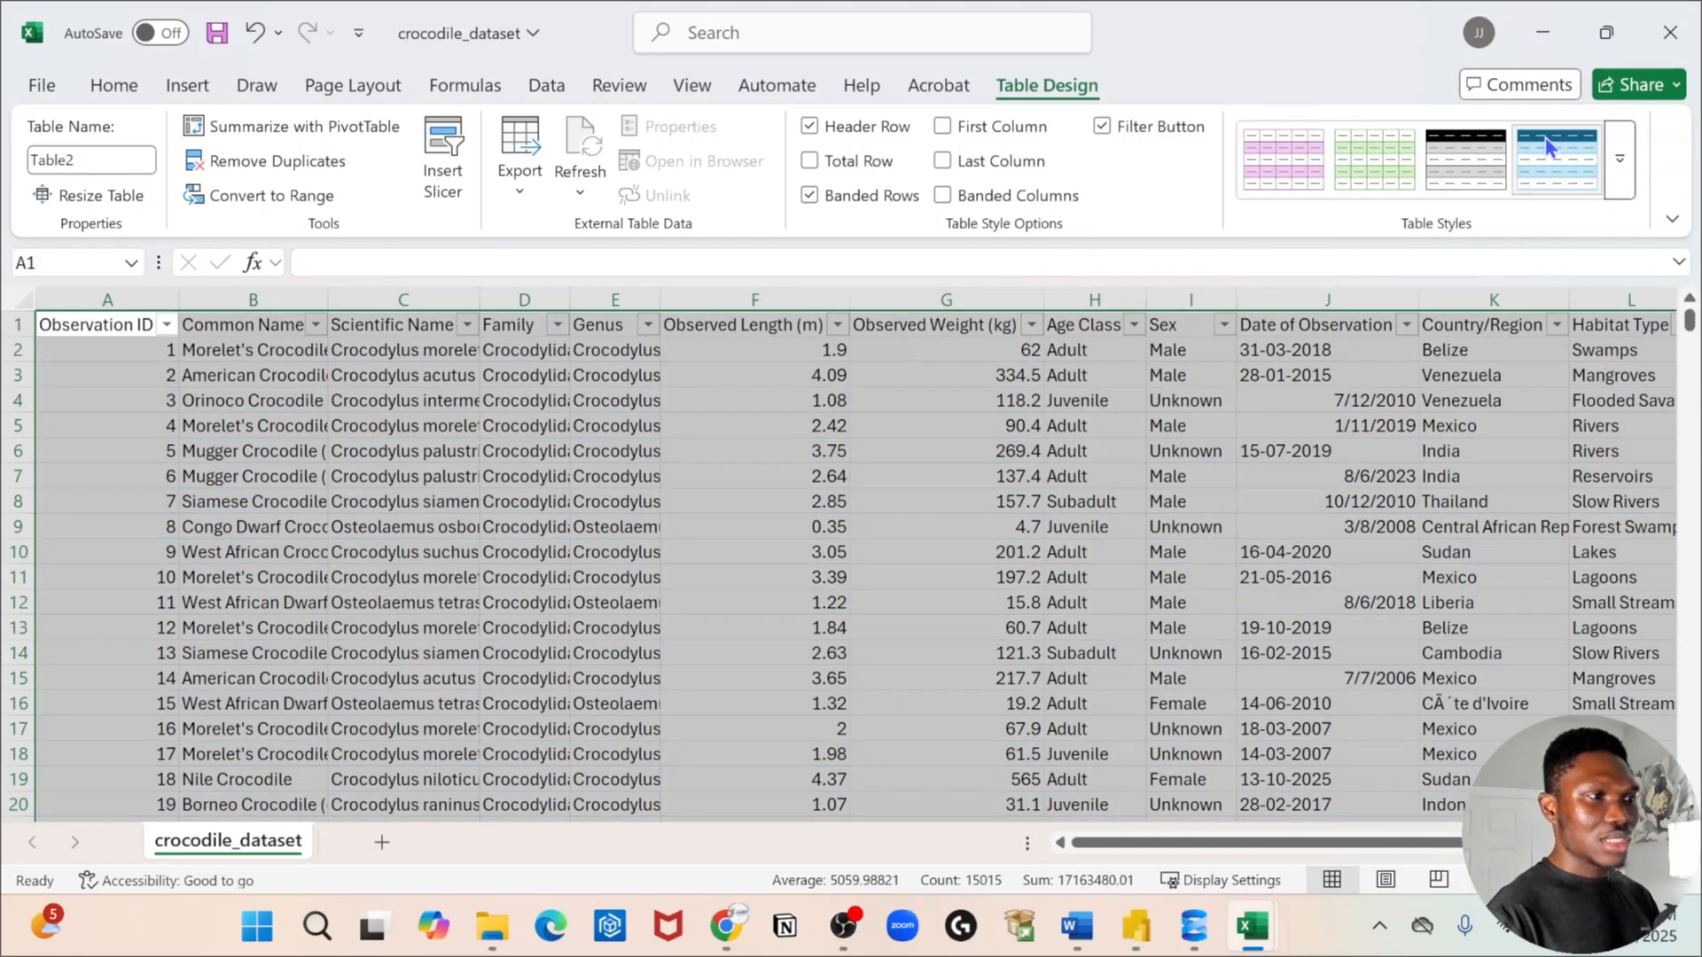
pyautogui.click(1545, 173)
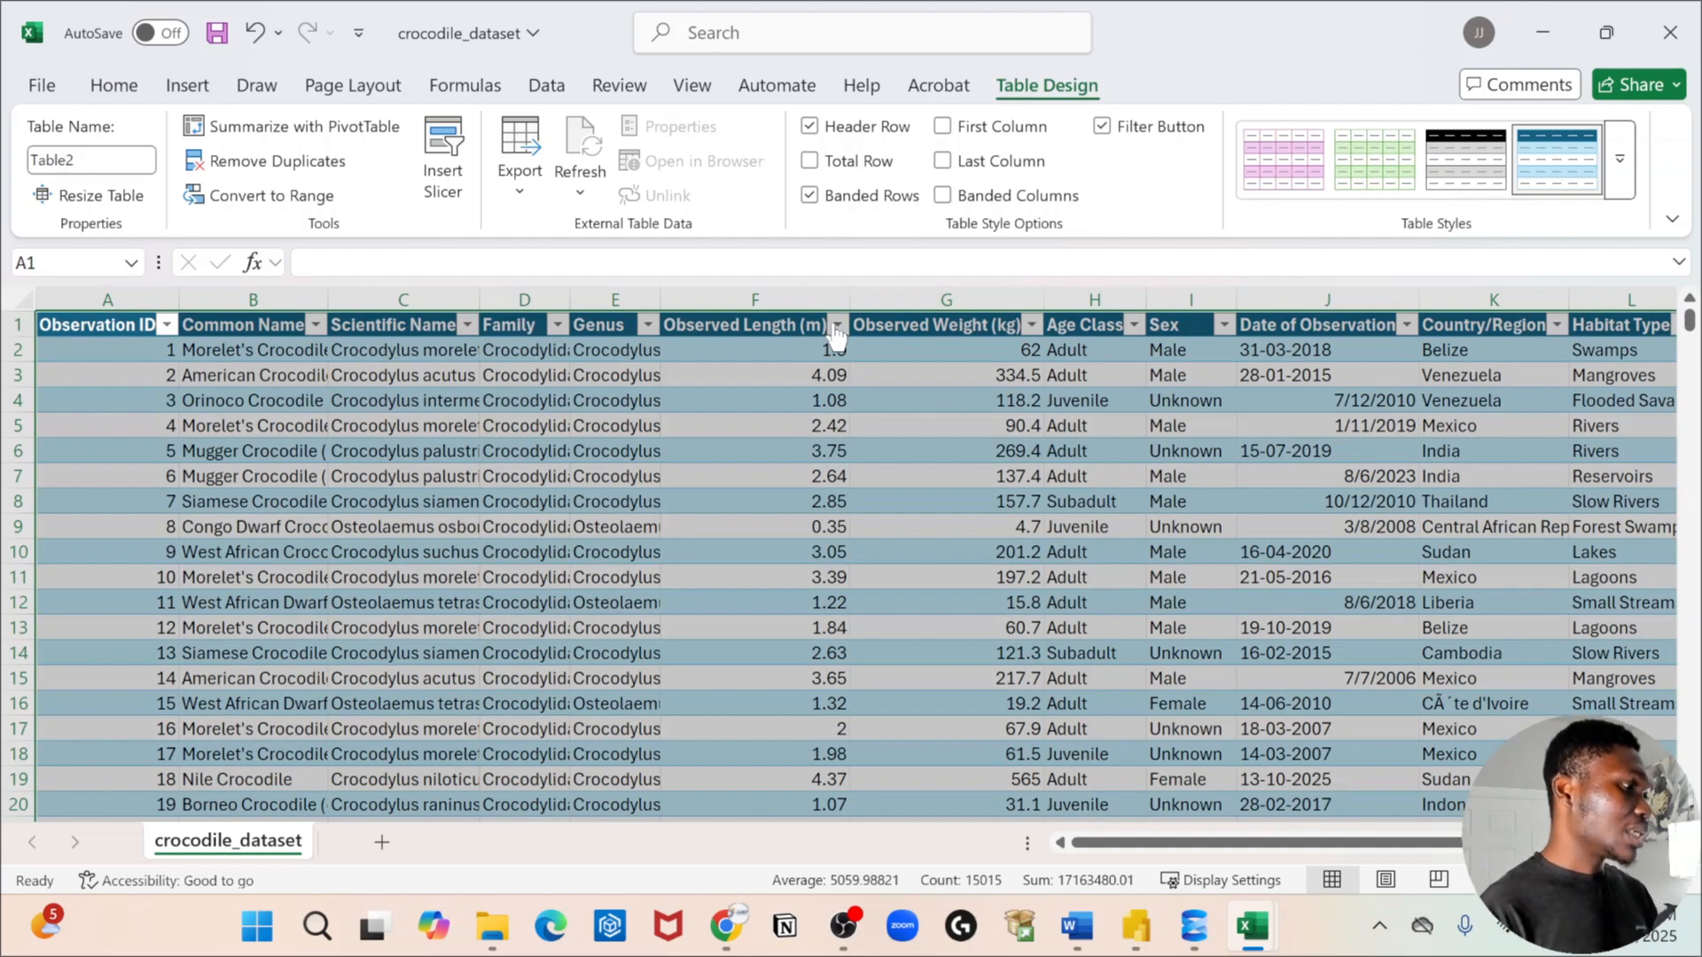
# Filter the Genus column to Crocodylus only, excluding Mecistops and Osteolaemus.
pyautogui.click(648, 325)
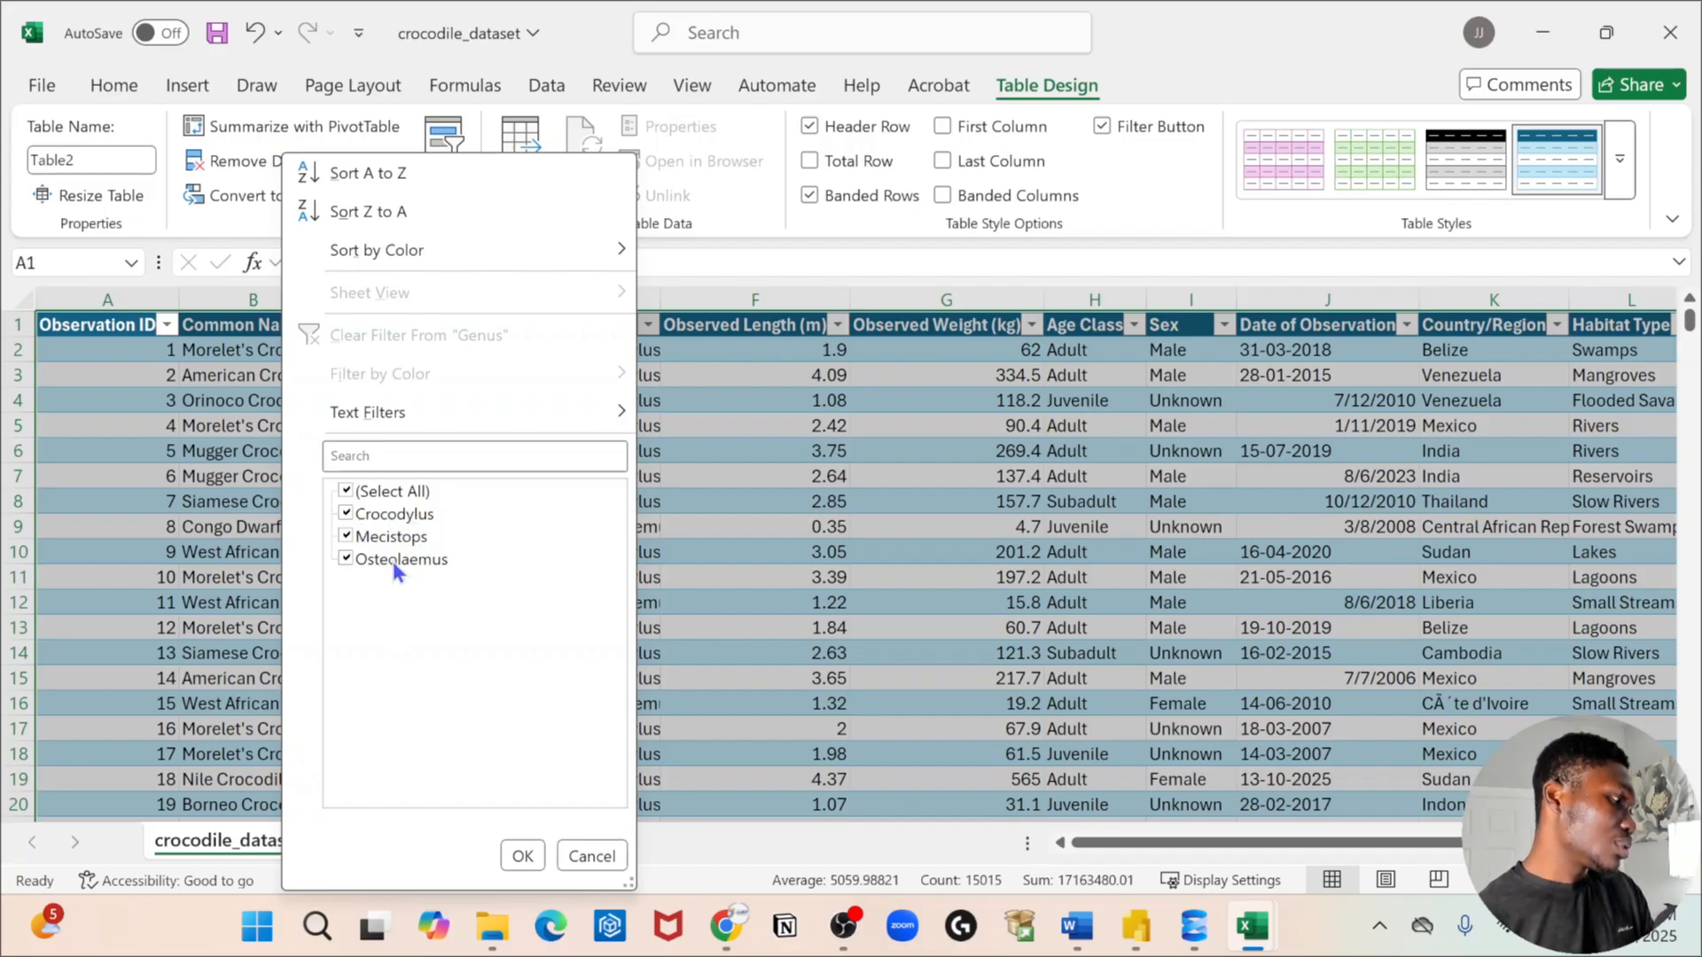
pyautogui.click(346, 559)
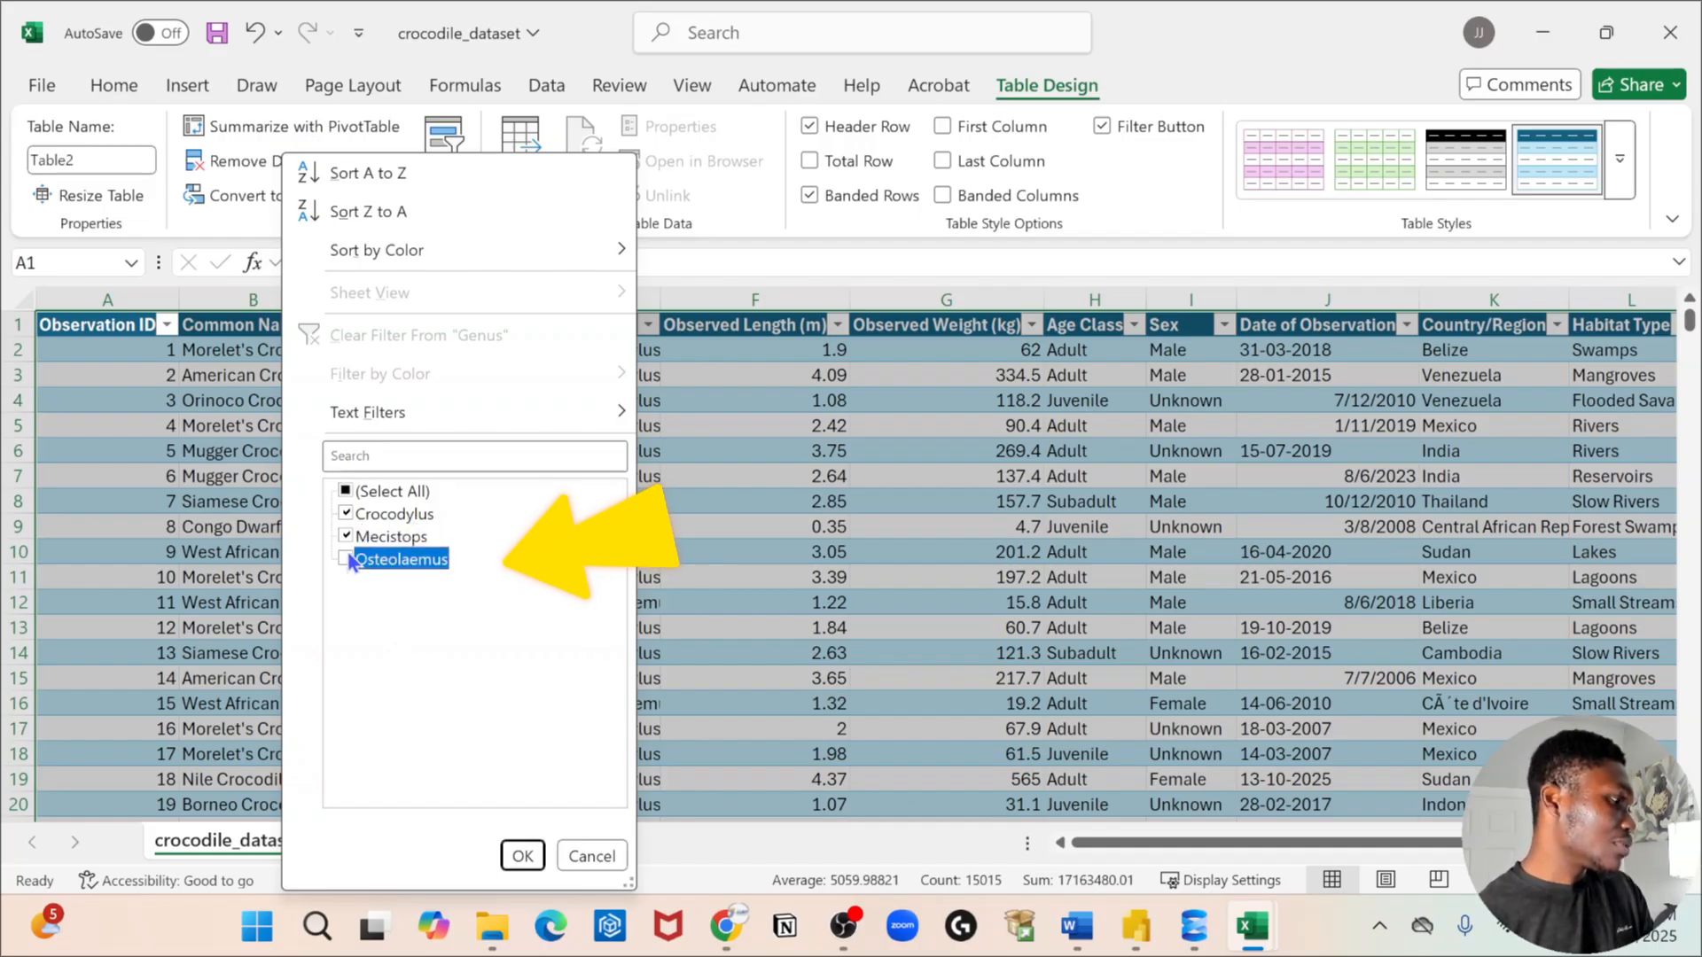
pyautogui.click(346, 559)
pyautogui.click(346, 537)
pyautogui.click(346, 560)
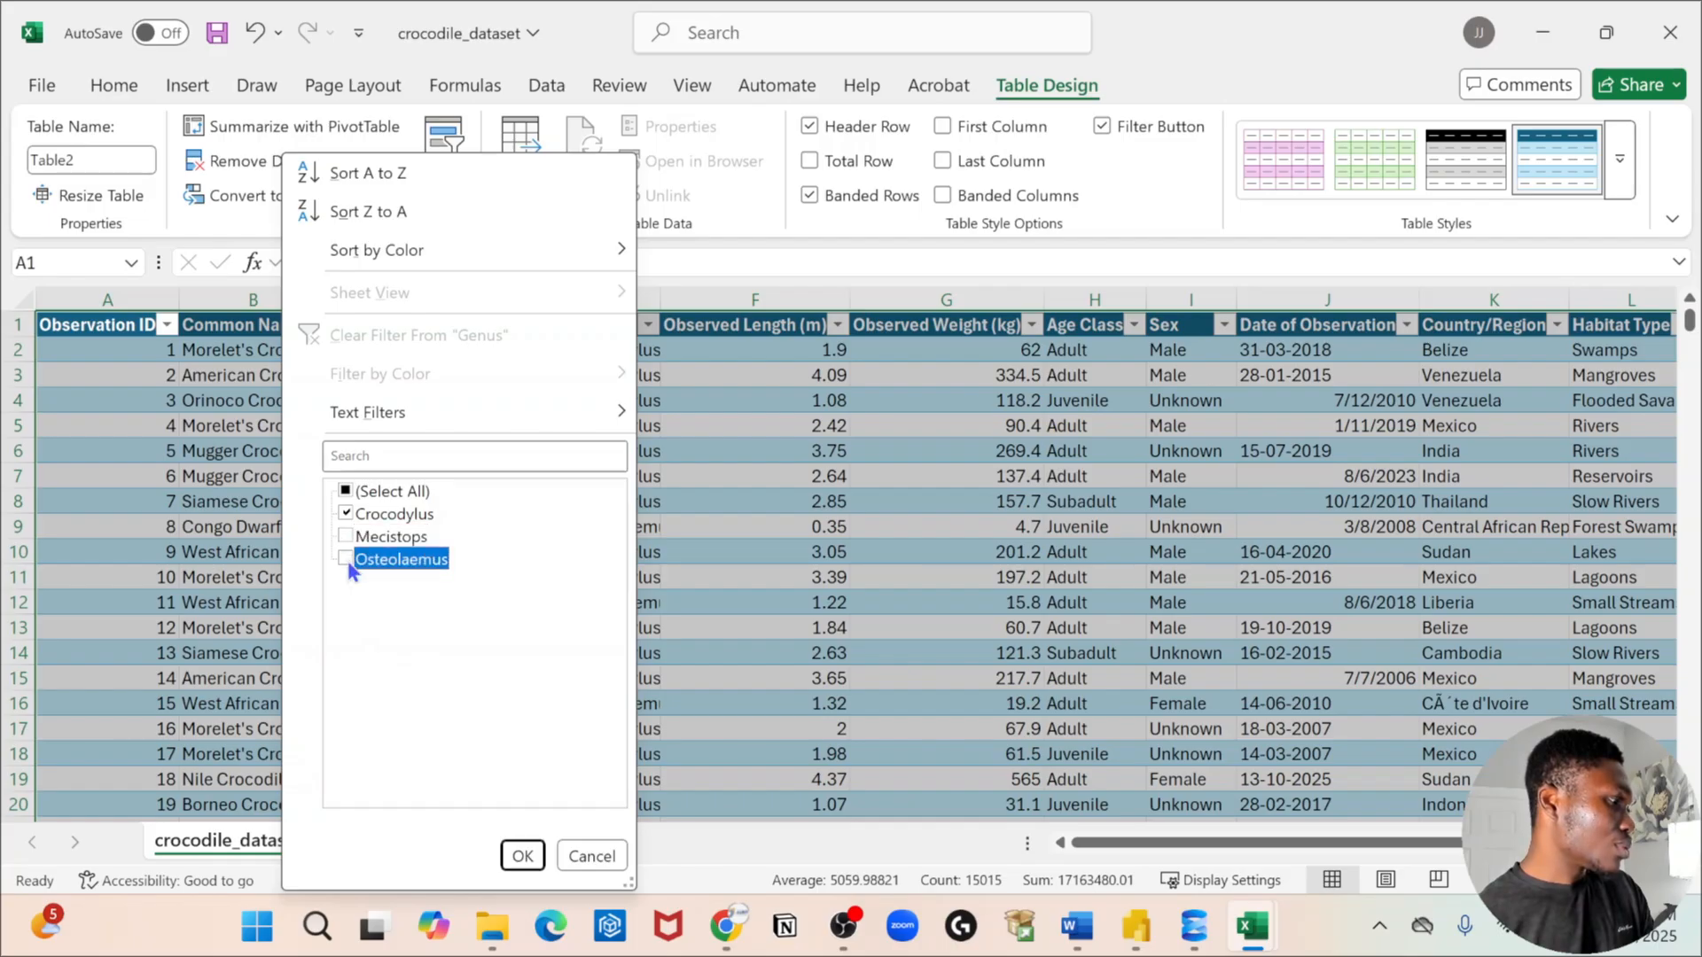
pyautogui.click(519, 852)
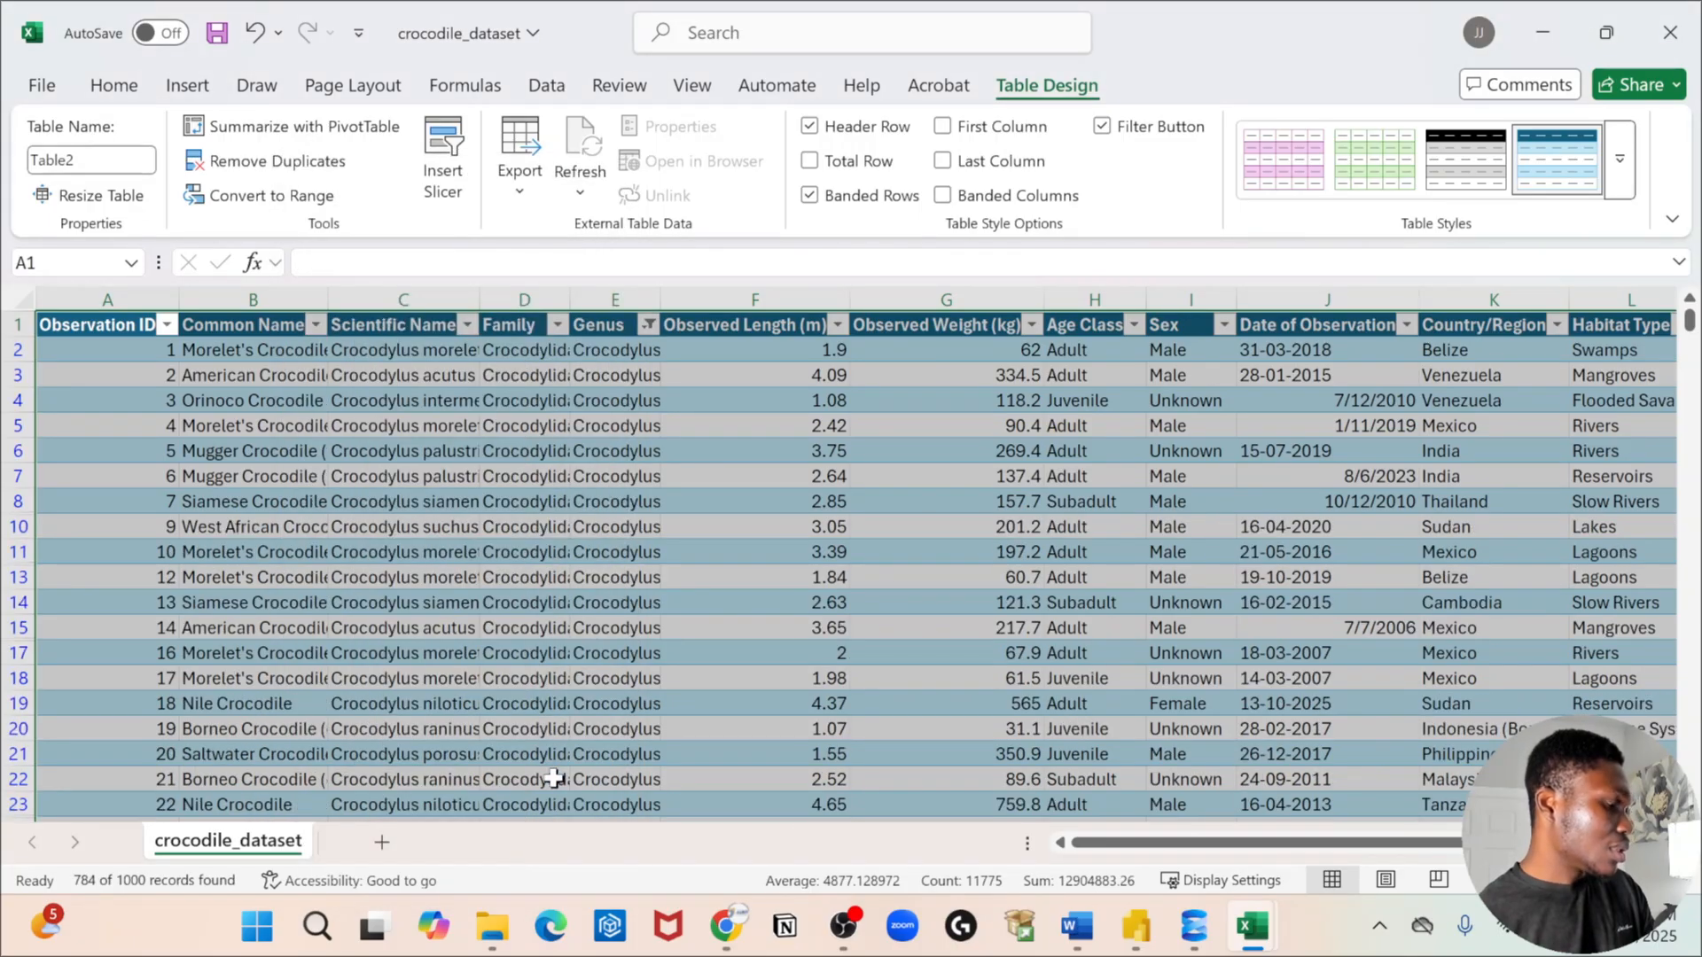
# Examine the filtered records down and across the table, and select the Observation ID column.
pyautogui.scroll(-20, 769, 737)
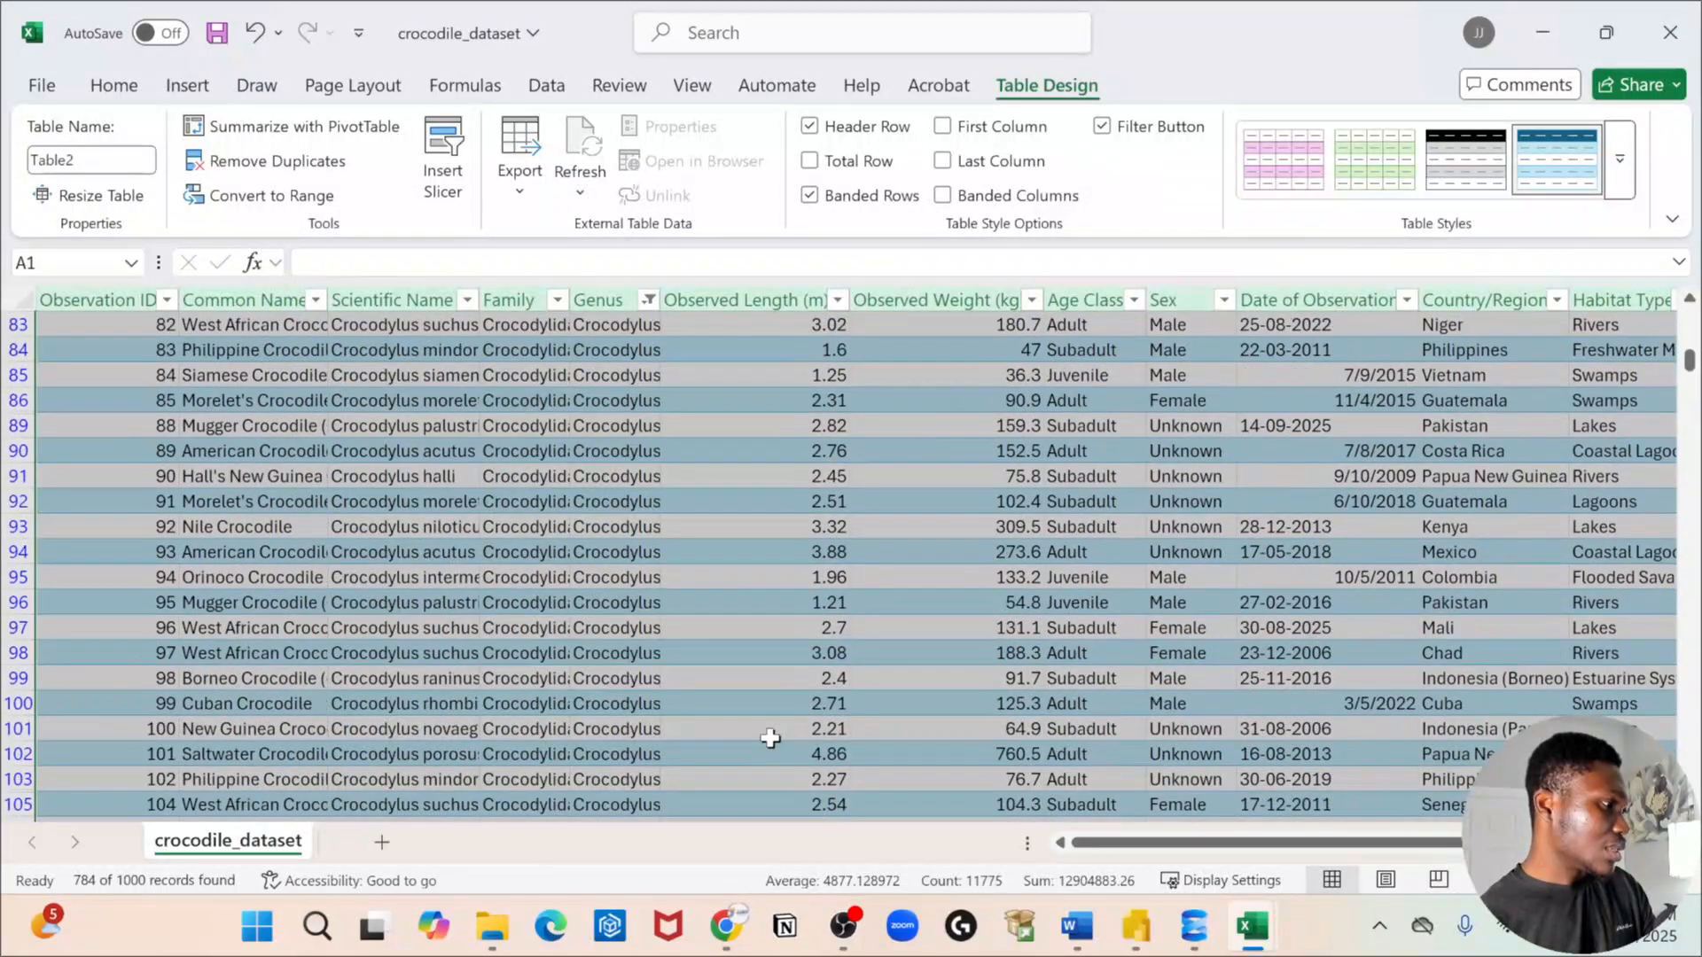
pyautogui.scroll(6, 691, 556)
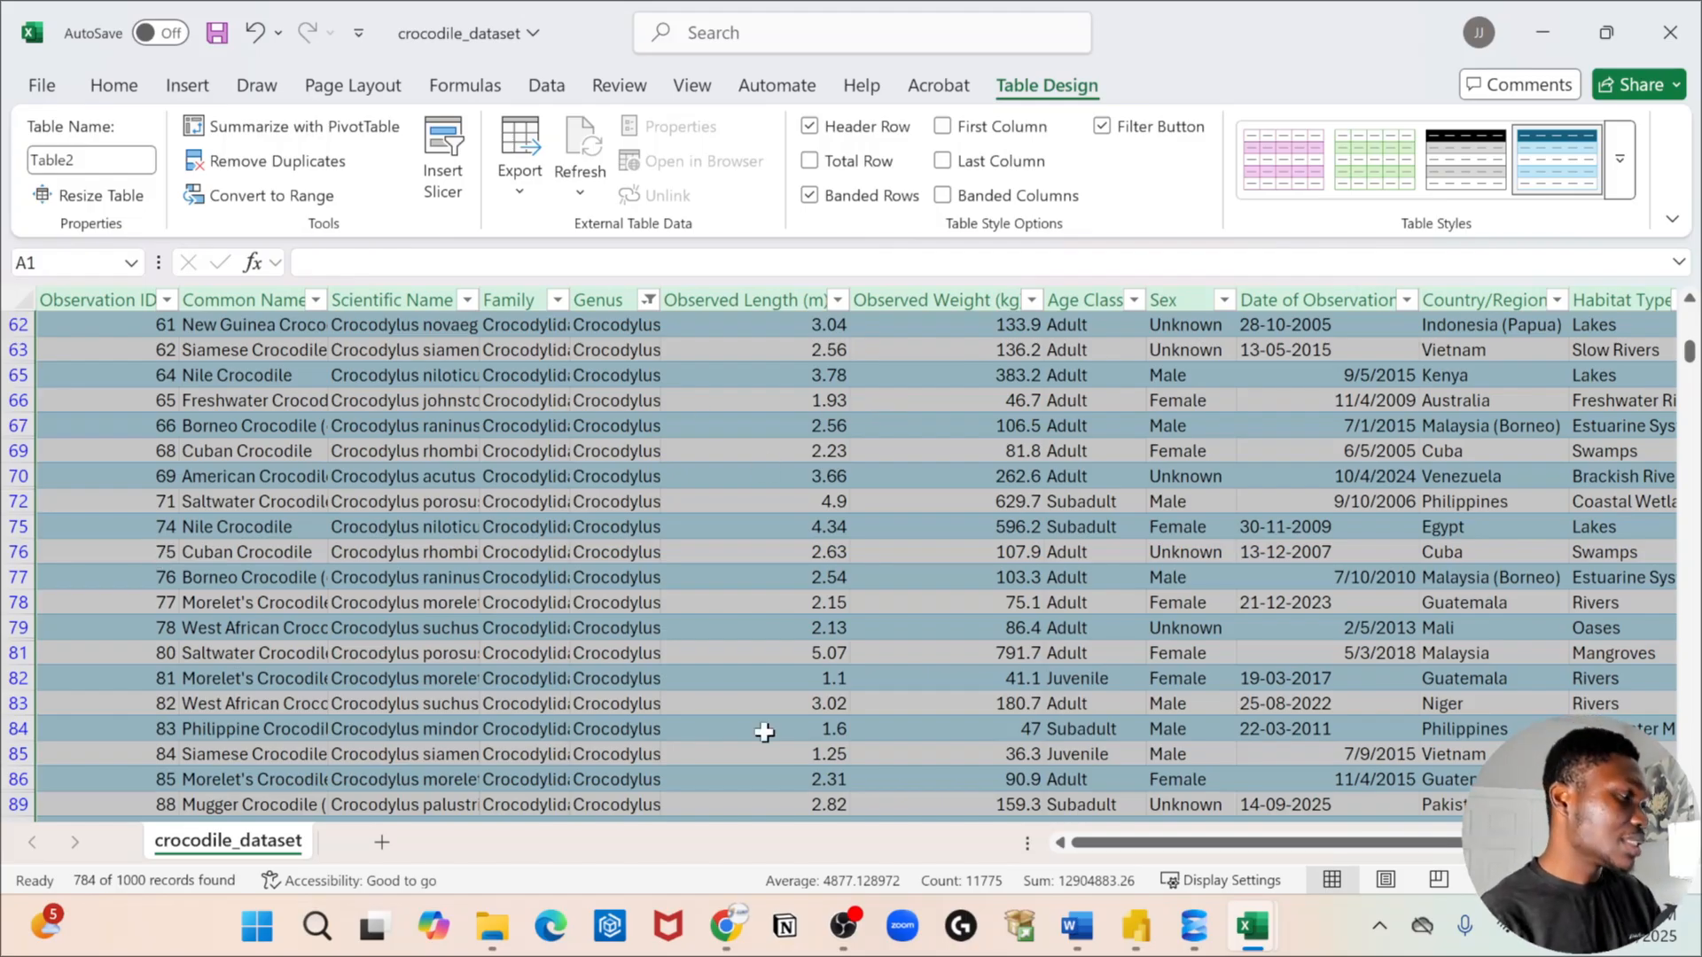
pyautogui.scroll(20, 408, 563)
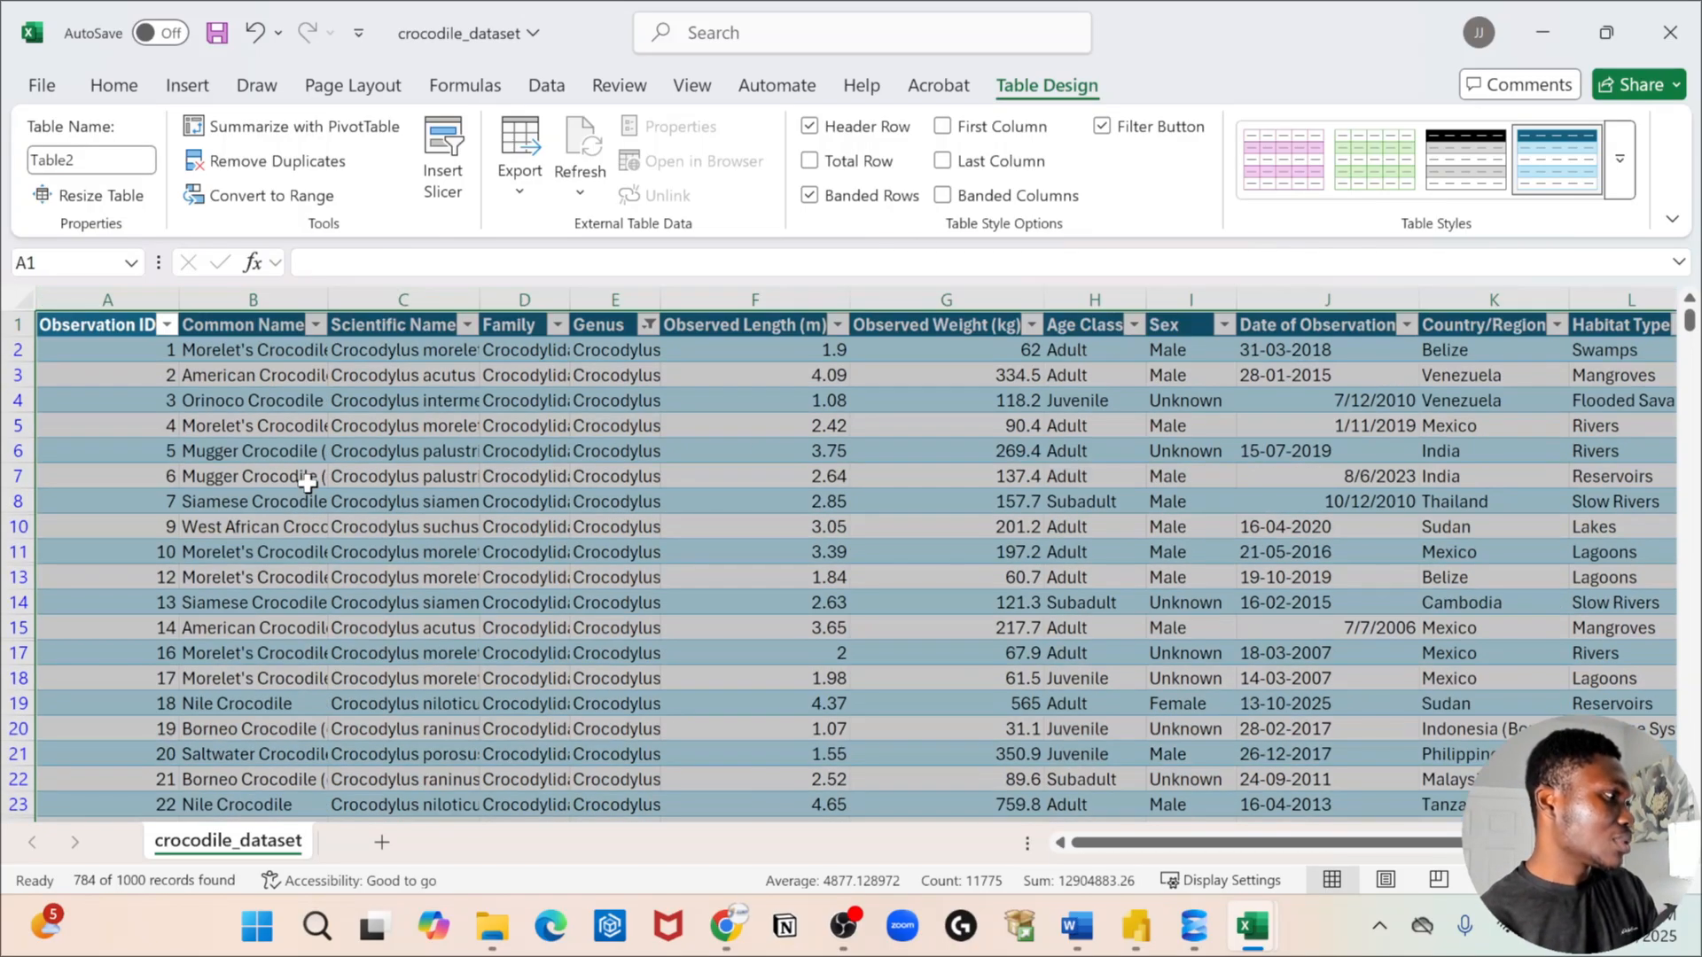
pyautogui.hscroll(10, 1044, 707)
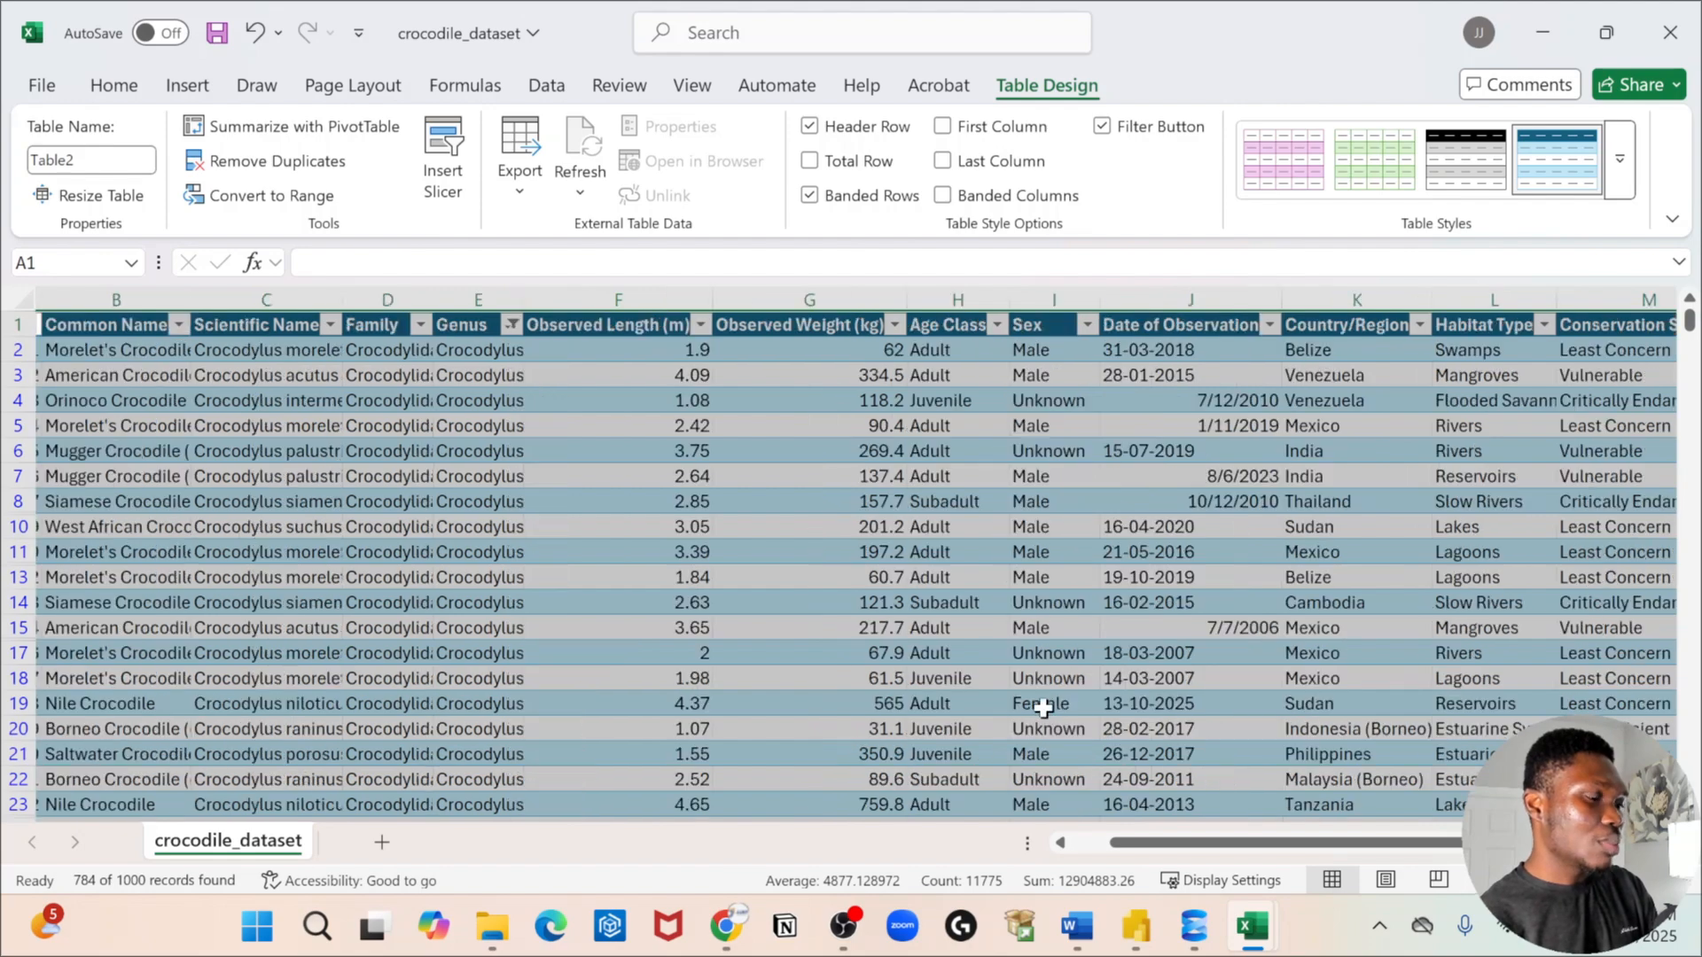
pyautogui.hscroll(-8, 653, 524)
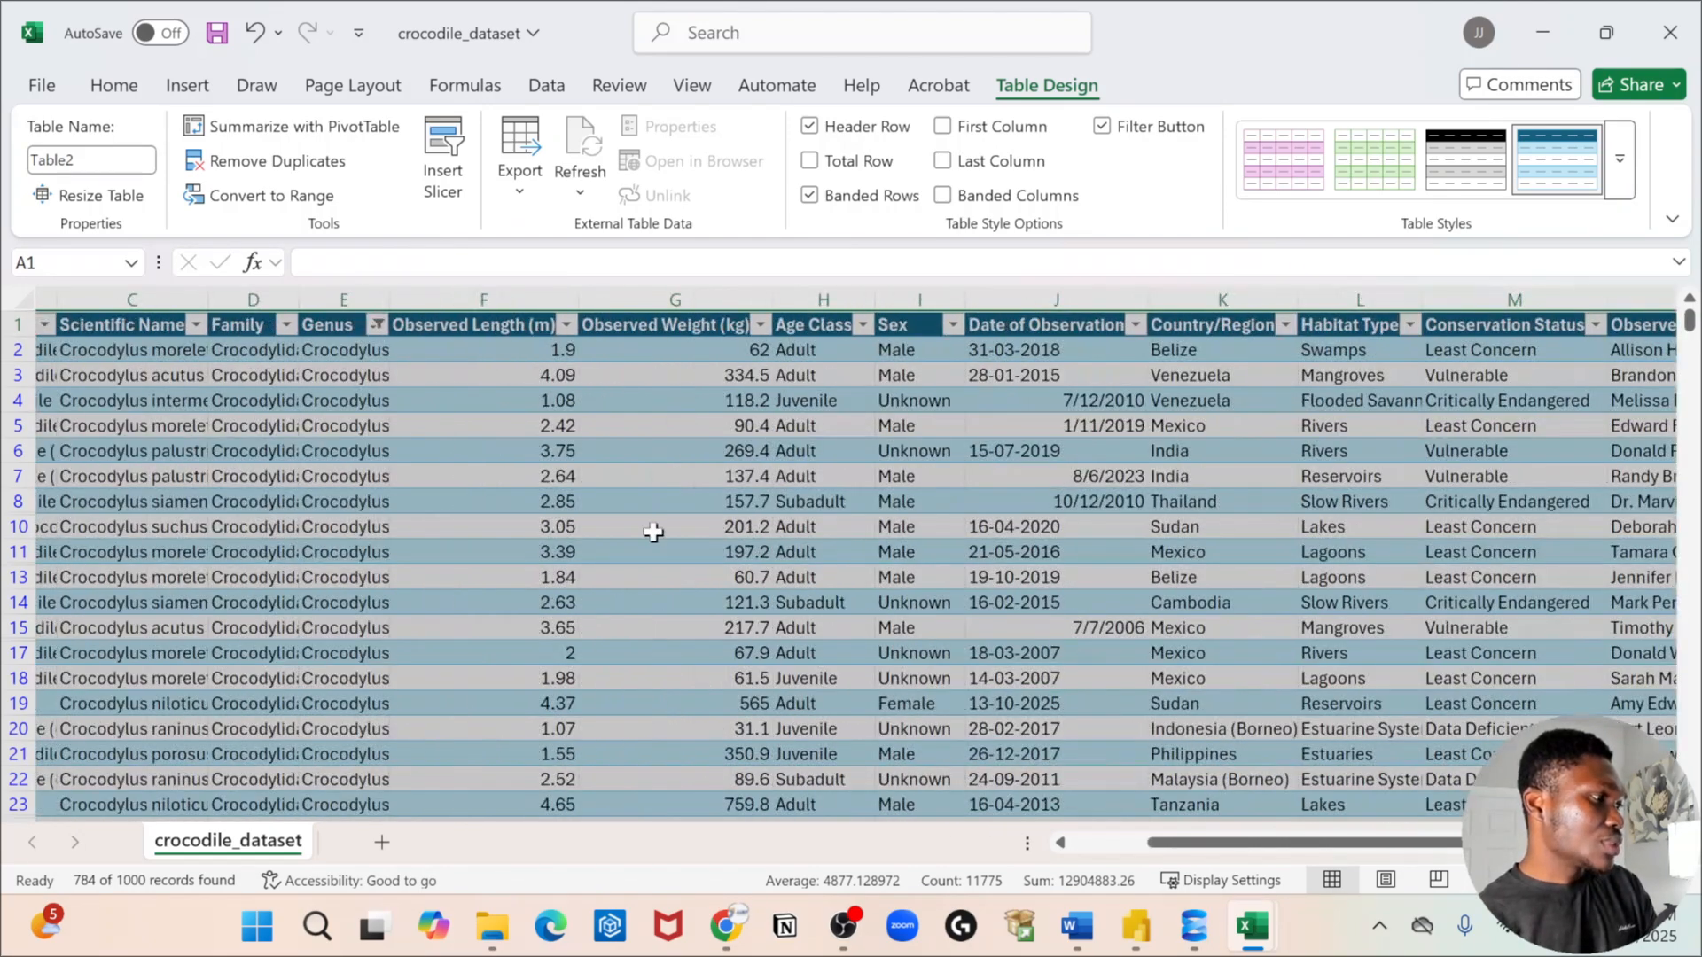
pyautogui.hscroll(-2, 429, 583)
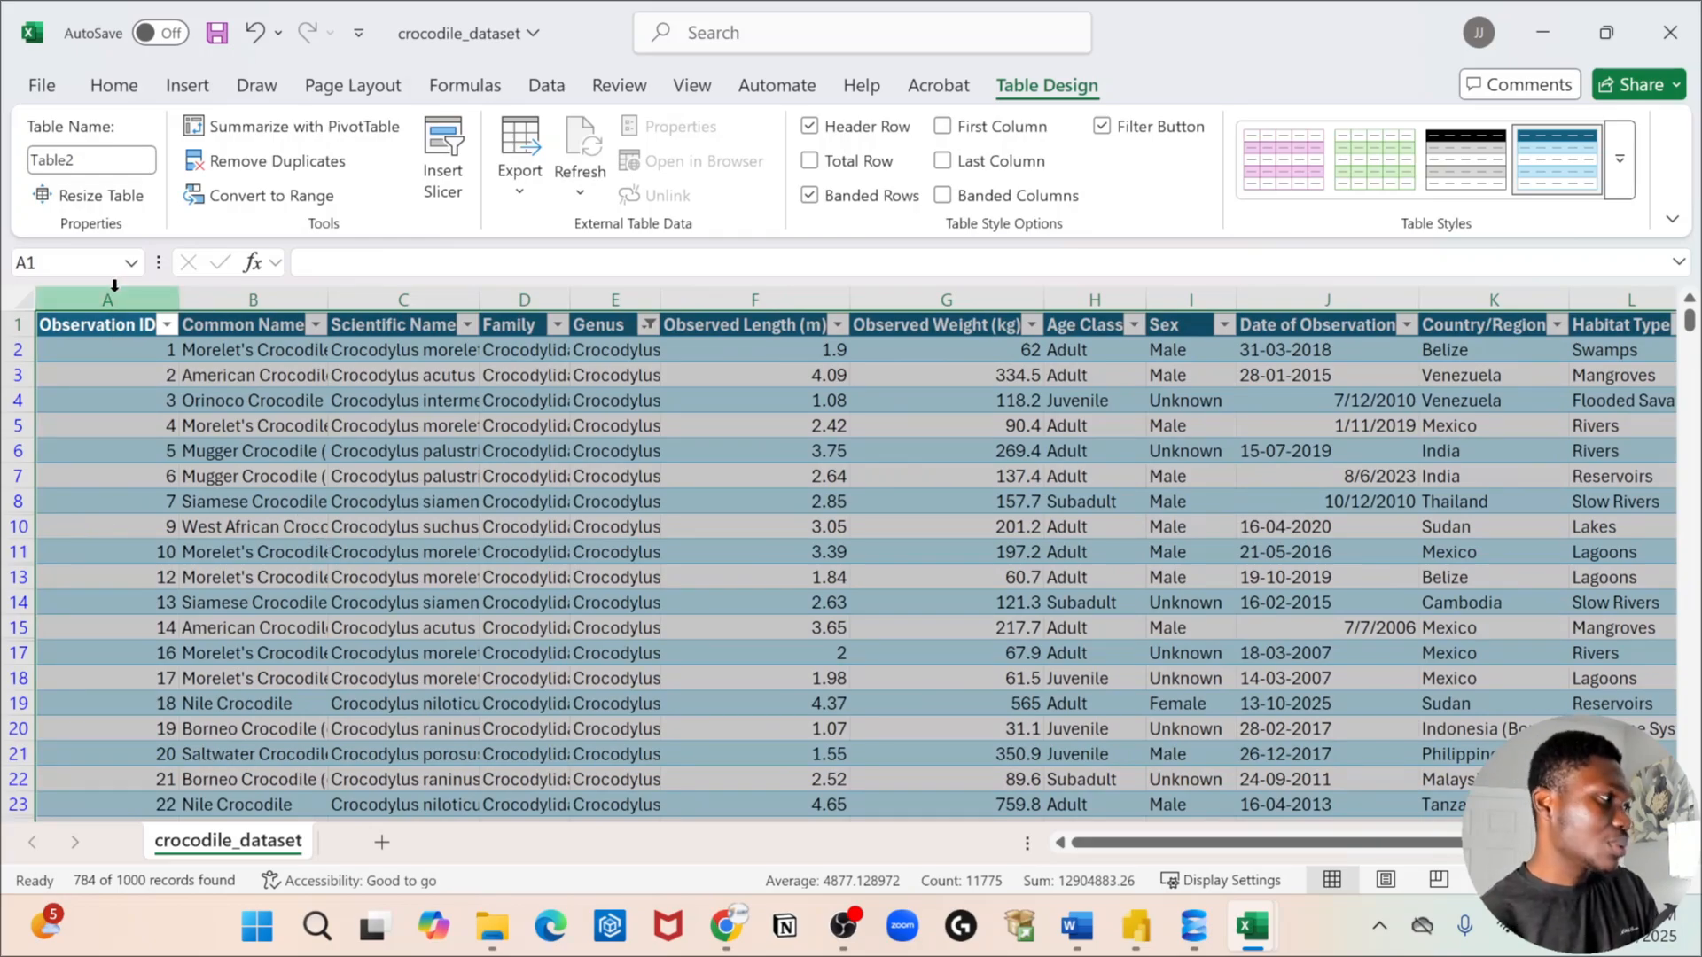
pyautogui.click(283, 476)
pyautogui.click(108, 297)
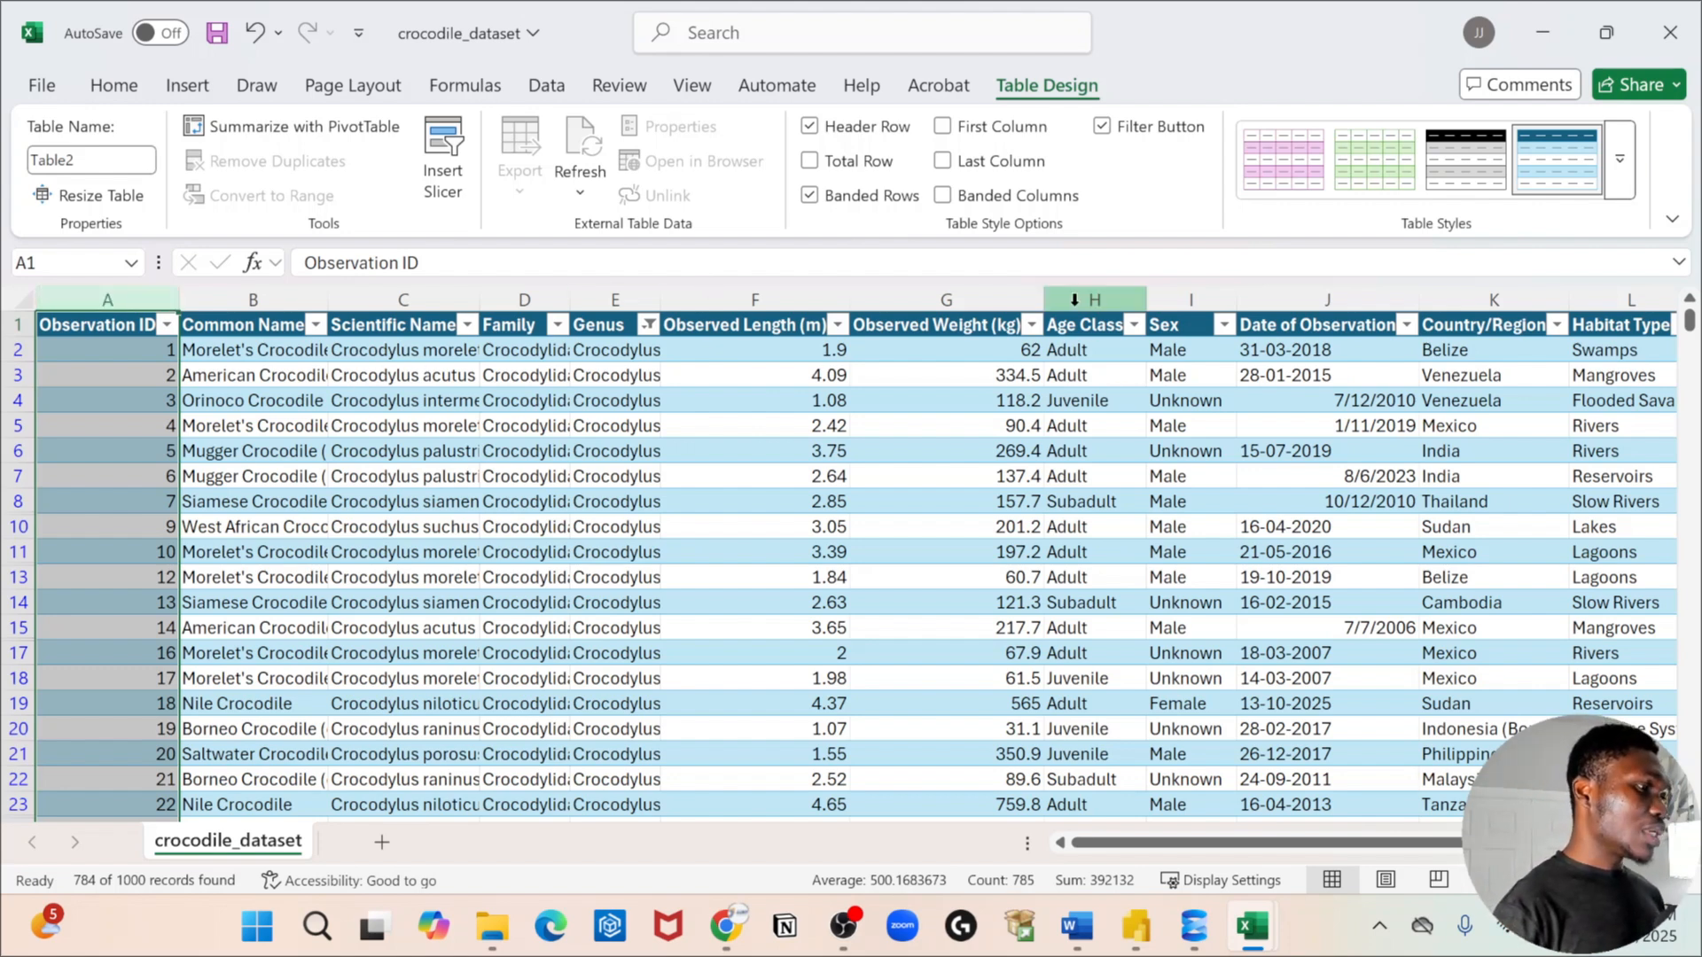
# Check the filter values of the Age Class and Observation ID columns, and delete the Observation ID column.
pyautogui.click(1133, 326)
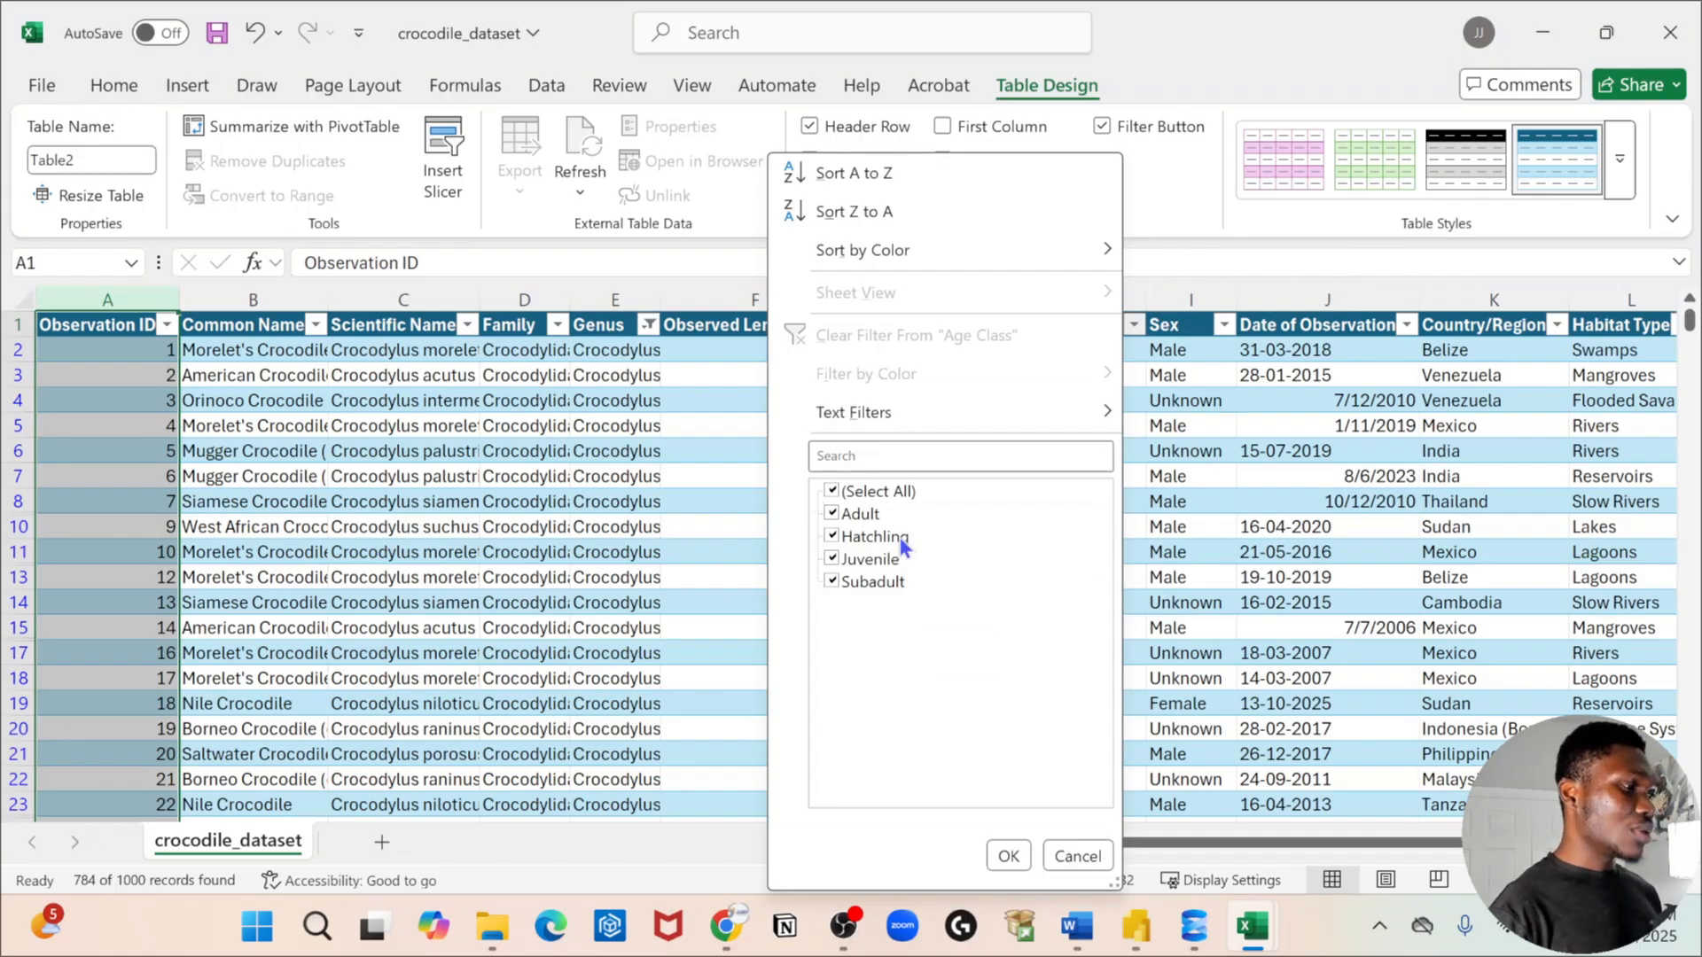
pyautogui.click(1009, 855)
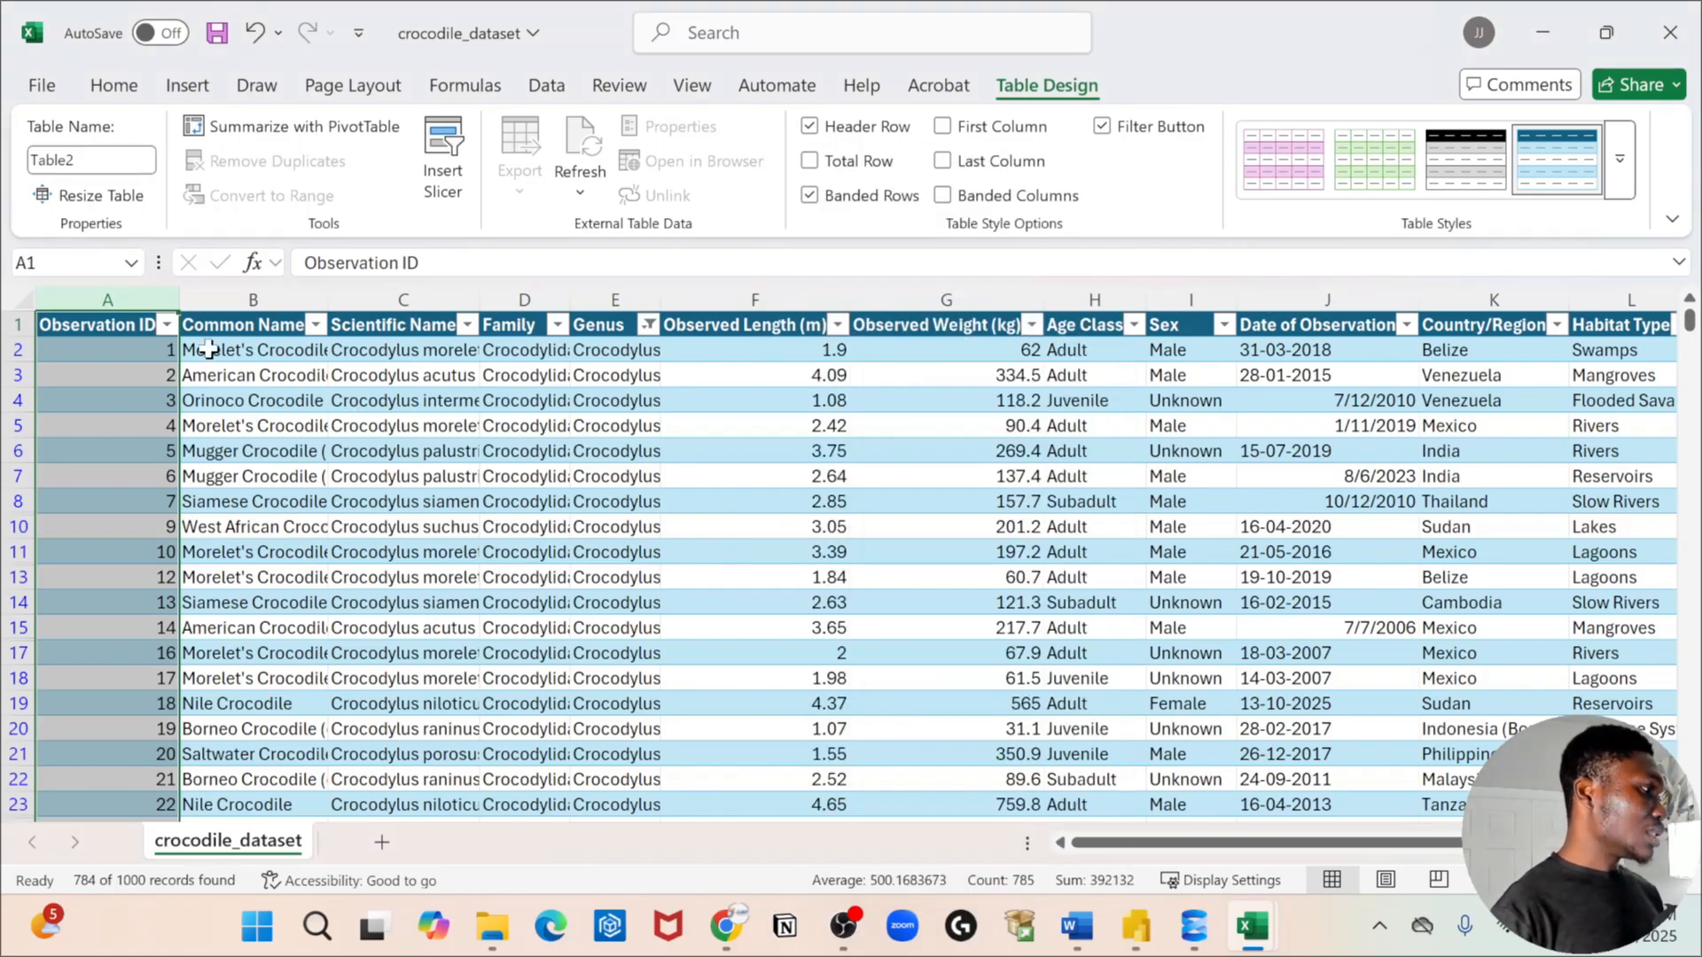
pyautogui.click(166, 325)
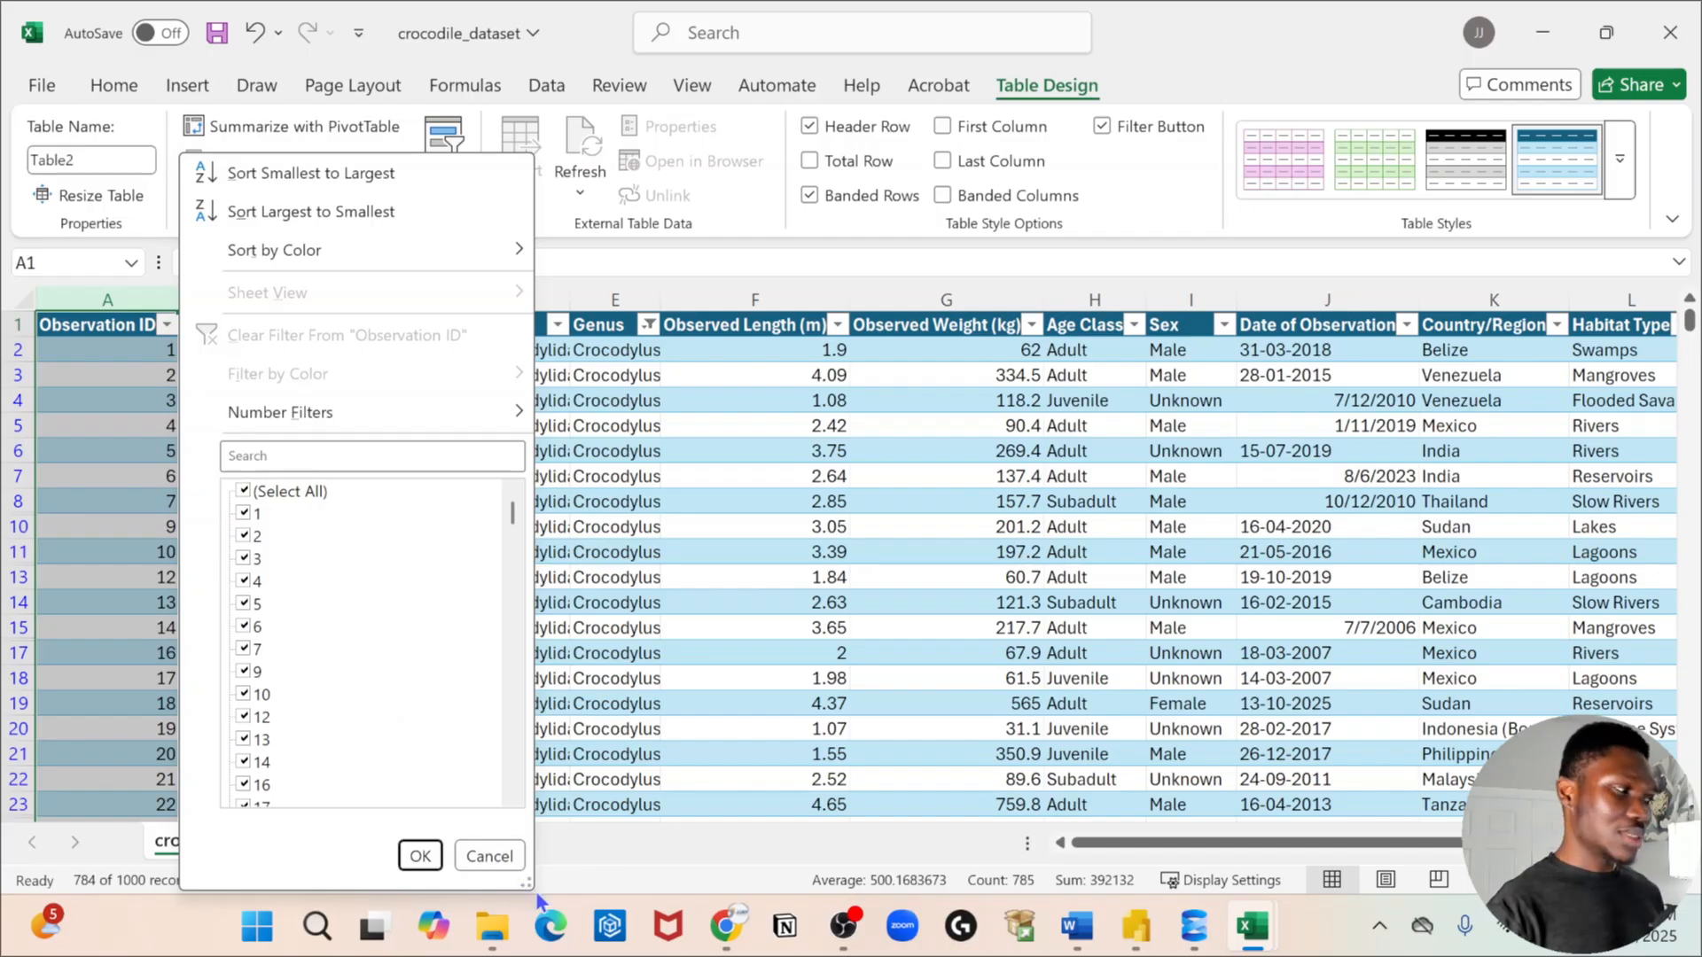
pyautogui.click(490, 856)
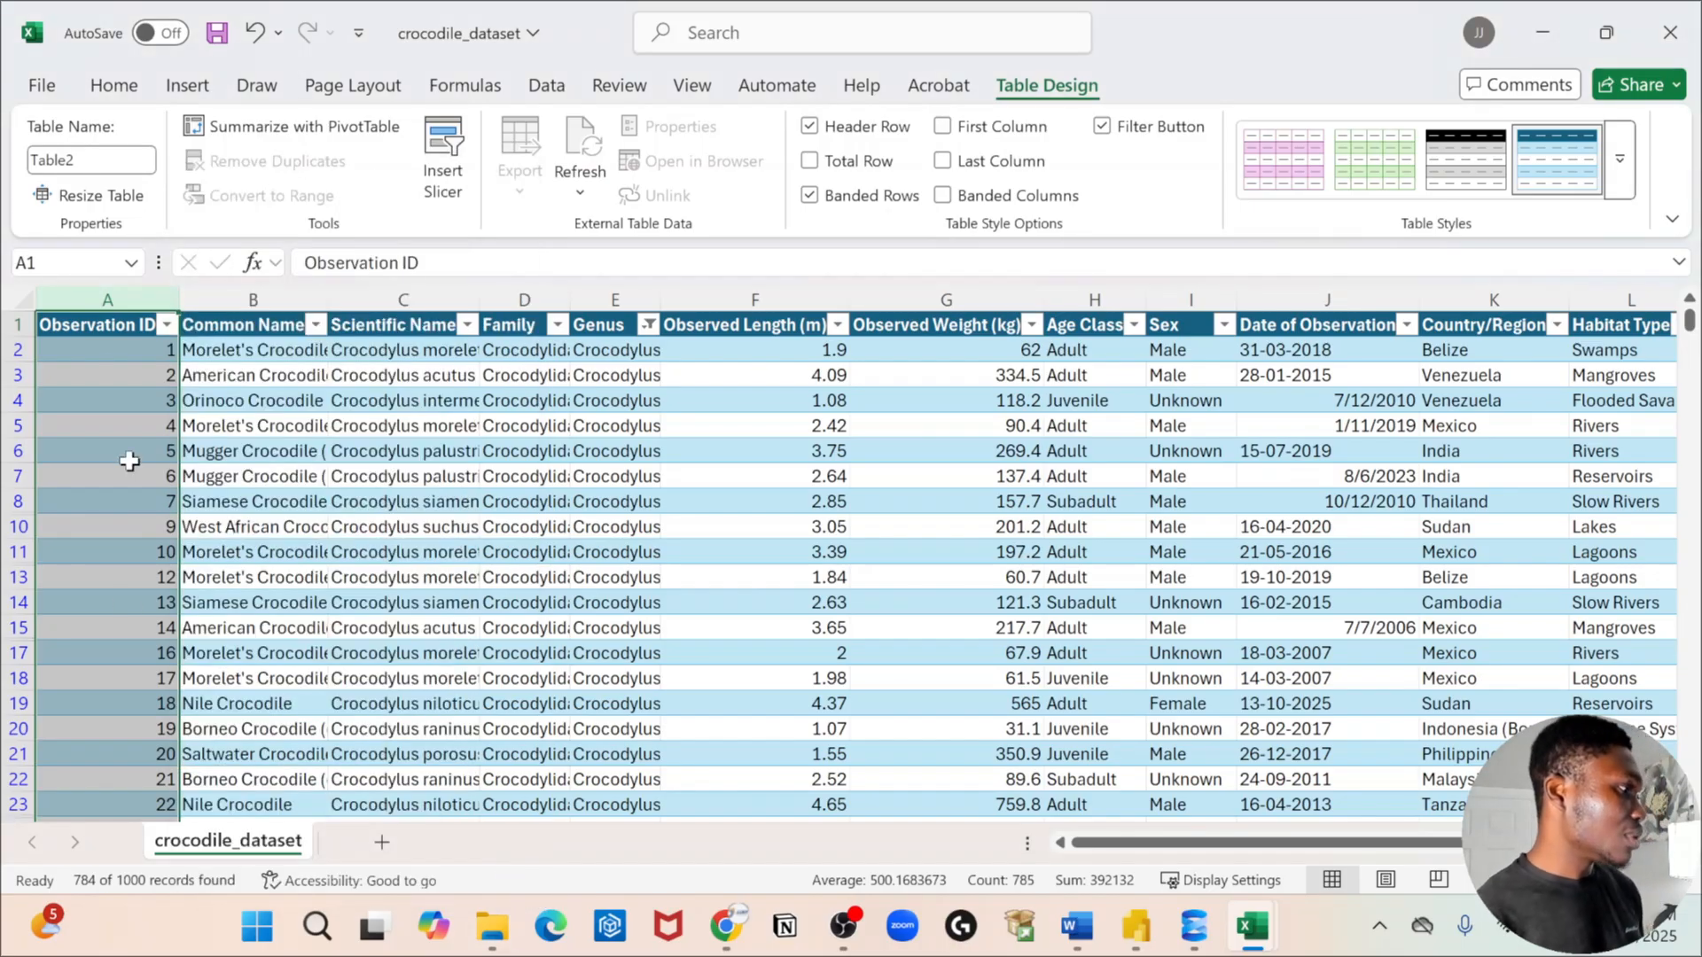
pyautogui.rightClick(101, 301)
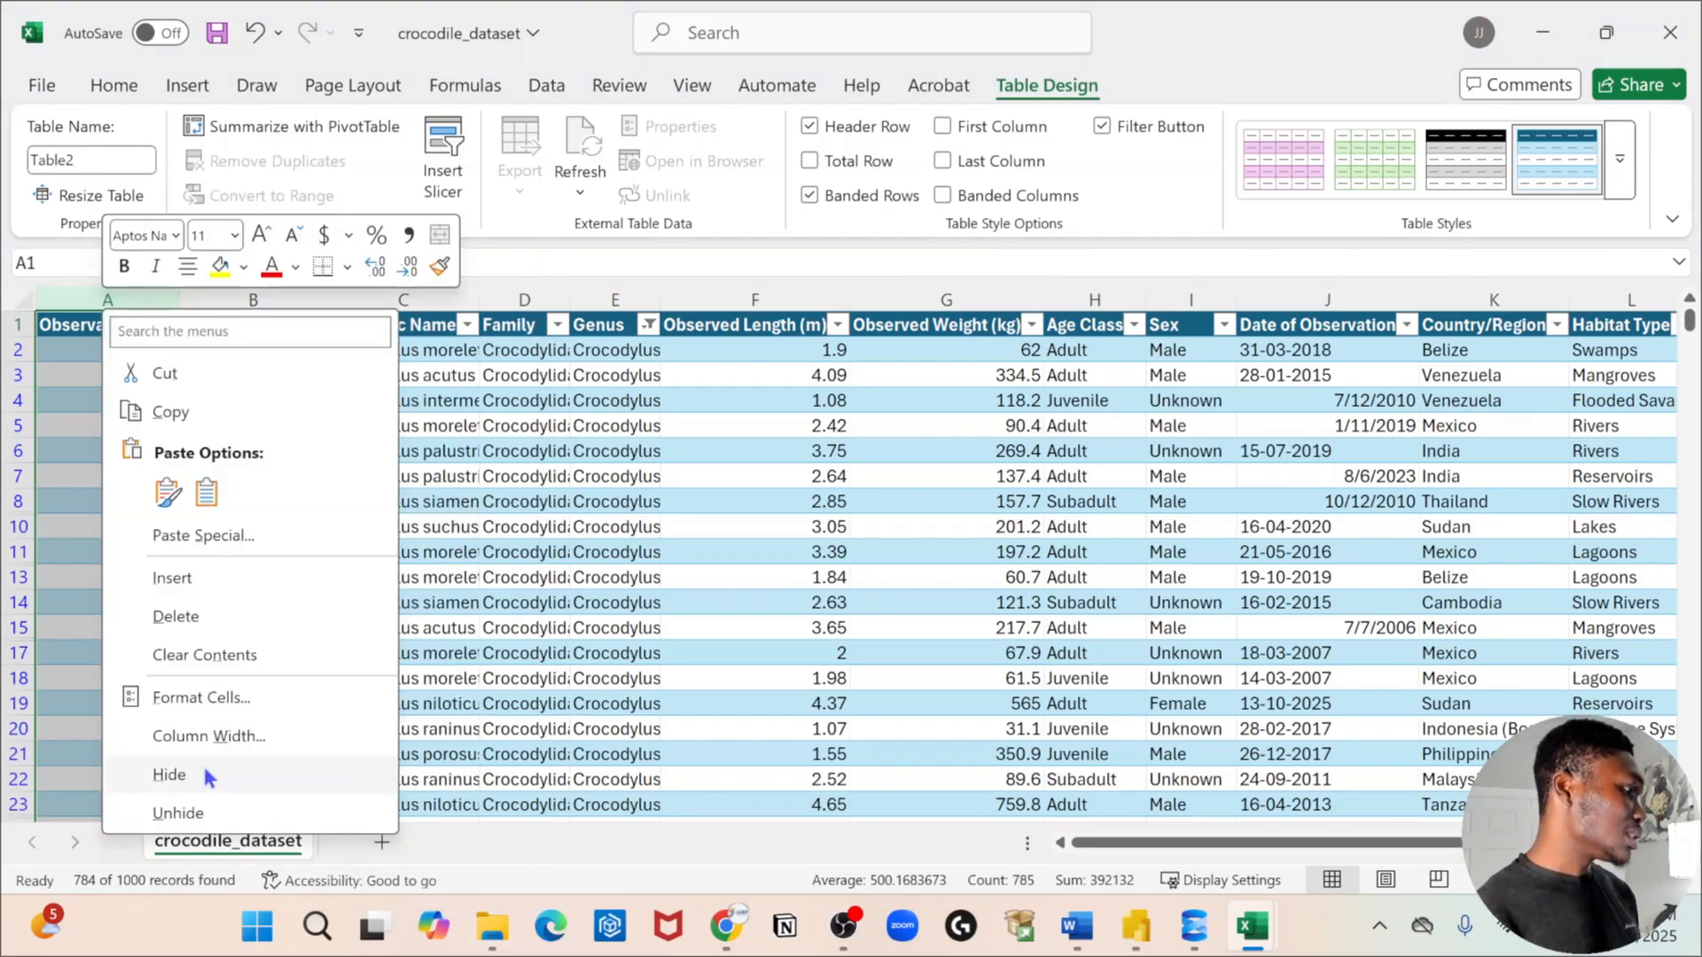
pyautogui.click(175, 617)
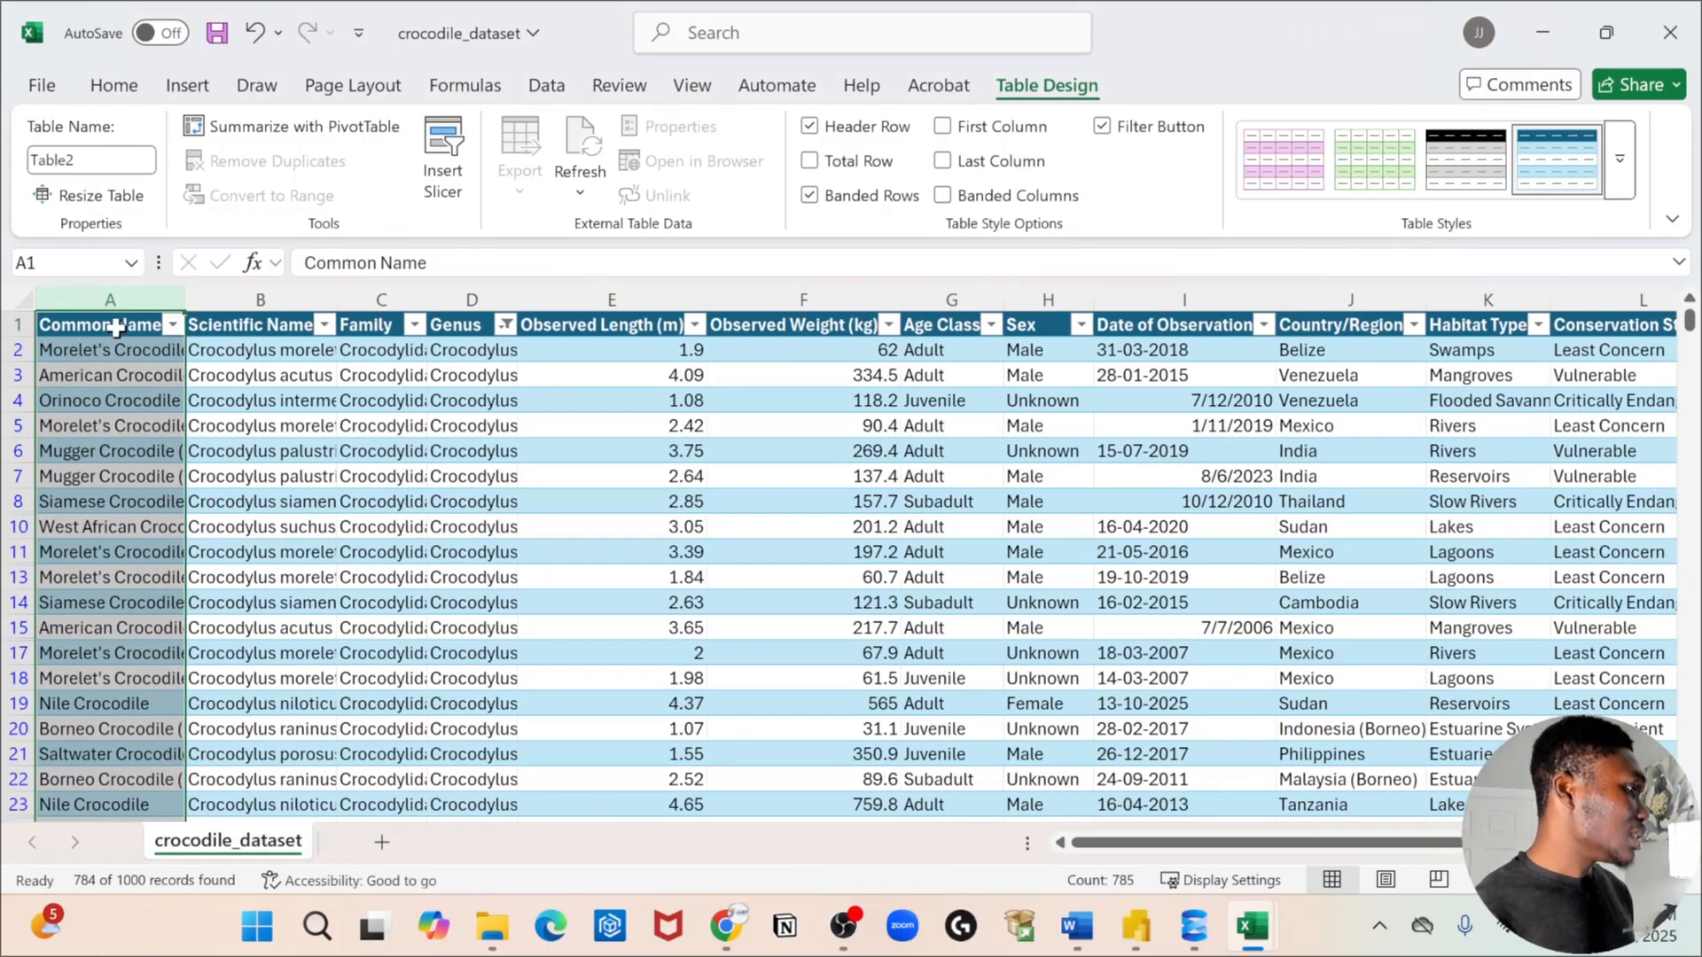
# Review the Common Name filter values, and reset the Genus filter to include Crocodylus, Mecistops and Osteolaemus.
pyautogui.click(173, 324)
pyautogui.scroll(-1, 289, 594)
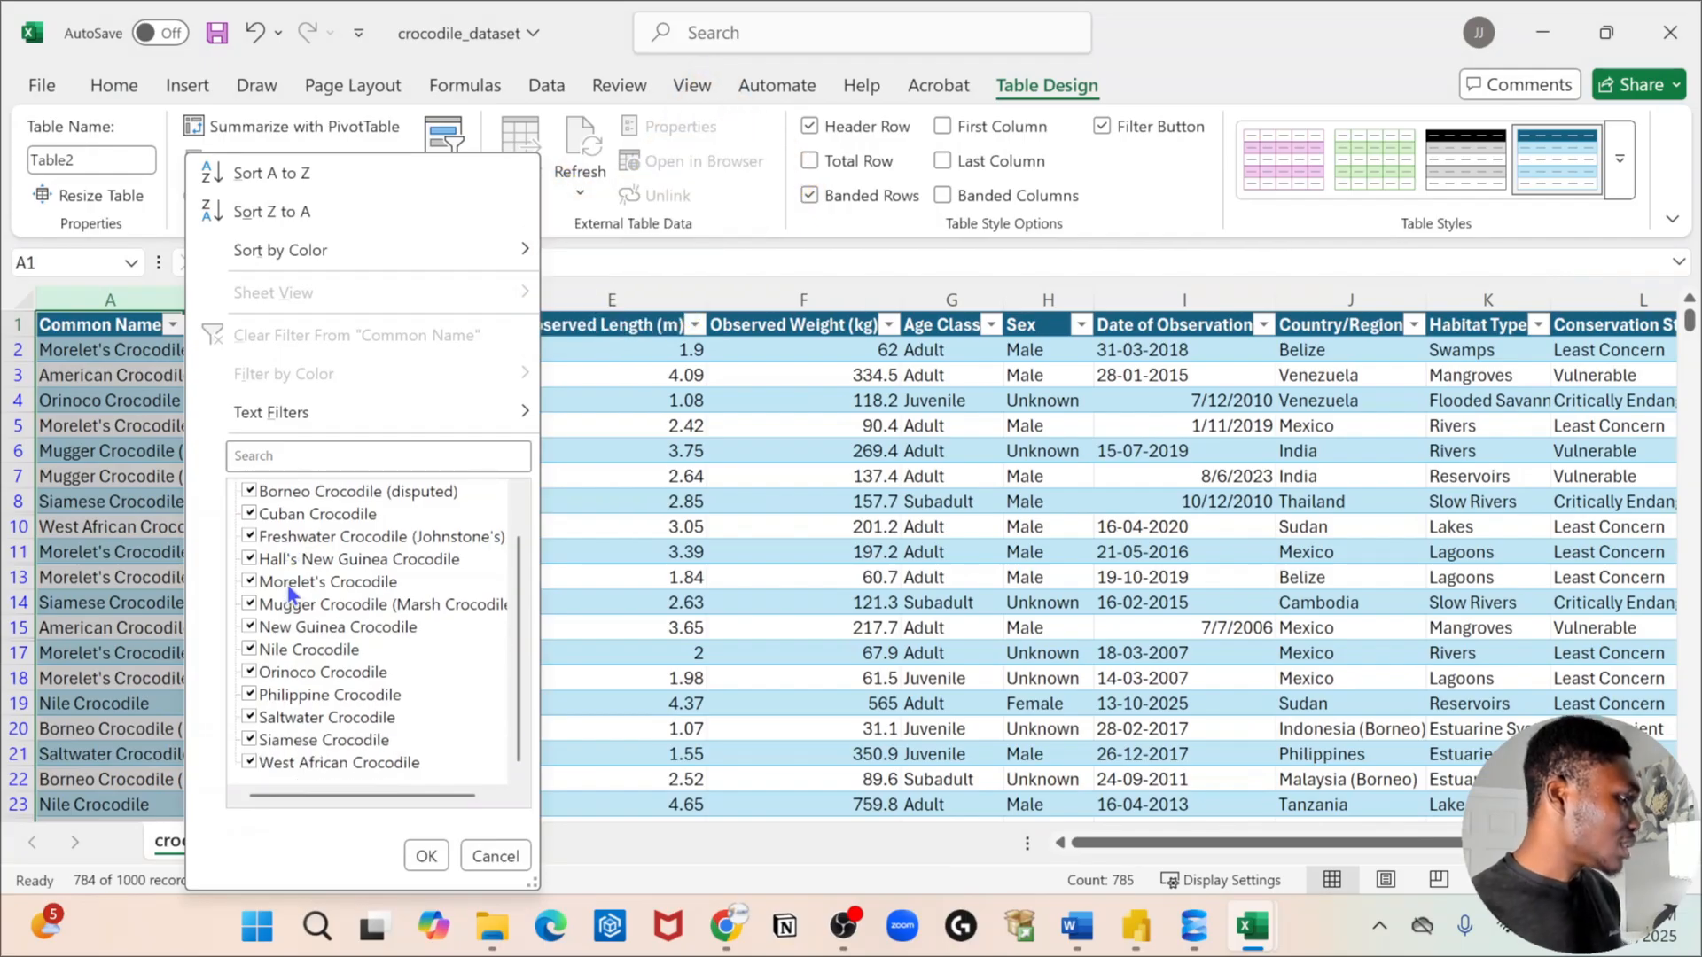
pyautogui.scroll(1, 314, 690)
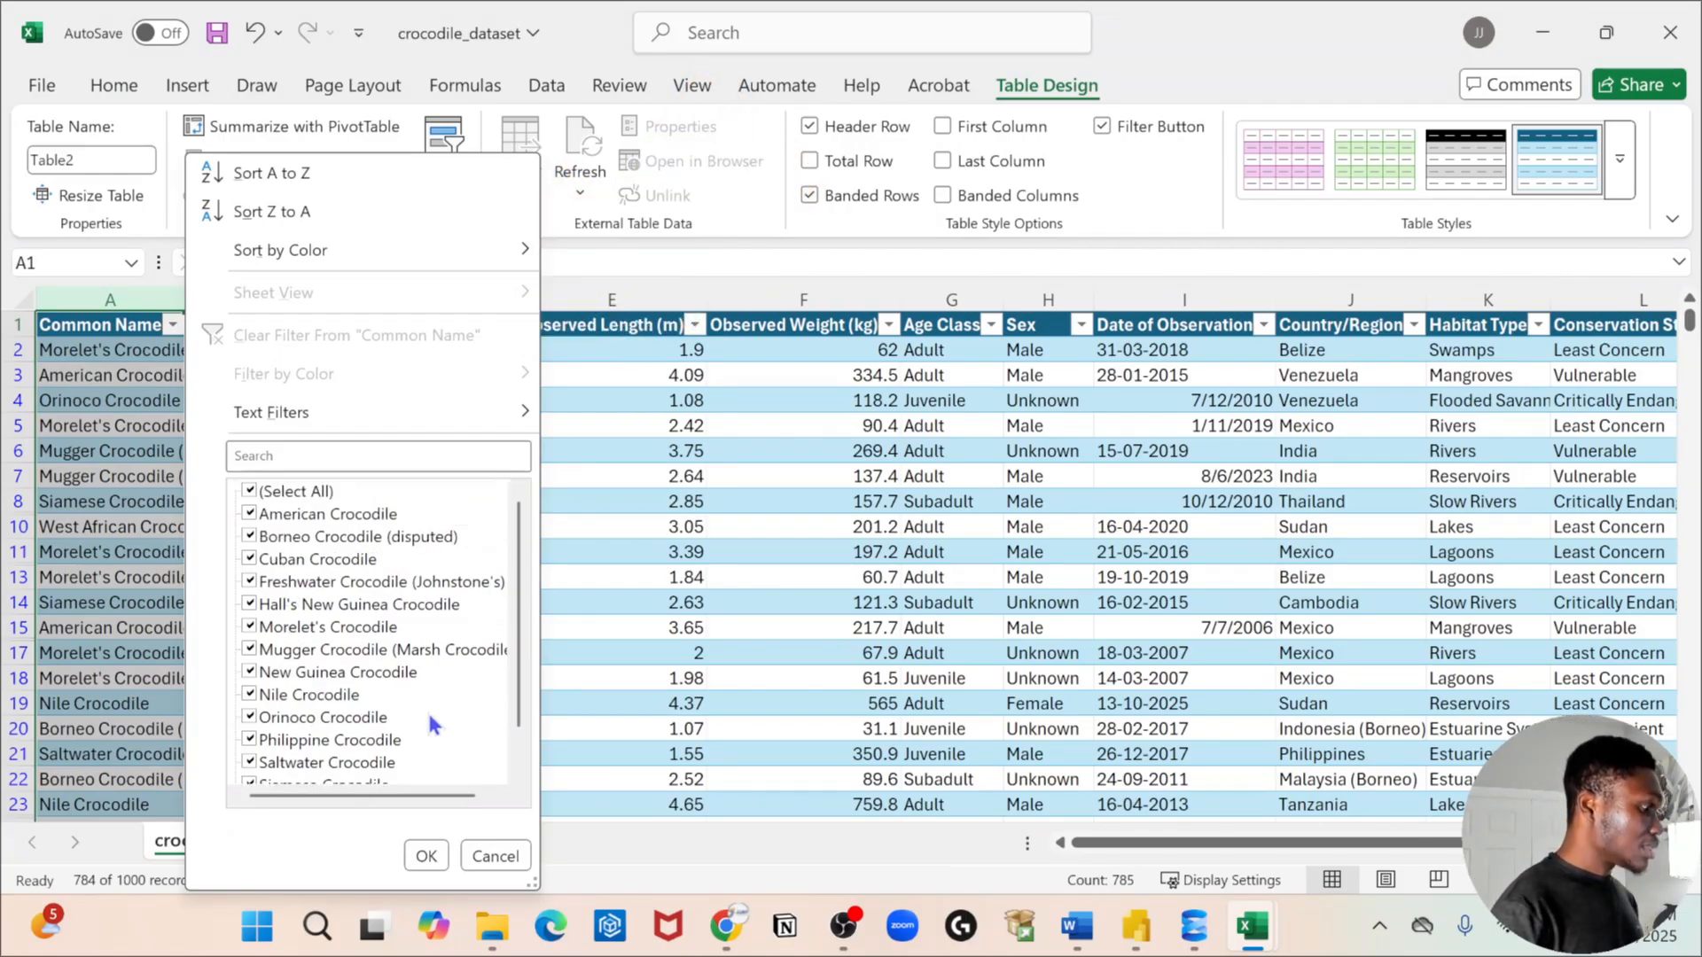
pyautogui.scroll(-1, 433, 725)
pyautogui.scroll(1, 434, 725)
pyautogui.click(426, 856)
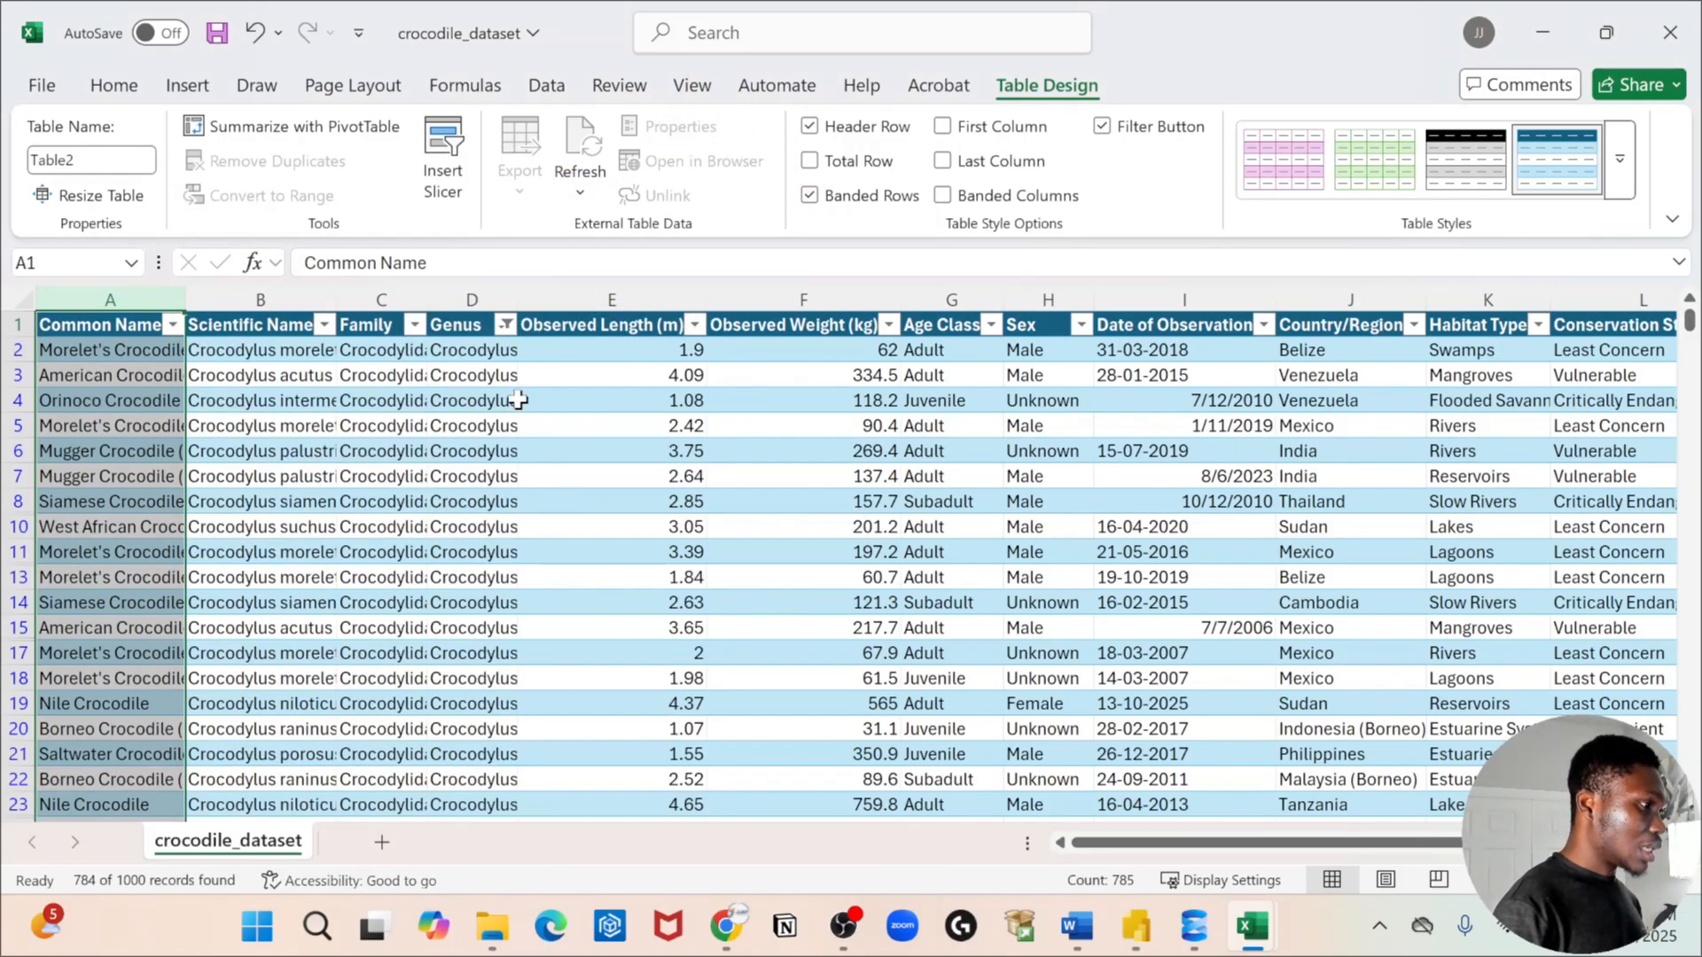
pyautogui.click(505, 325)
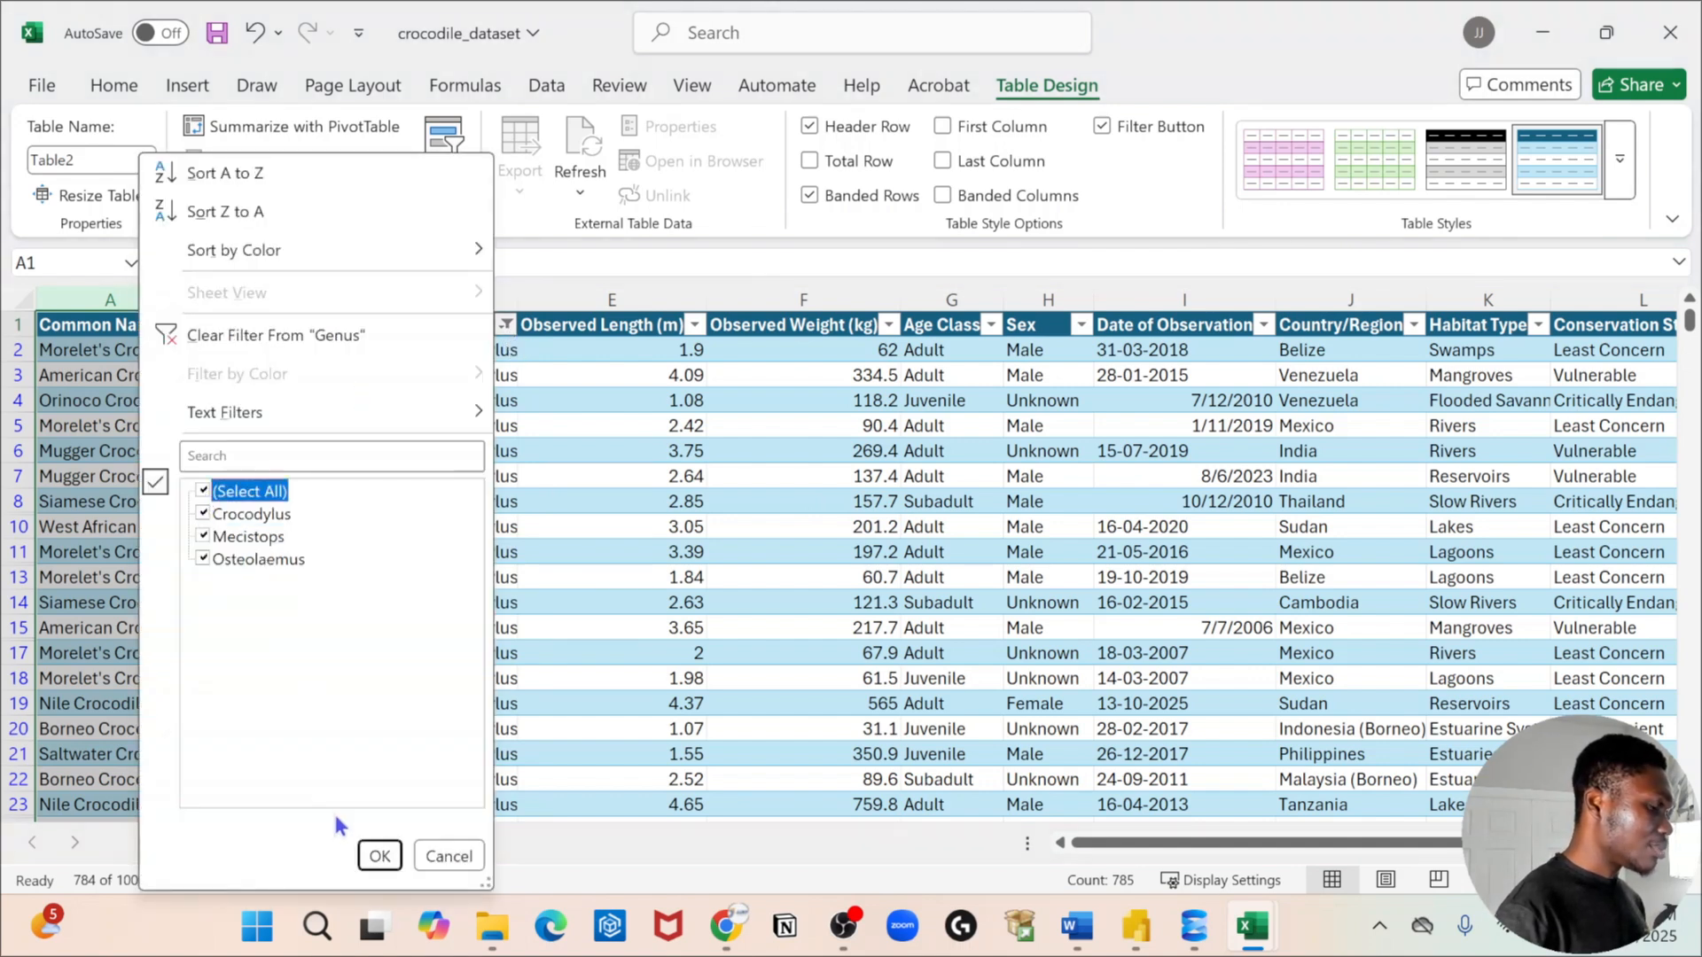
pyautogui.click(380, 855)
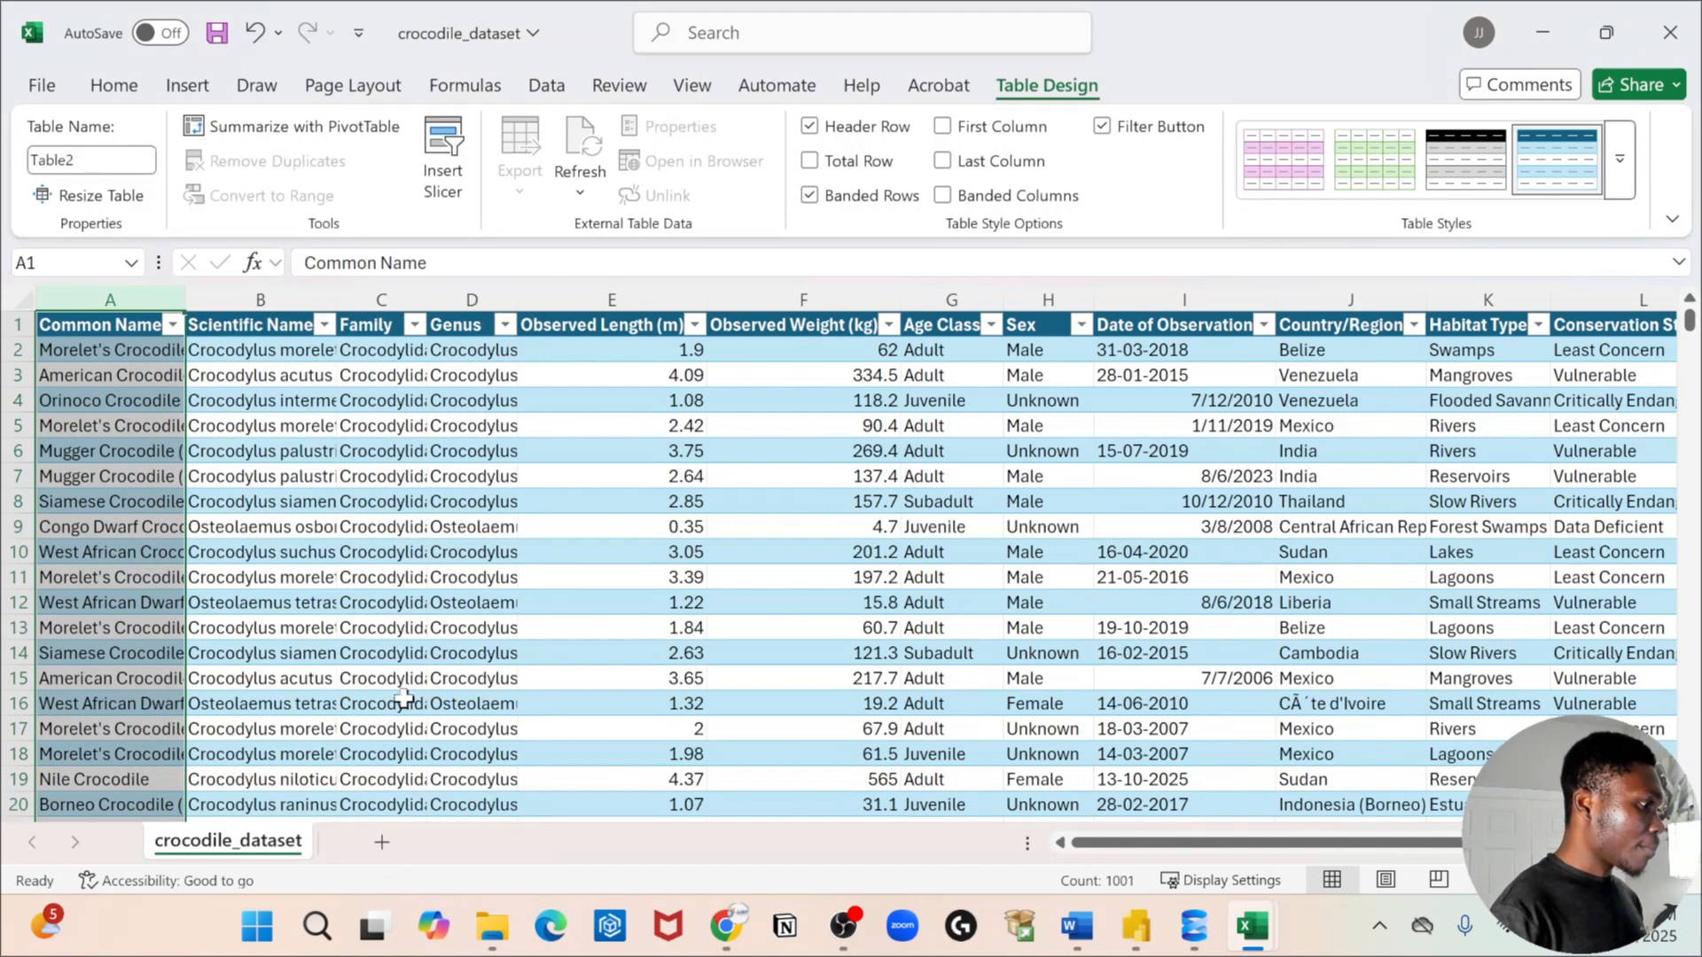
# Review the Common Name filter values across all genera, and delete the Common Name column.
pyautogui.click(168, 350)
pyautogui.click(173, 325)
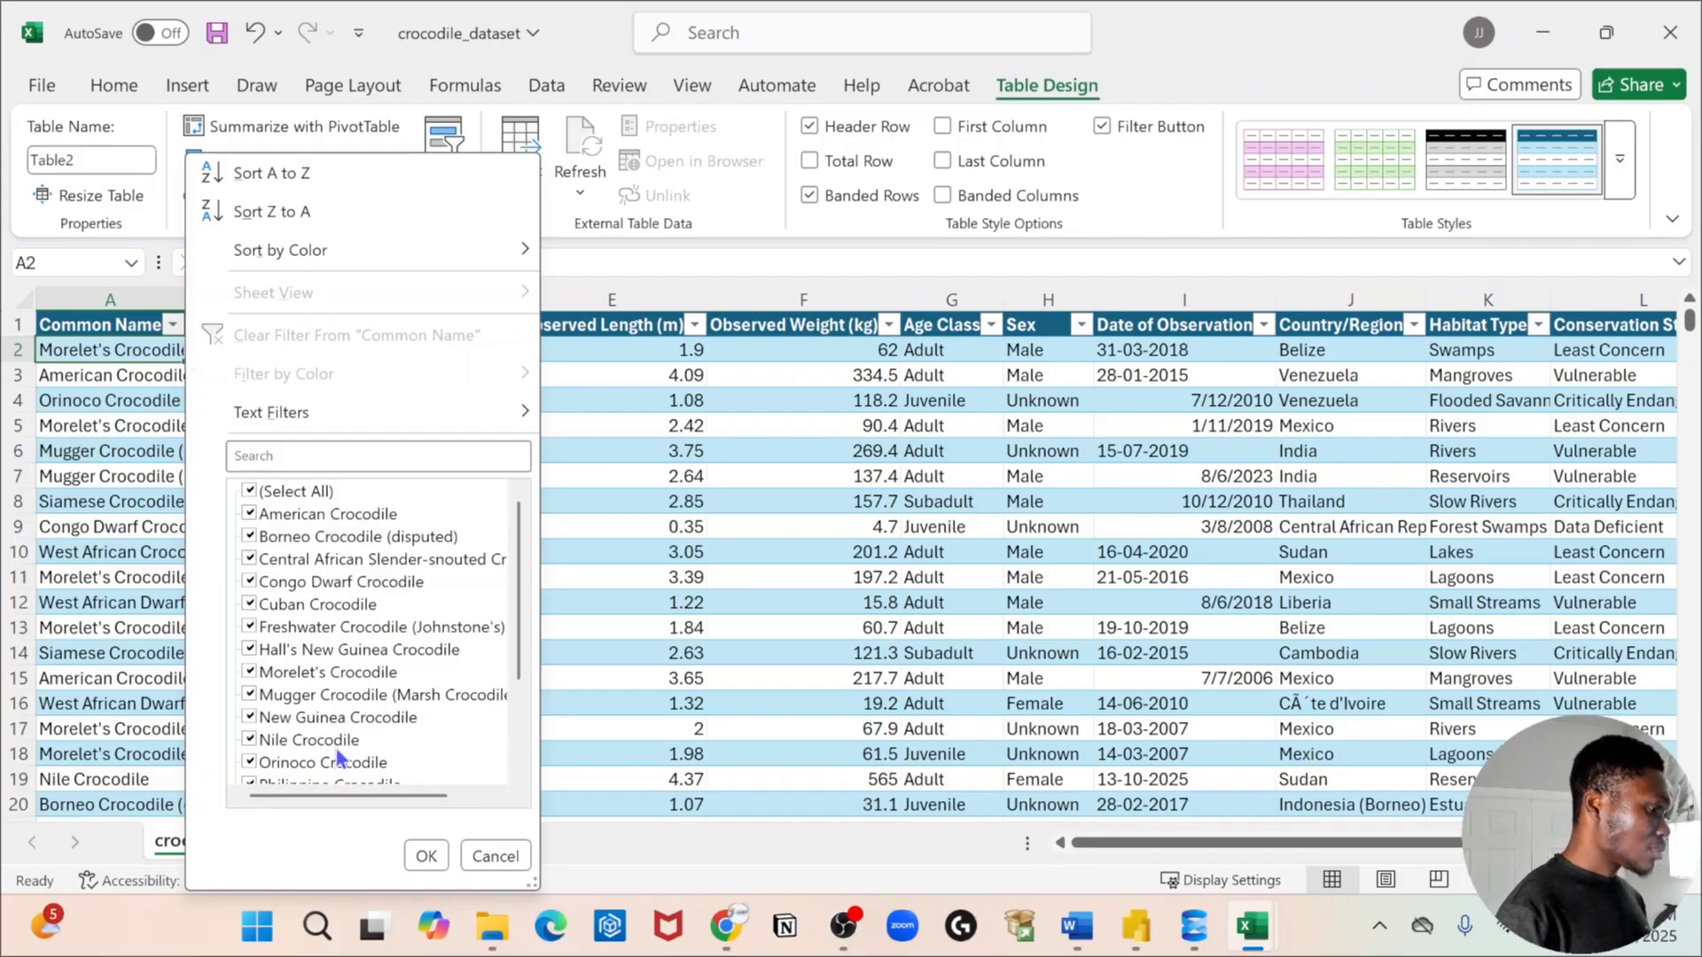
pyautogui.scroll(-2, 338, 752)
pyautogui.click(489, 855)
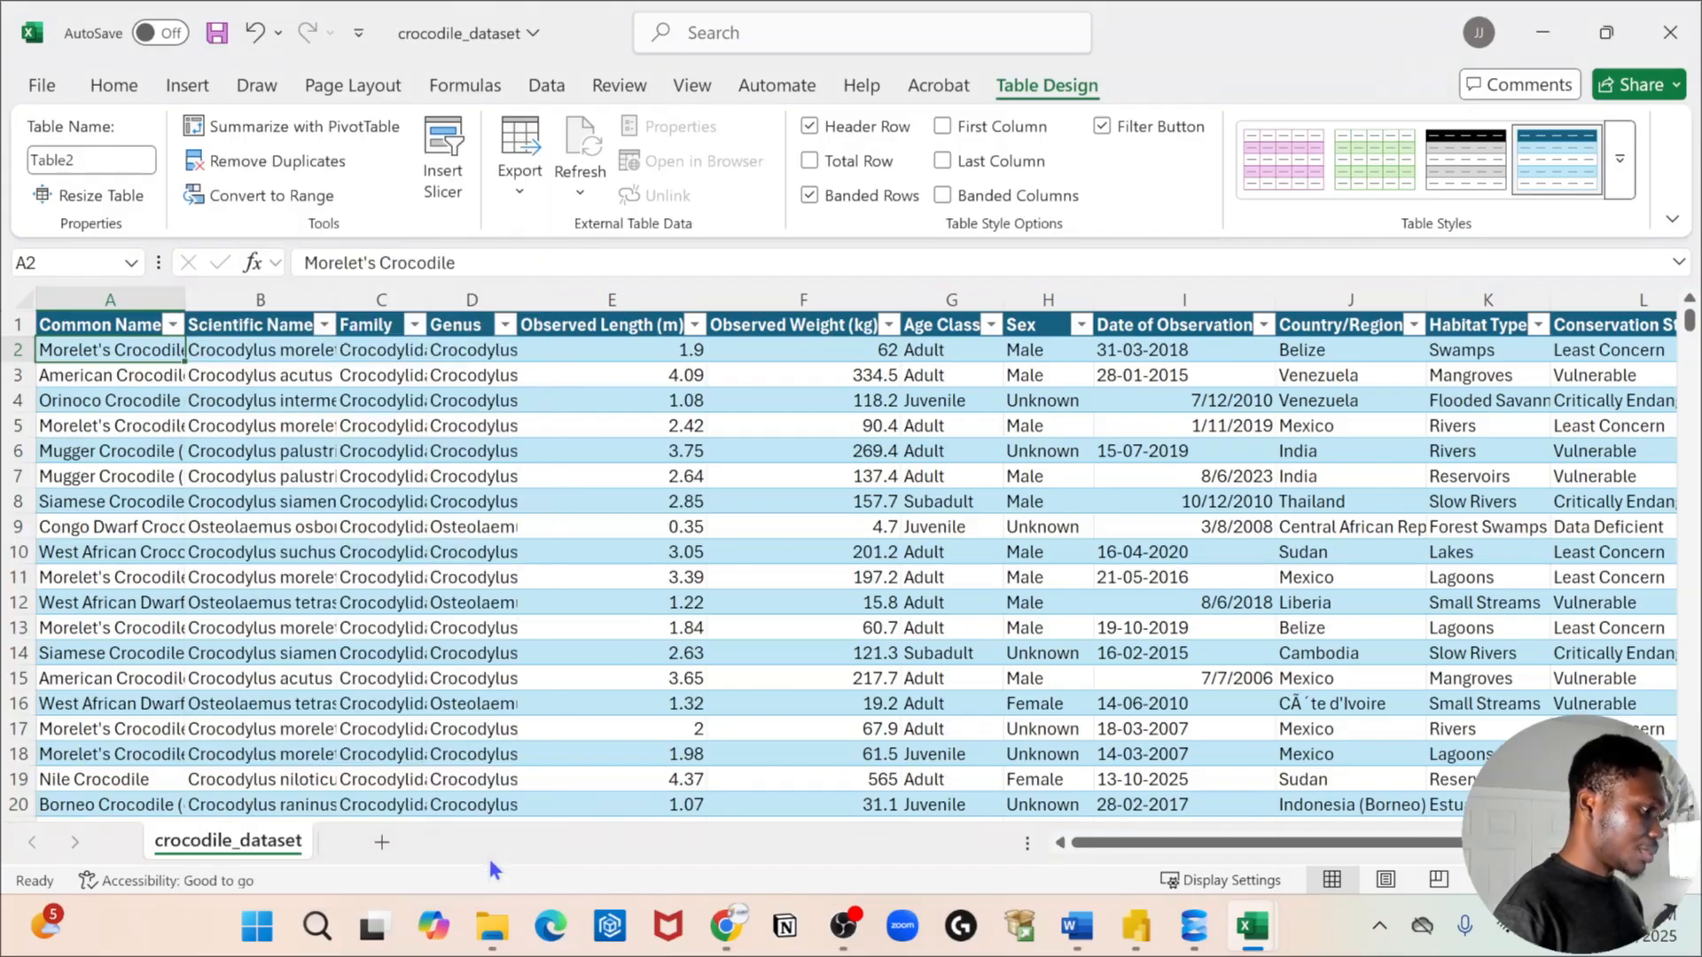
pyautogui.click(92, 294)
pyautogui.rightClick(91, 295)
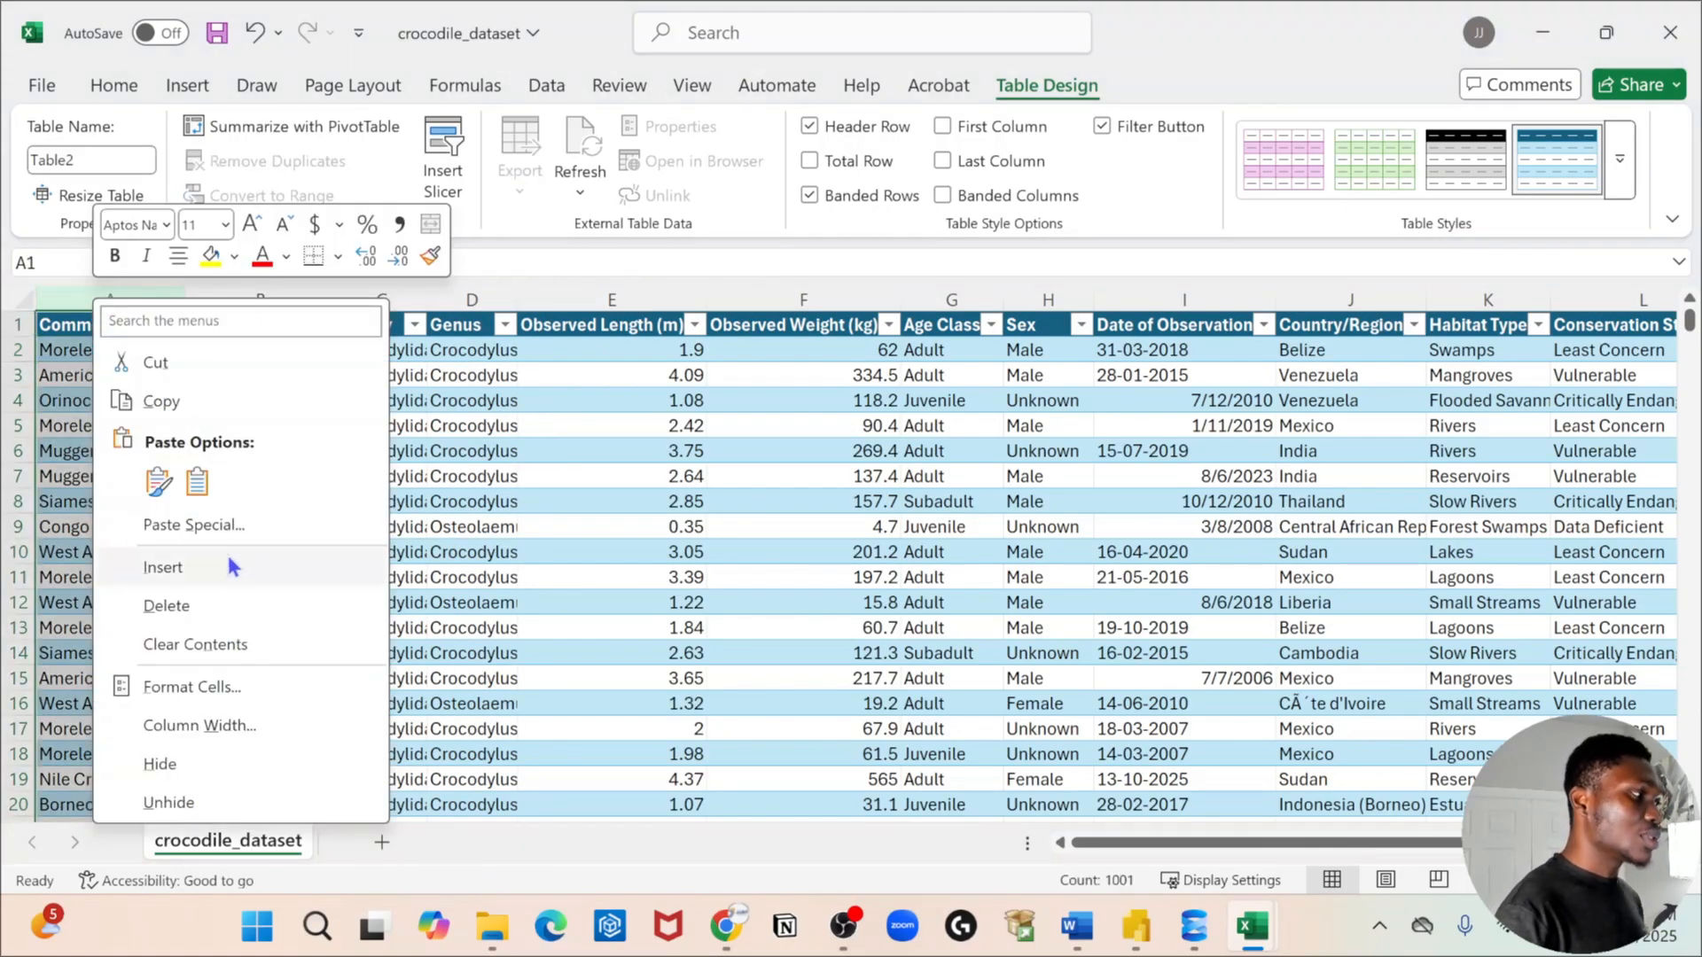
pyautogui.click(217, 587)
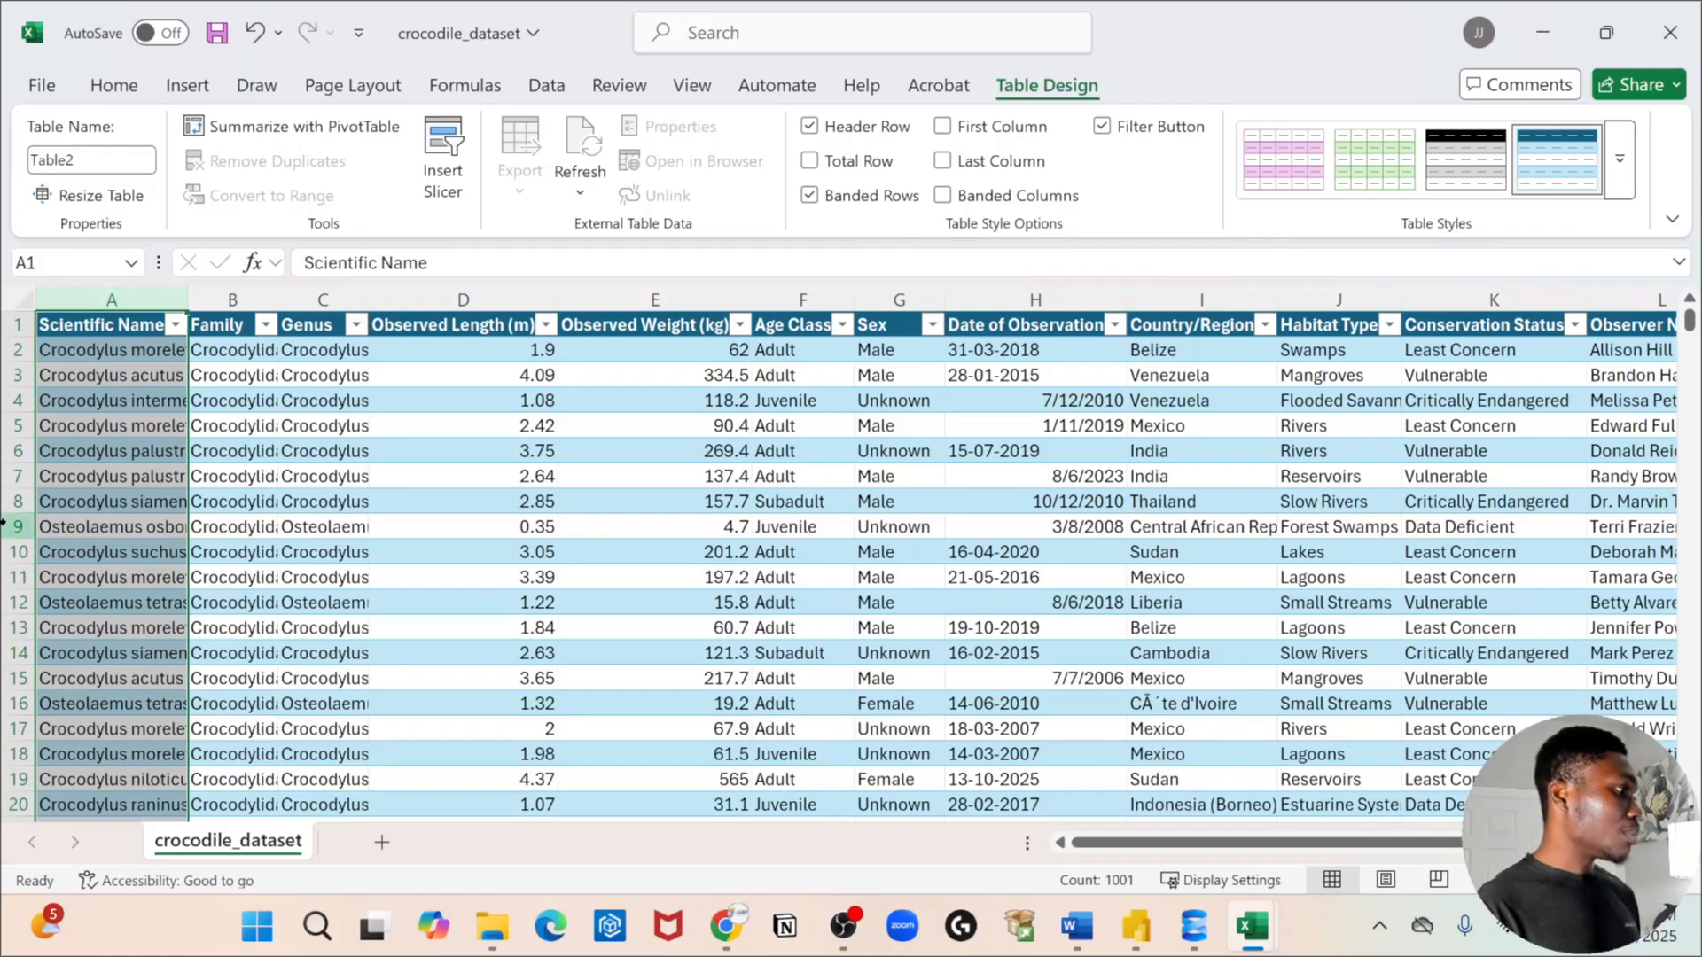
# Delete the Scientific Name column from the table.
pyautogui.click(178, 325)
pyautogui.click(135, 294)
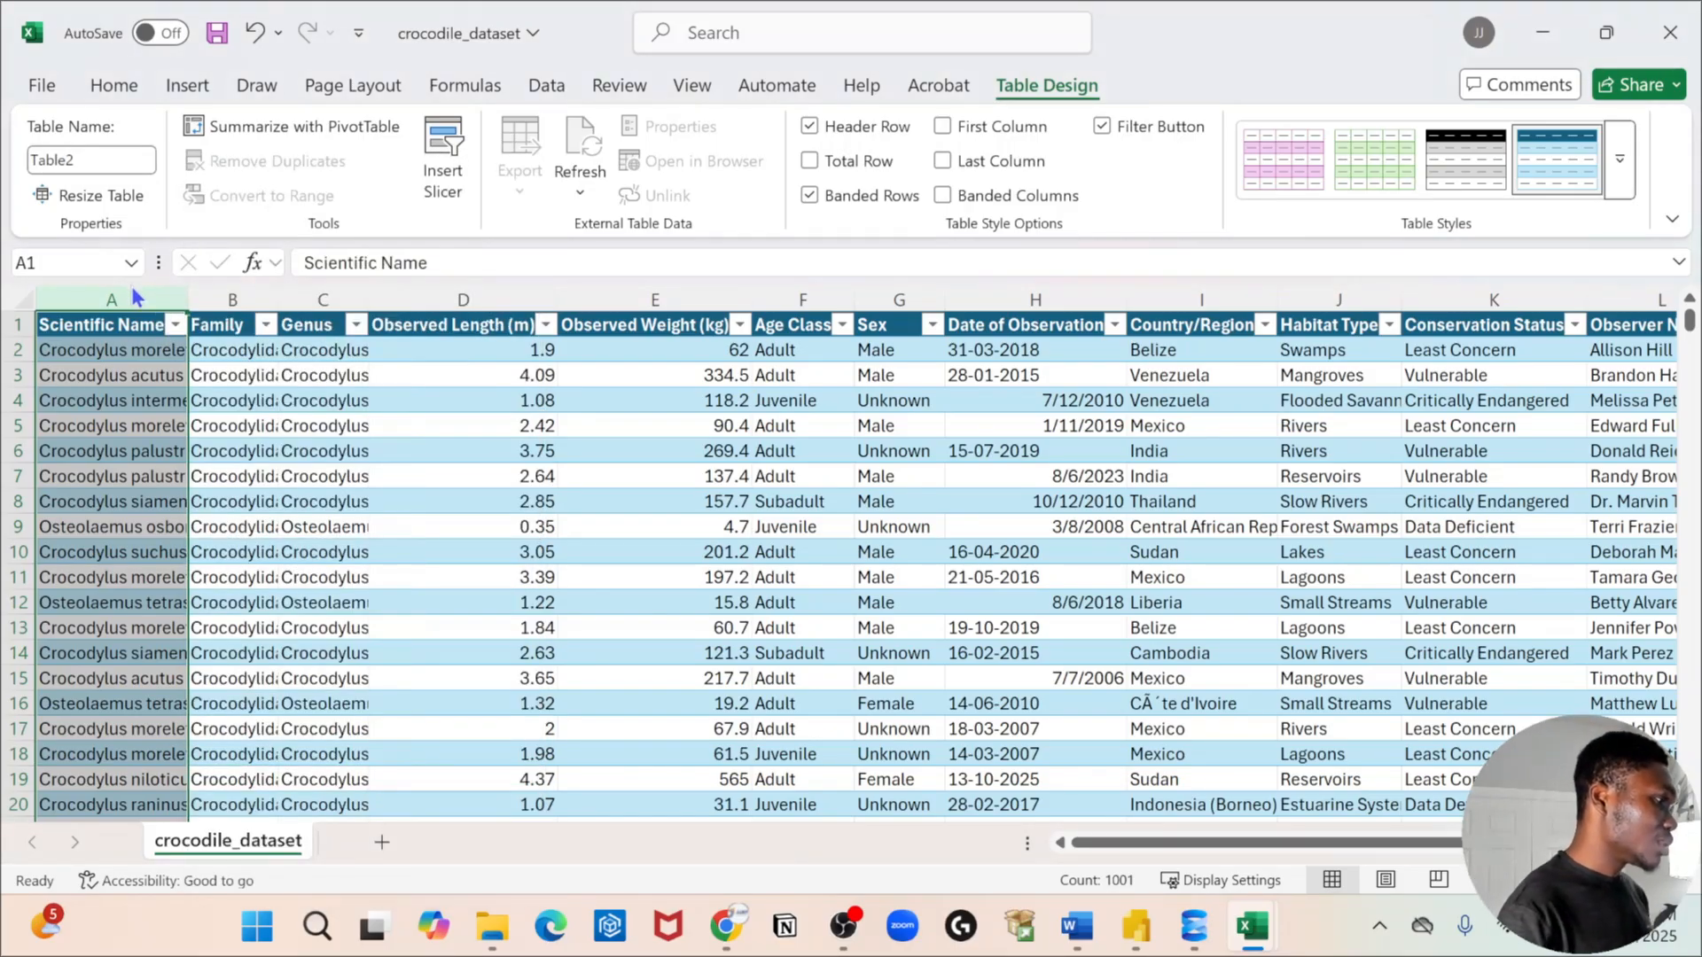
pyautogui.rightClick(122, 308)
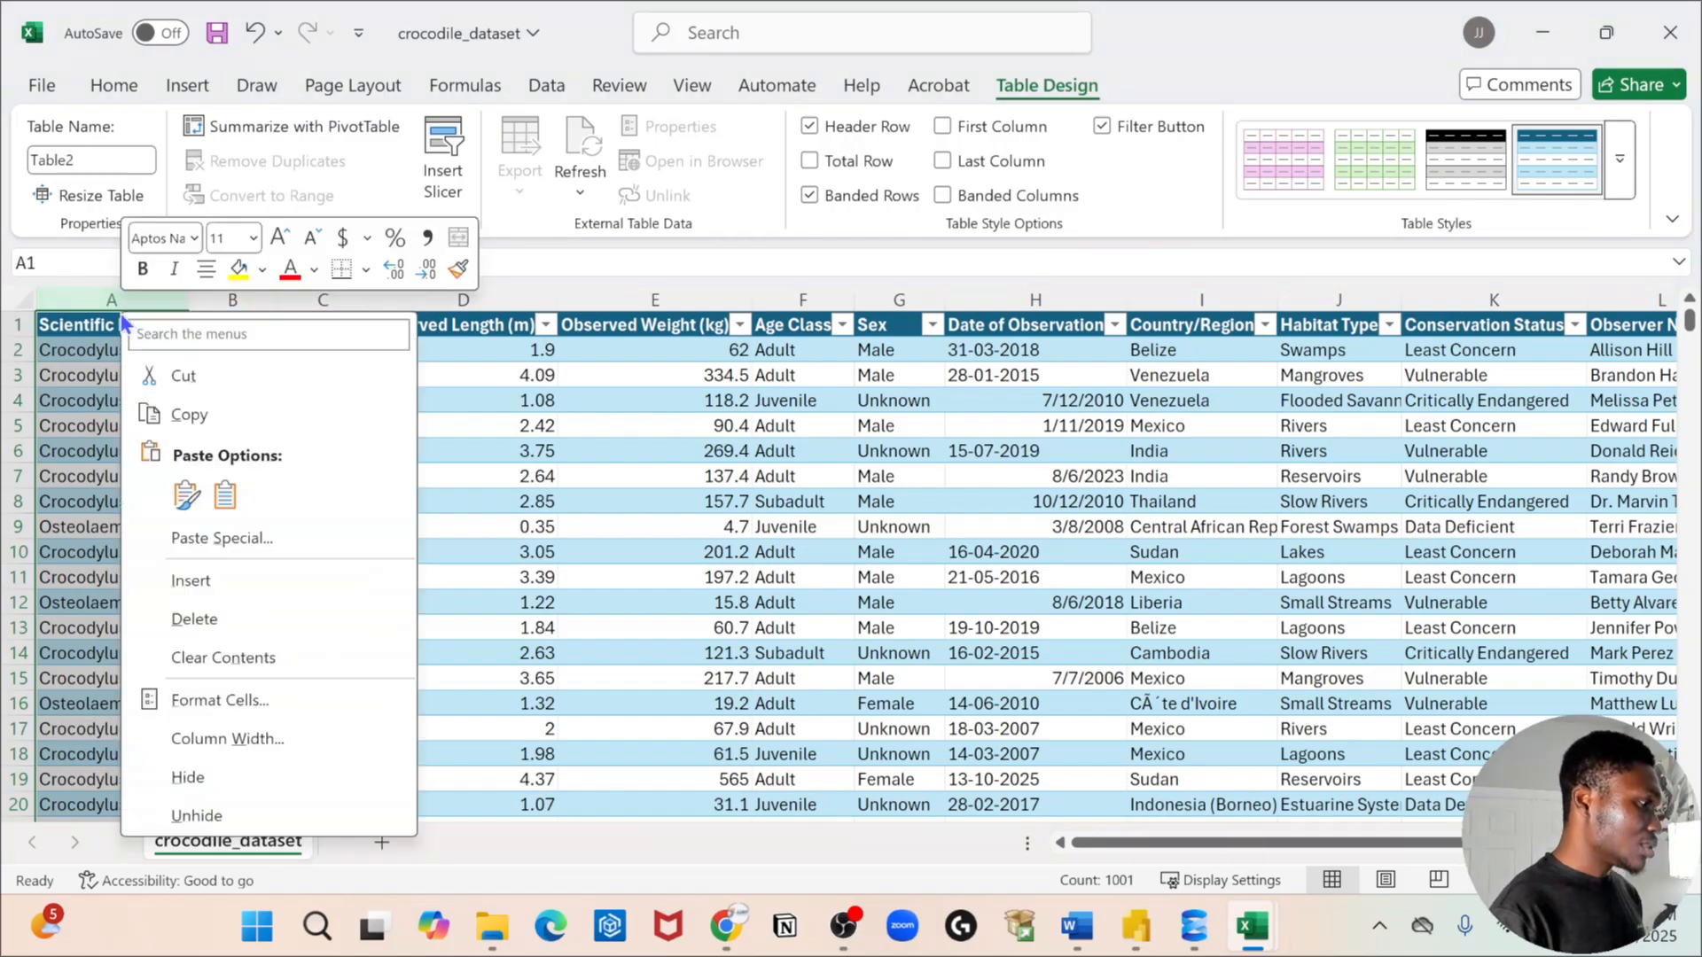
pyautogui.click(203, 618)
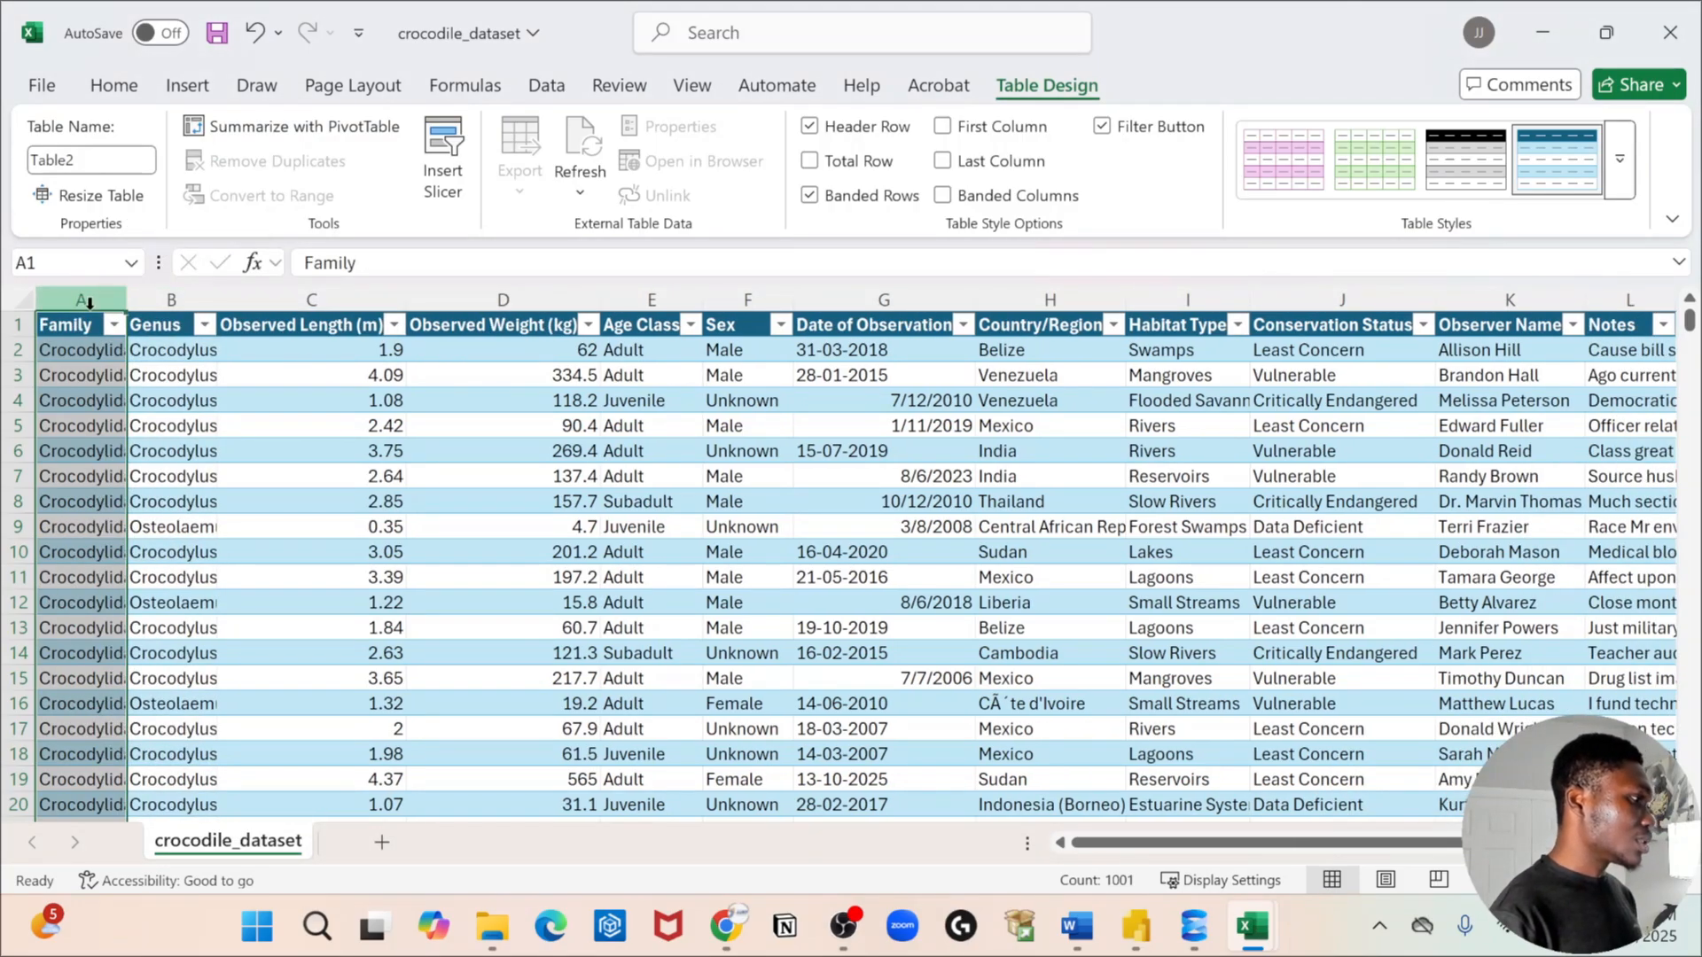
# Check which distinct values the Family column contains, and delete the Family column.
pyautogui.click(115, 326)
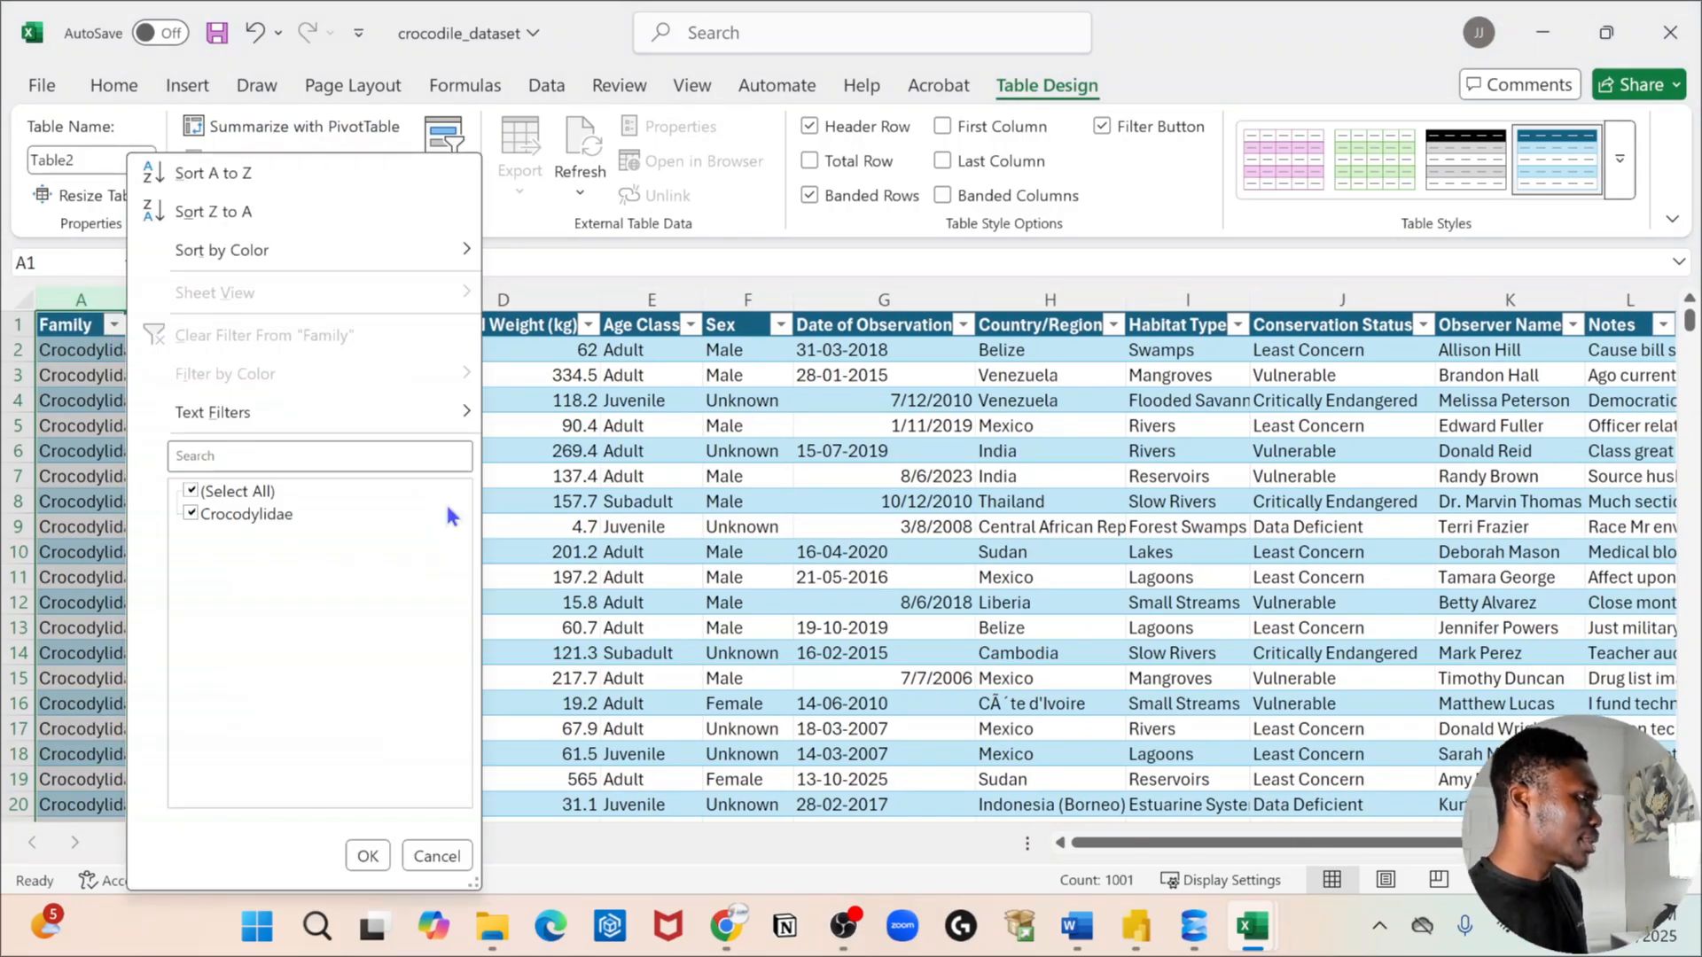
pyautogui.click(585, 533)
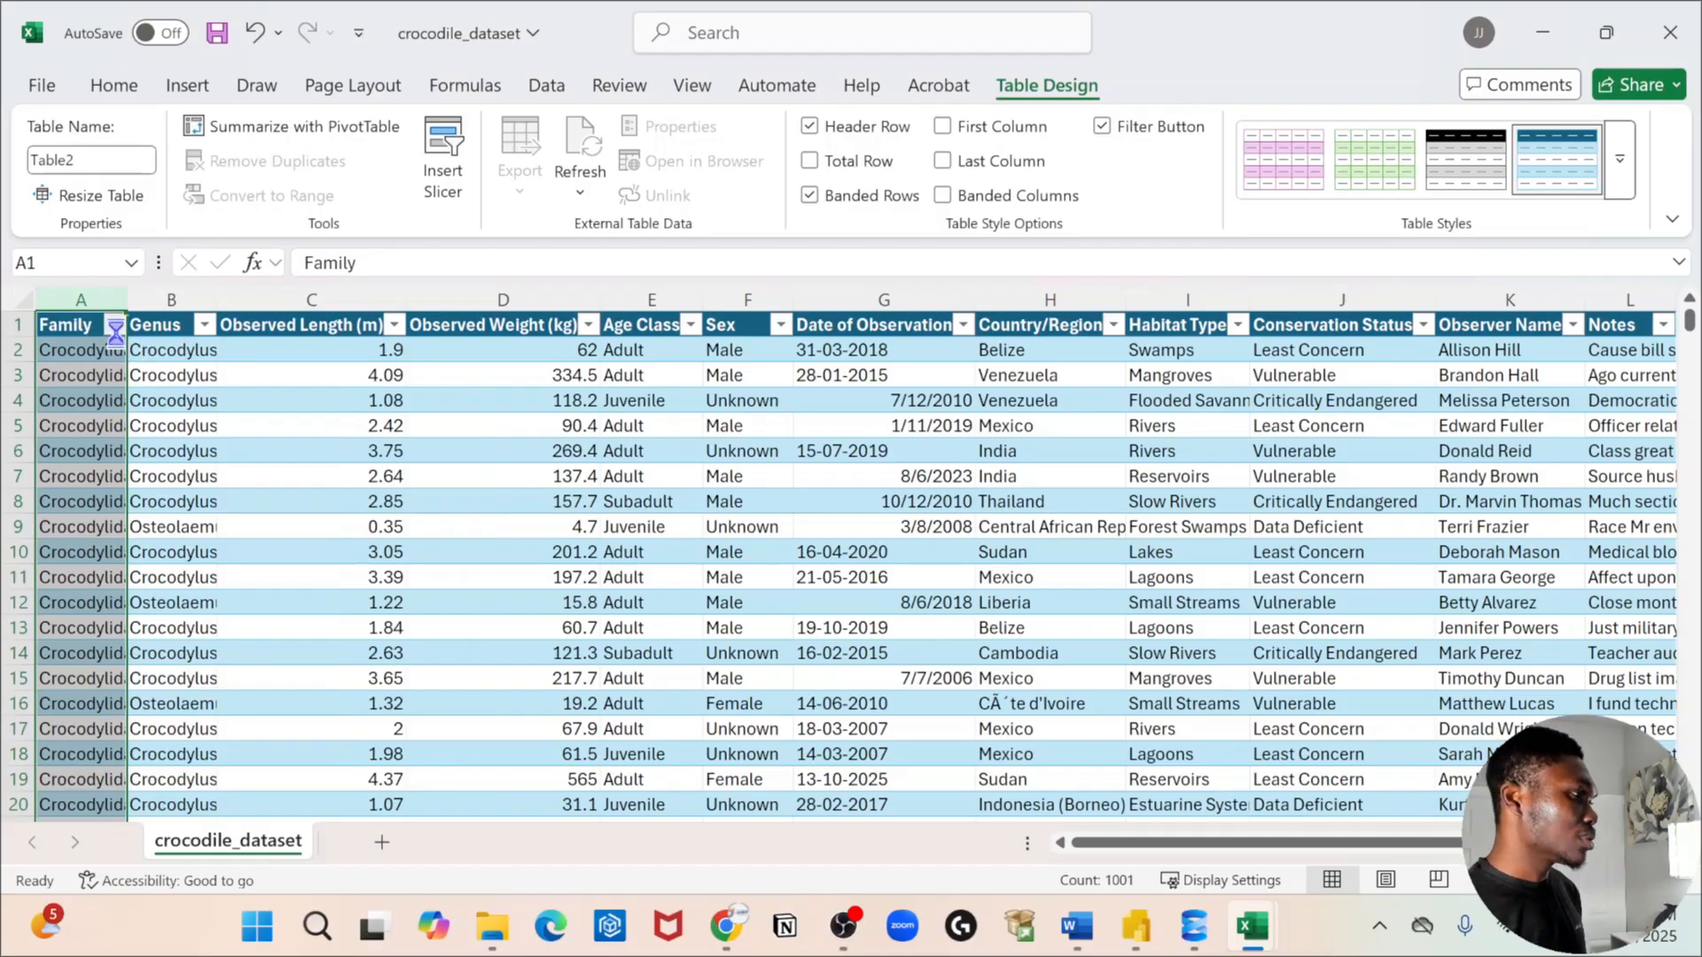
pyautogui.click(115, 325)
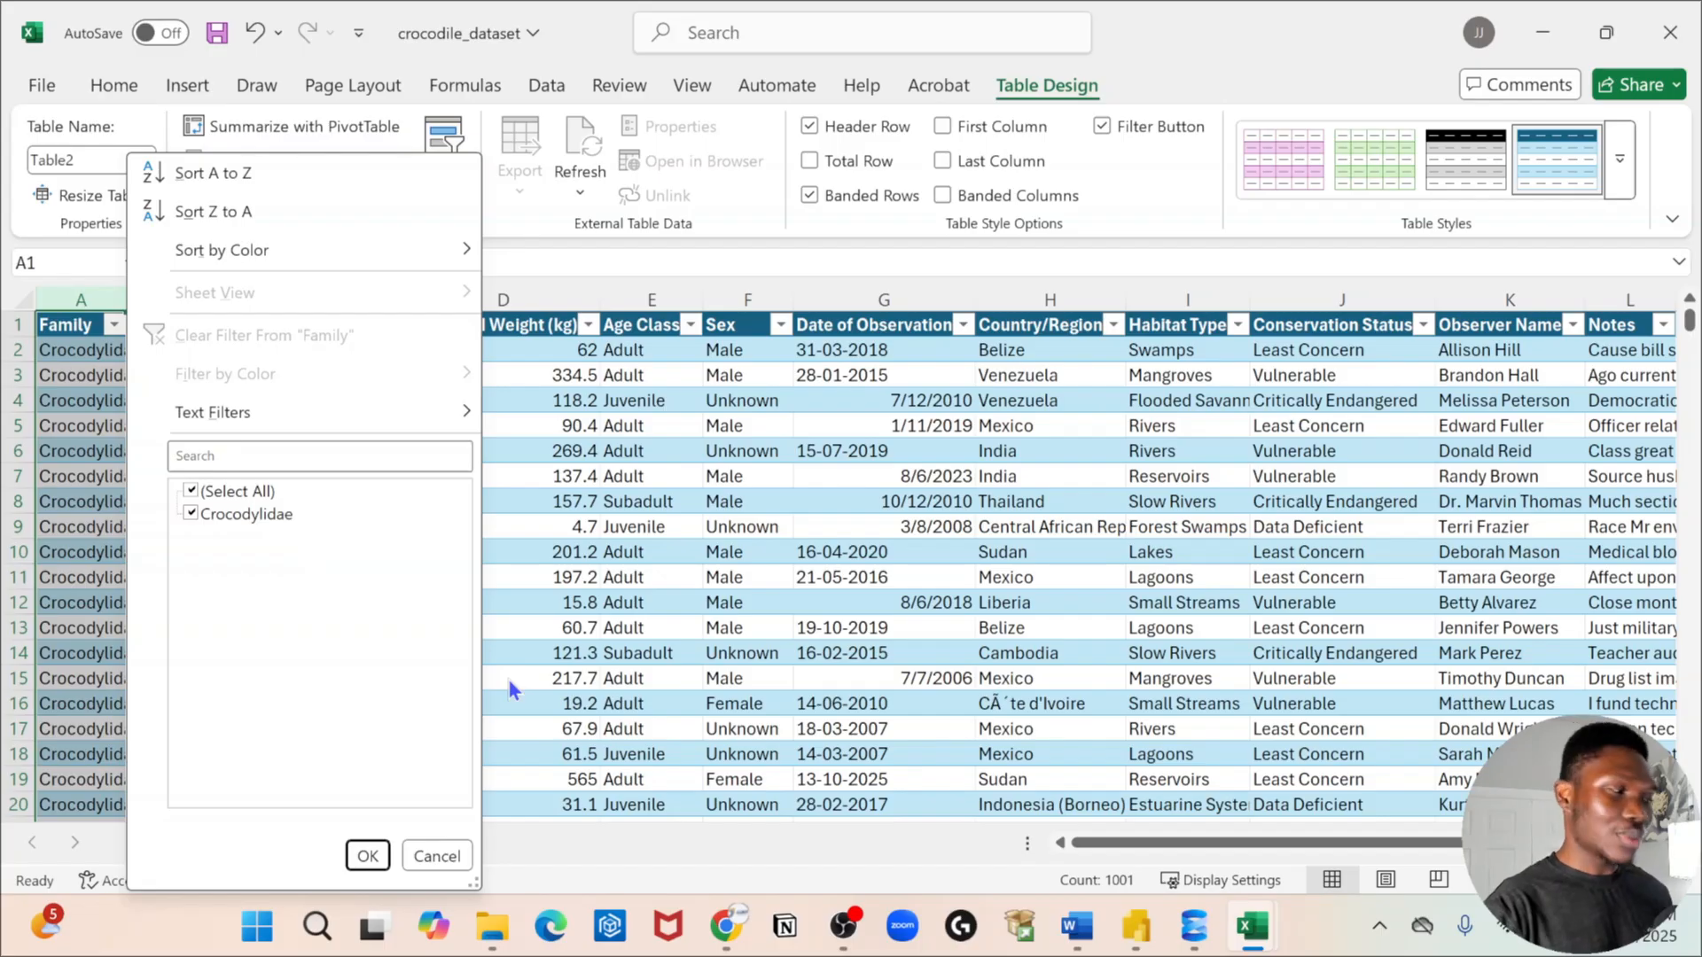
pyautogui.click(441, 857)
pyautogui.click(74, 293)
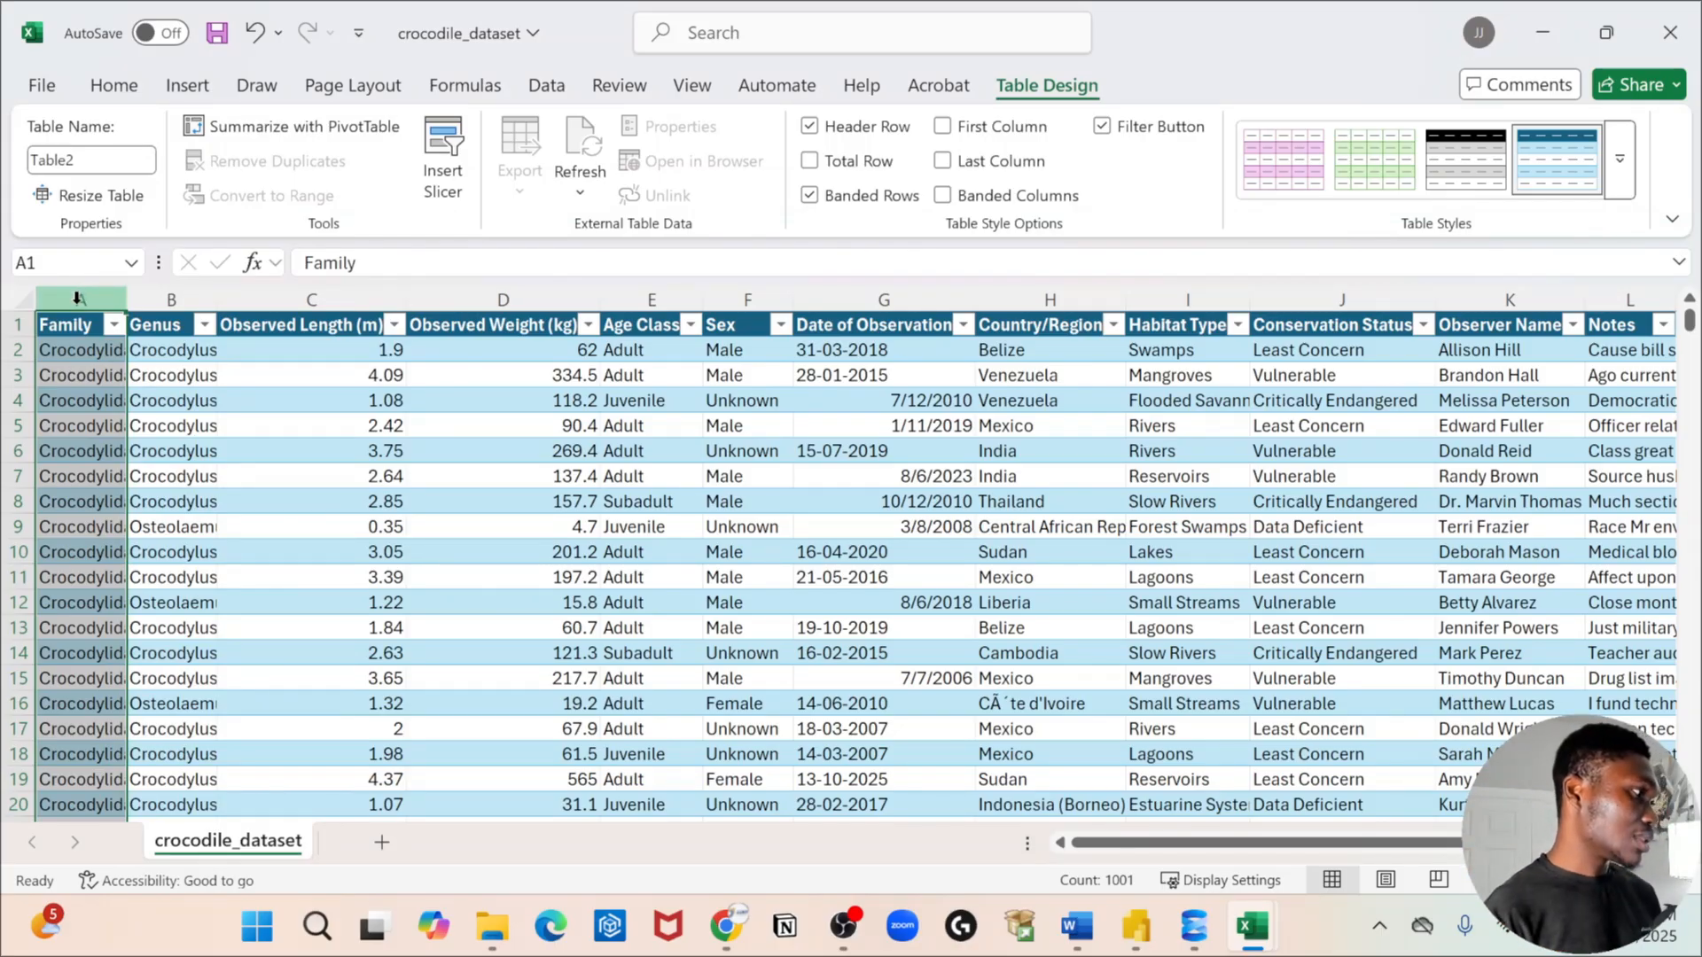
pyautogui.rightClick(81, 297)
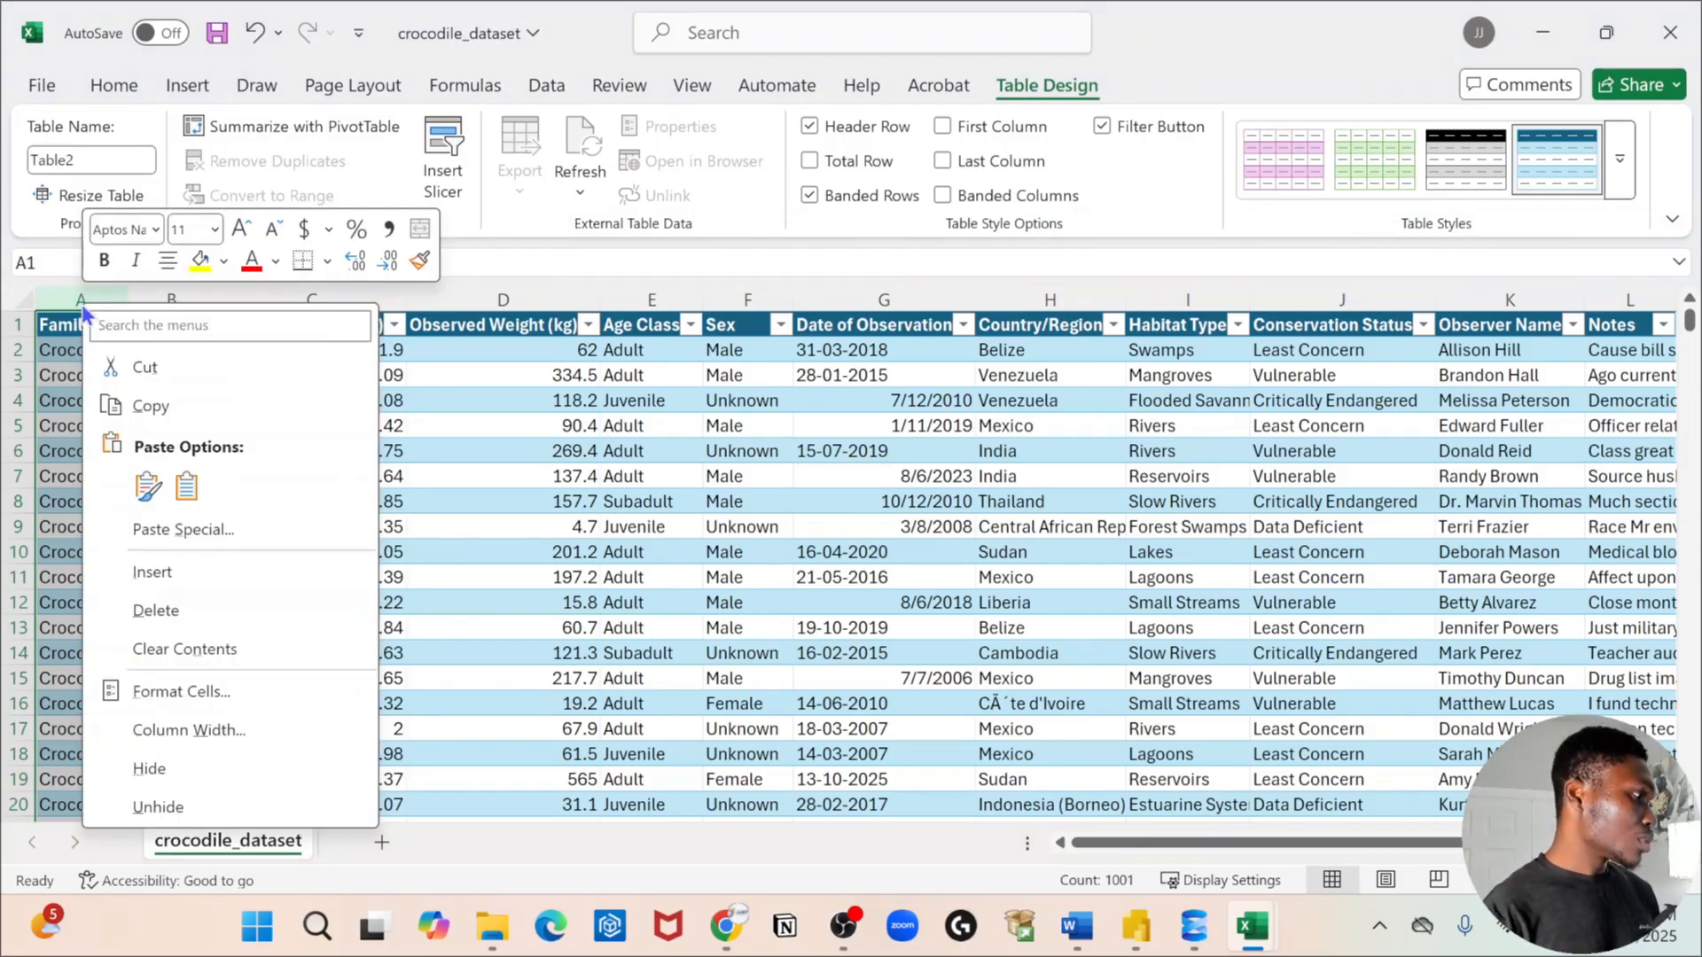
pyautogui.click(162, 622)
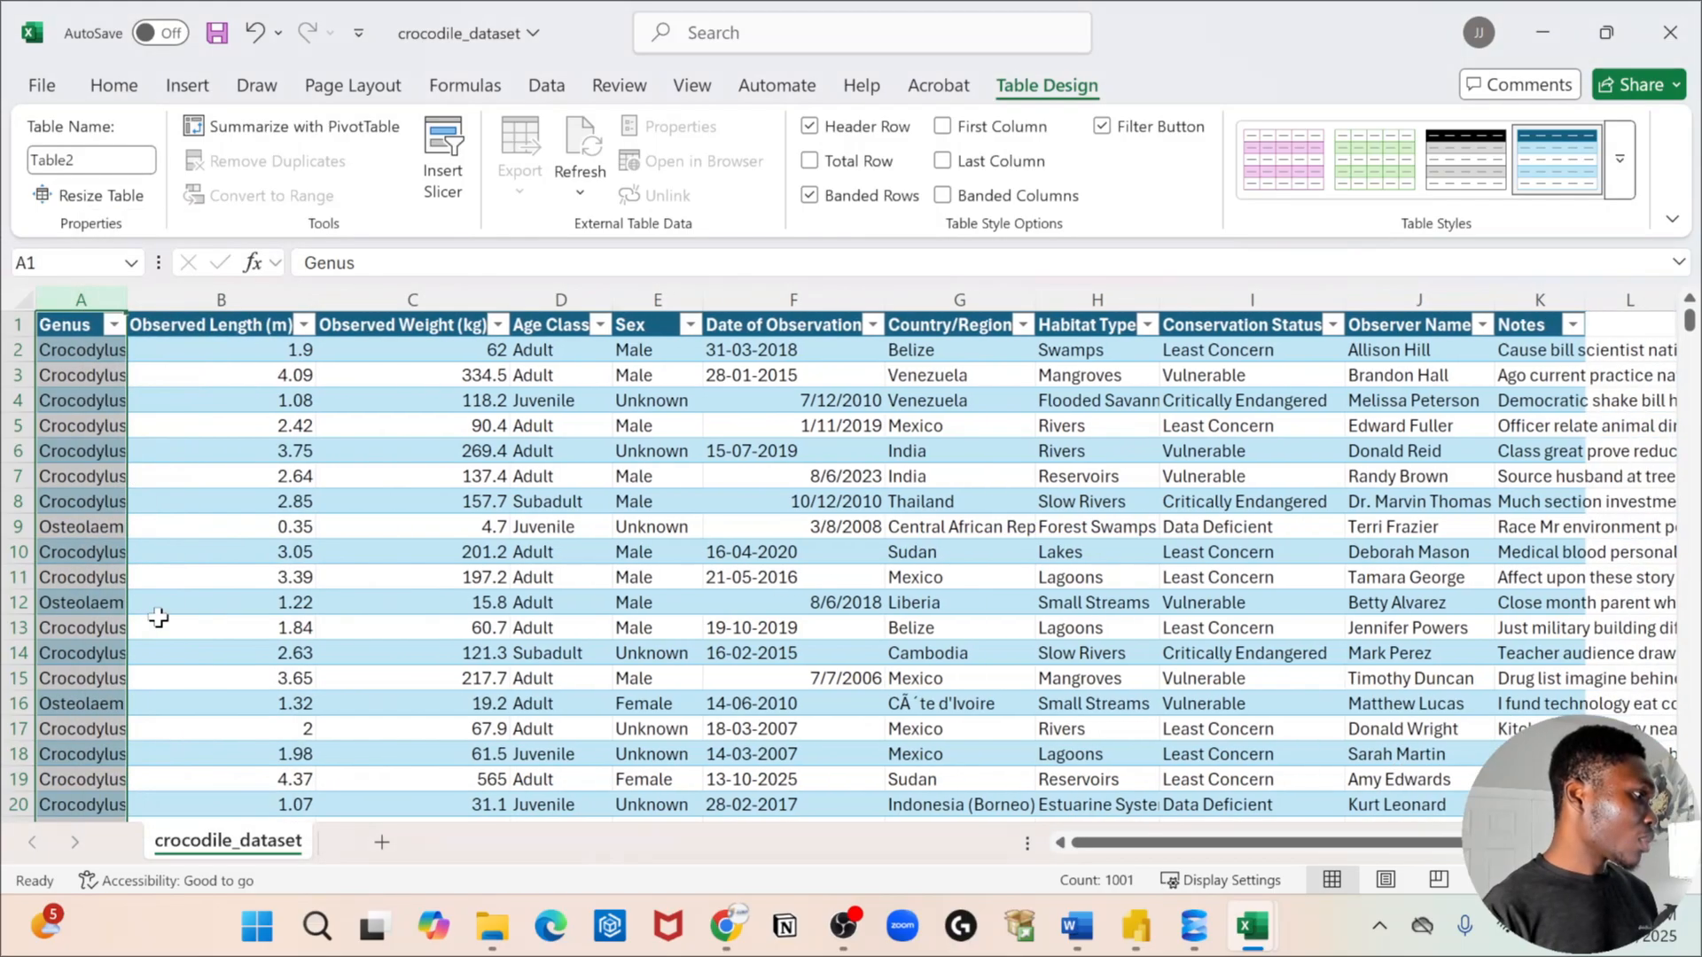
# Examine the filter values of the Genus, Age Class and Sex columns, and look over the observed length and weight columns.
pyautogui.click(113, 325)
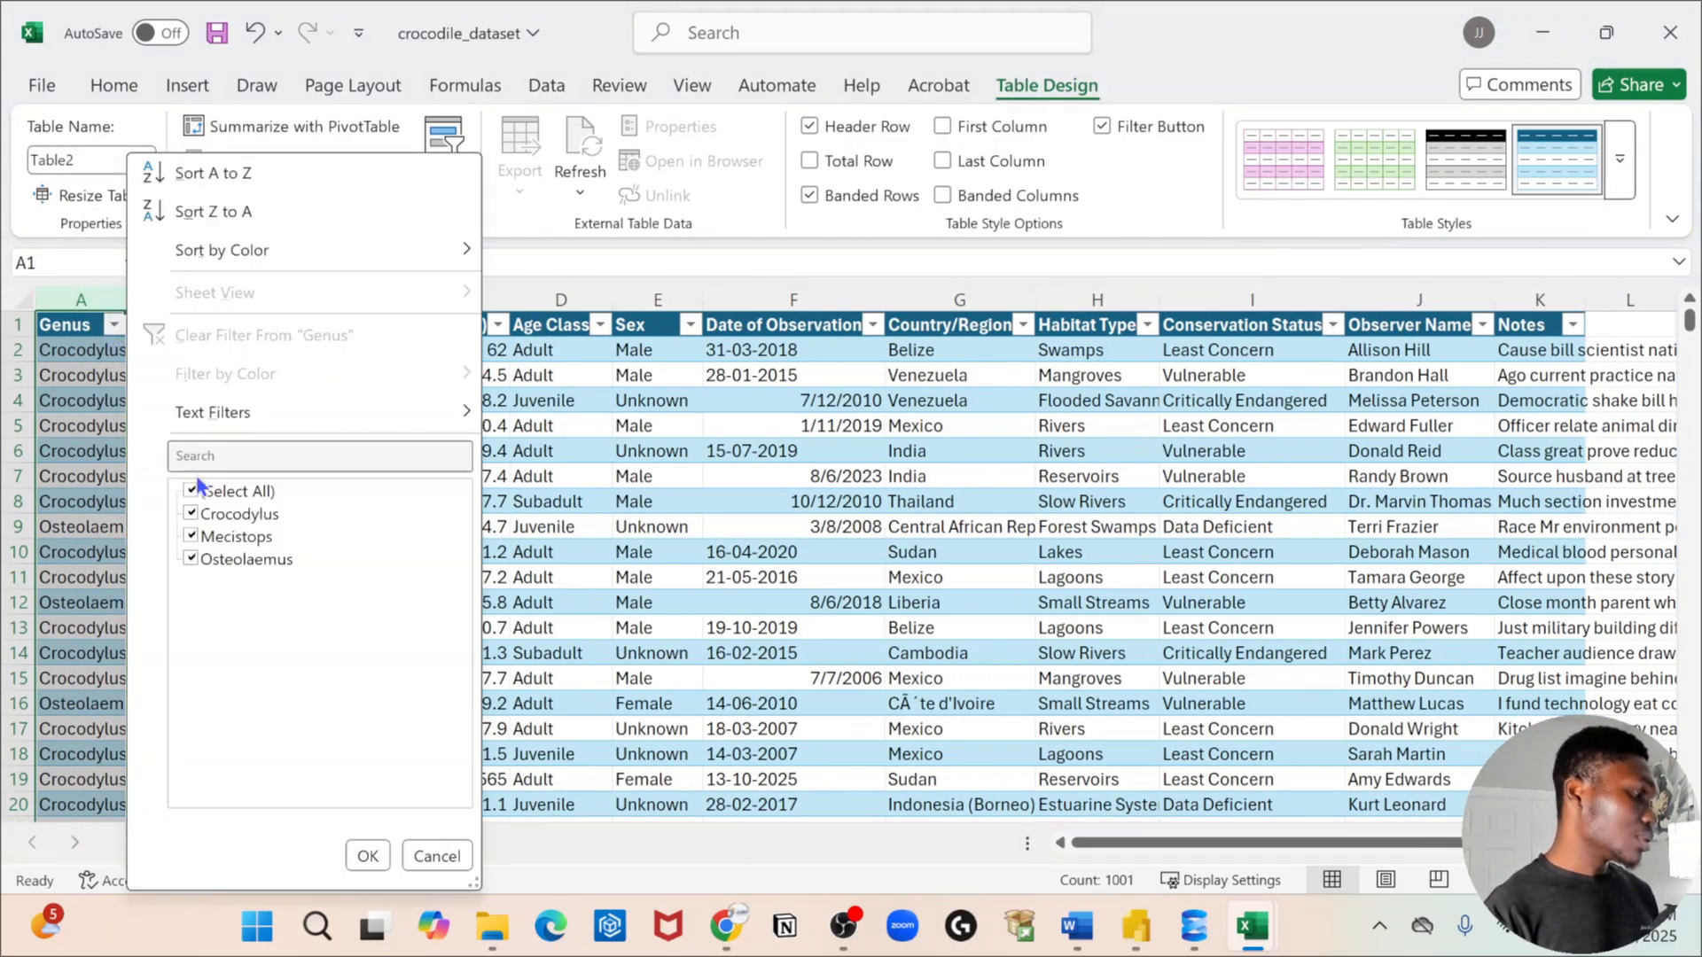
pyautogui.click(368, 856)
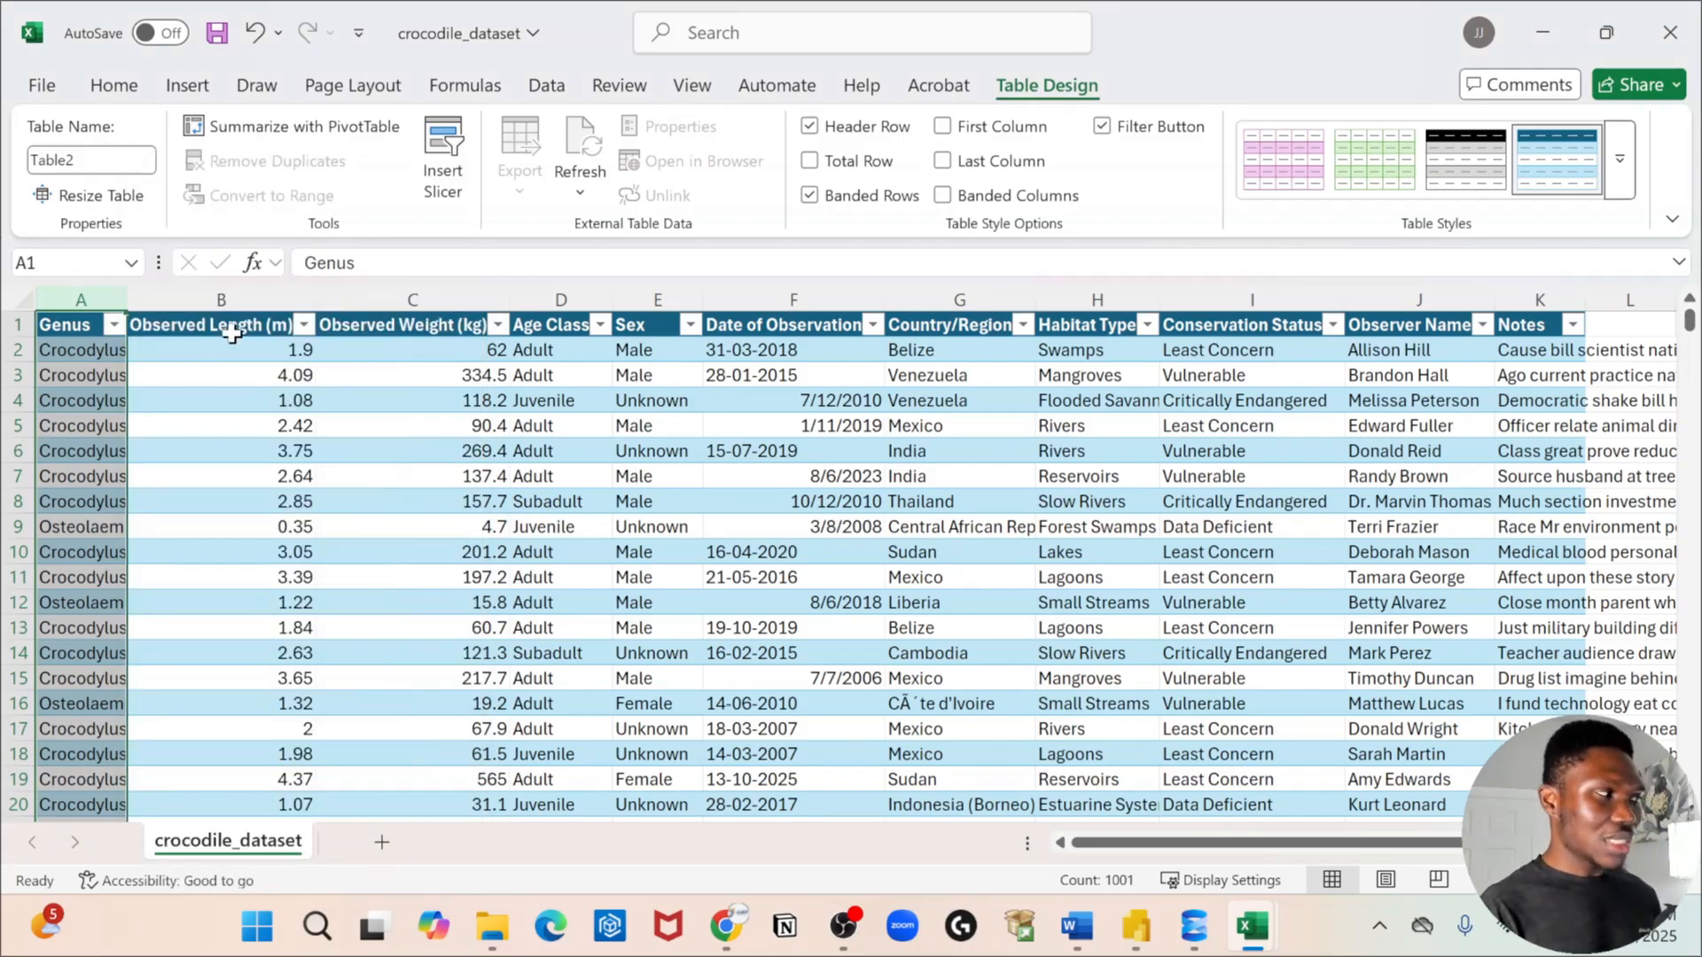
pyautogui.click(280, 302)
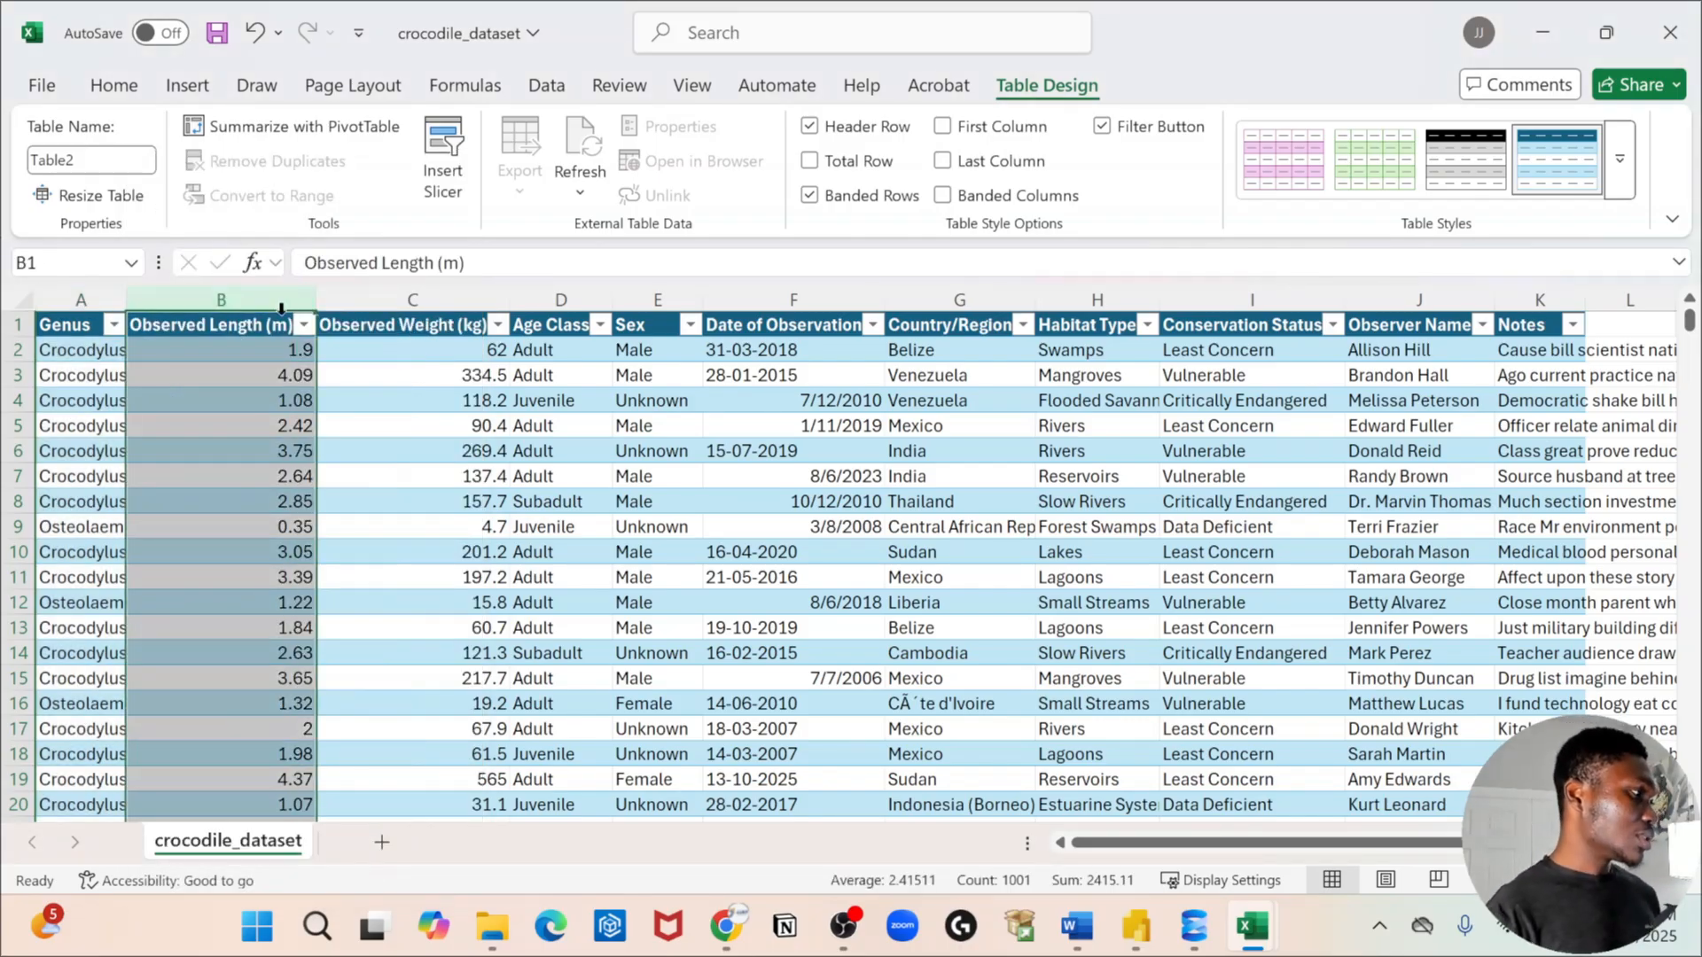
pyautogui.click(416, 302)
pyautogui.click(575, 321)
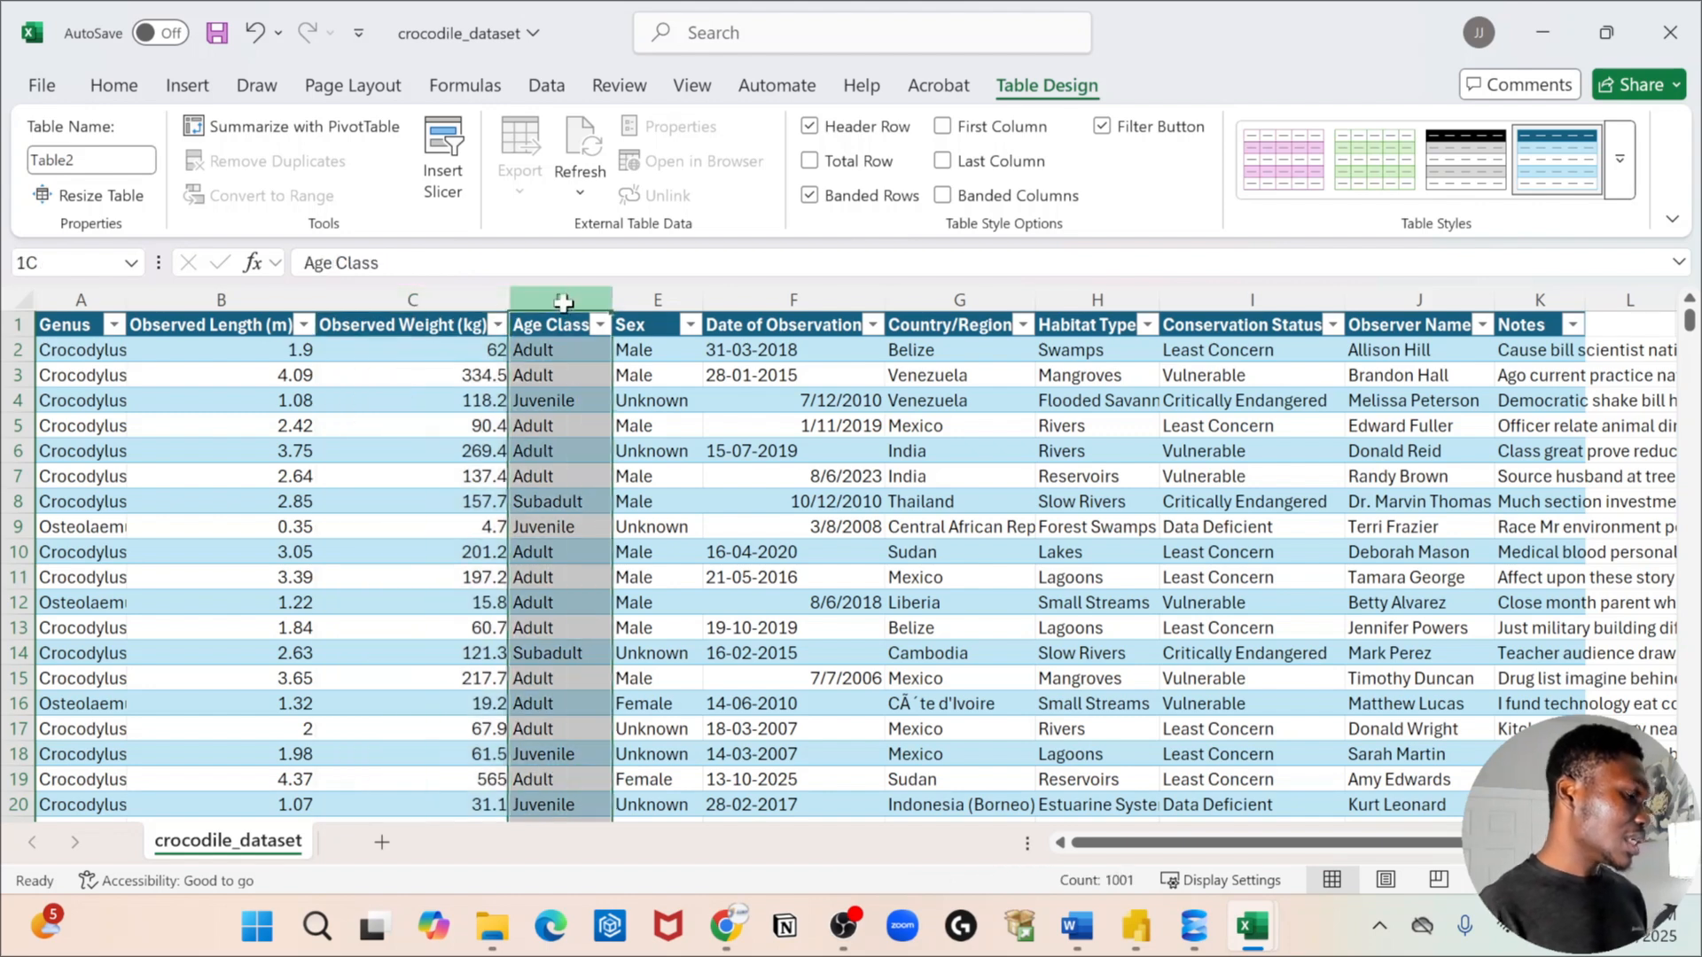
pyautogui.click(616, 324)
pyautogui.click(601, 325)
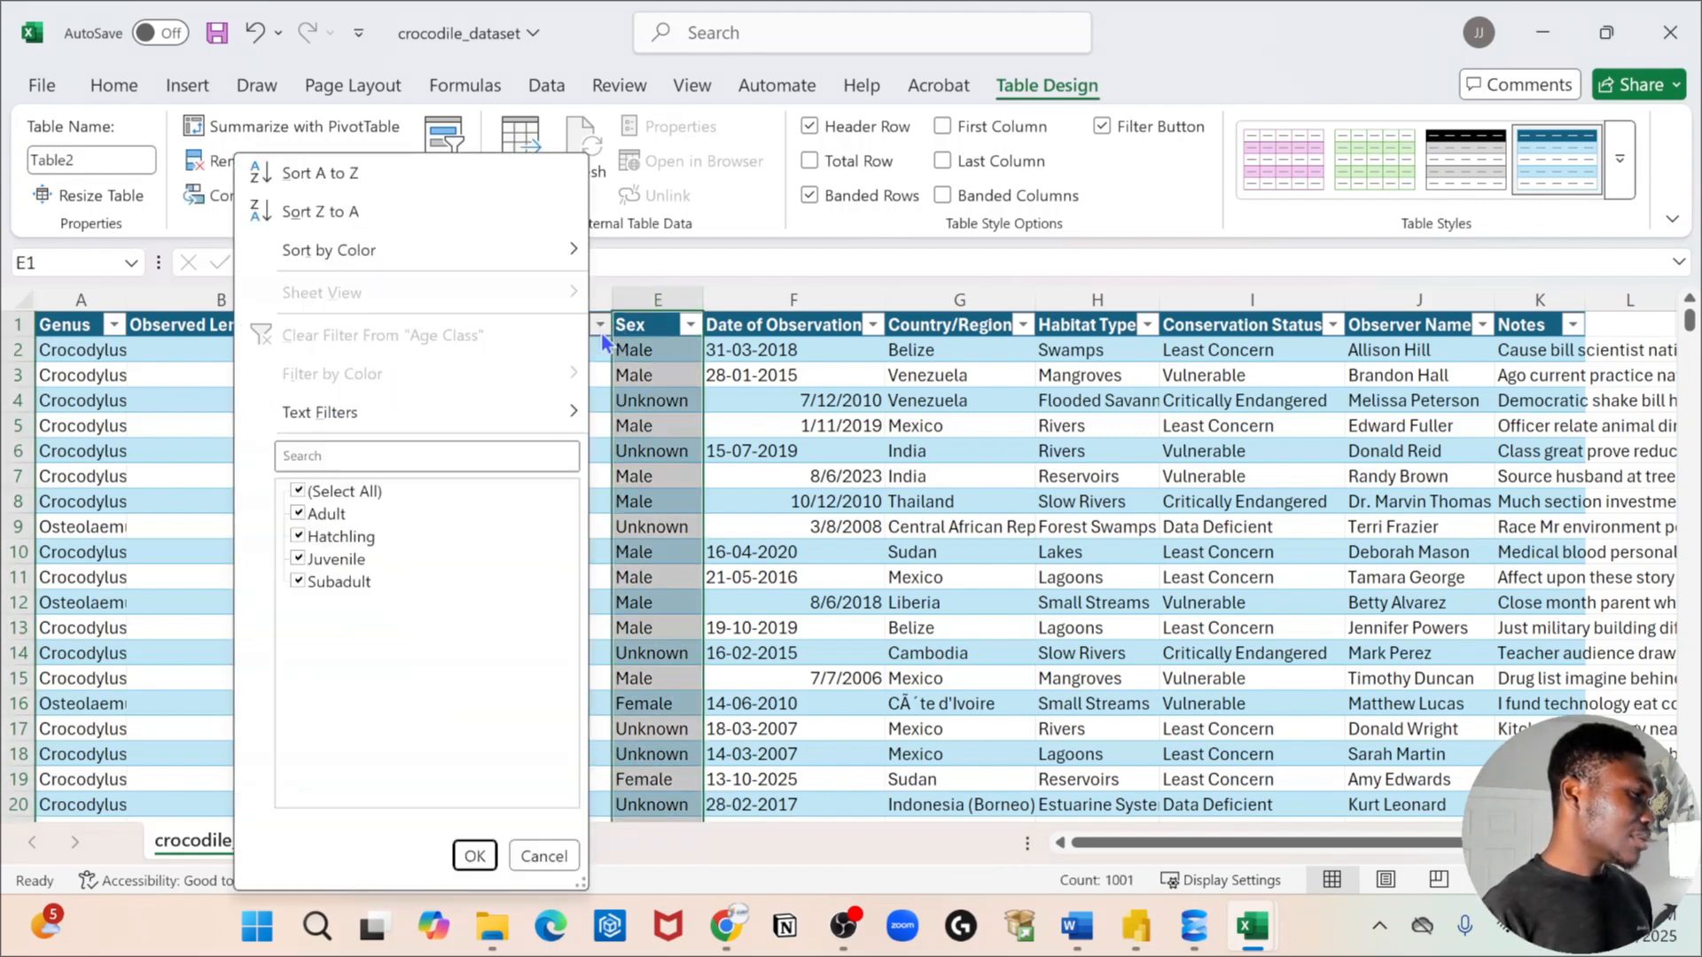
pyautogui.click(602, 341)
pyautogui.click(600, 344)
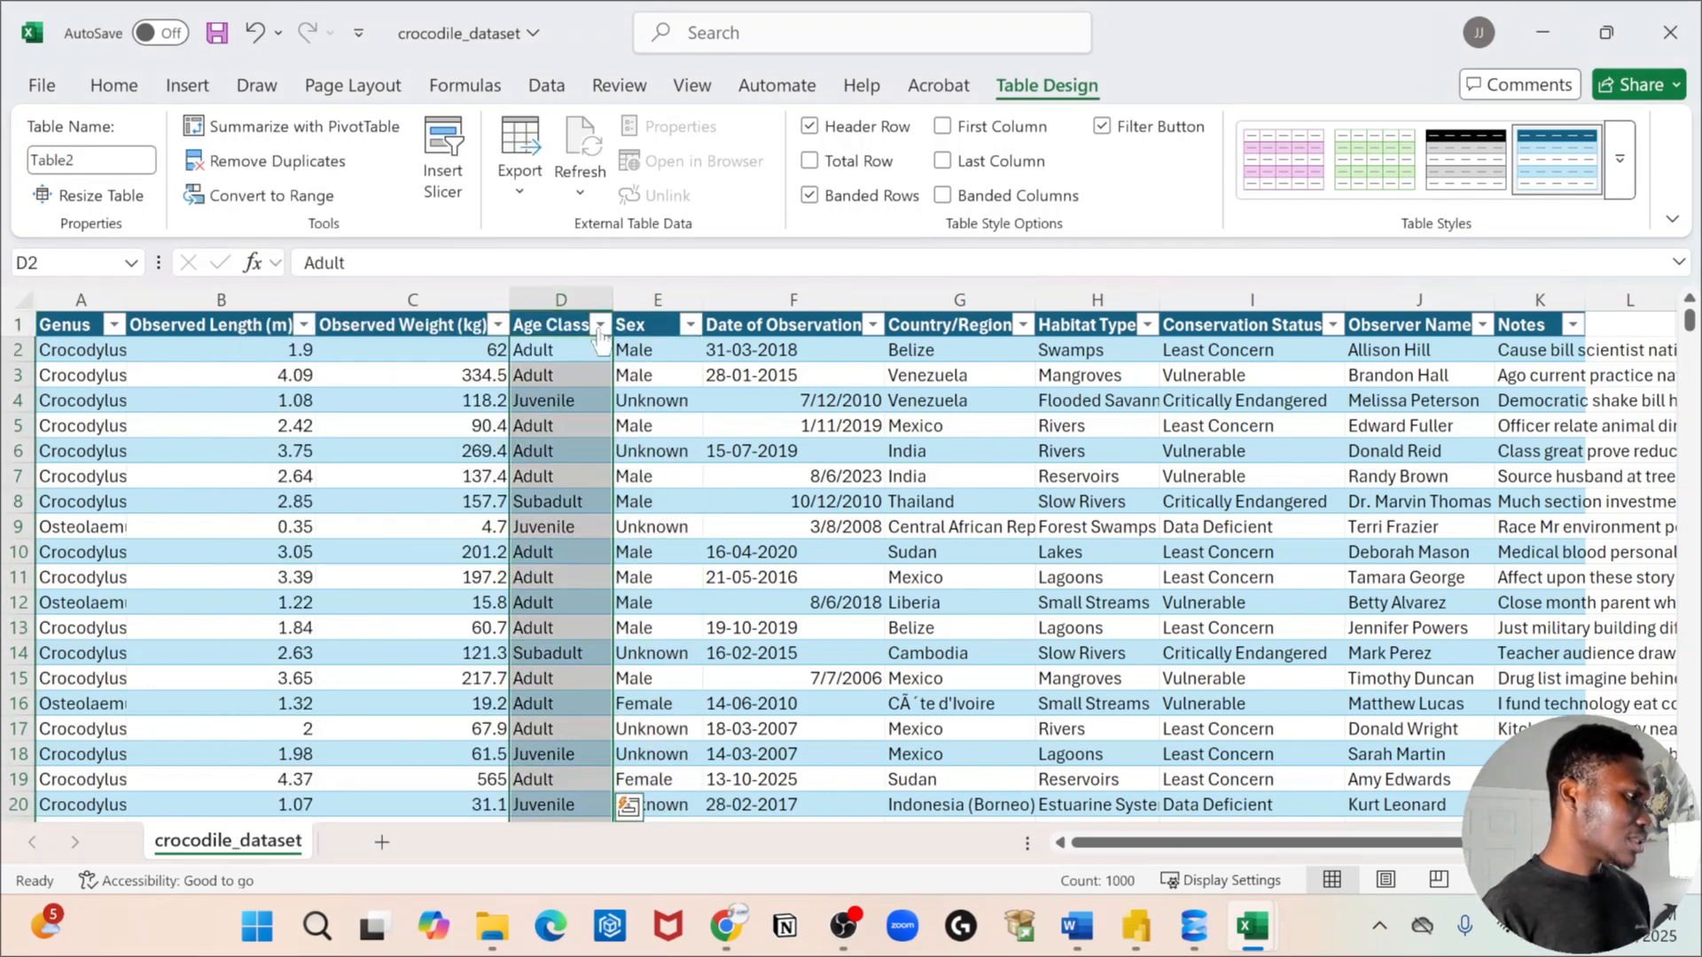
pyautogui.click(601, 327)
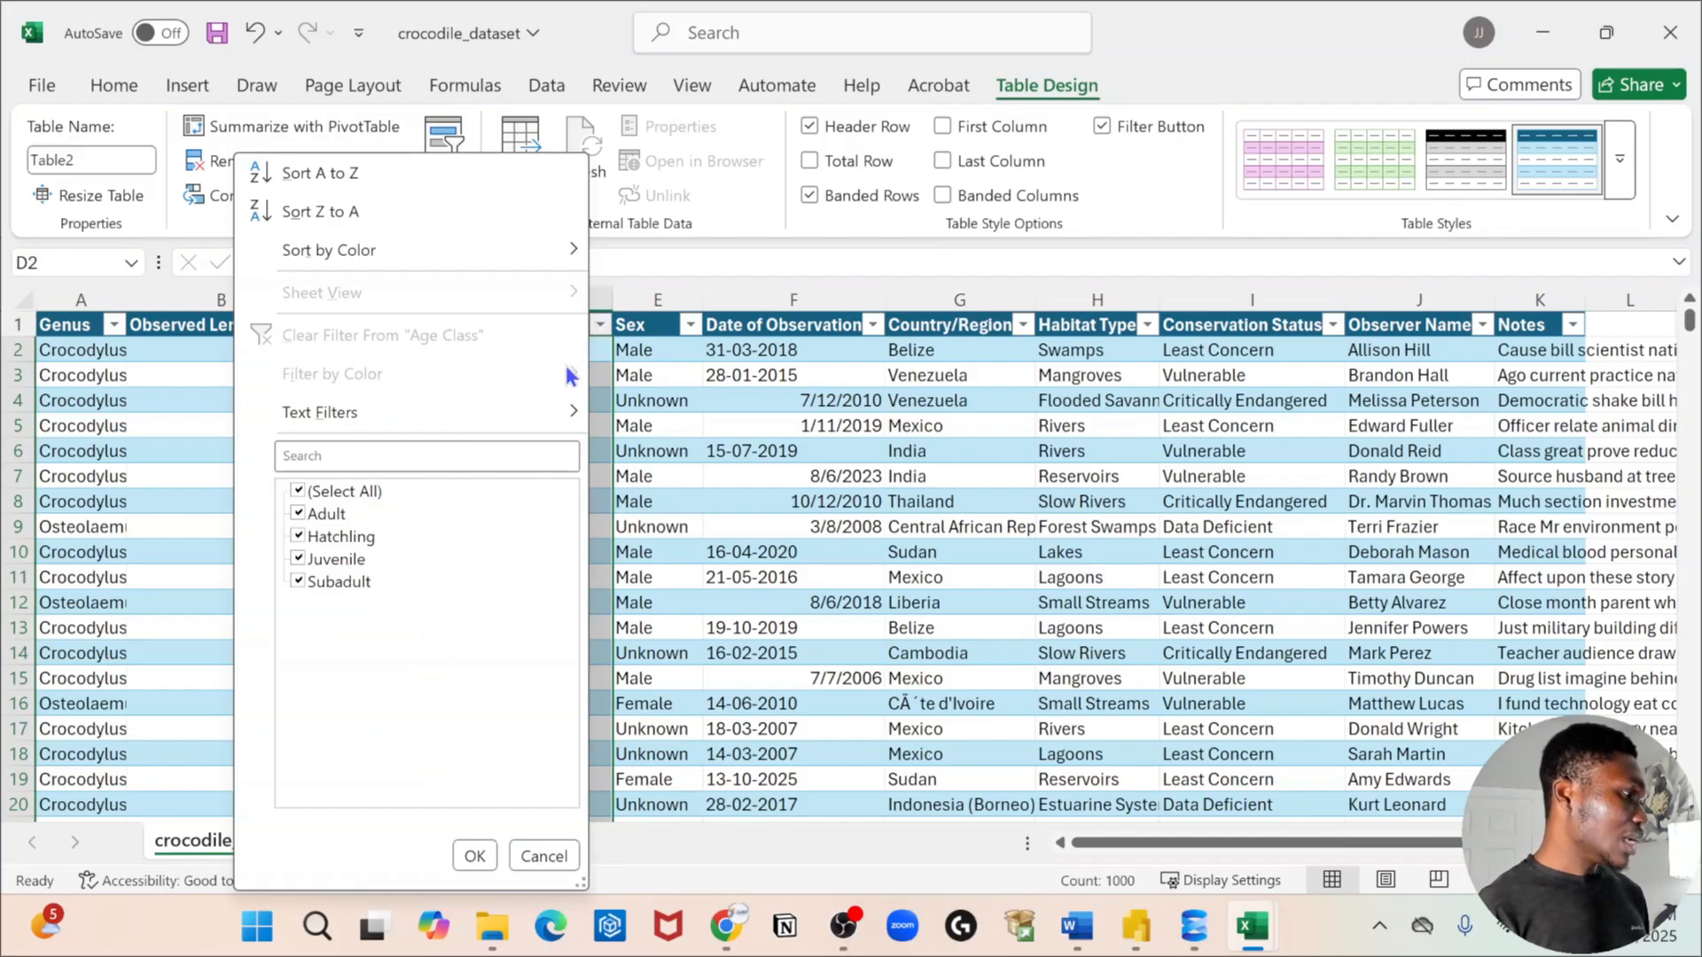
pyautogui.press('Escape')
pyautogui.click(690, 325)
pyautogui.press('Escape')
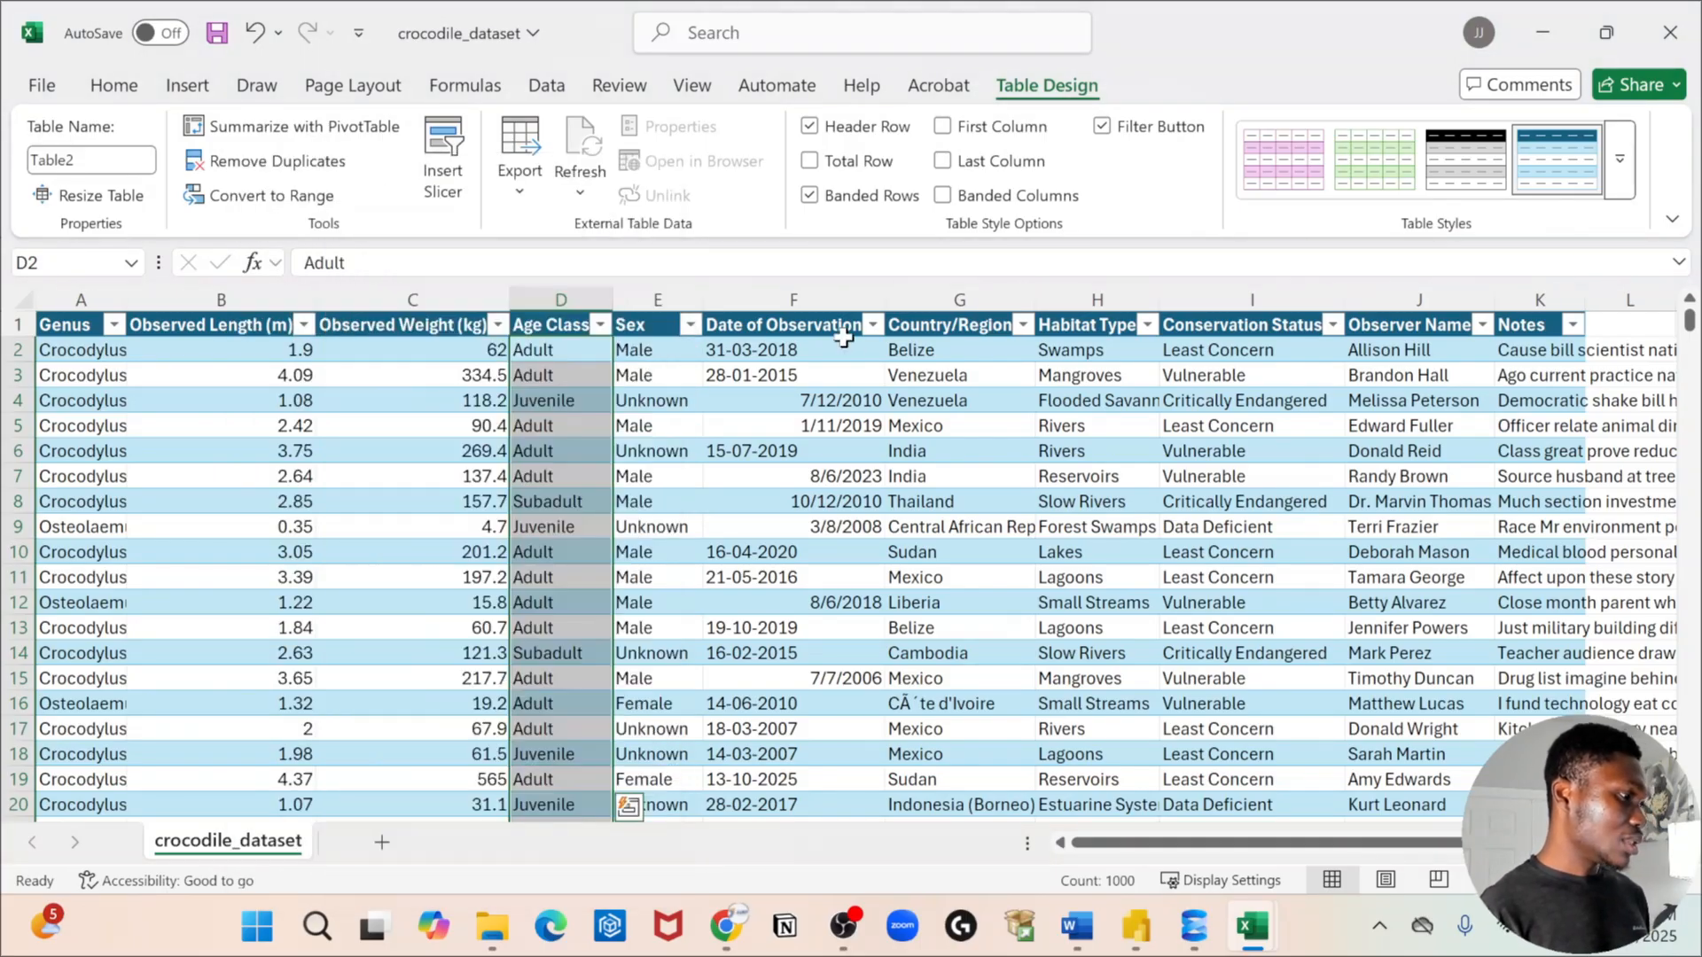
# Delete the Notes column from the crocodile table.
pyautogui.hscroll(5, 1273, 514)
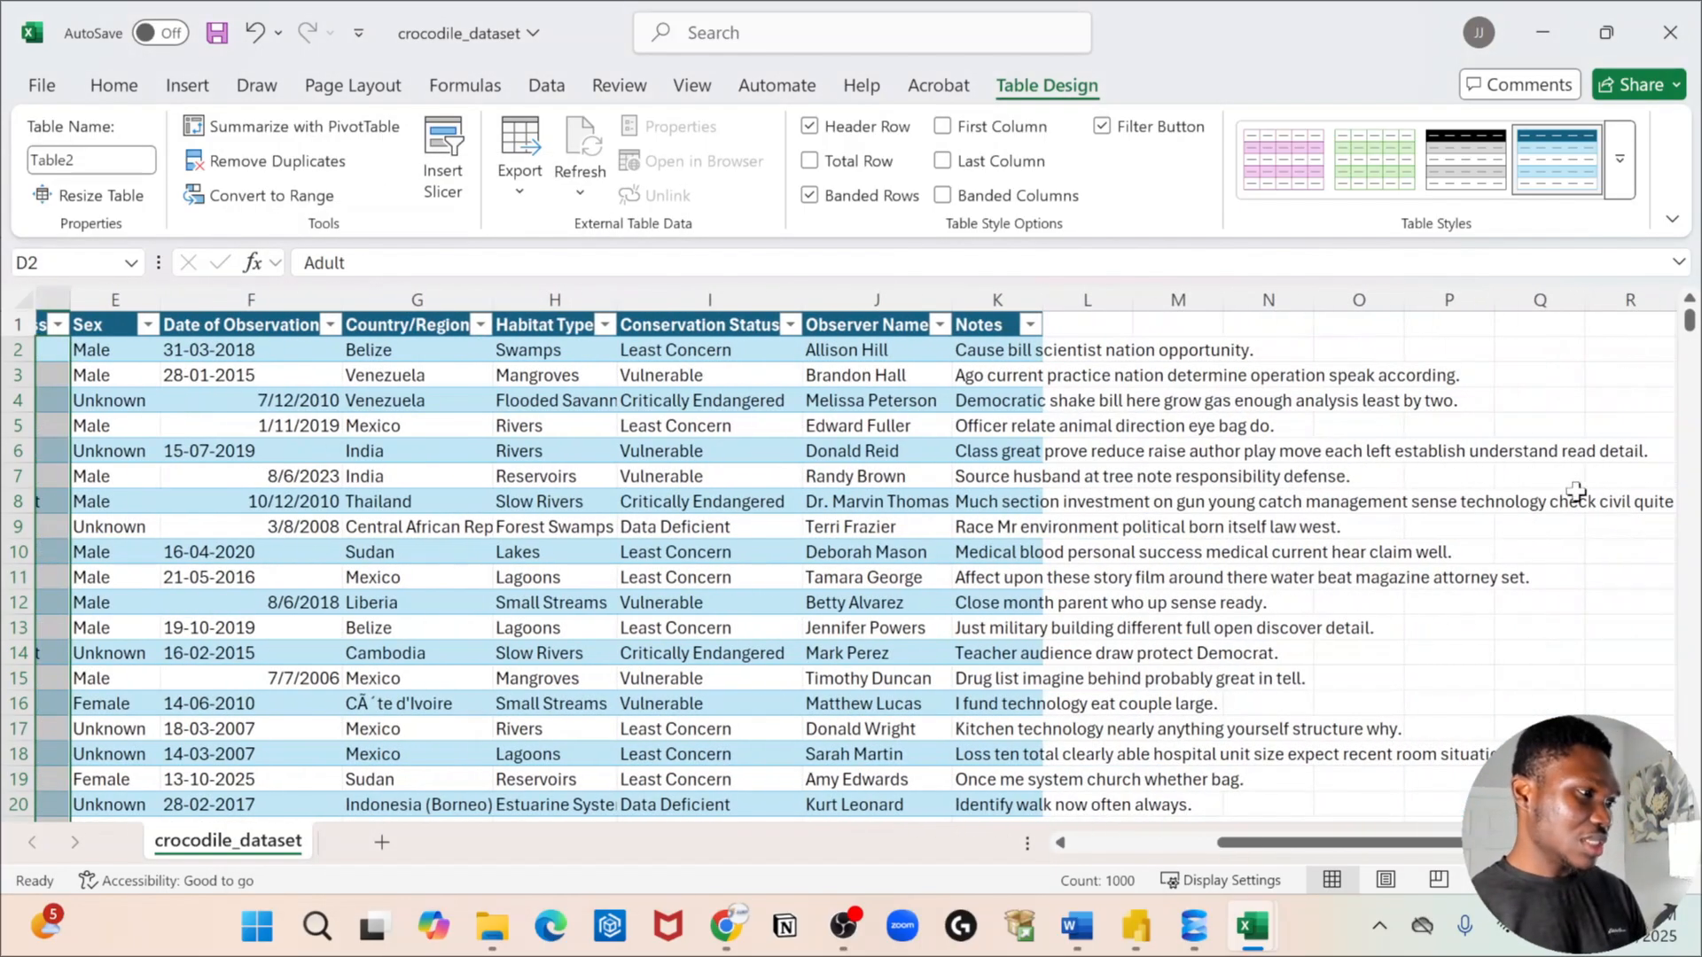
pyautogui.click(1031, 325)
pyautogui.press('Escape')
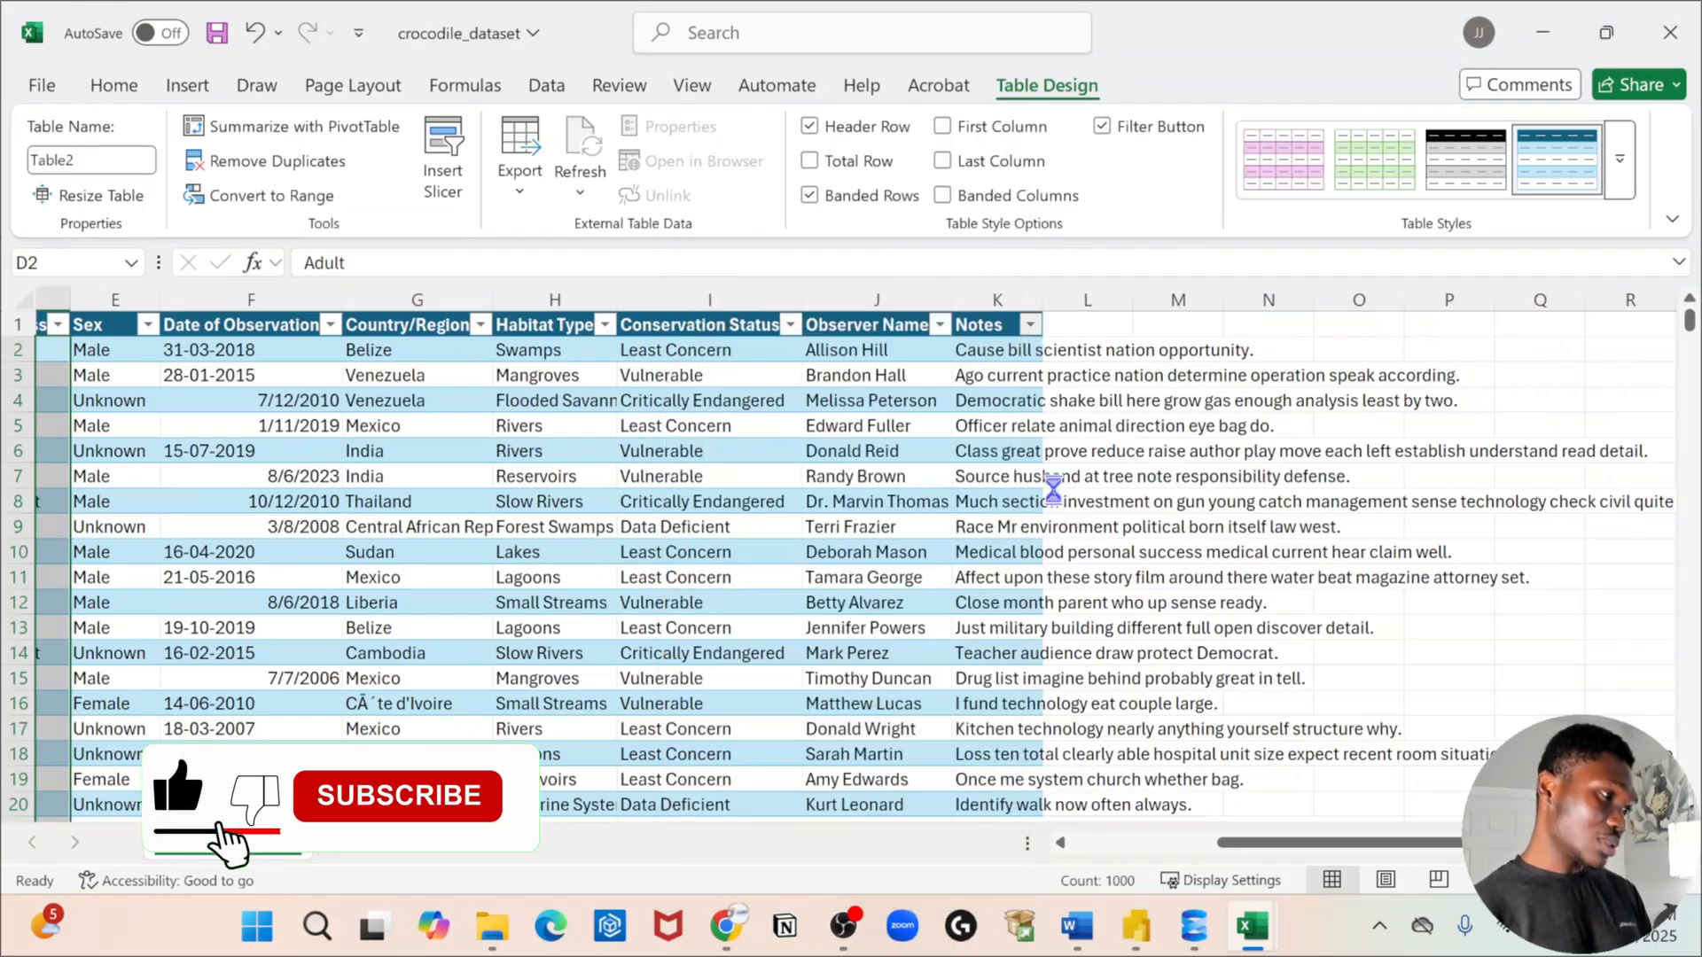
pyautogui.click(1000, 324)
pyautogui.rightClick(999, 324)
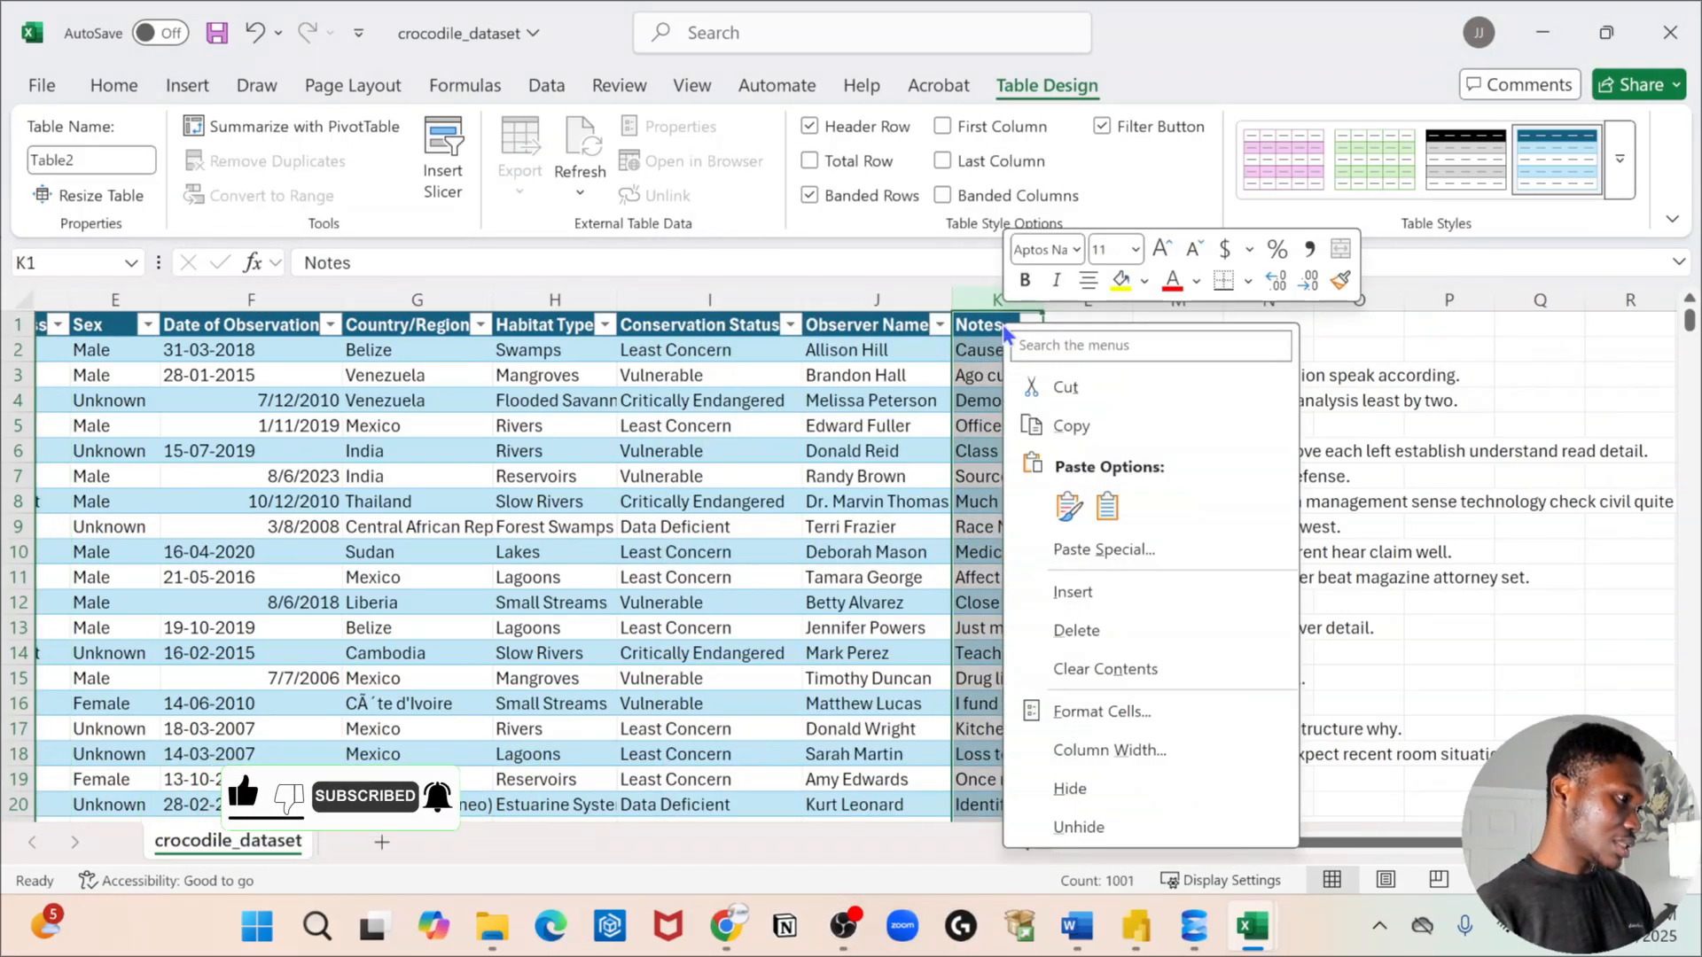
pyautogui.click(1101, 632)
# Check the filter values of the Observer Name column and select that column.
pyautogui.click(937, 327)
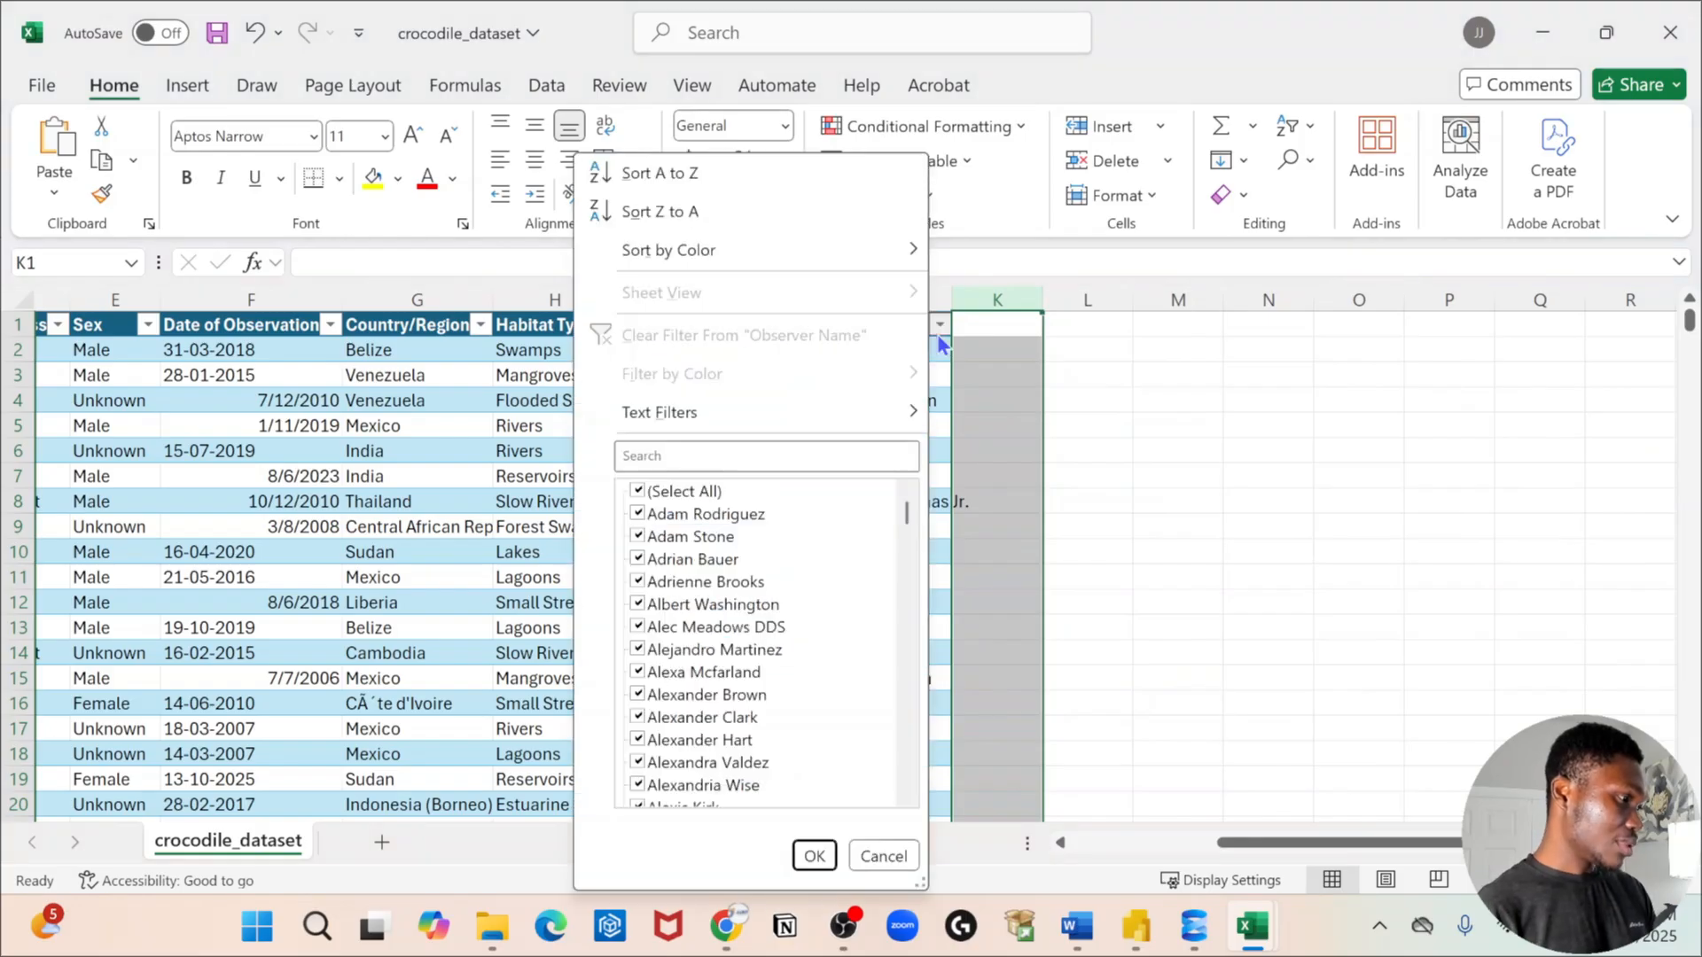
pyautogui.press('Escape')
pyautogui.click(885, 289)
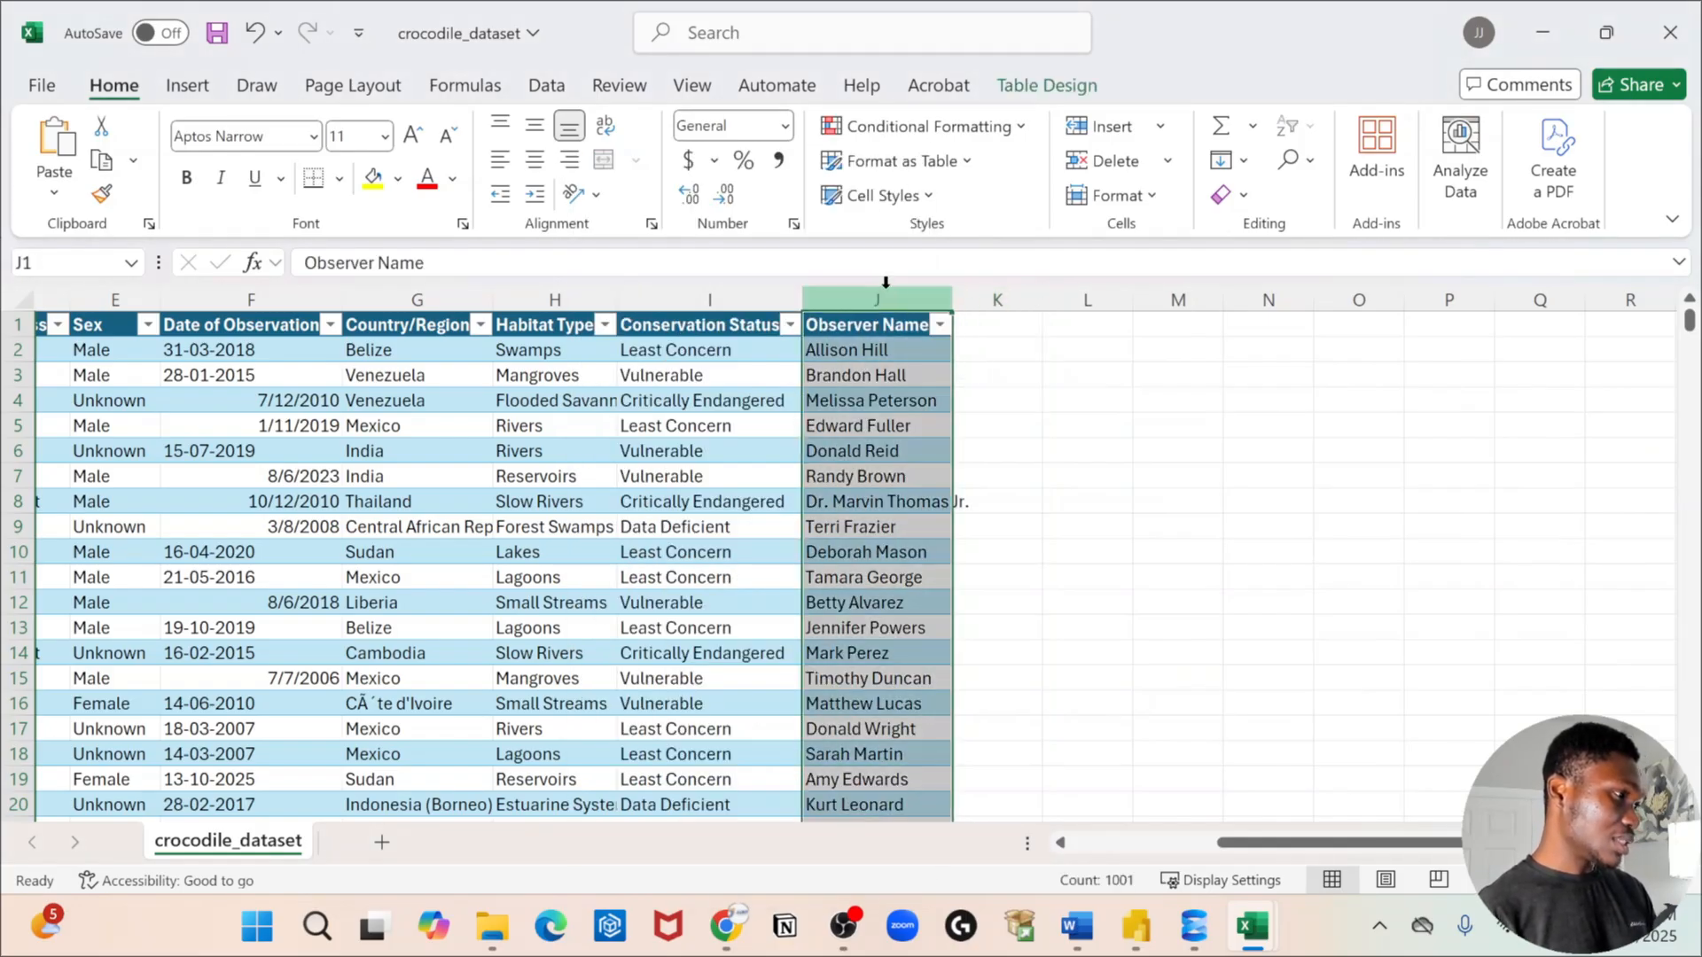
pyautogui.rightClick(862, 296)
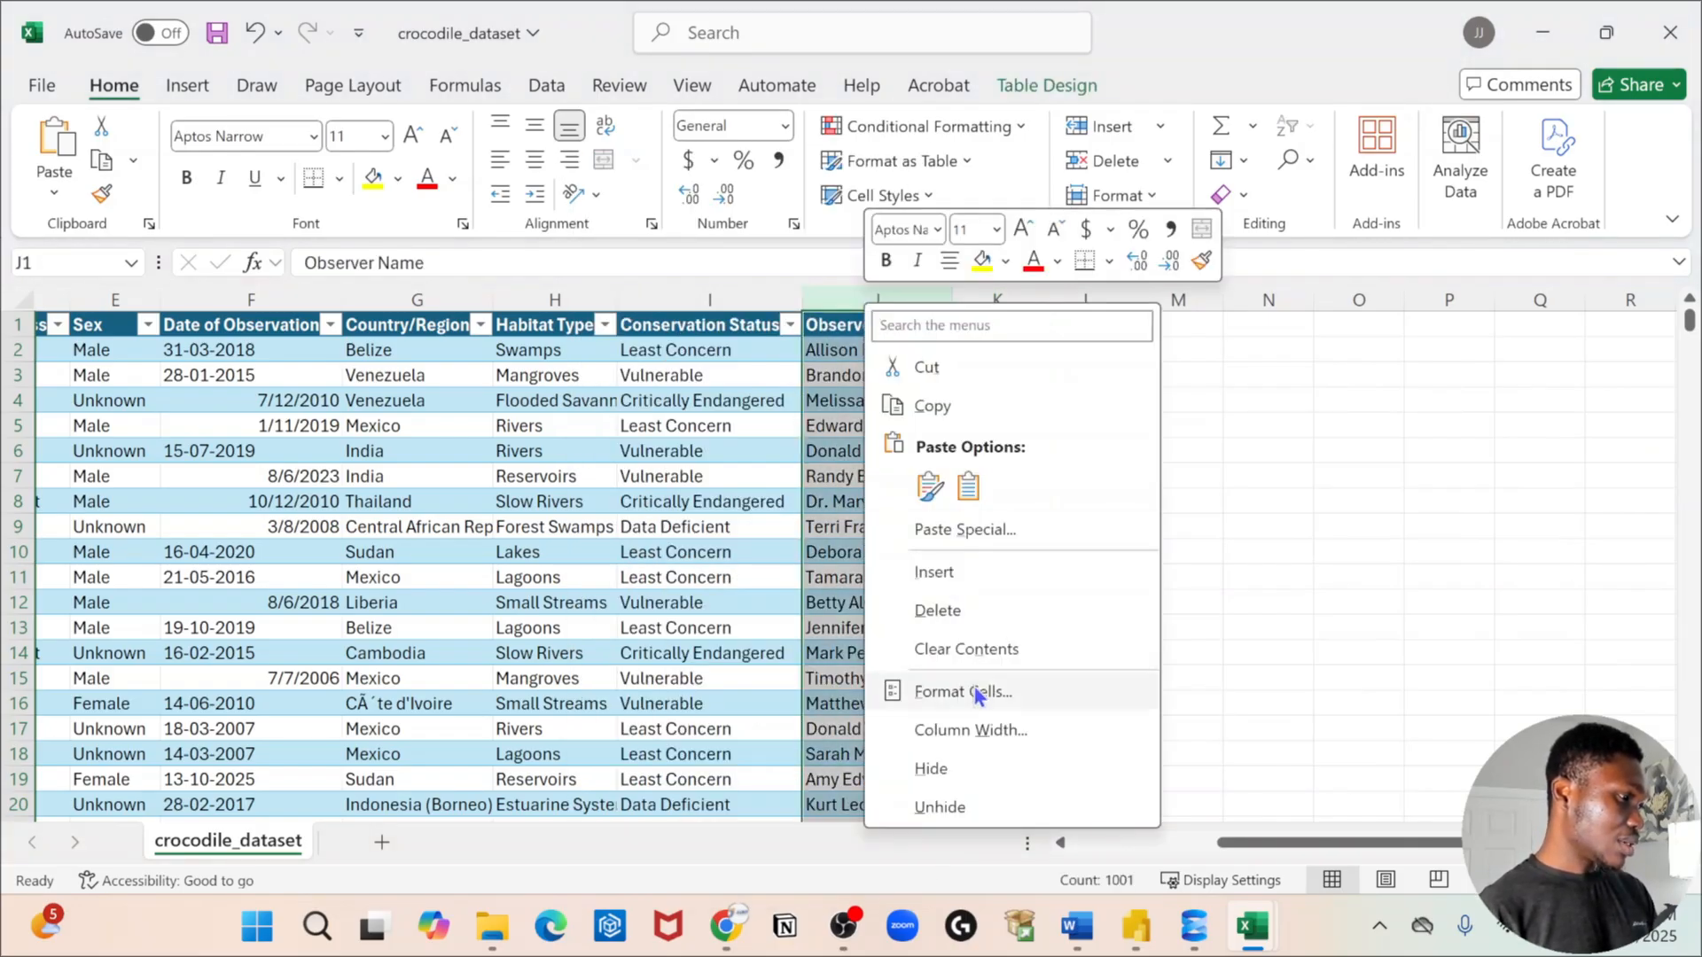
pyautogui.click(947, 572)
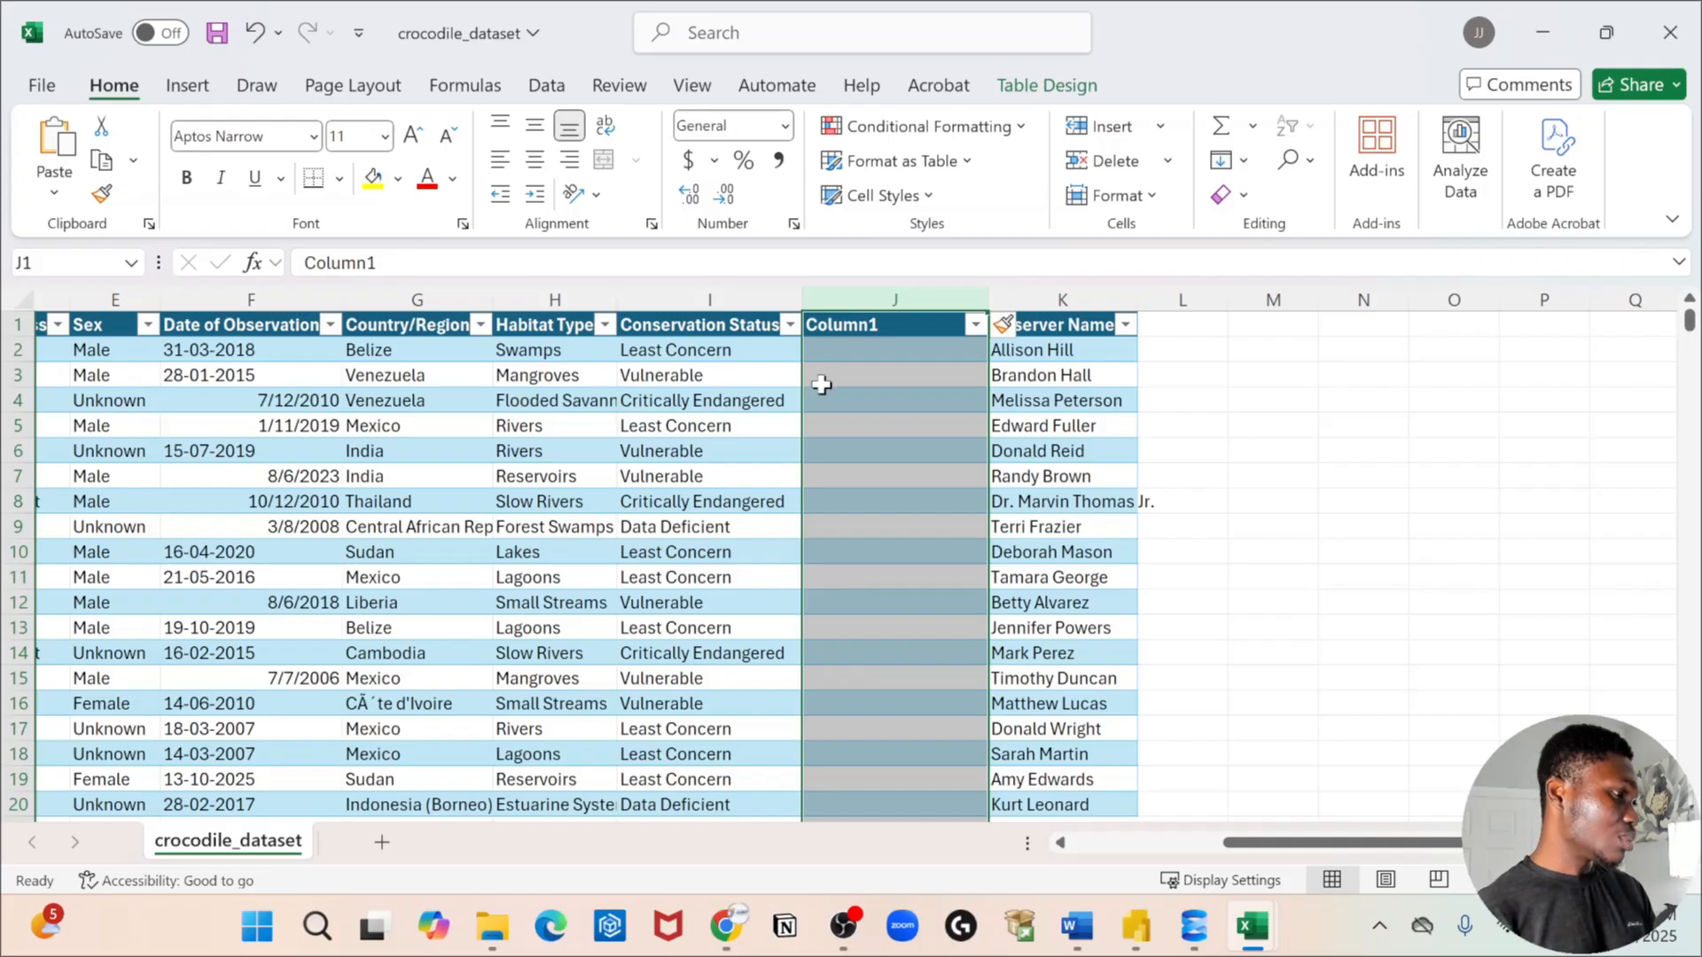
pyautogui.hotkey('ctrl', 'z')
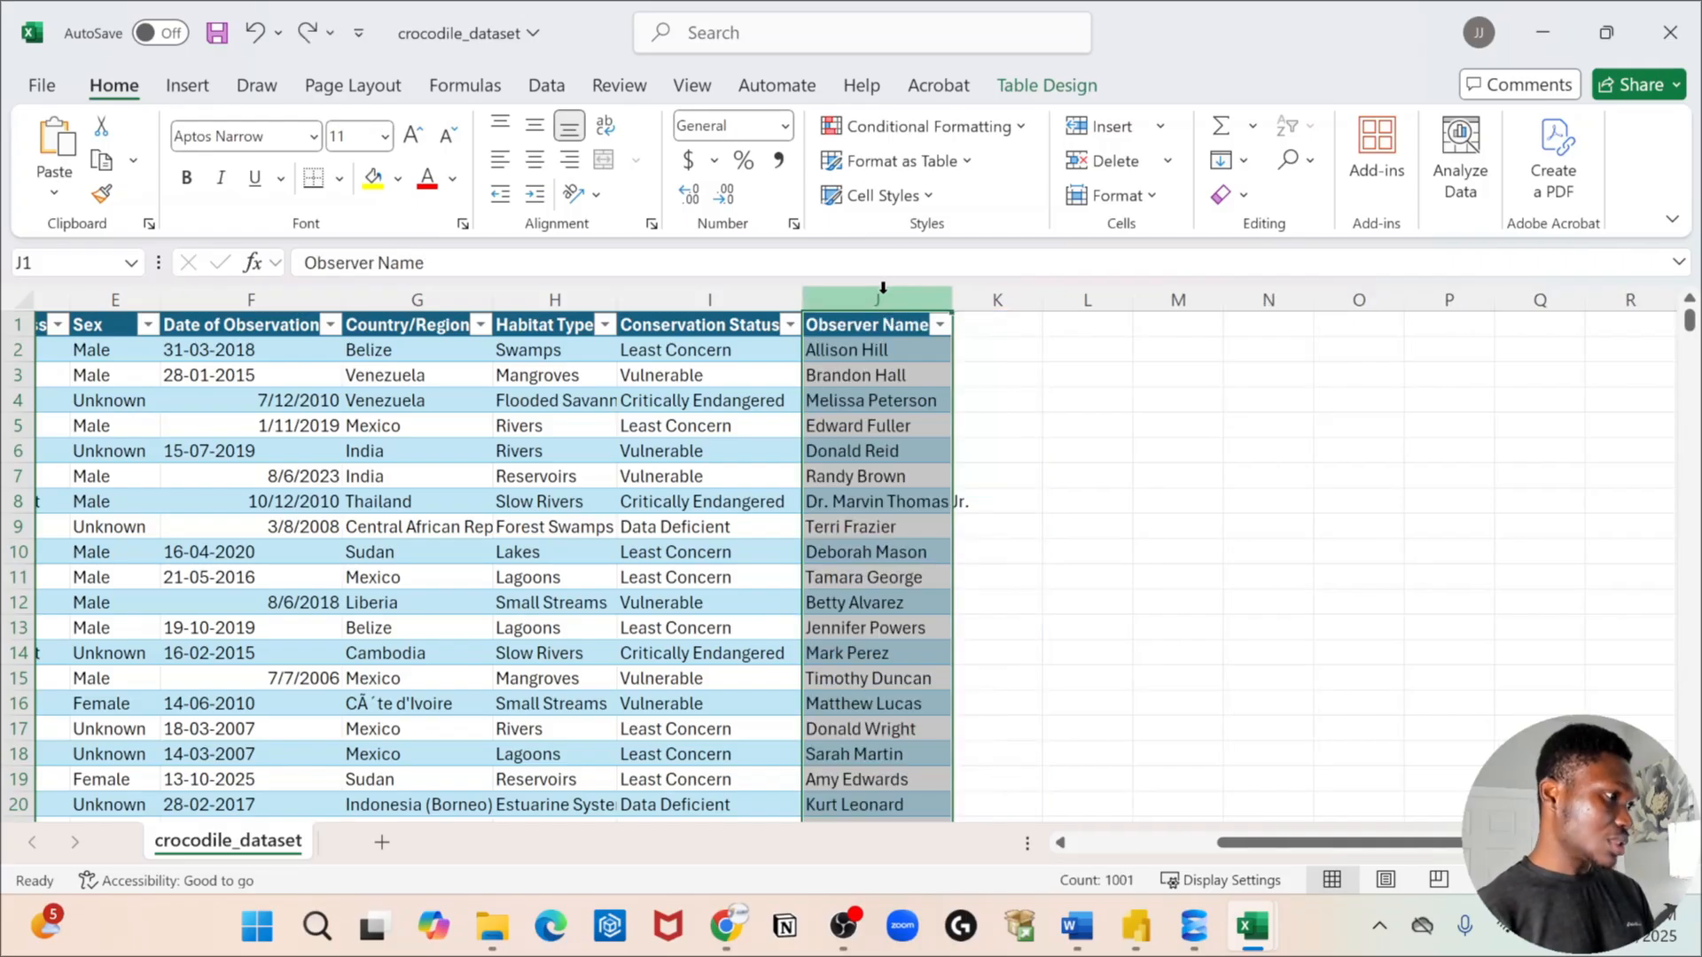
# Delete the Observer Name column from the table.
pyautogui.rightClick(879, 297)
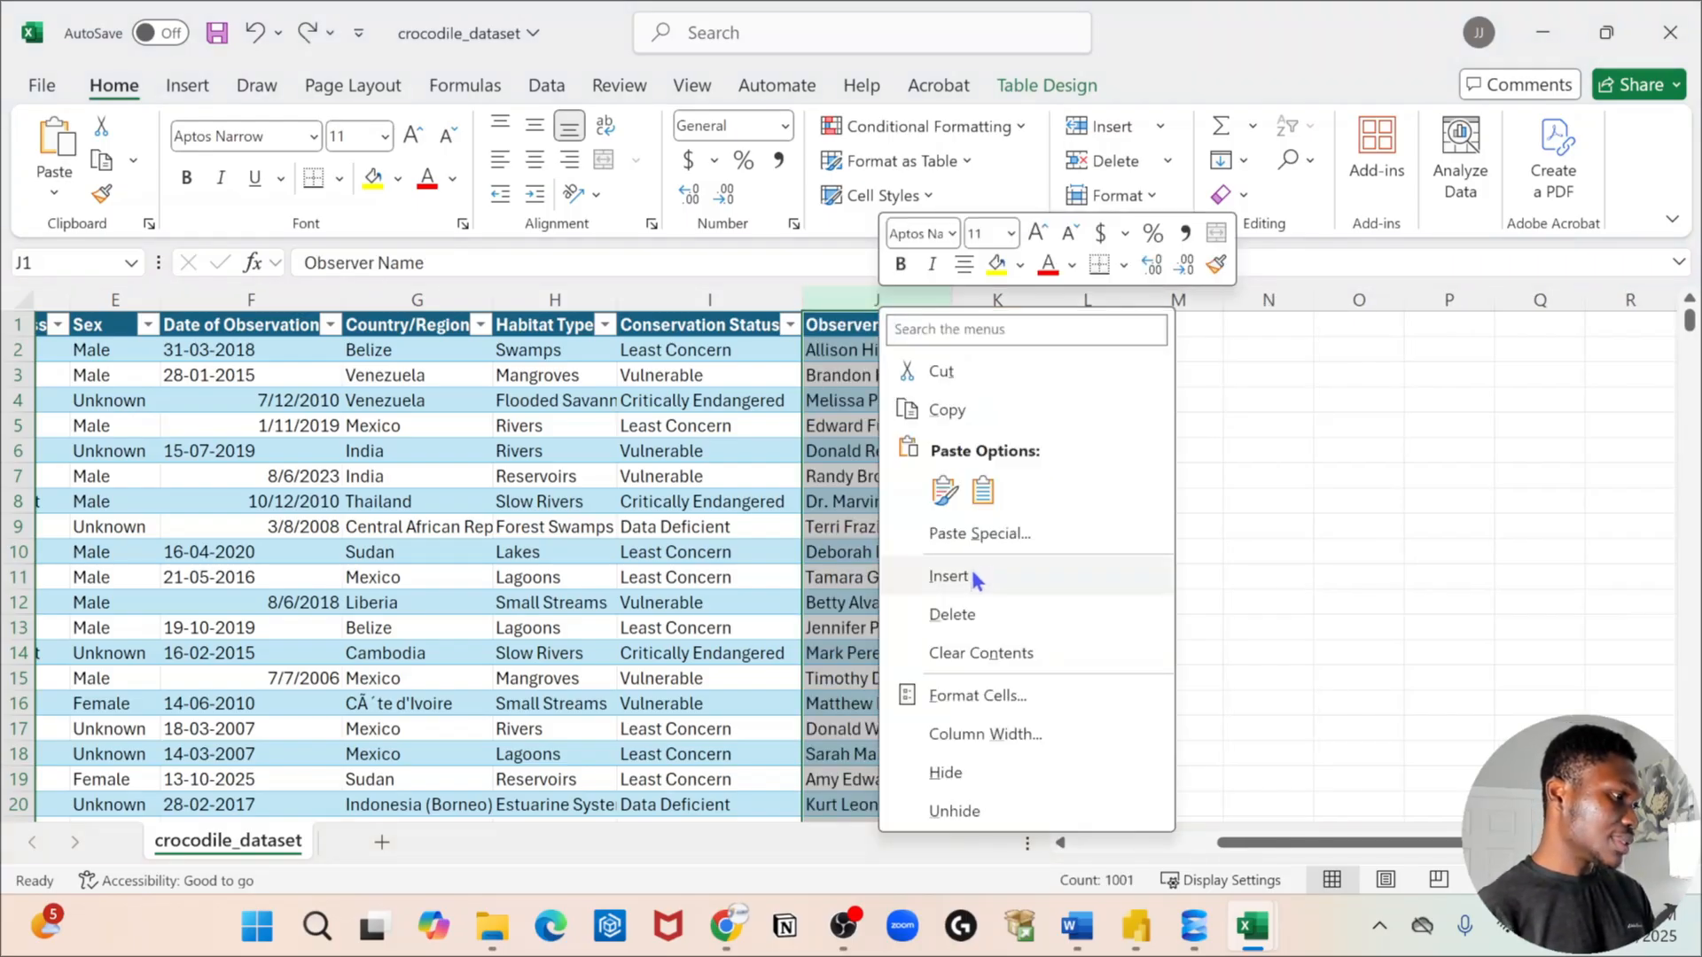
pyautogui.click(947, 615)
pyautogui.hscroll(-4, 656, 594)
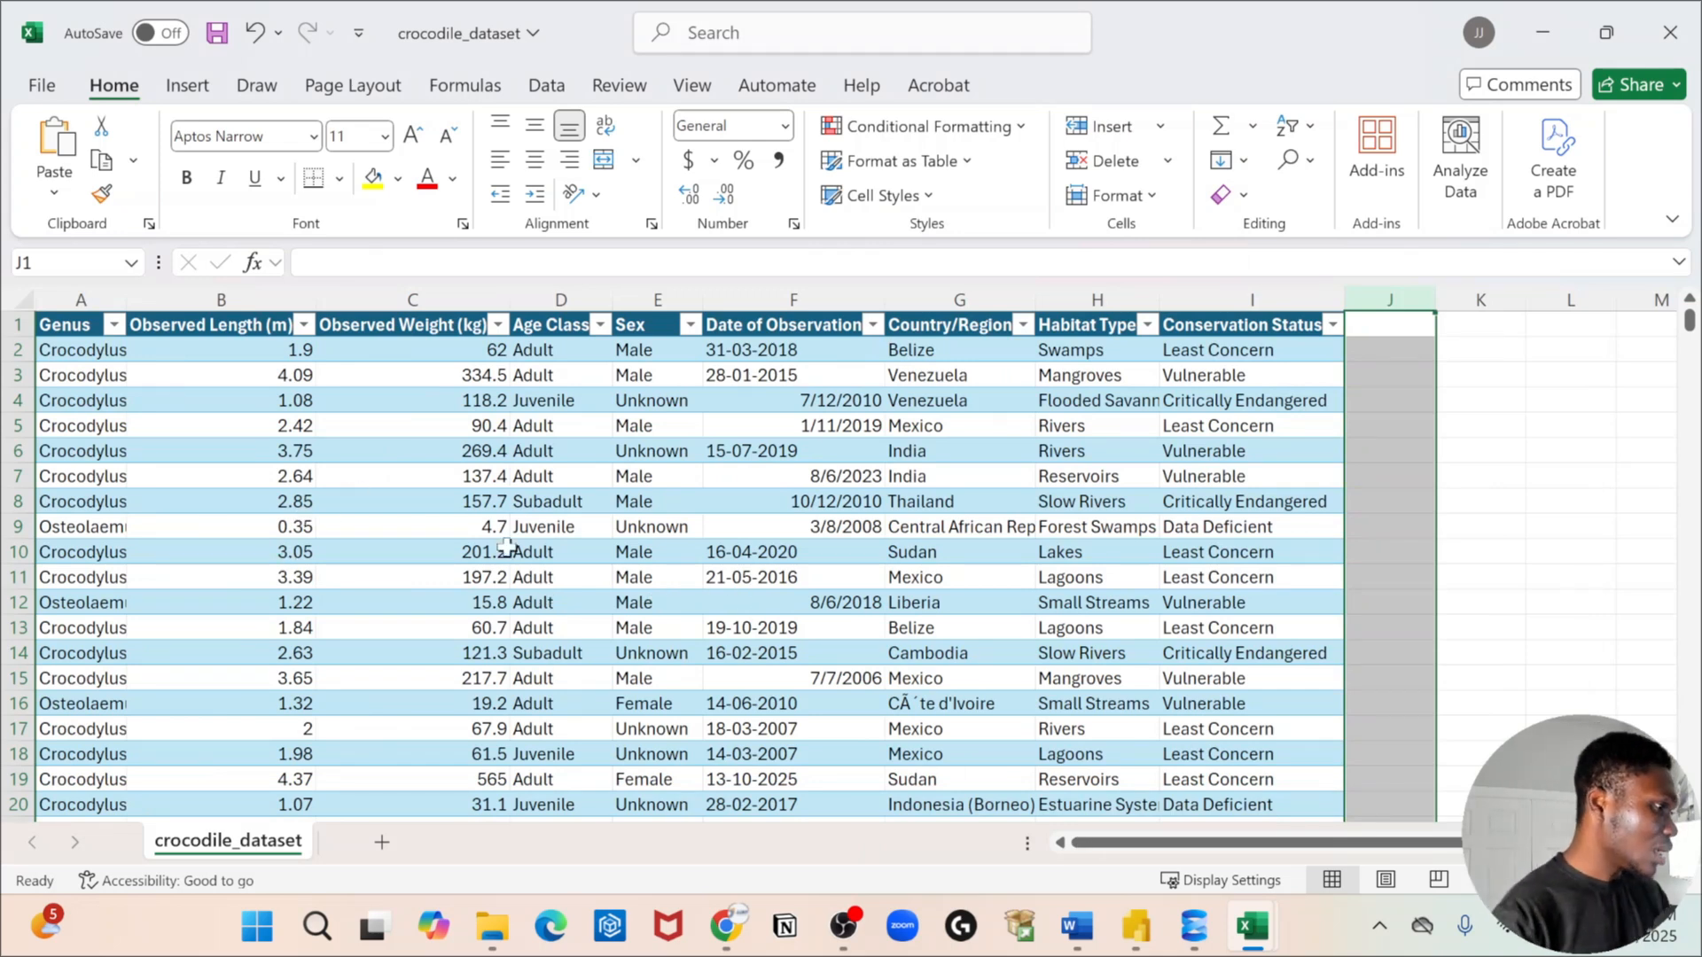
pyautogui.click(660, 300)
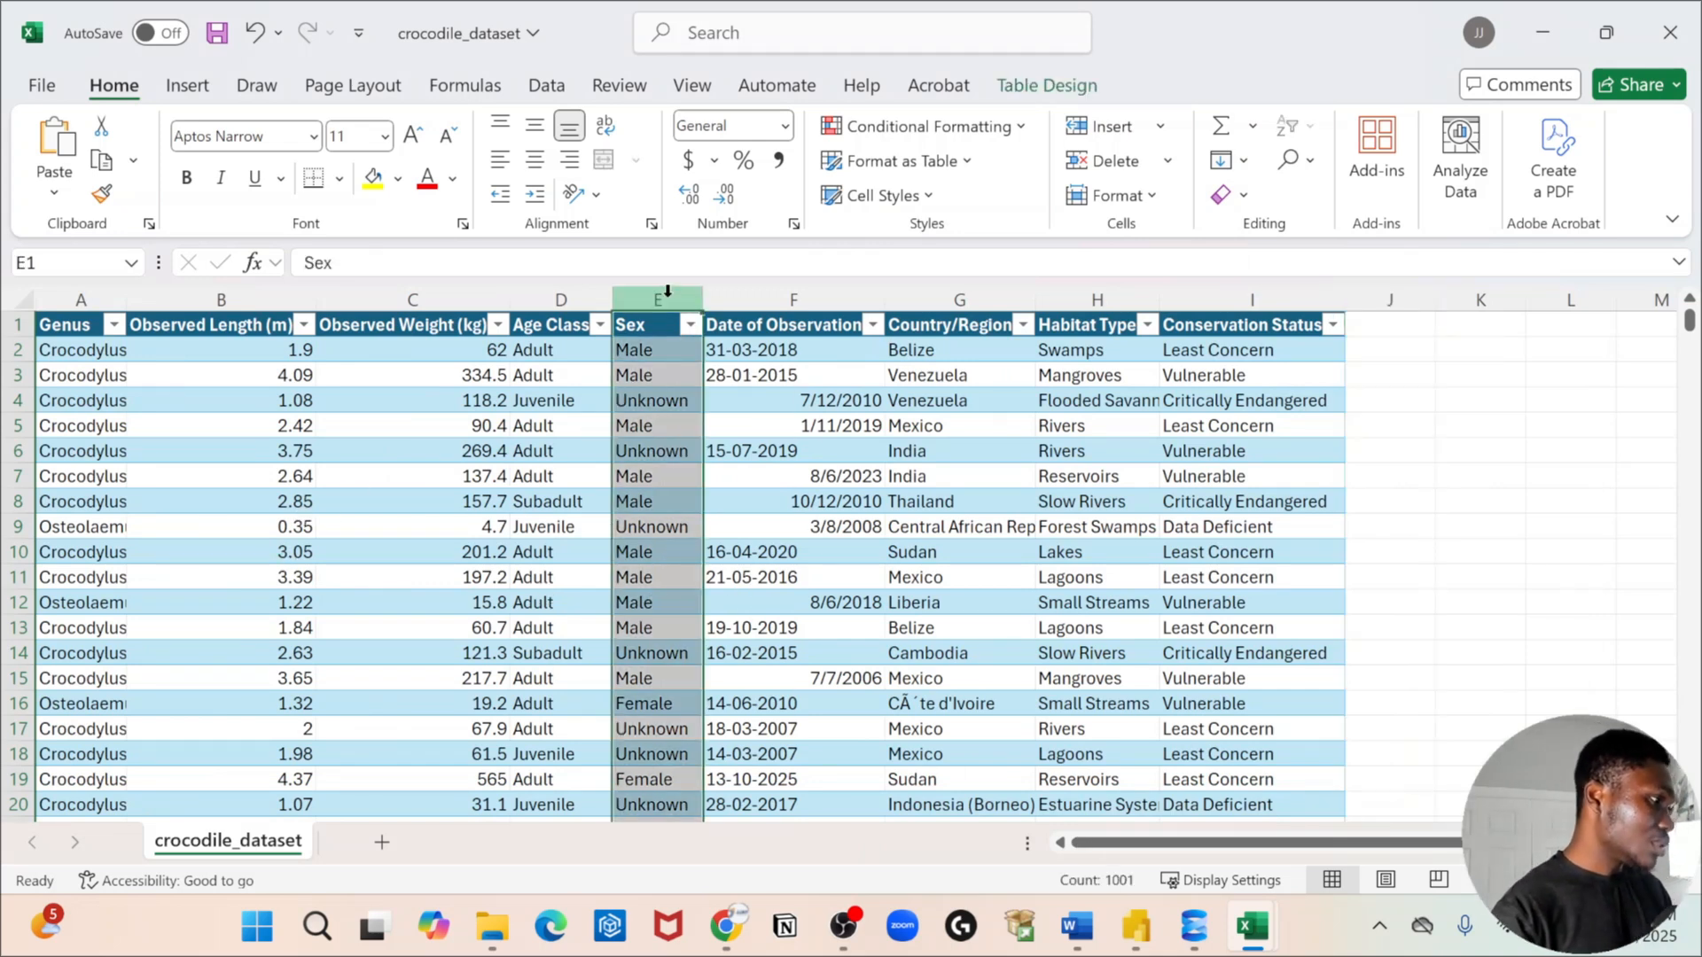
pyautogui.click(521, 299)
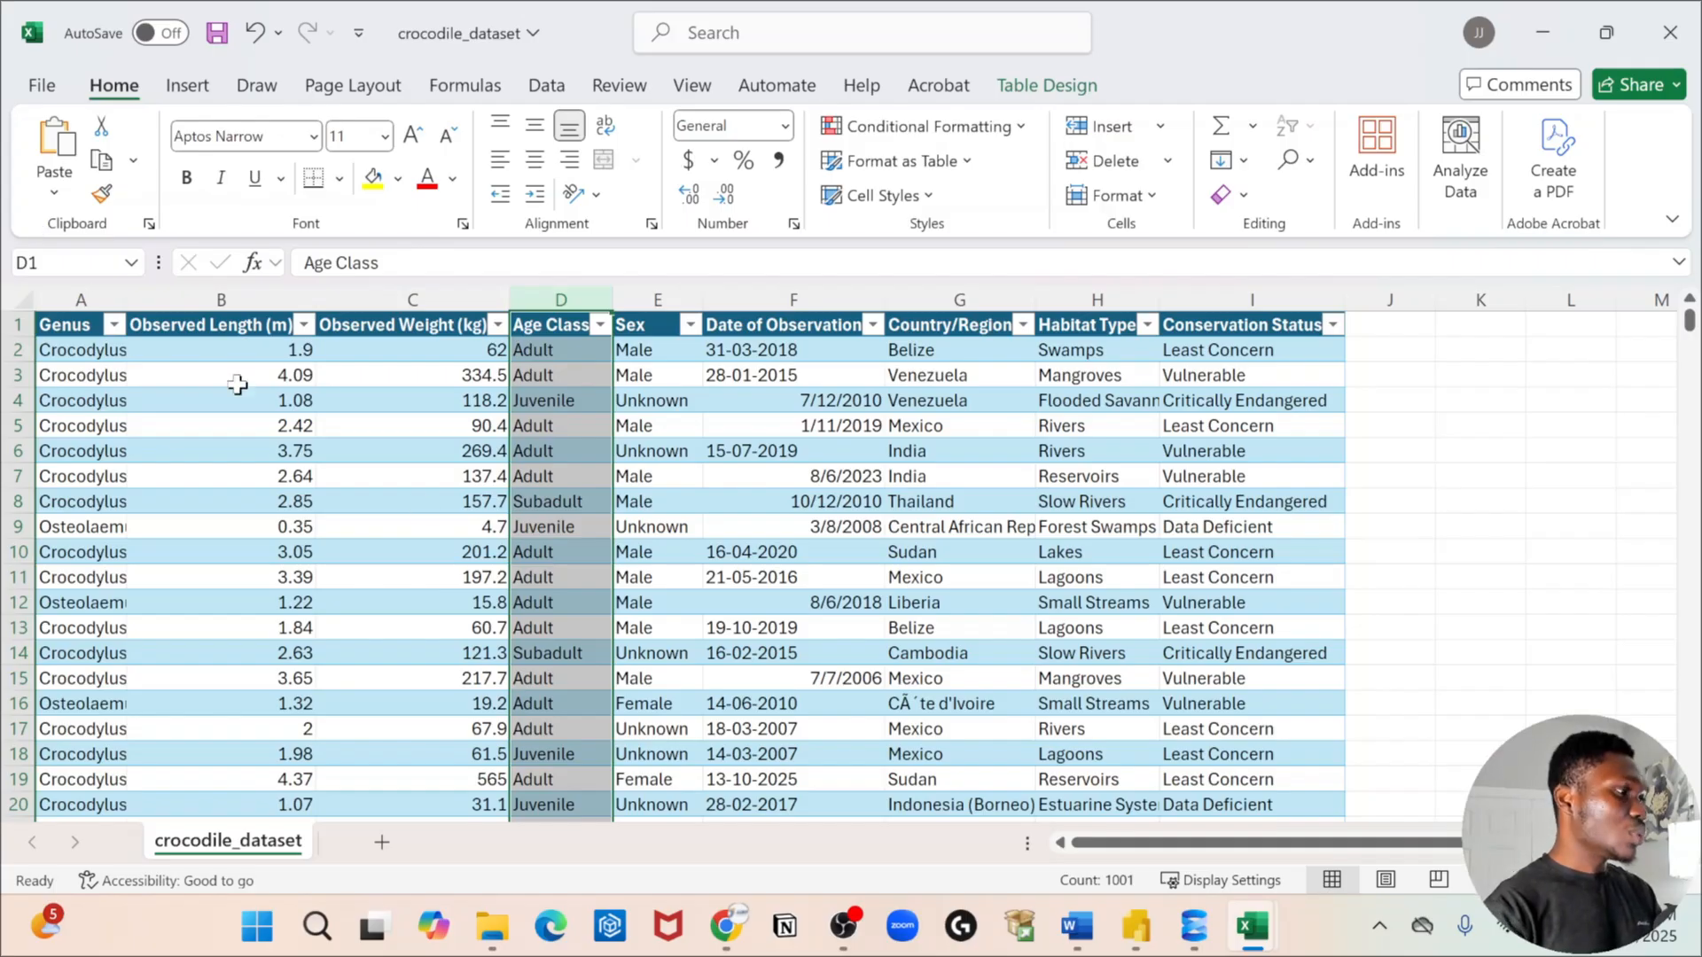
pyautogui.click(1429, 550)
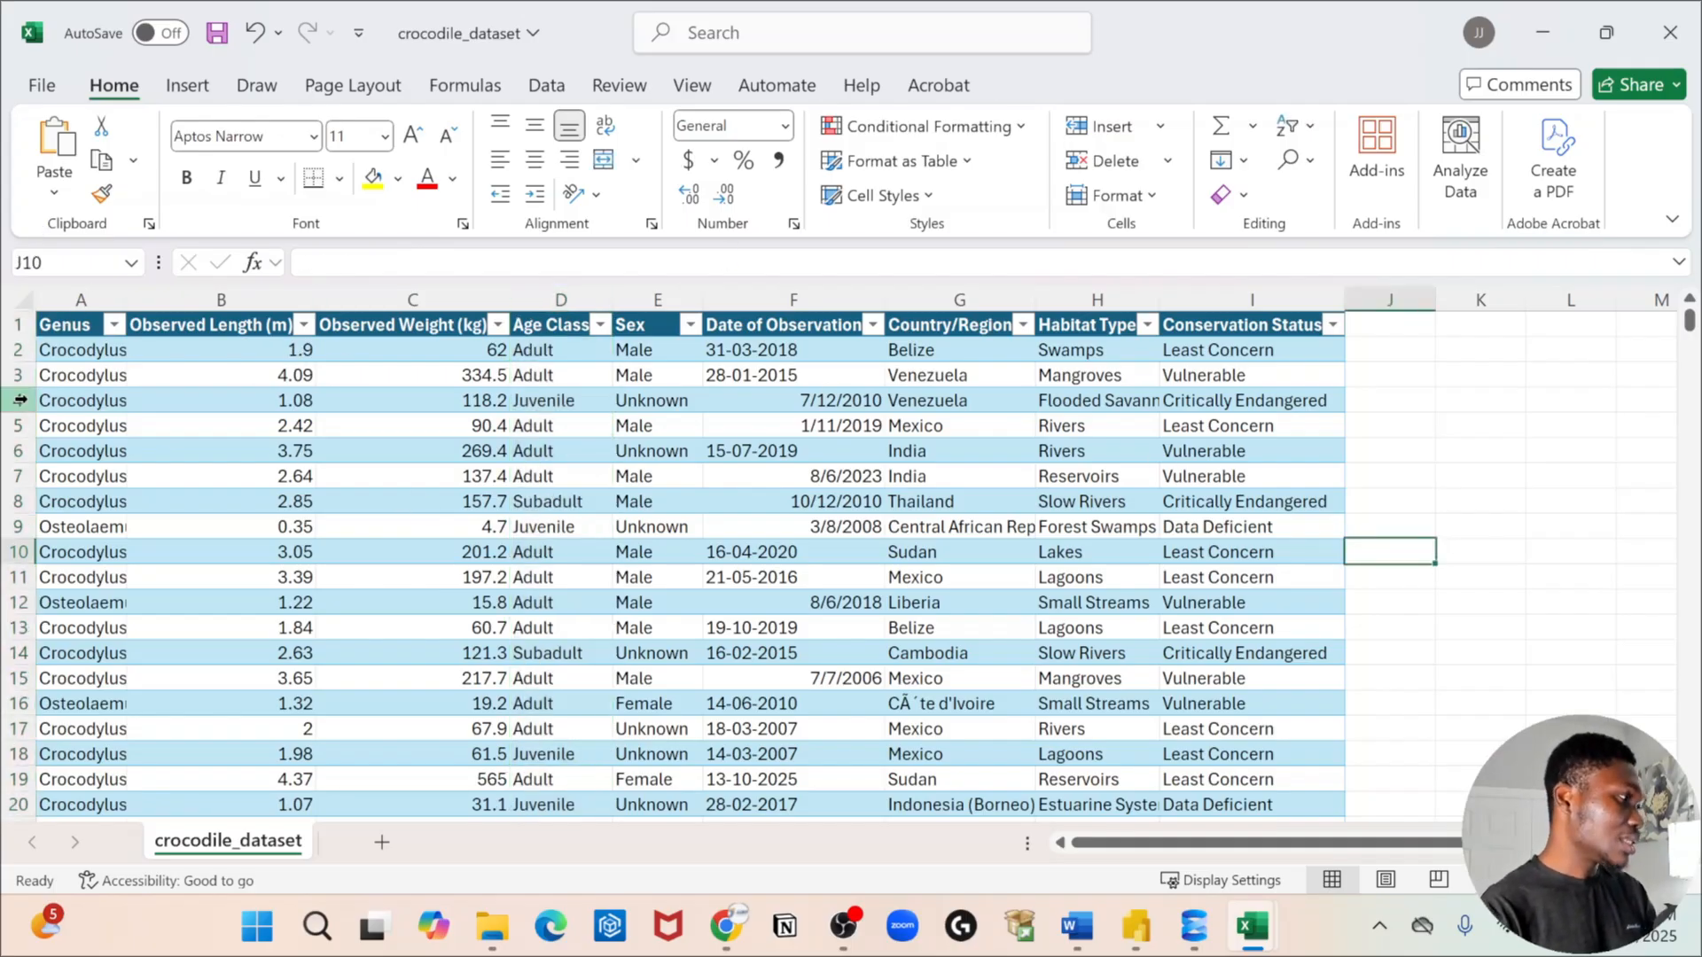
pyautogui.click(24, 300)
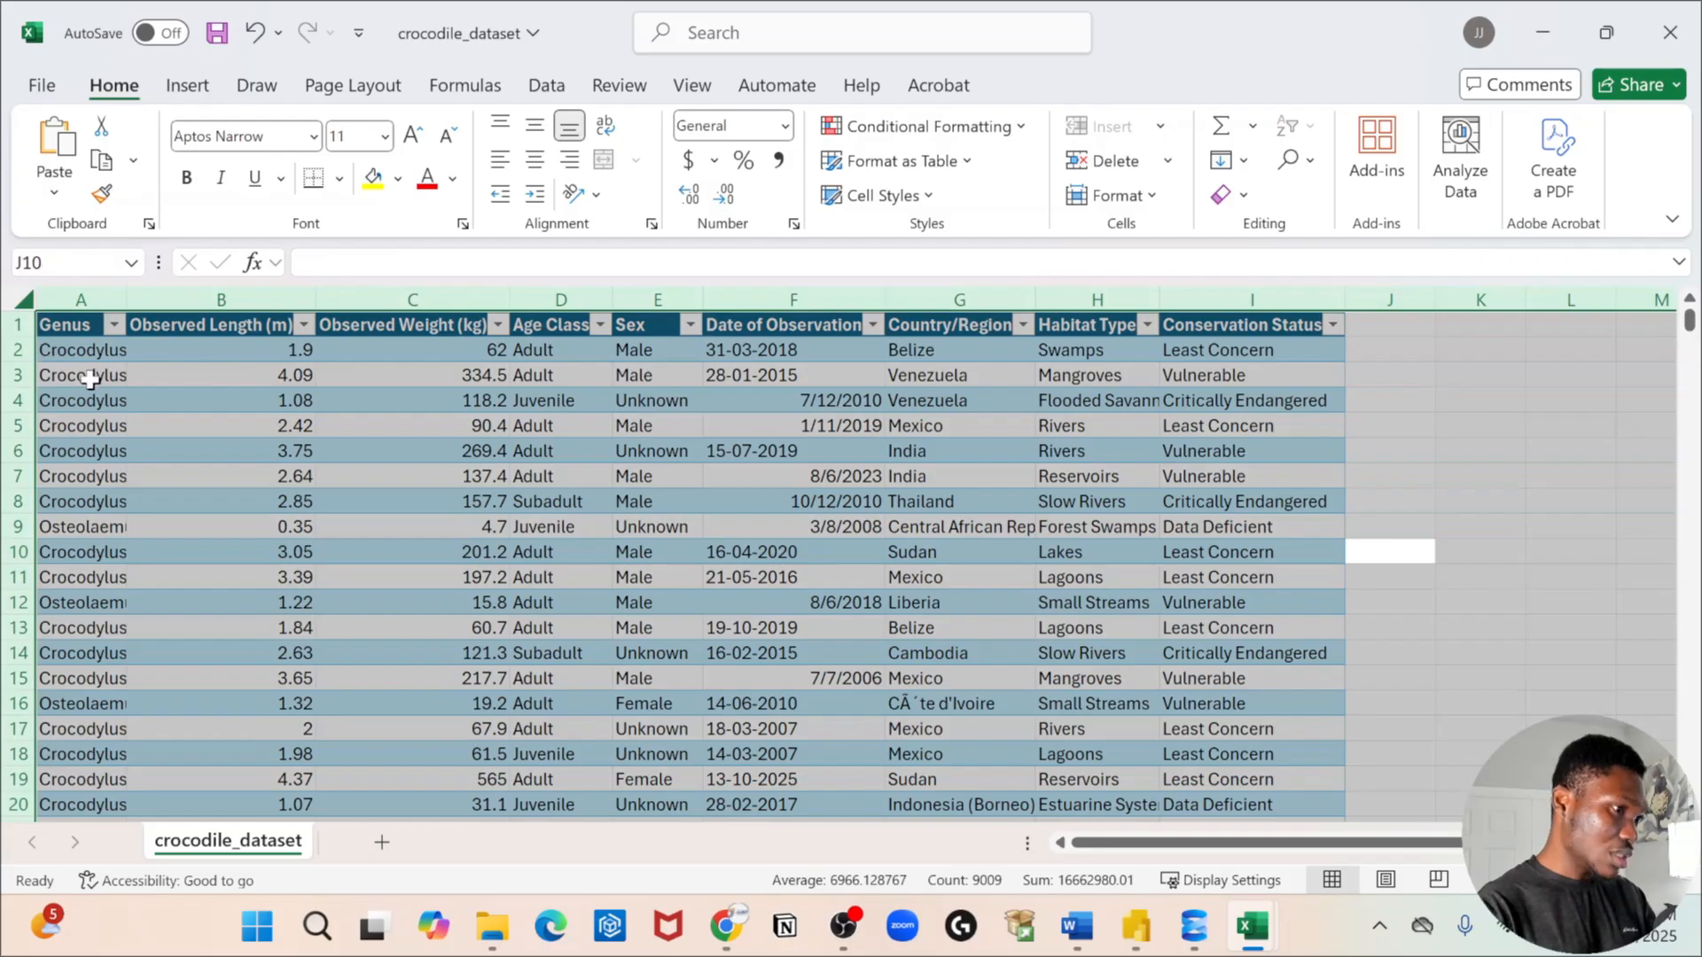
pyautogui.click(1501, 477)
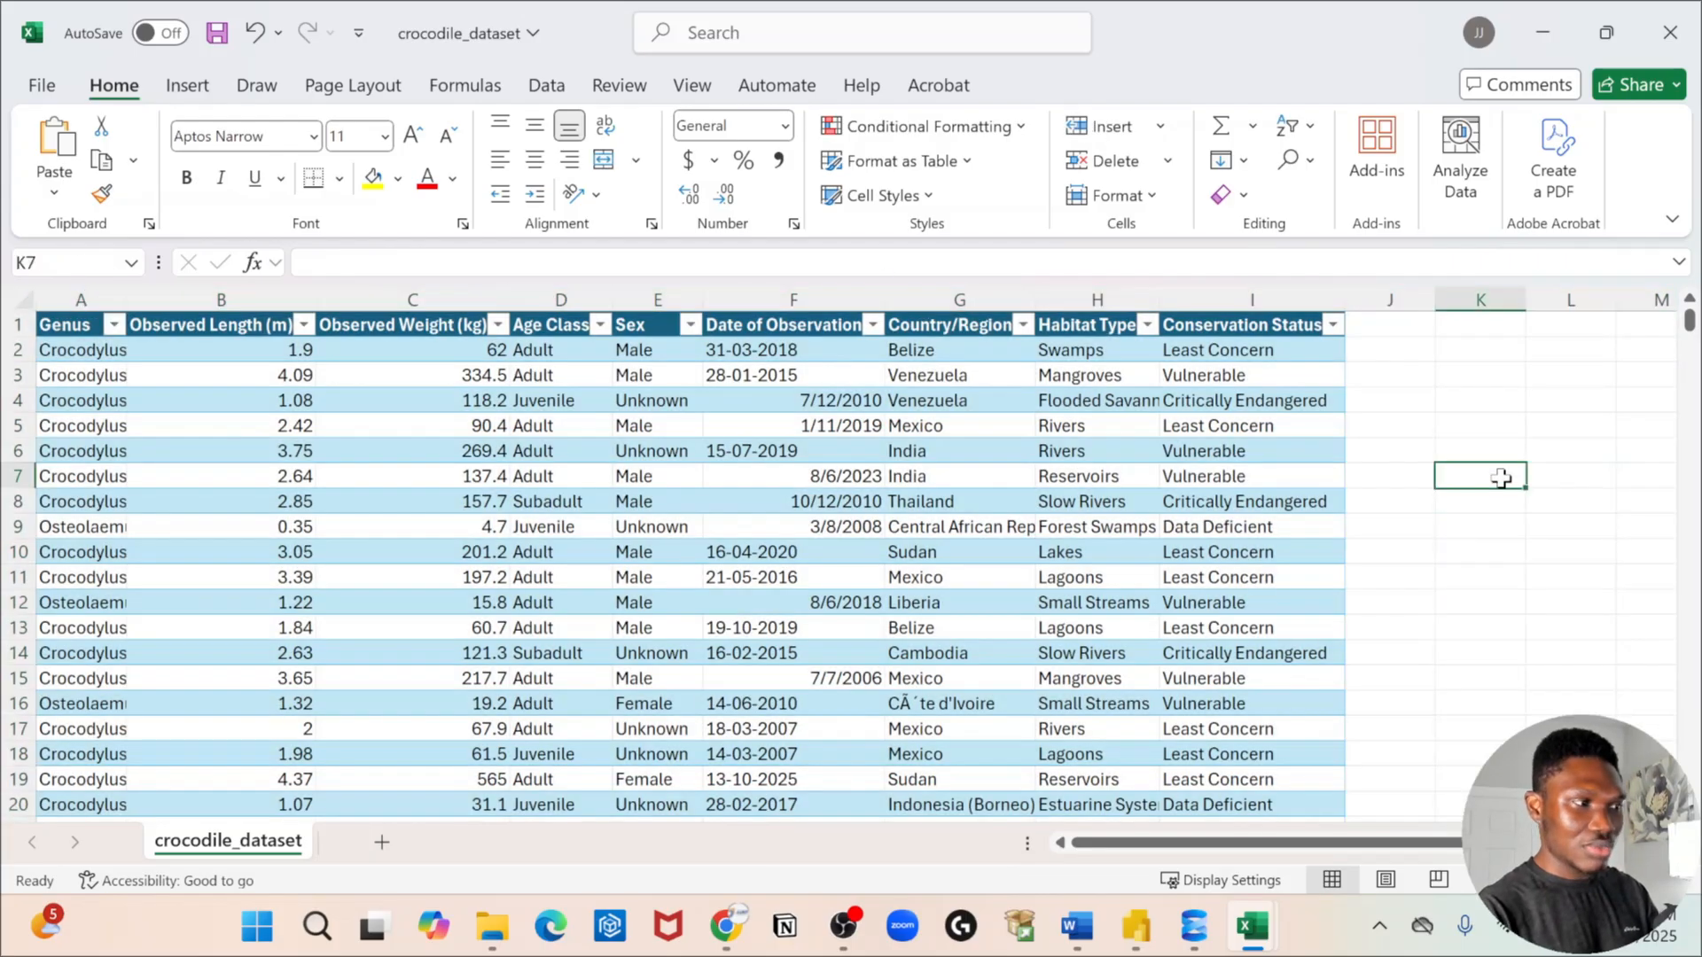
# Select all the table's data rows and create a PivotTable from Table2 on a new worksheet.
pyautogui.click(71, 352)
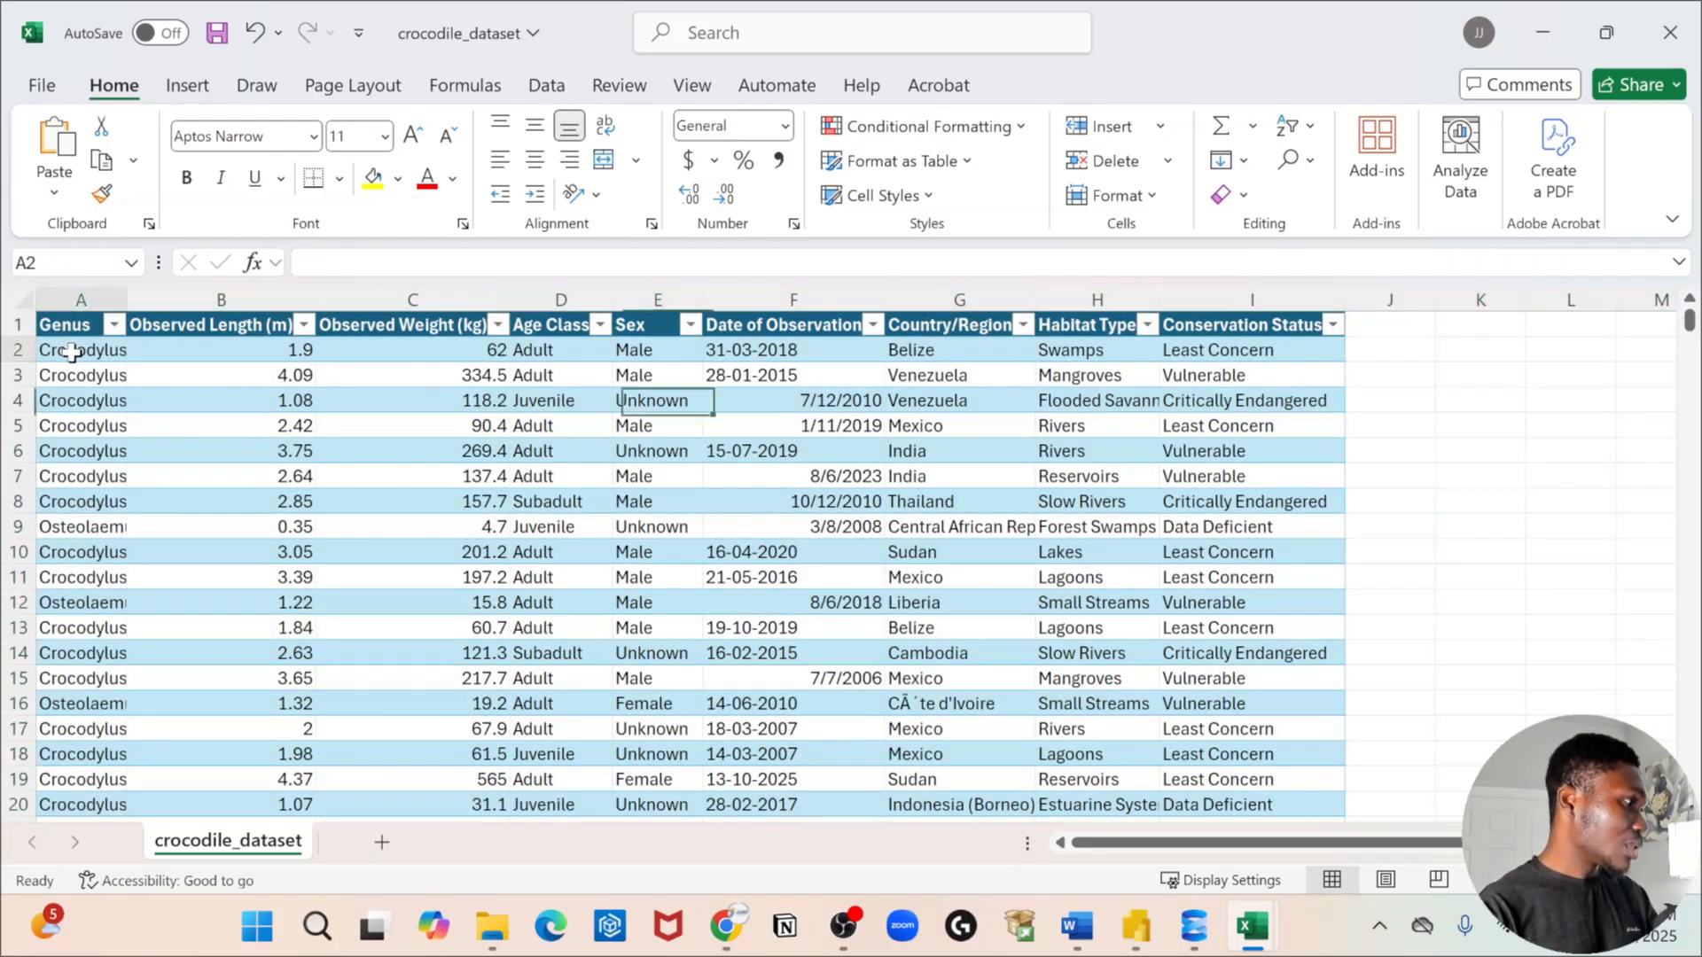
pyautogui.hotkey('ctrl', 'shift', 'End')
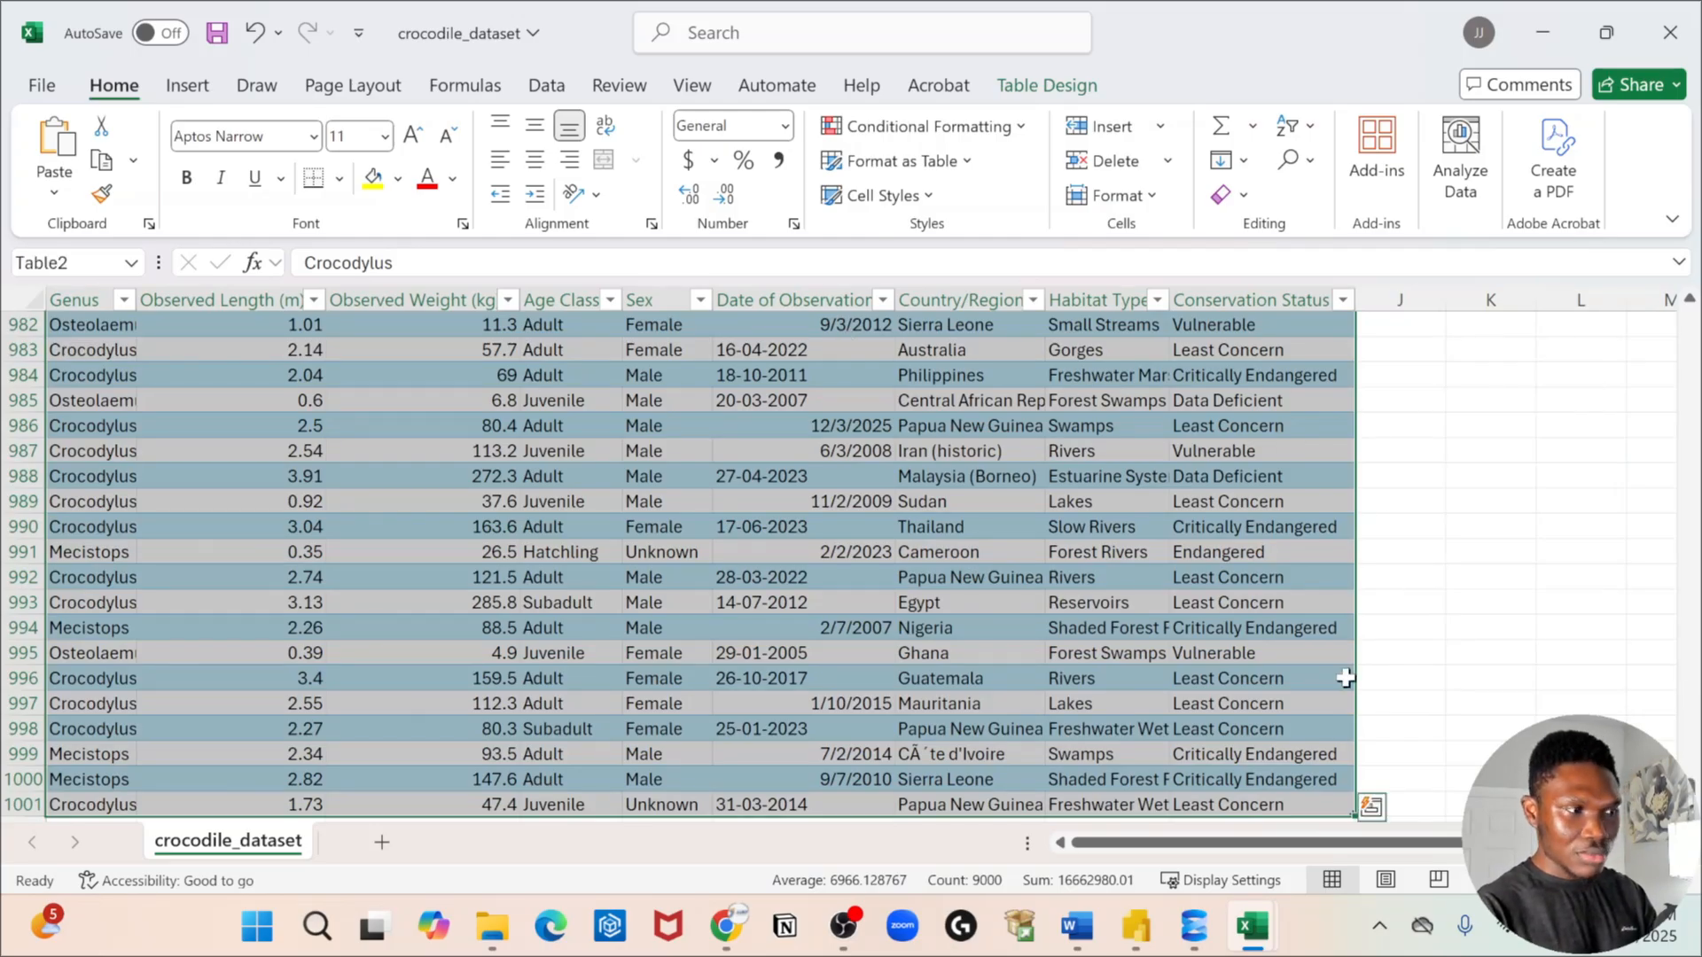
pyautogui.click(188, 92)
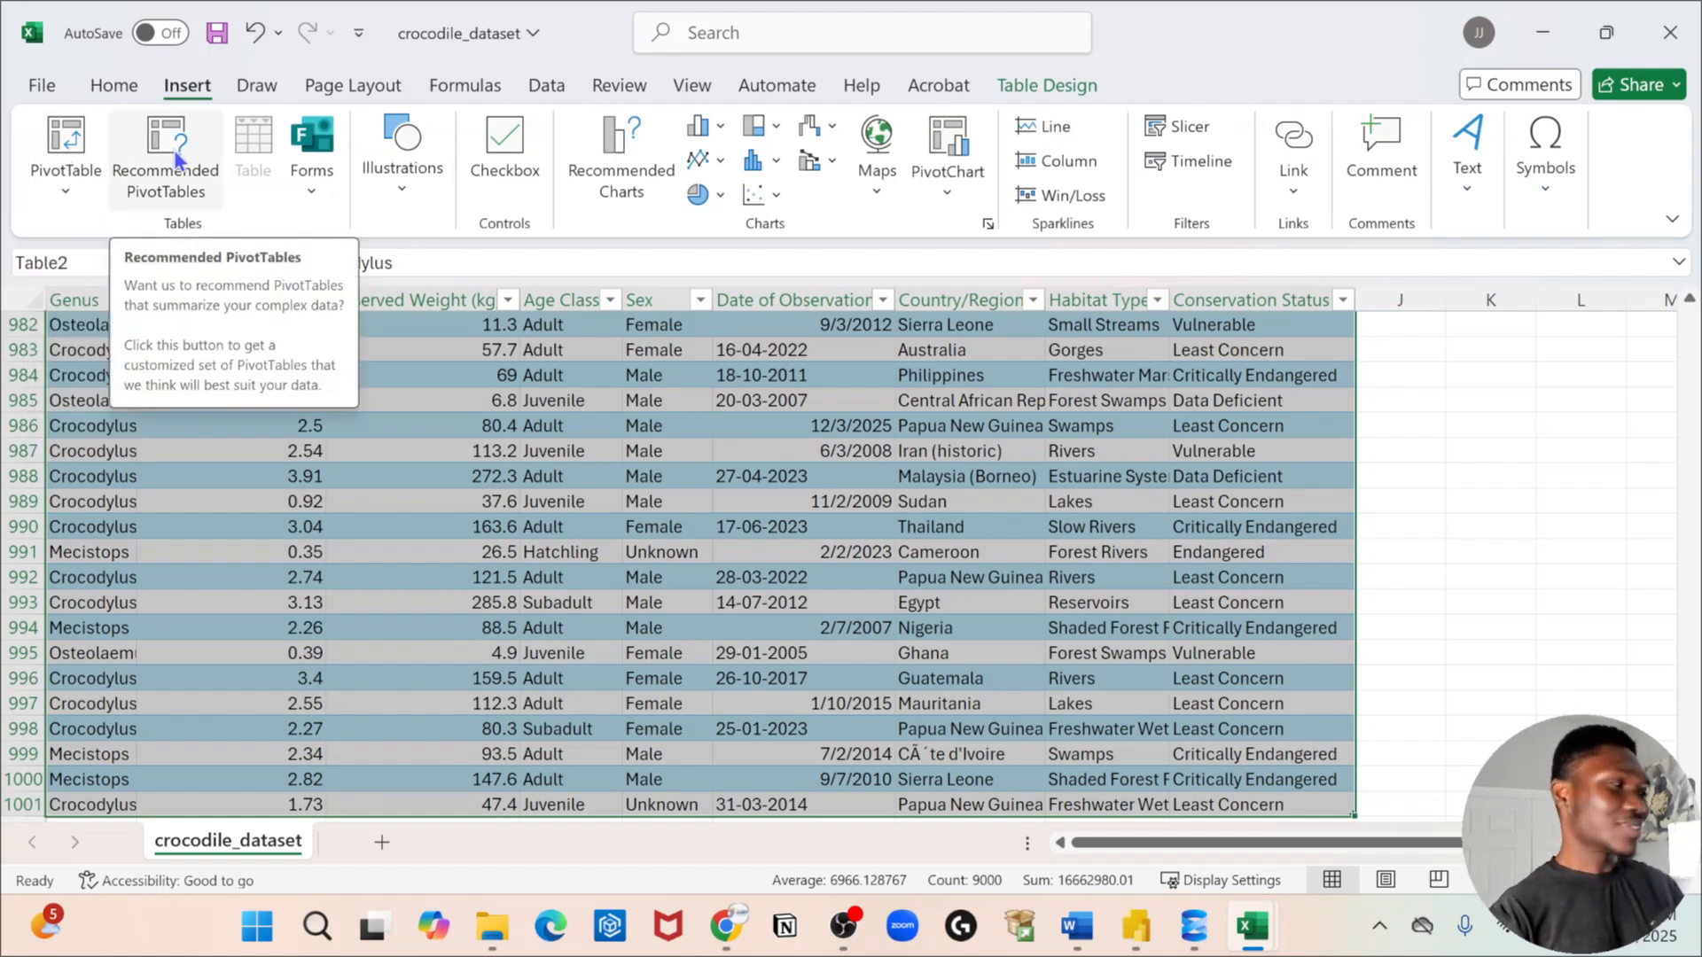
pyautogui.click(52, 147)
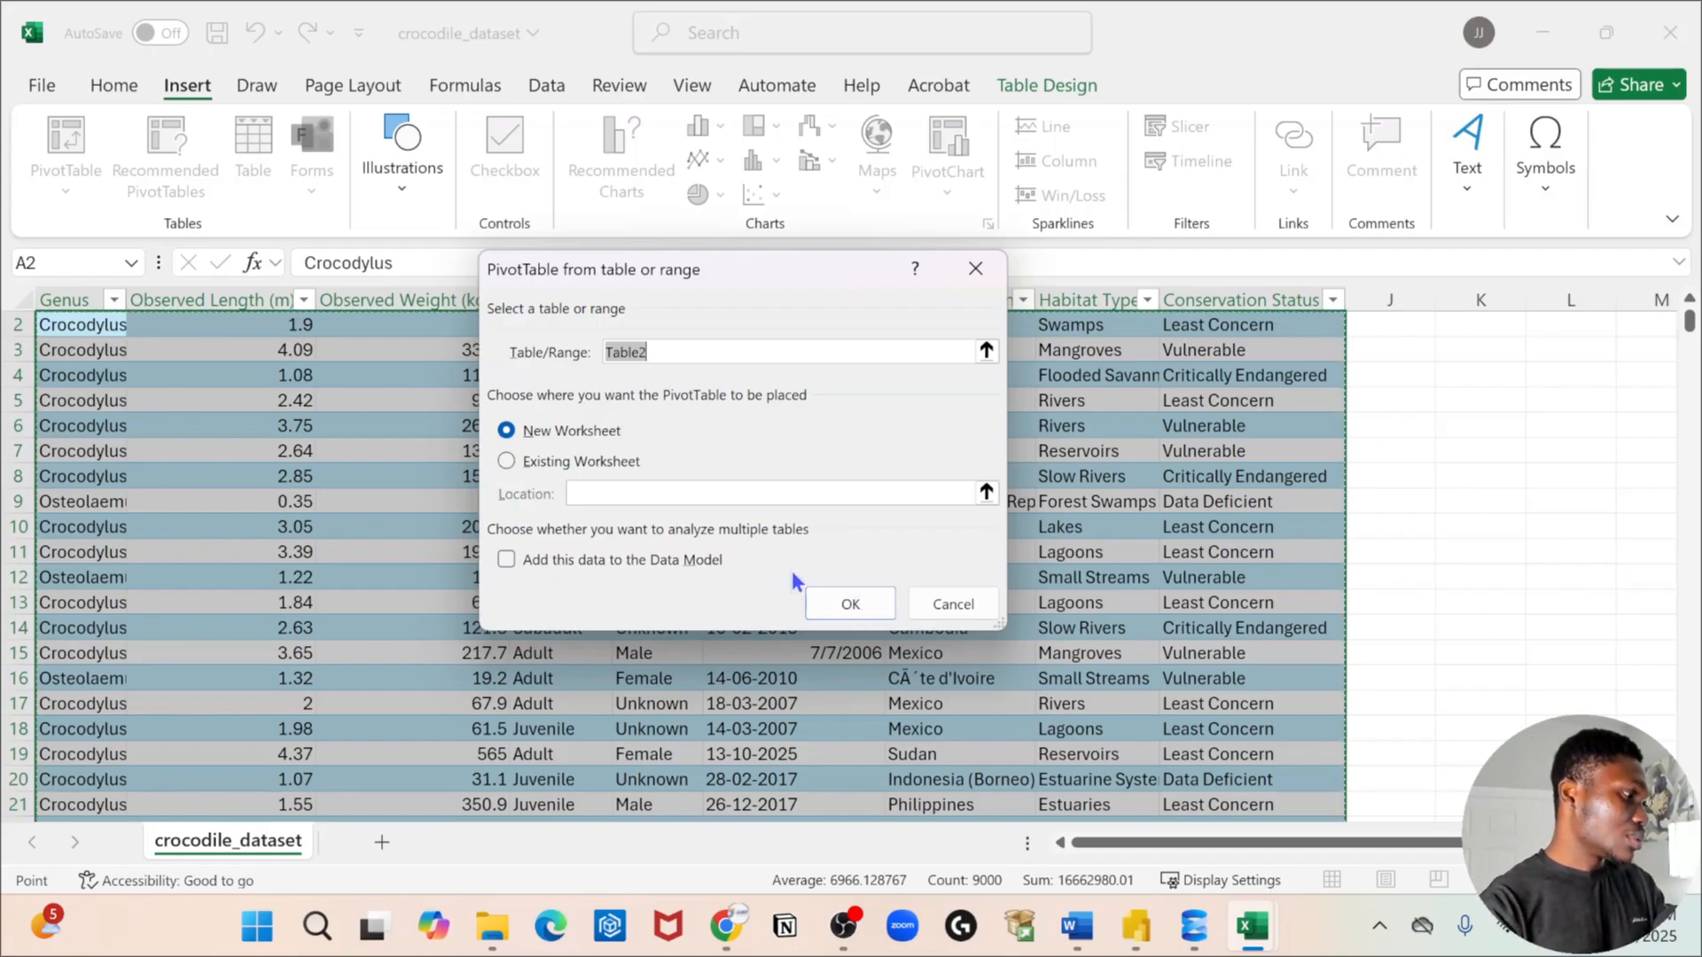
pyautogui.click(855, 607)
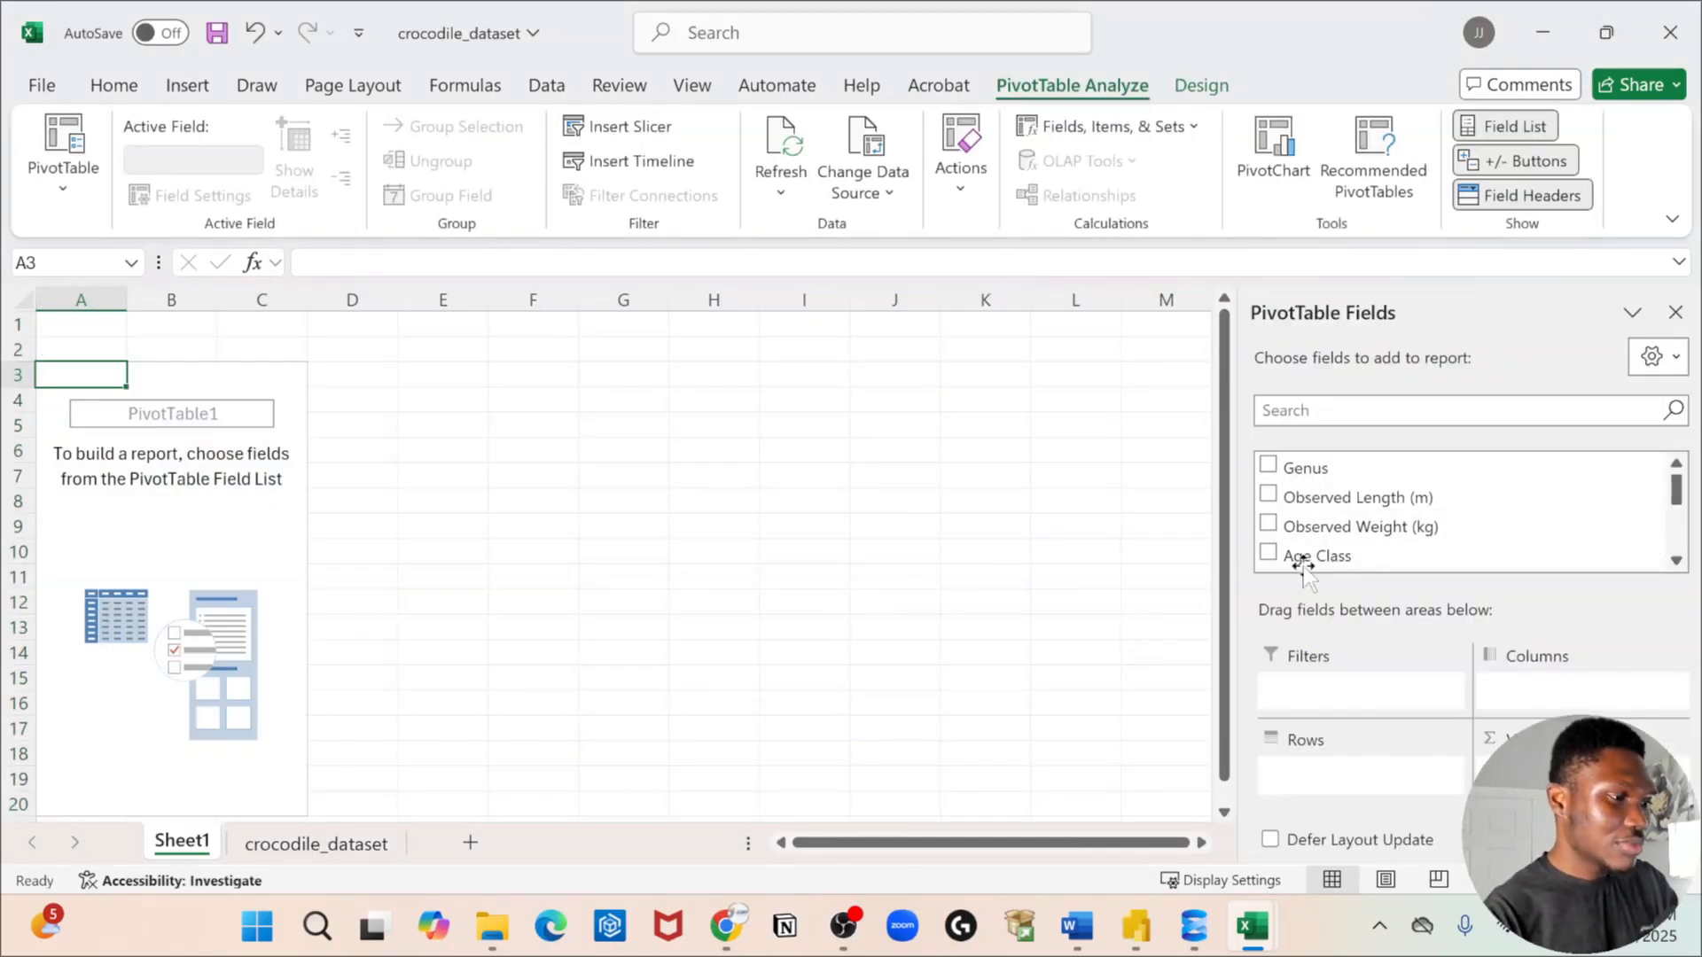
# Create another PivotTable from Table2 on the existing crocodile_dataset sheet, placed at cell K6.
pyautogui.click(355, 842)
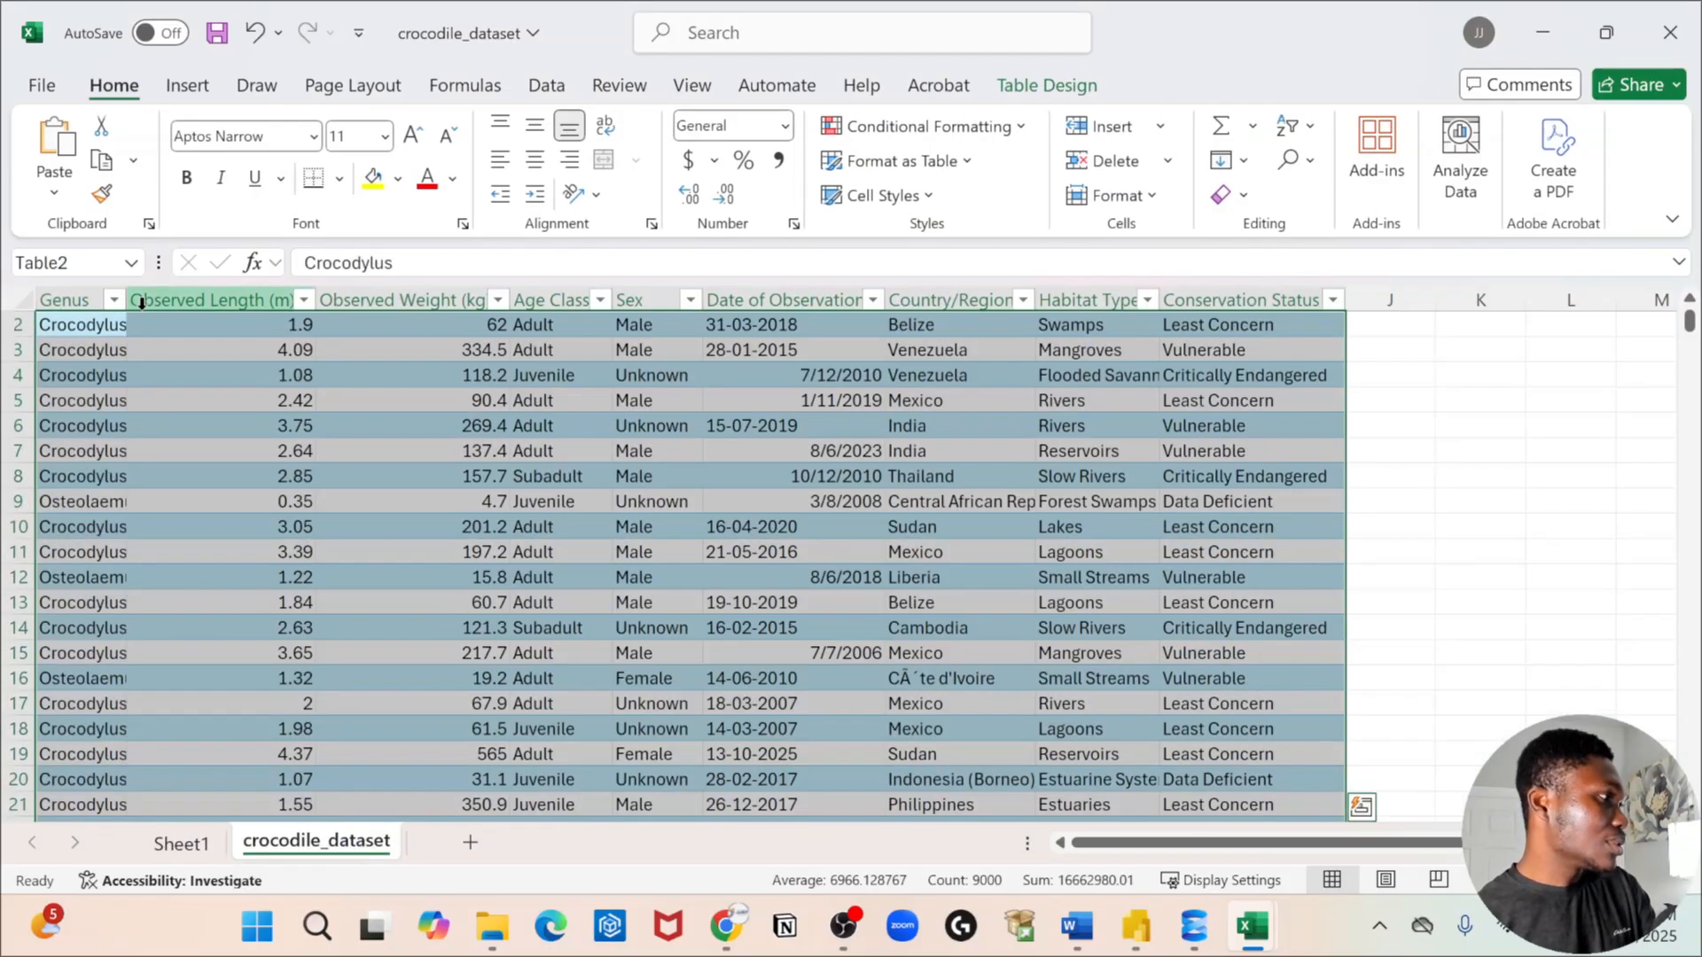
pyautogui.click(187, 85)
pyautogui.click(66, 146)
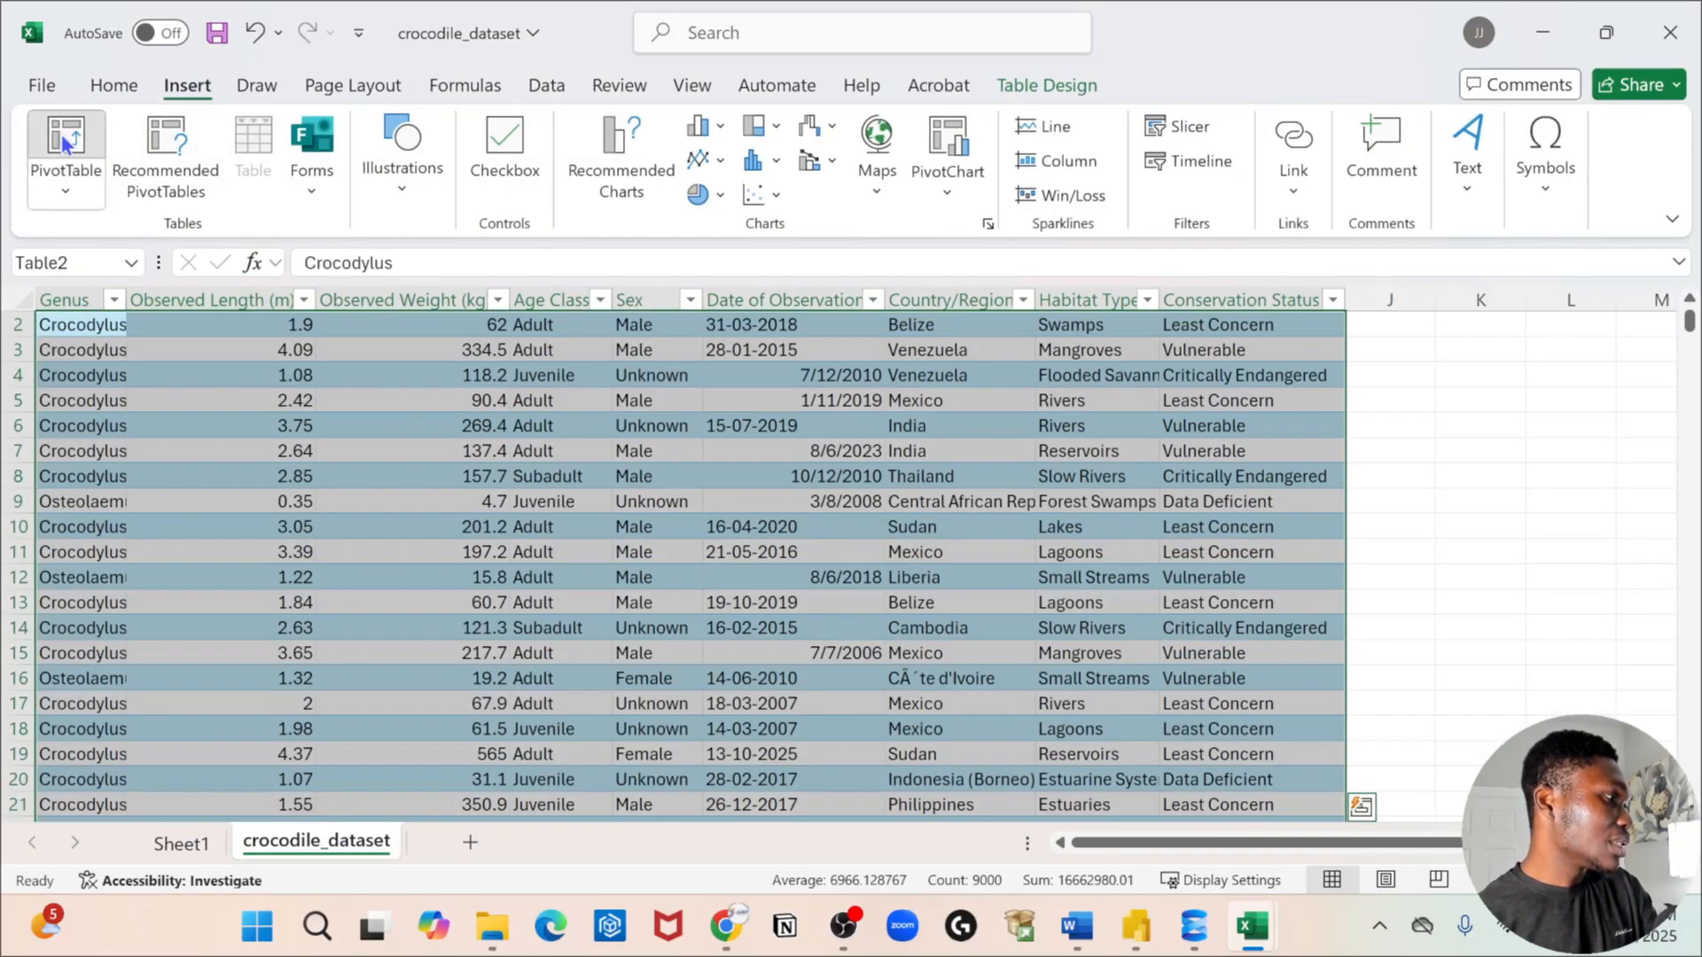
pyautogui.click(505, 461)
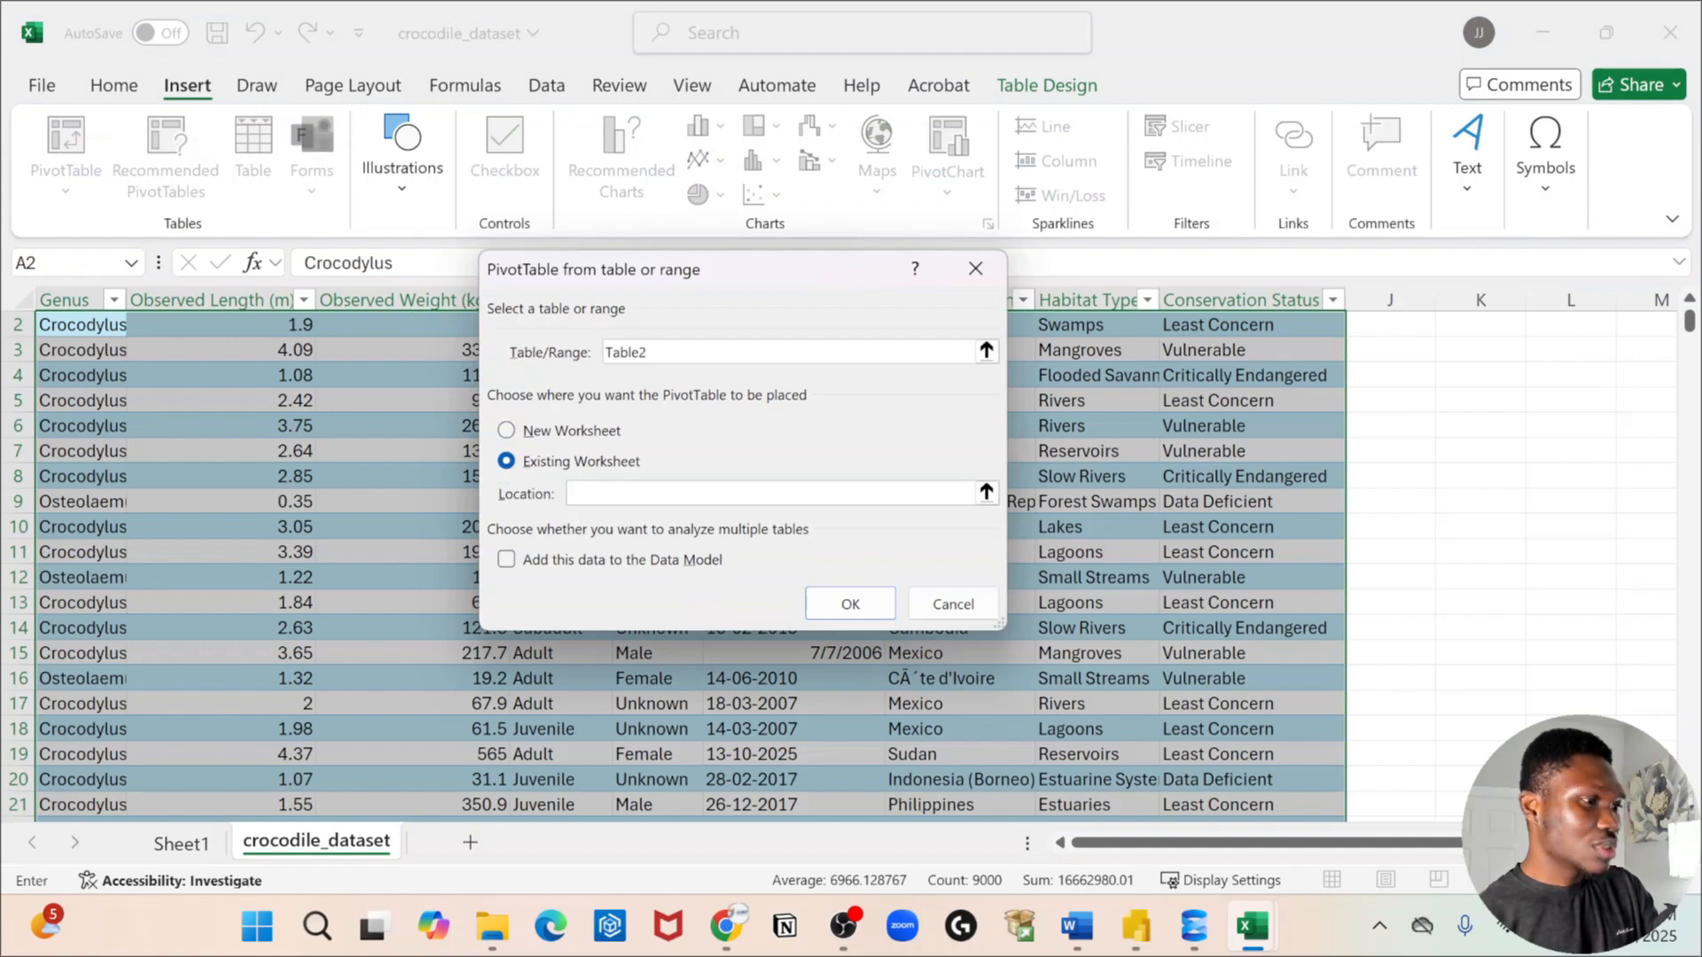
pyautogui.click(1485, 427)
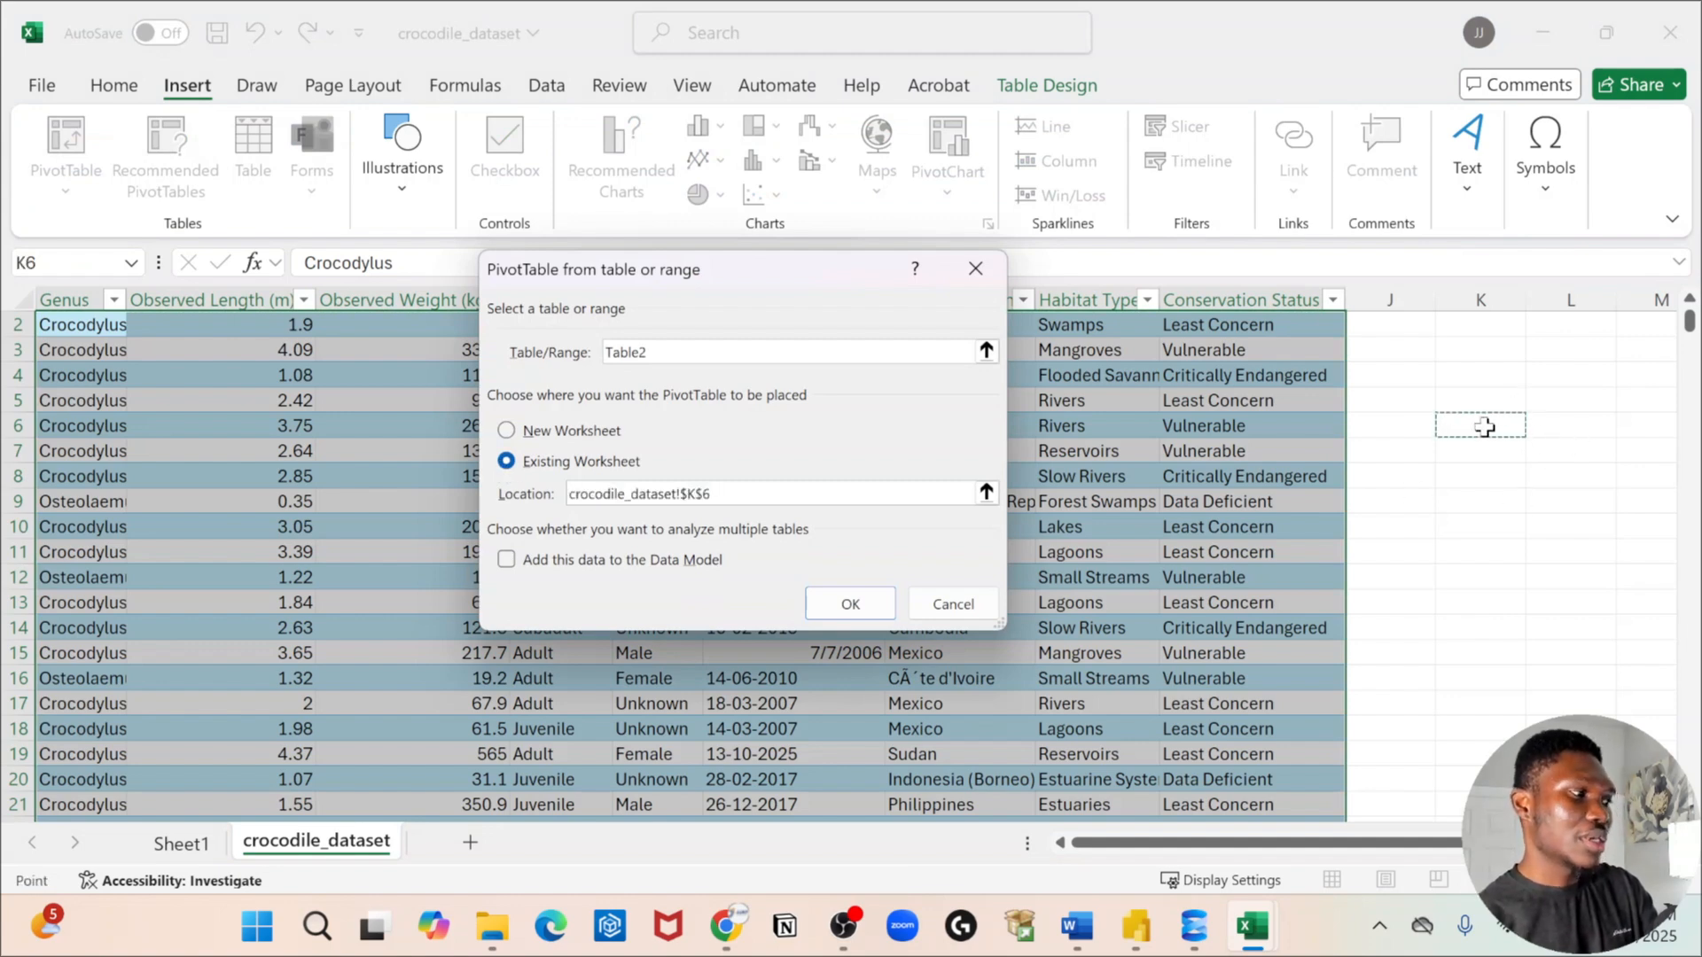
pyautogui.click(850, 604)
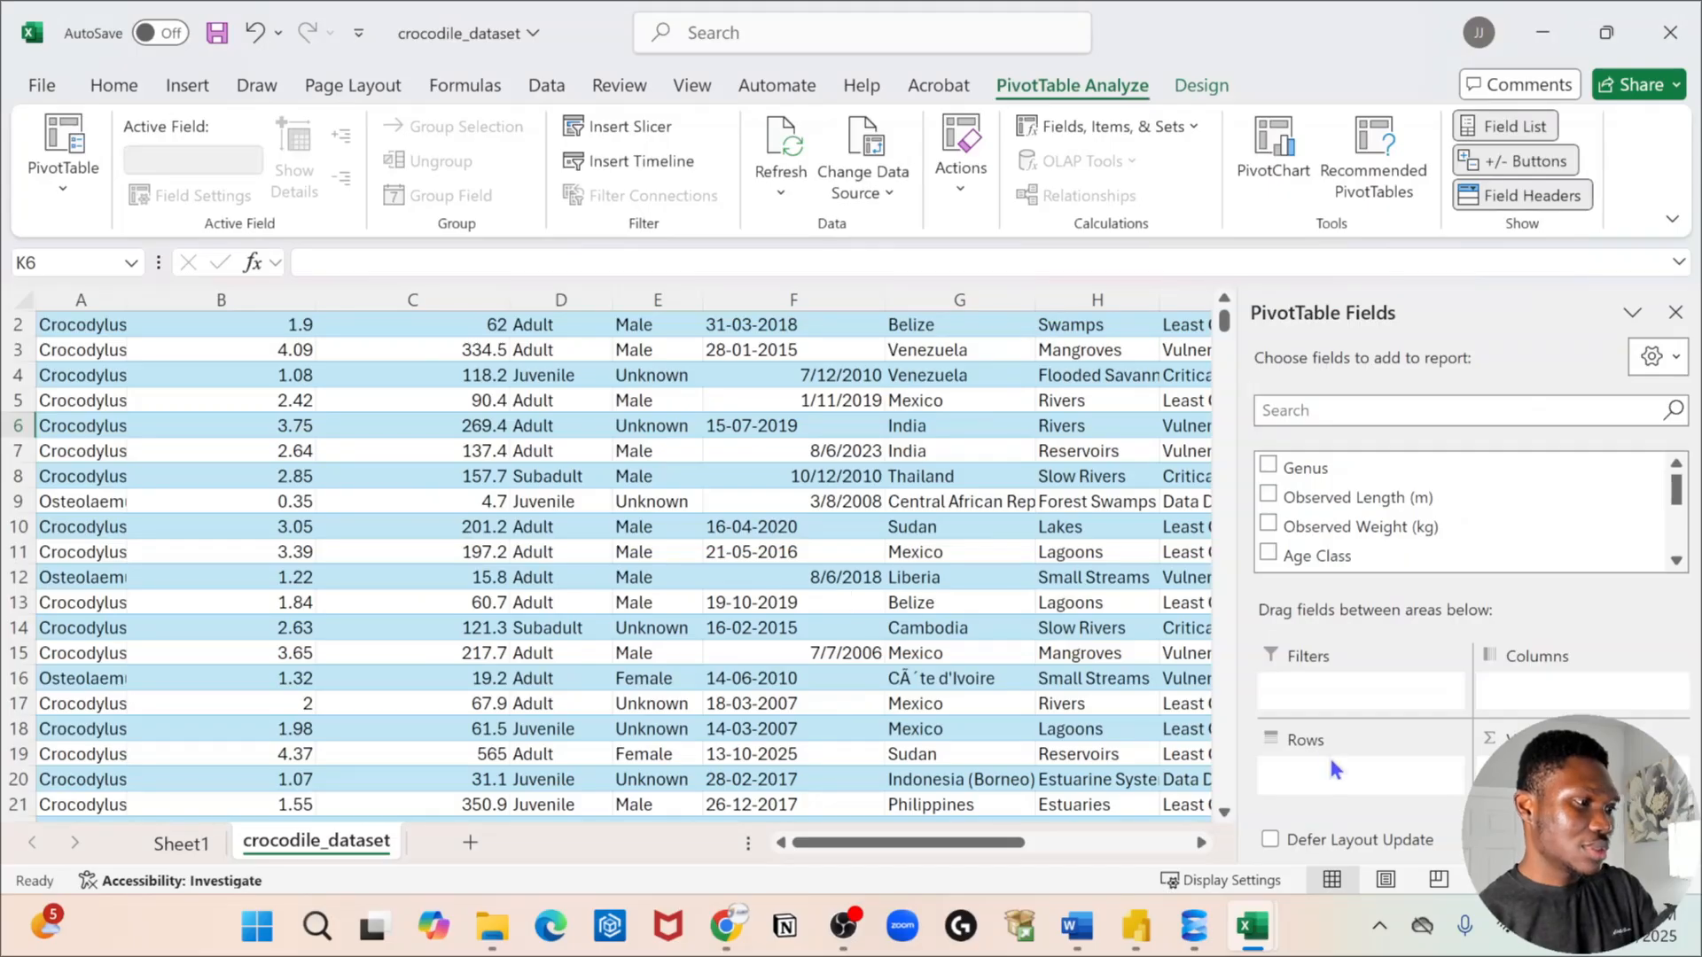
# Look across the crocodile_dataset sheet from the table's first column to the area beside it where the PivotTable was placed.
pyautogui.moveTo(882, 838)
pyautogui.mouseDown()
pyautogui.moveTo(926, 846)
pyautogui.moveTo(854, 847)
pyautogui.mouseUp()
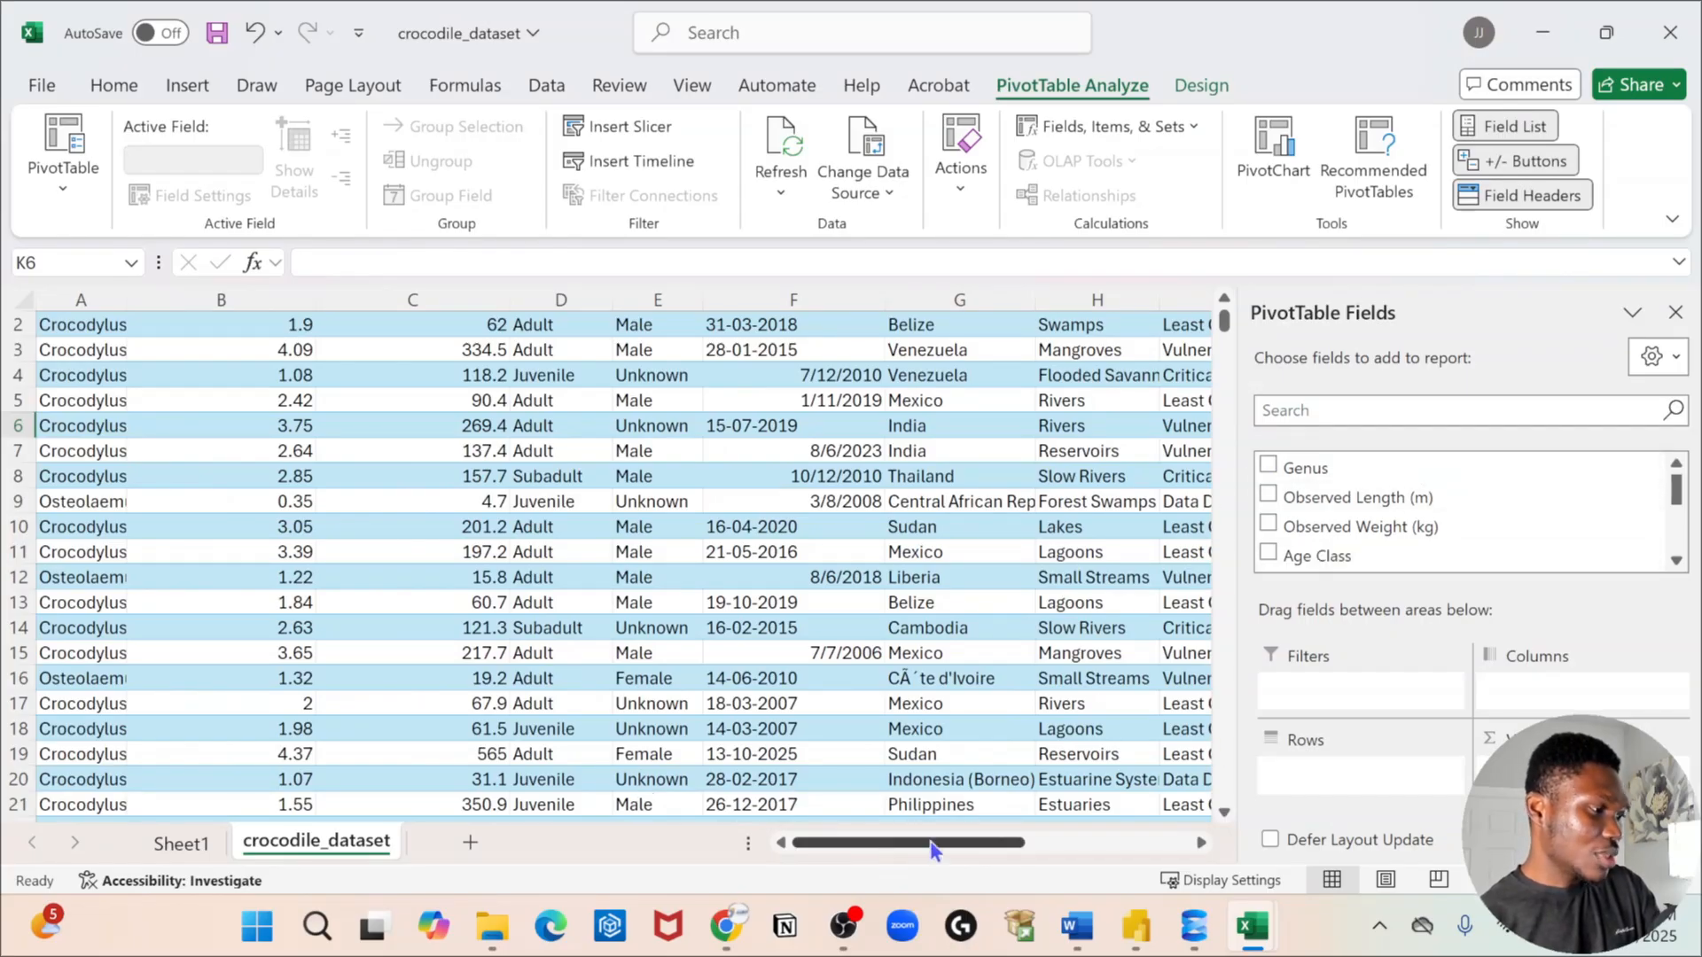
pyautogui.moveTo(932, 849); pyautogui.dragTo(805, 846)
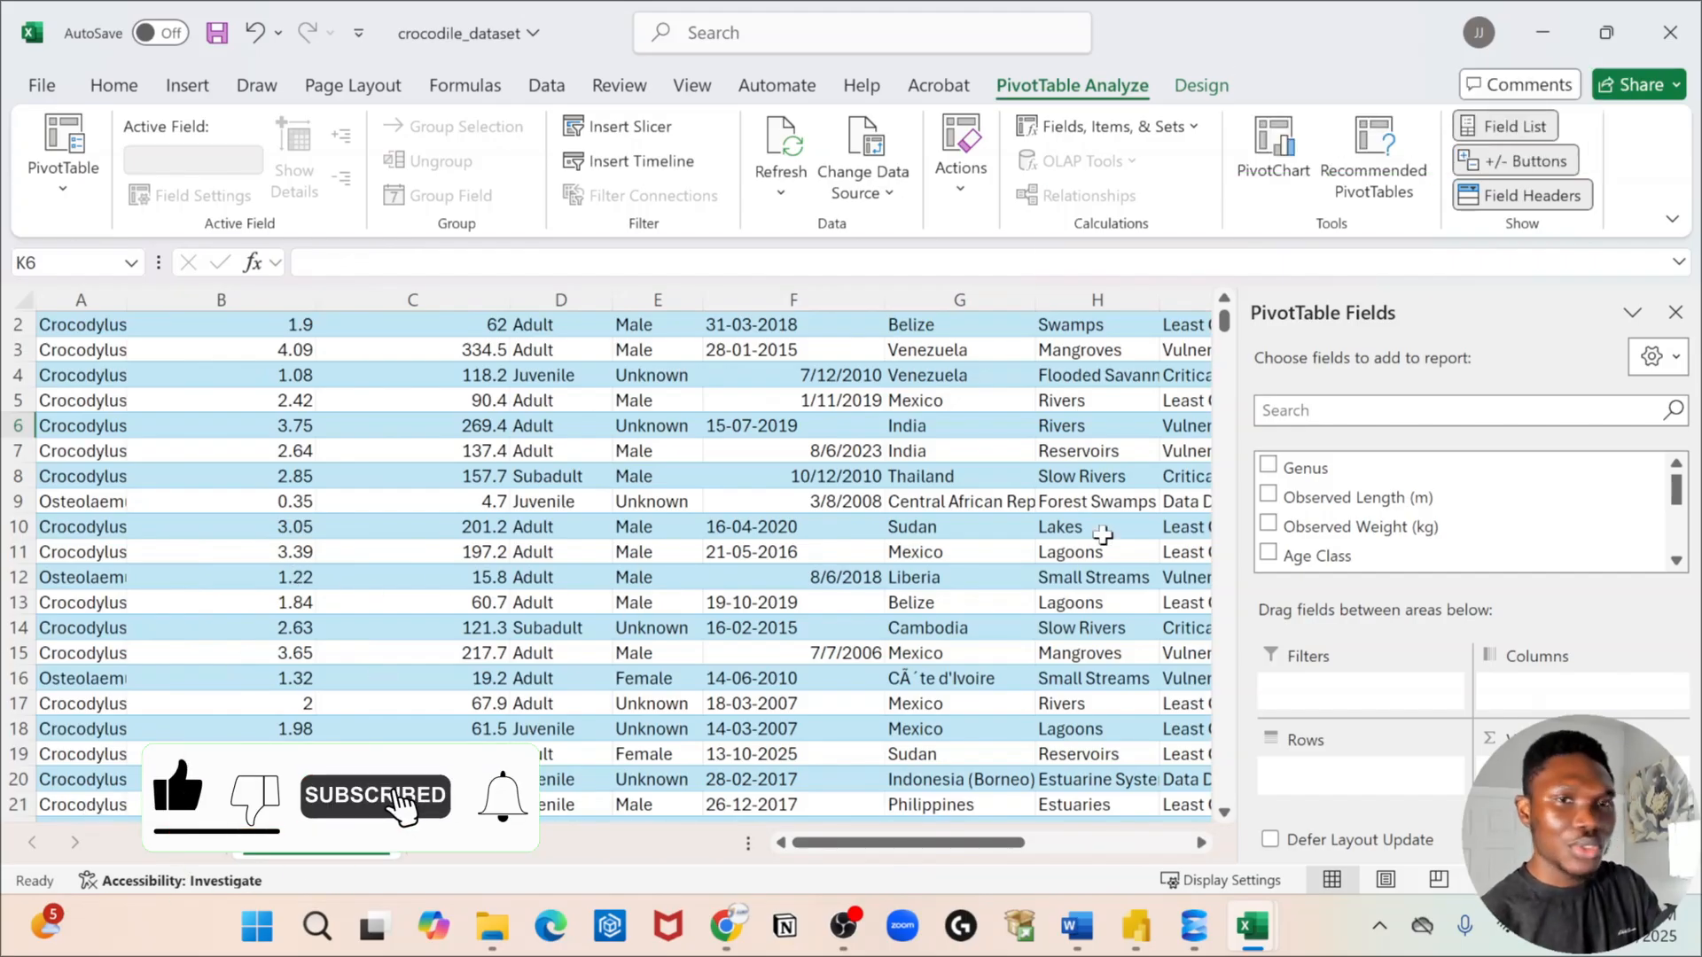
pyautogui.scroll(1, 561, 588)
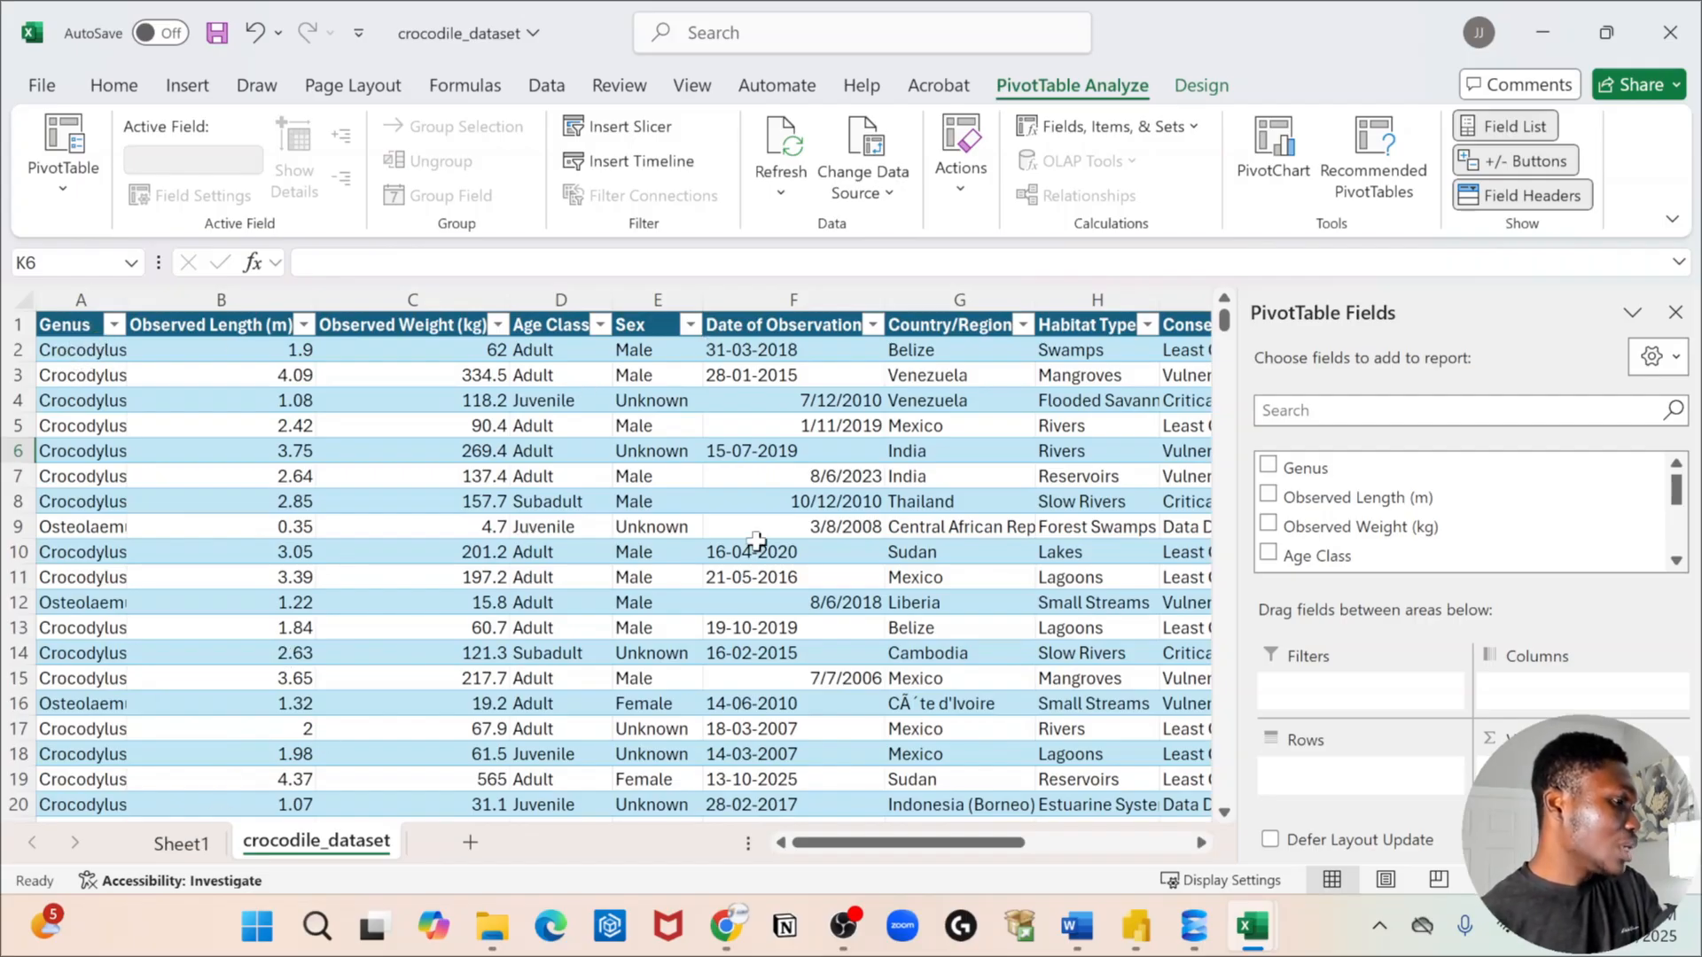
pyautogui.hscroll(8, 763, 541)
pyautogui.hscroll(-8, 288, 531)
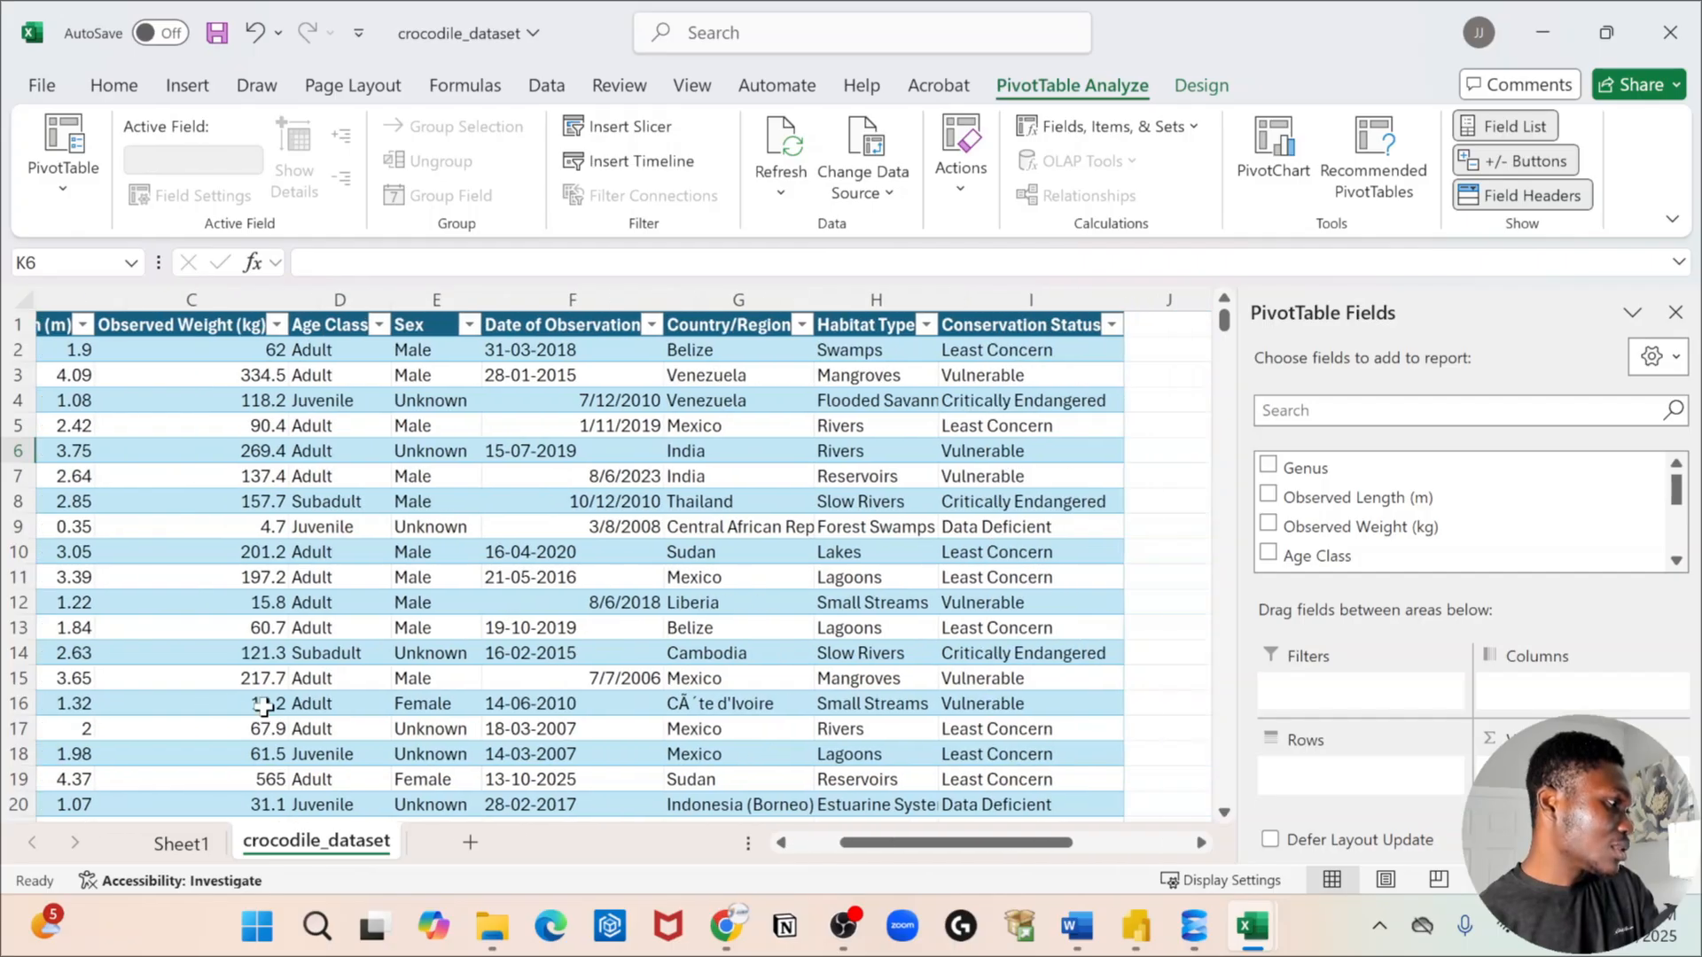
pyautogui.hscroll(6, 266, 701)
pyautogui.hscroll(-5, 339, 729)
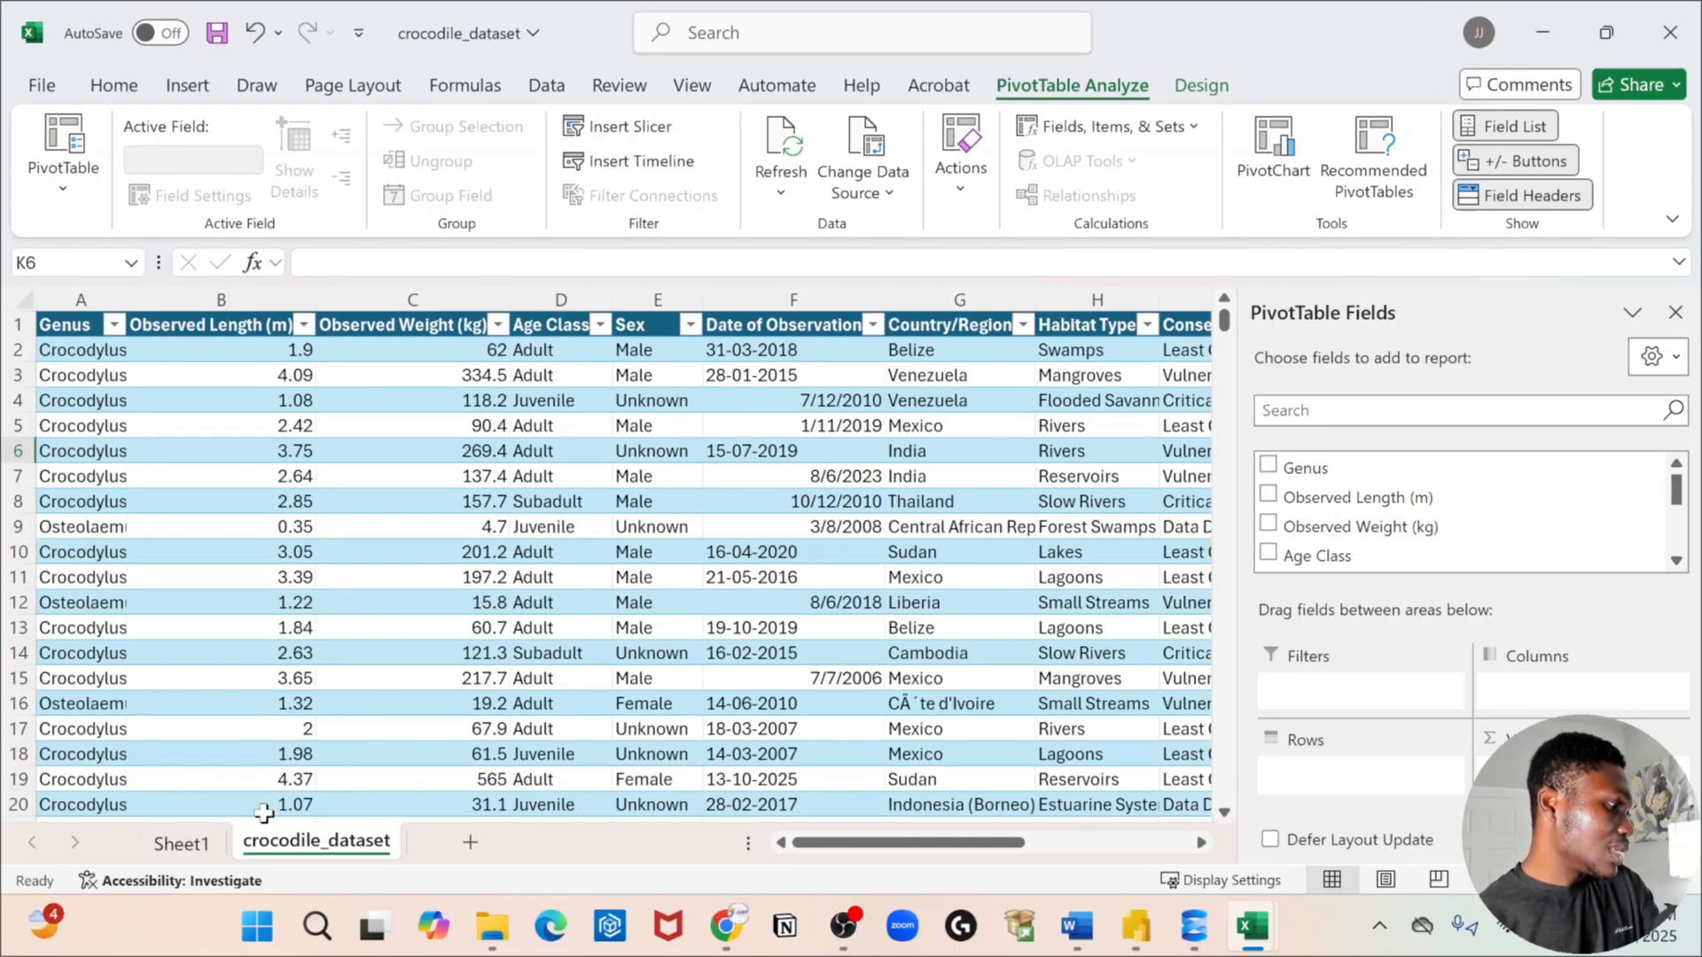
# On Sheet1, add Sex and then Genus as row fields of the empty PivotTable.
pyautogui.click(181, 843)
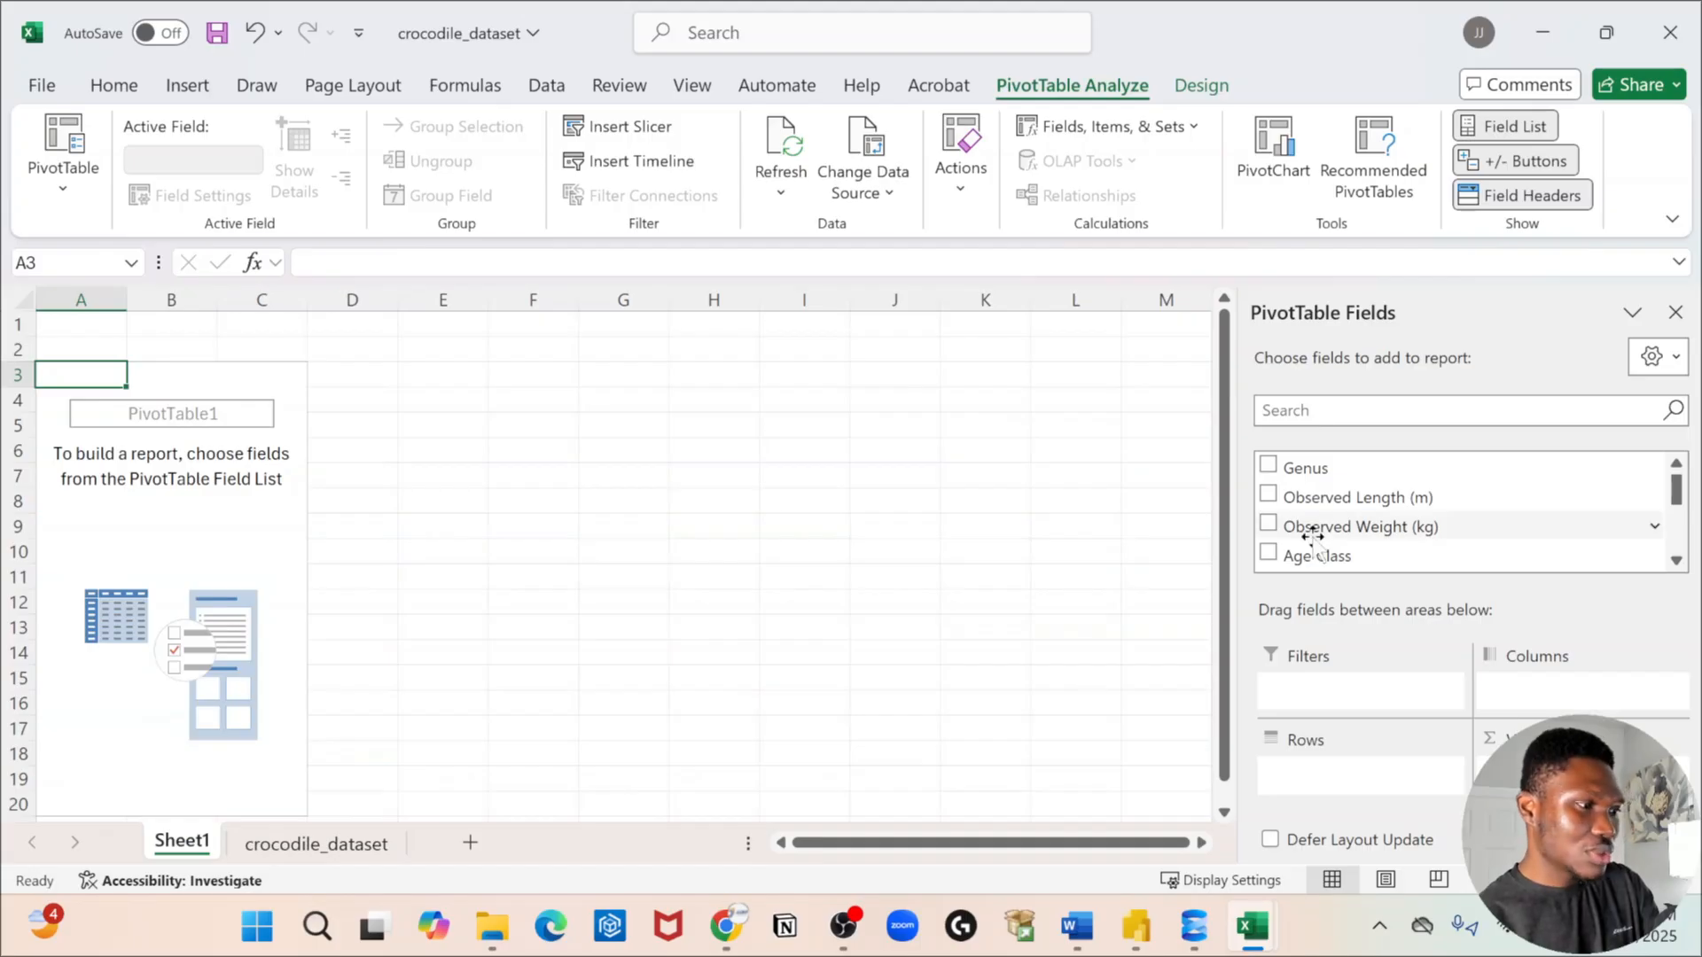
pyautogui.scroll(-3, 1418, 515)
pyautogui.scroll(3, 1378, 548)
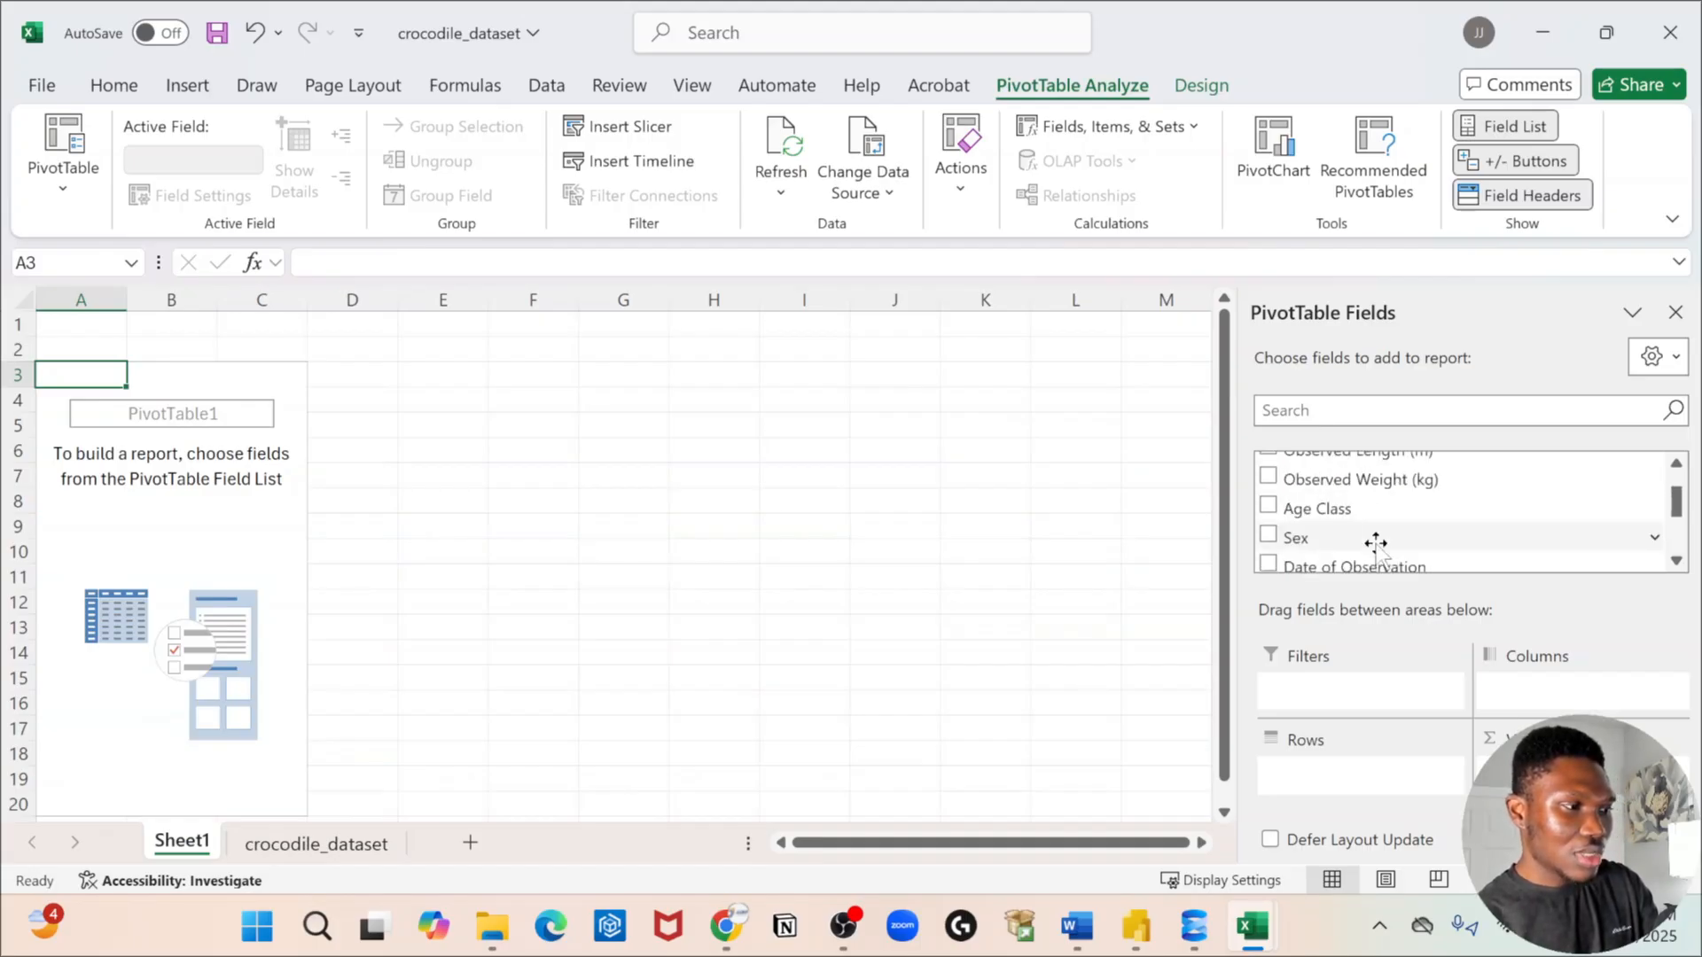
pyautogui.click(1268, 535)
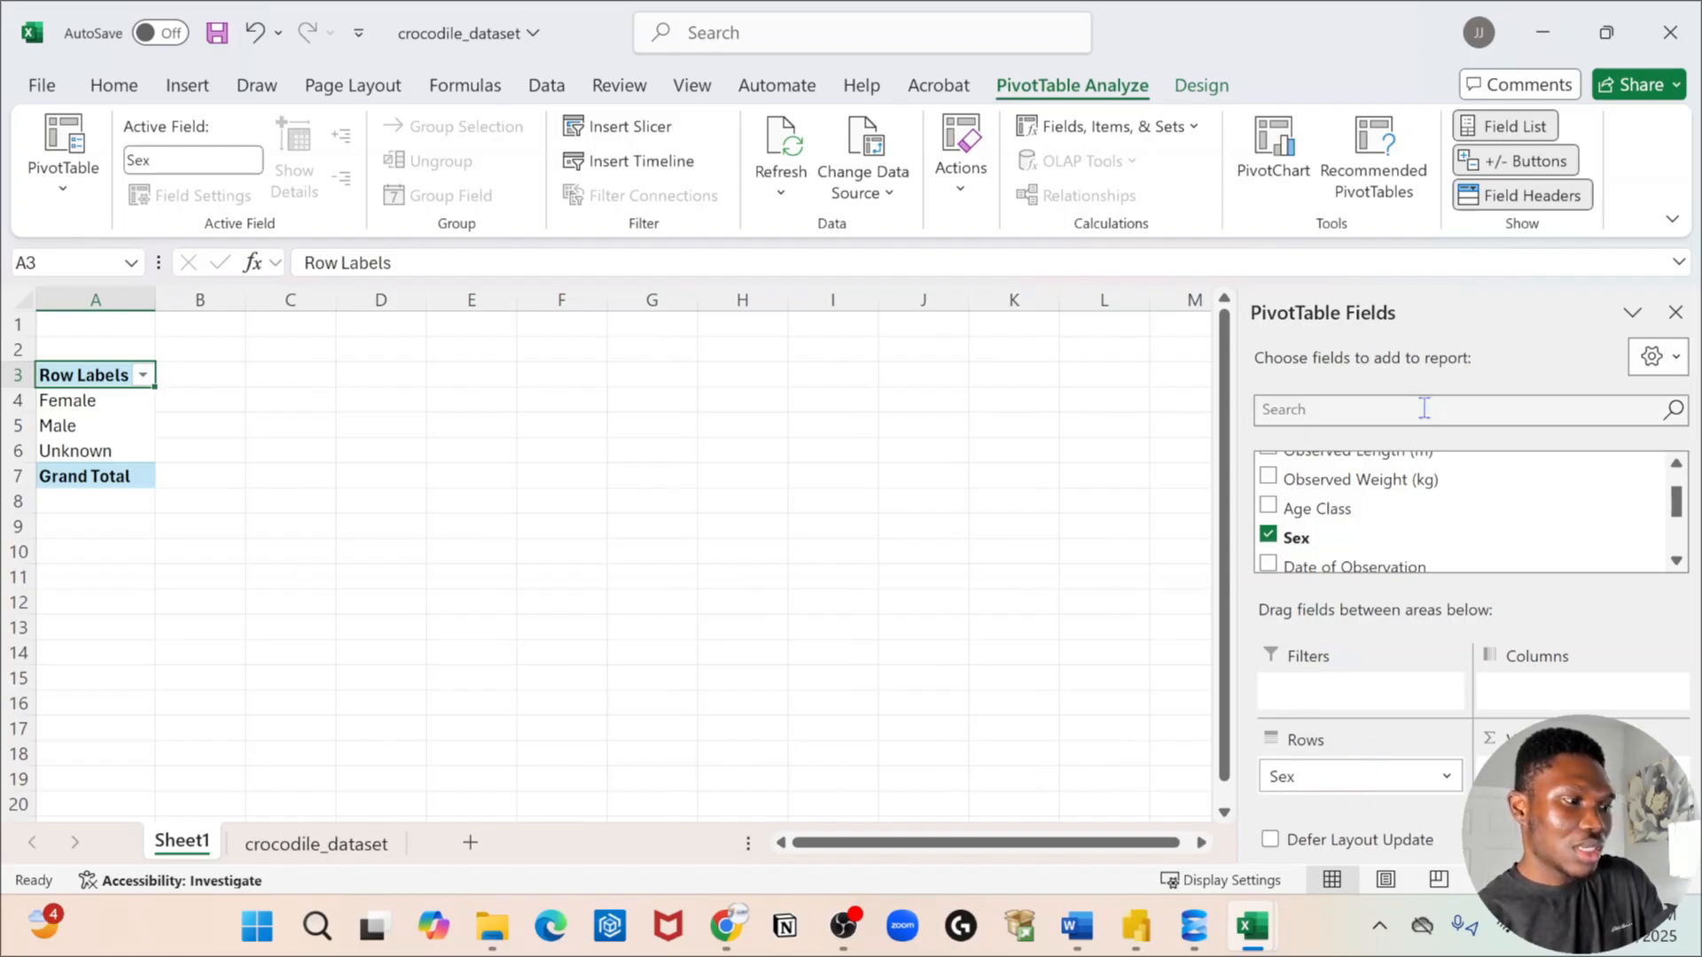
pyautogui.scroll(1, 1394, 523)
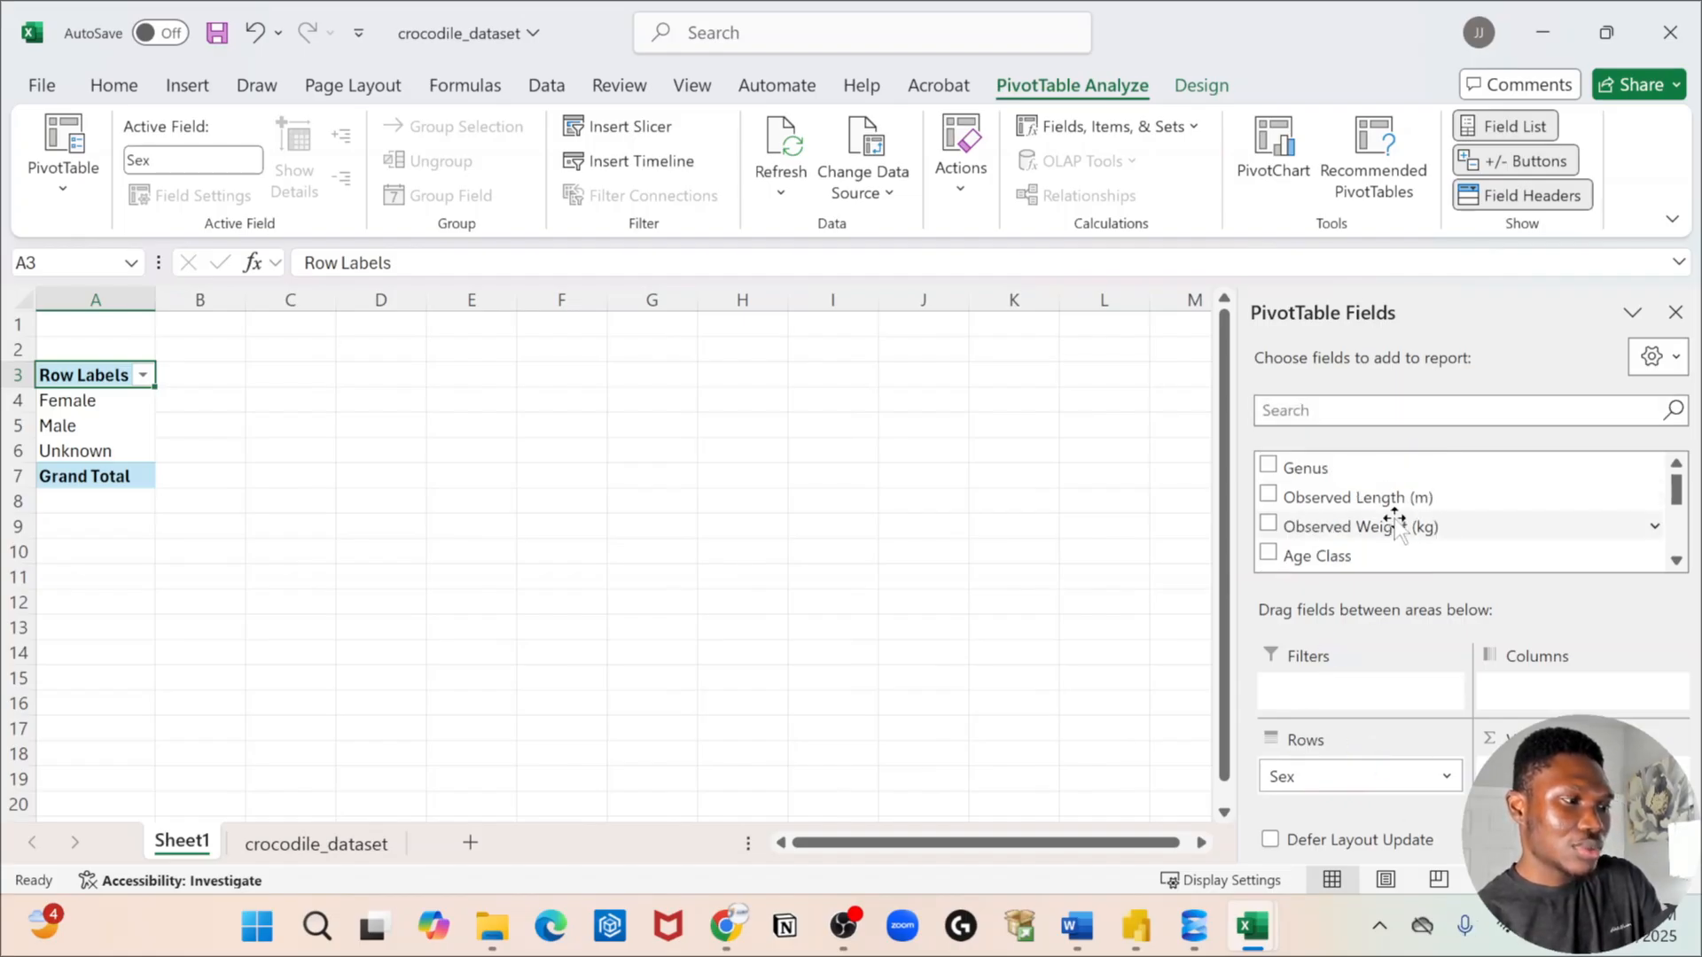
pyautogui.click(1268, 465)
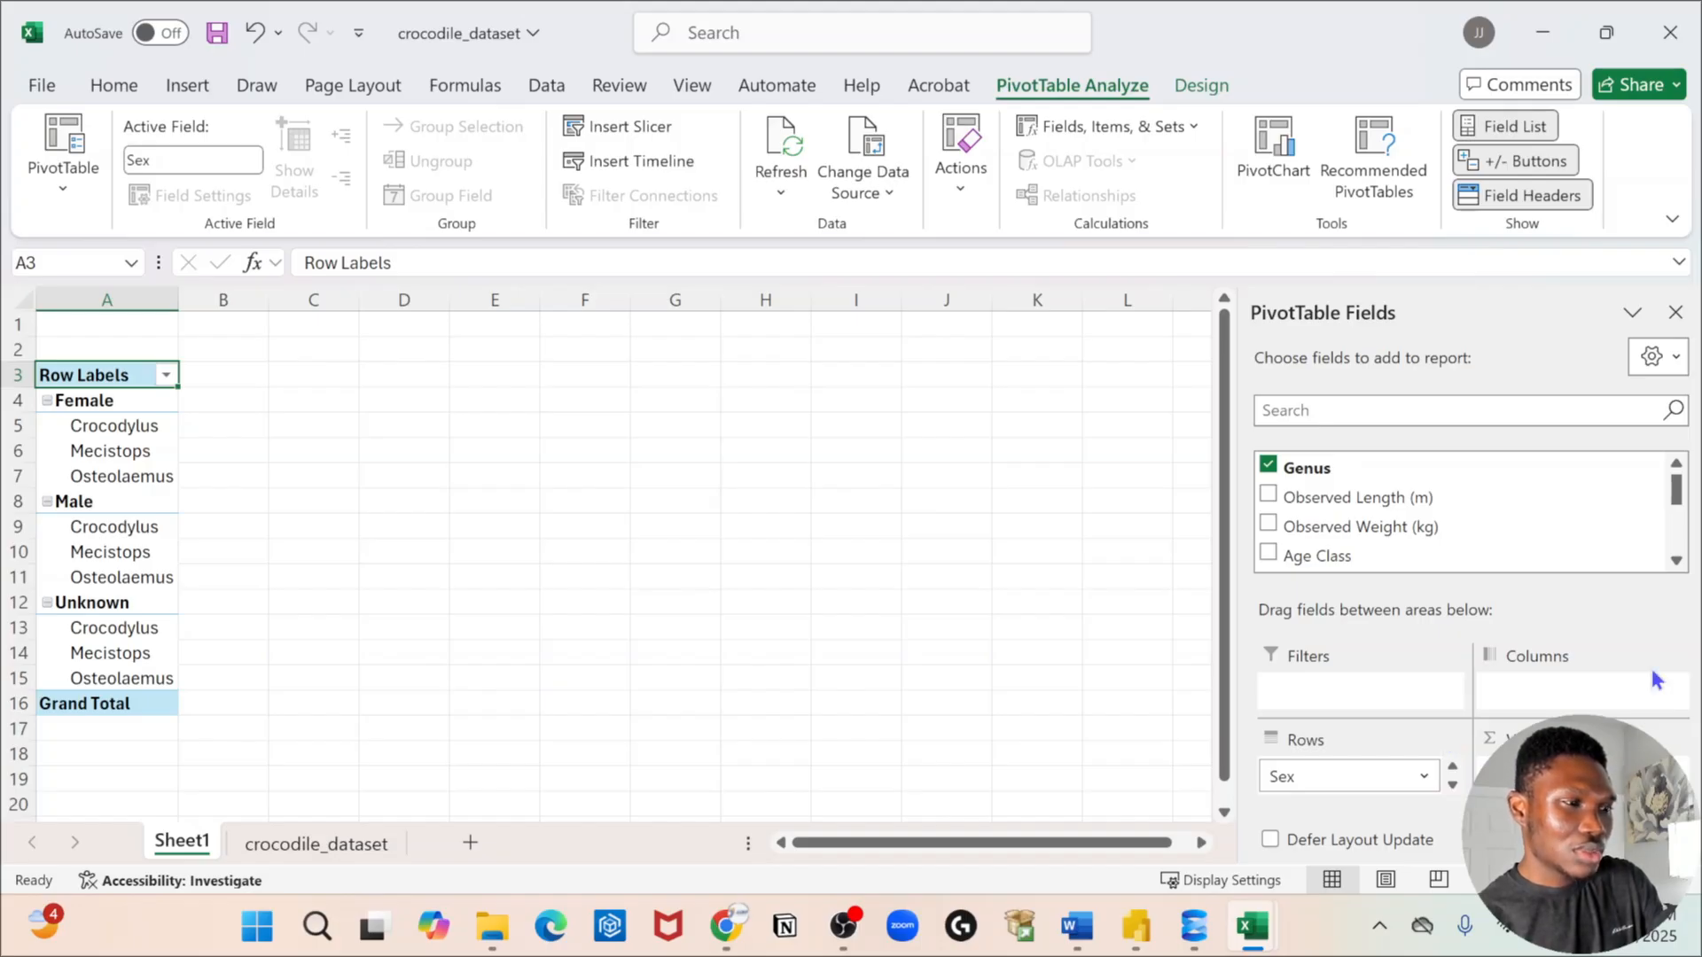
# Remove Genus from the PivotTable's row fields and add Observed Length (m) as a value field.
pyautogui.scroll(-5, 1667, 514)
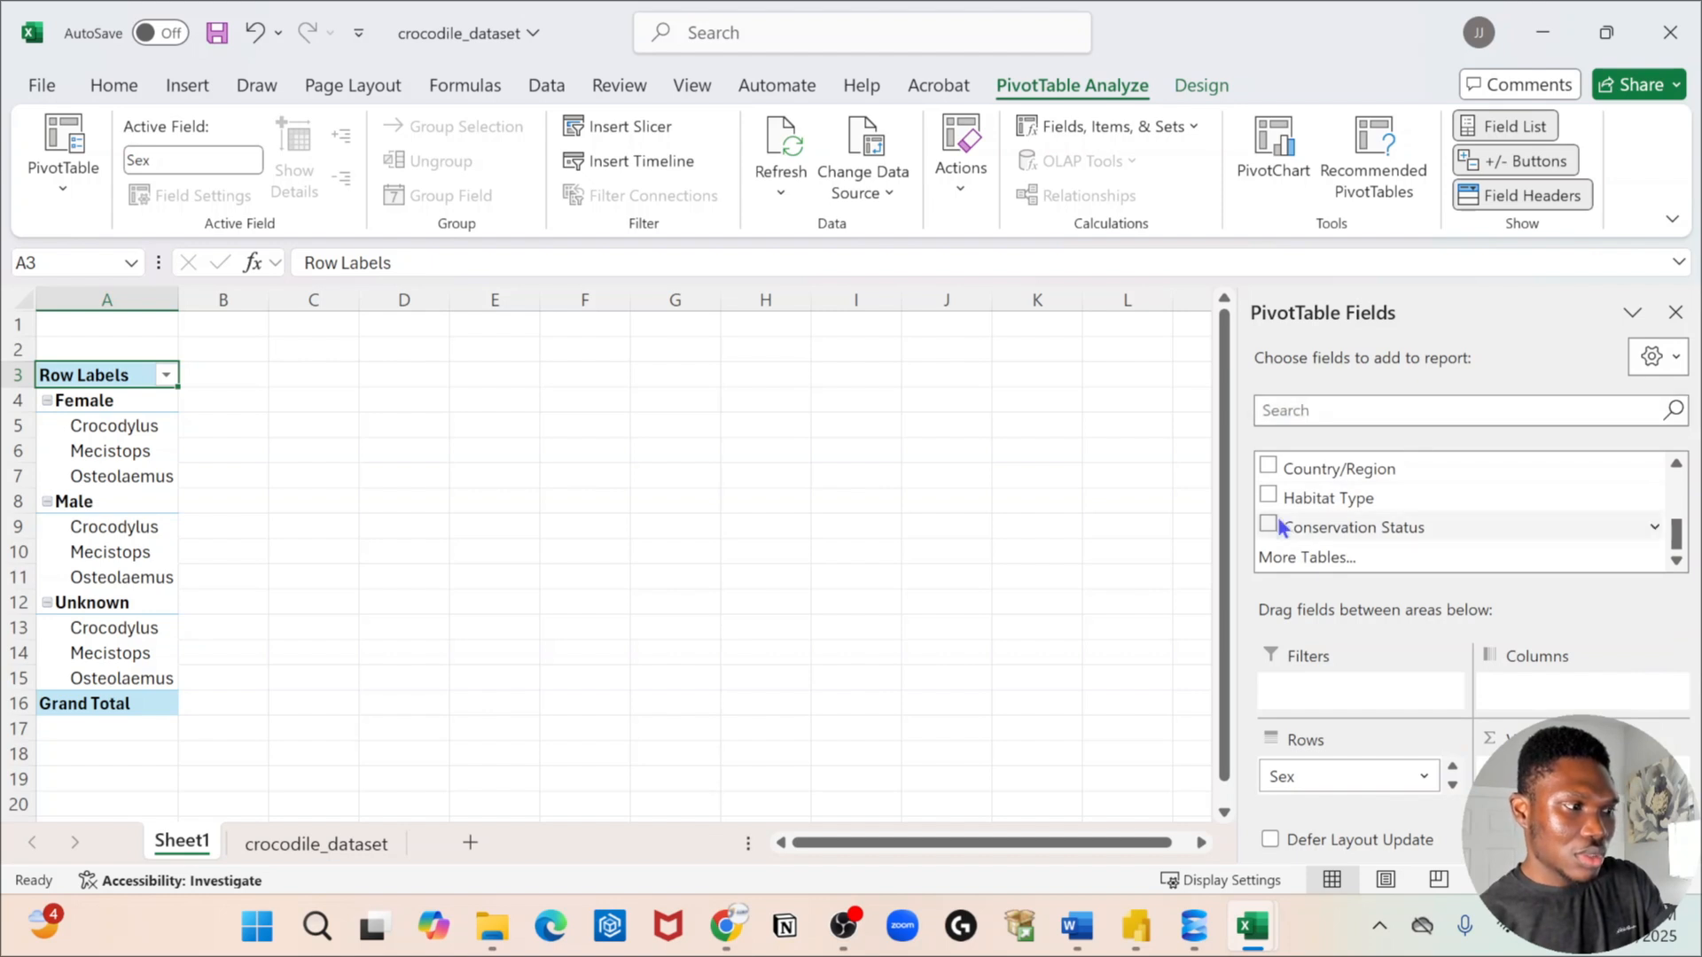
pyautogui.scroll(5, 1290, 518)
pyautogui.click(1265, 465)
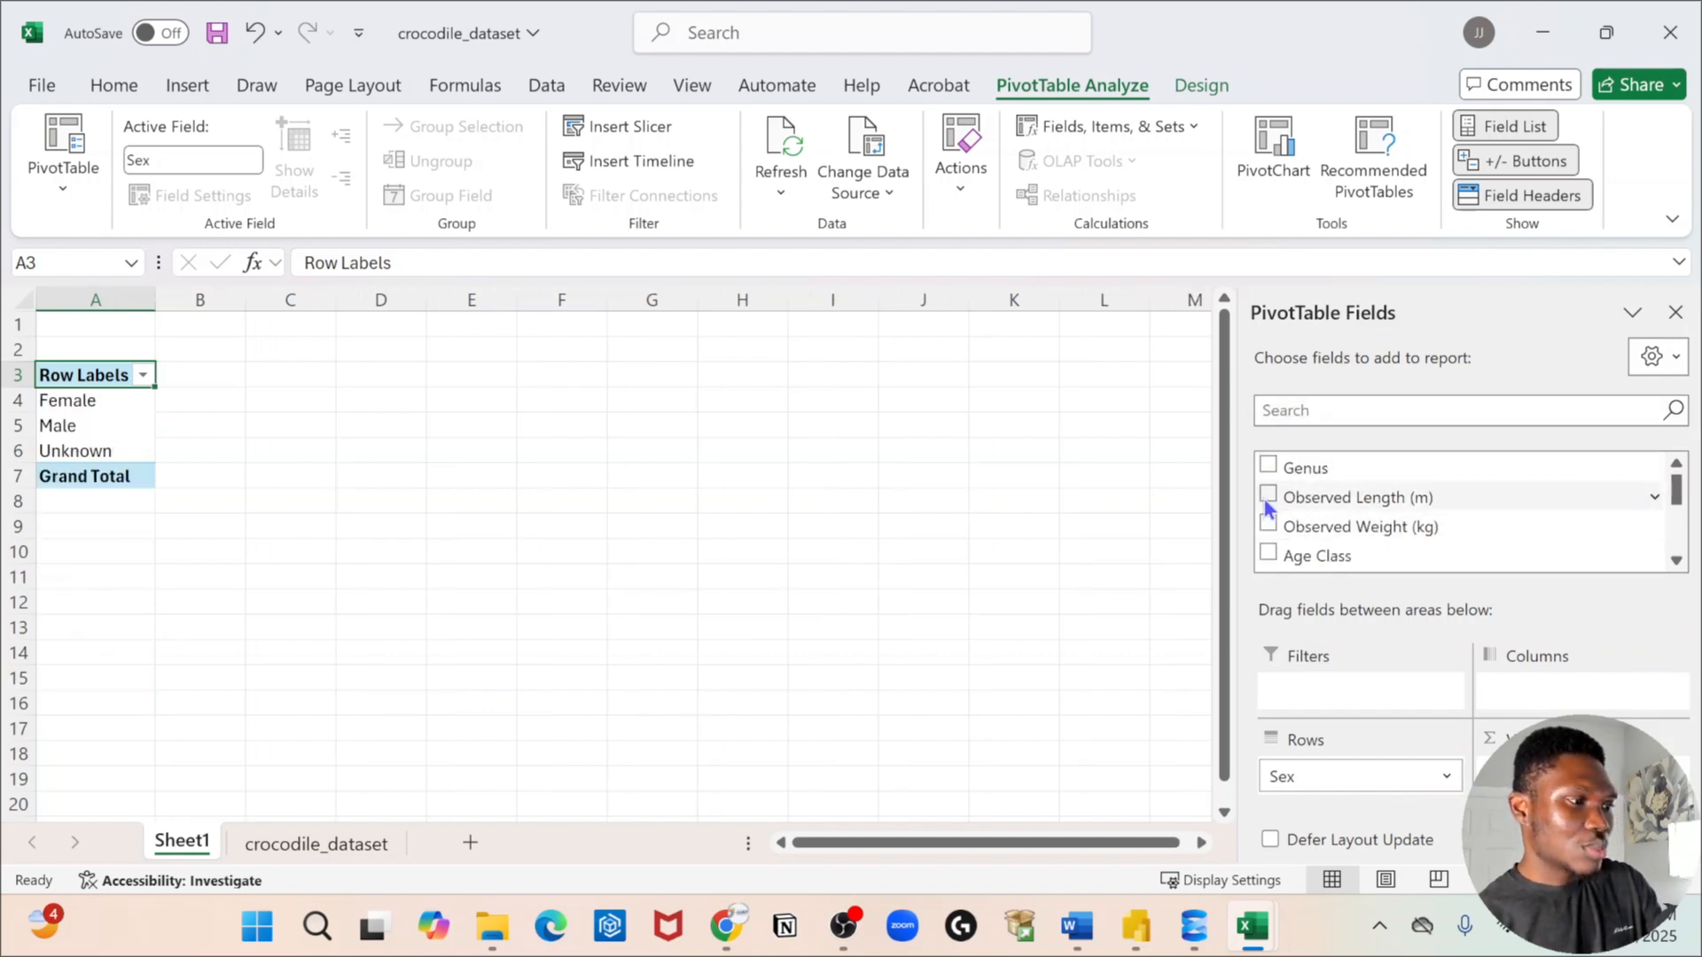
pyautogui.click(1267, 498)
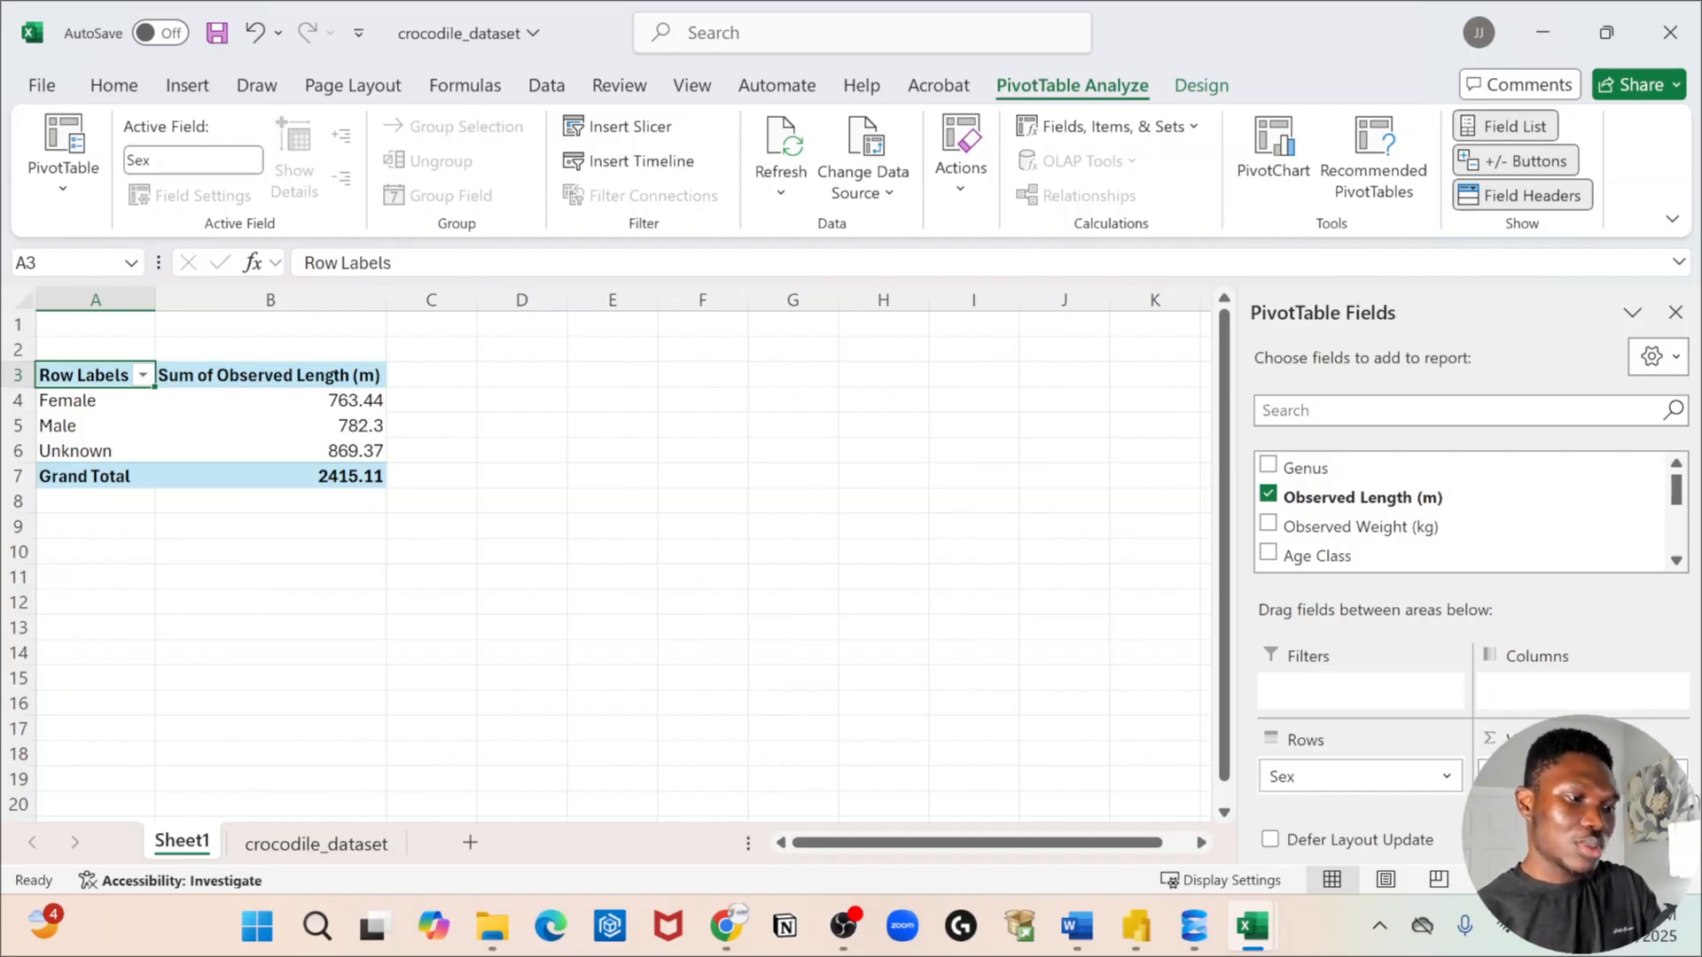
# Change the Observed Length (m) value field to summarise by Count.
pyautogui.click(1670, 776)
pyautogui.click(1524, 743)
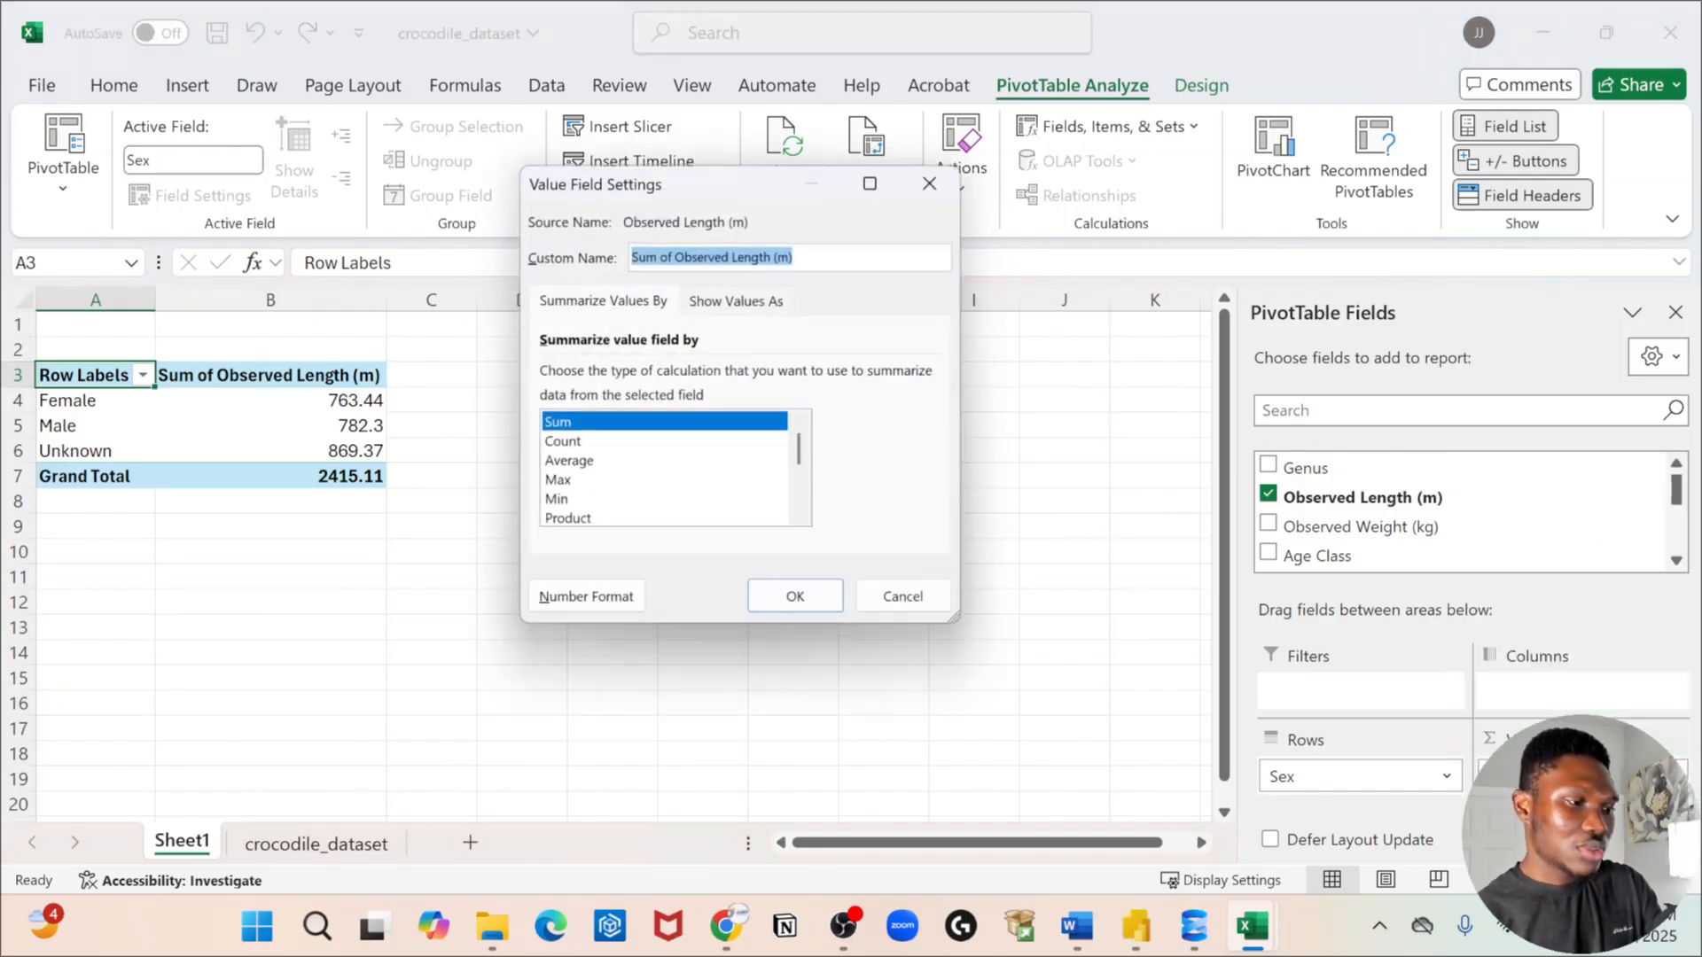
pyautogui.click(645, 445)
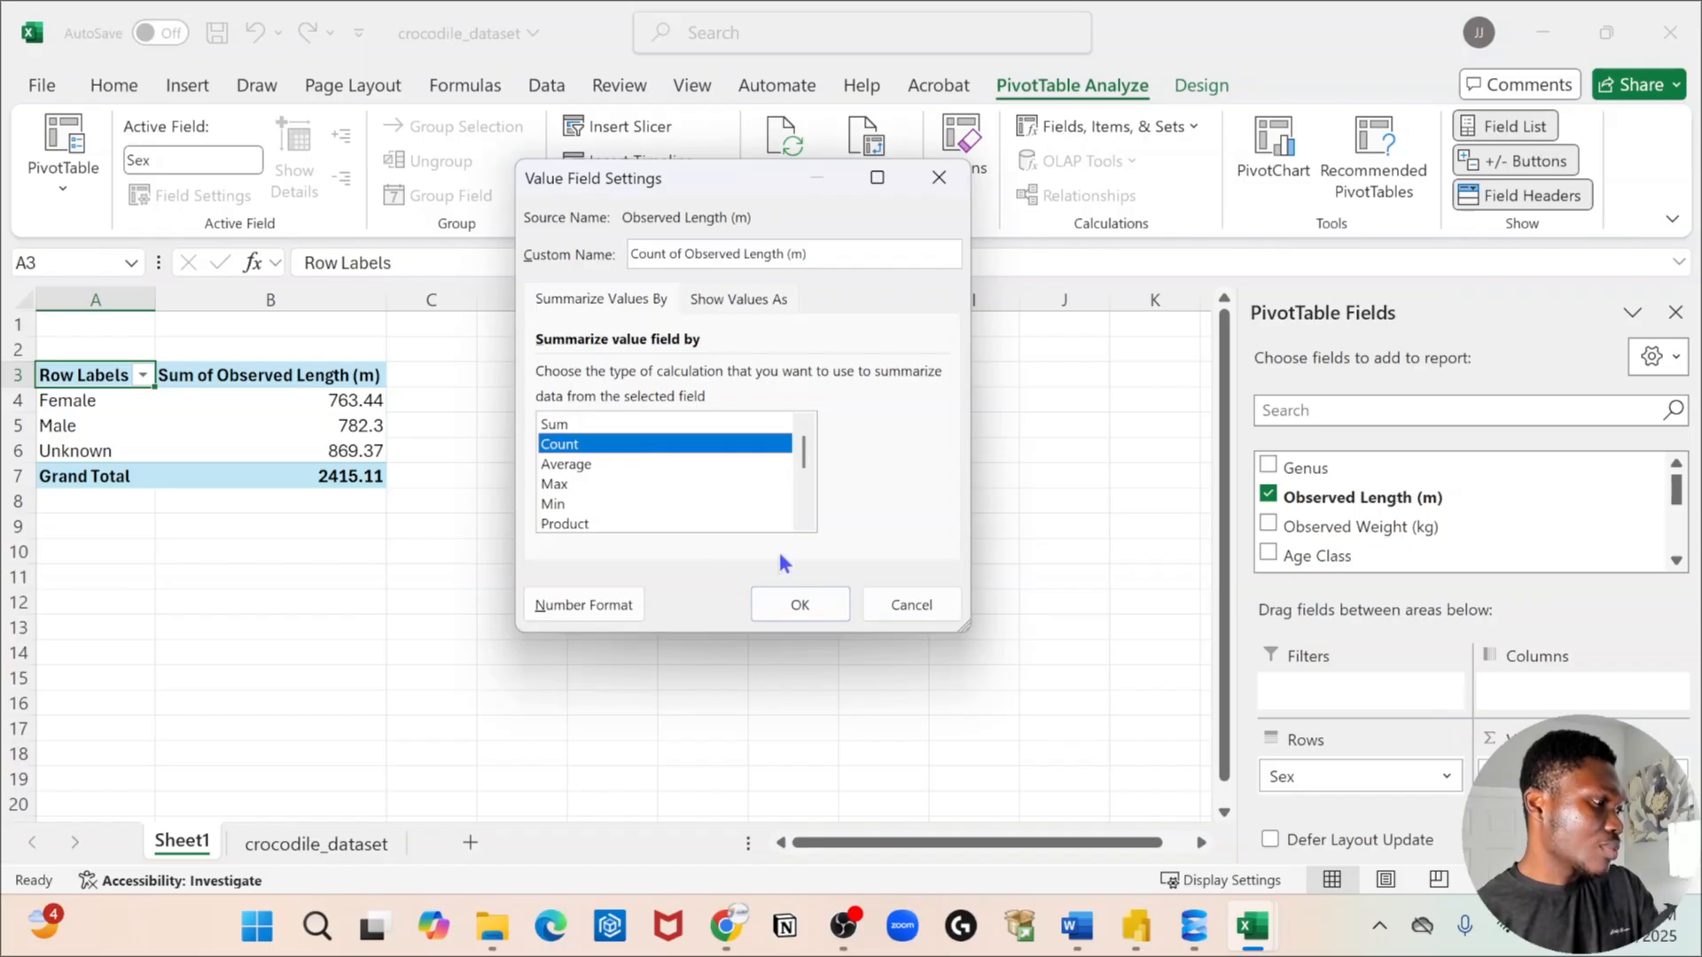
pyautogui.click(802, 601)
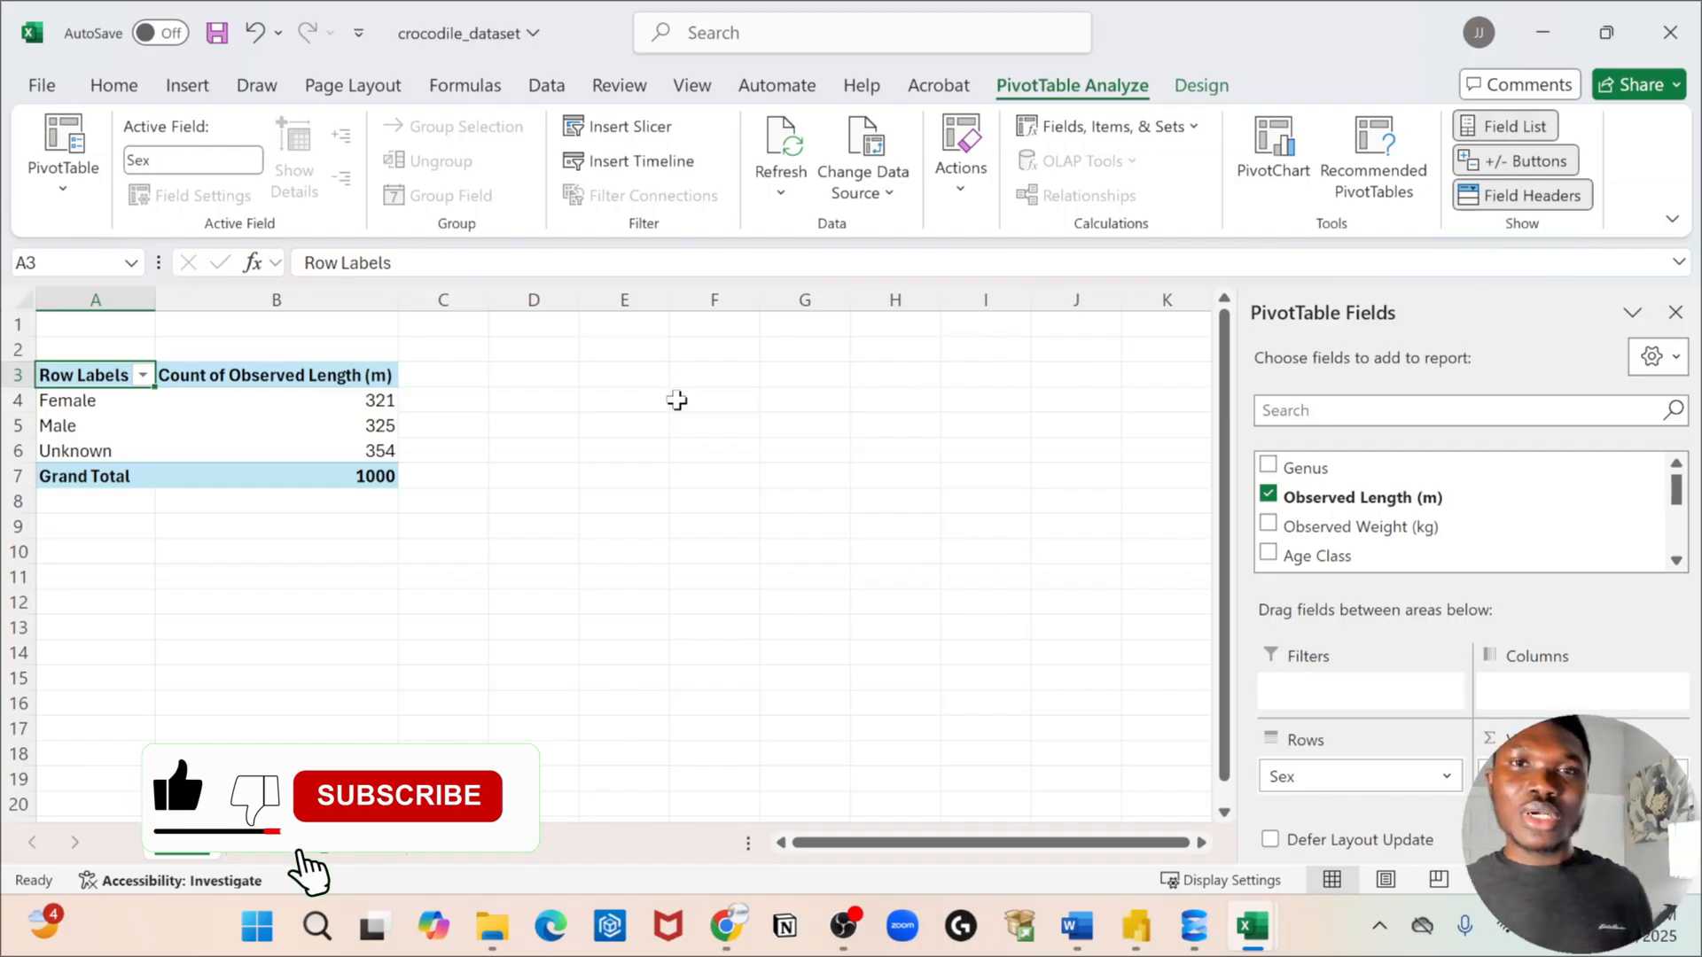
# Beside the PivotTable, enter the header Age in H3 with the values 30, 34 and 50 in H4:H6.
pyautogui.click(893, 410)
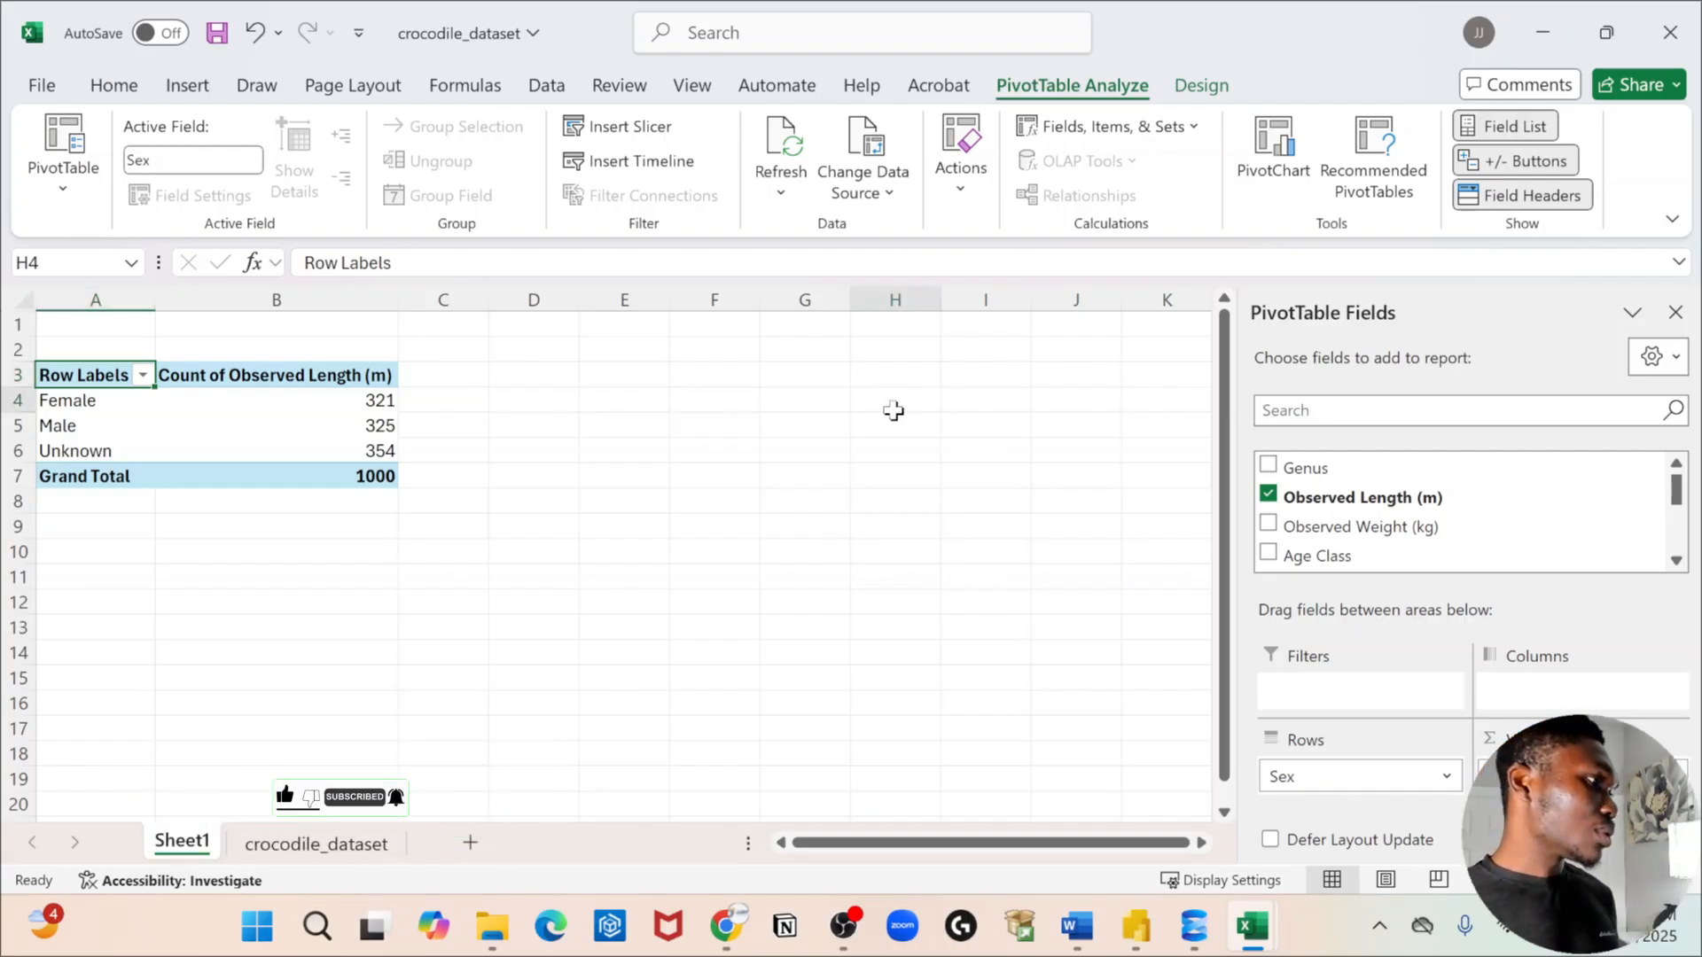
pyautogui.click(892, 376)
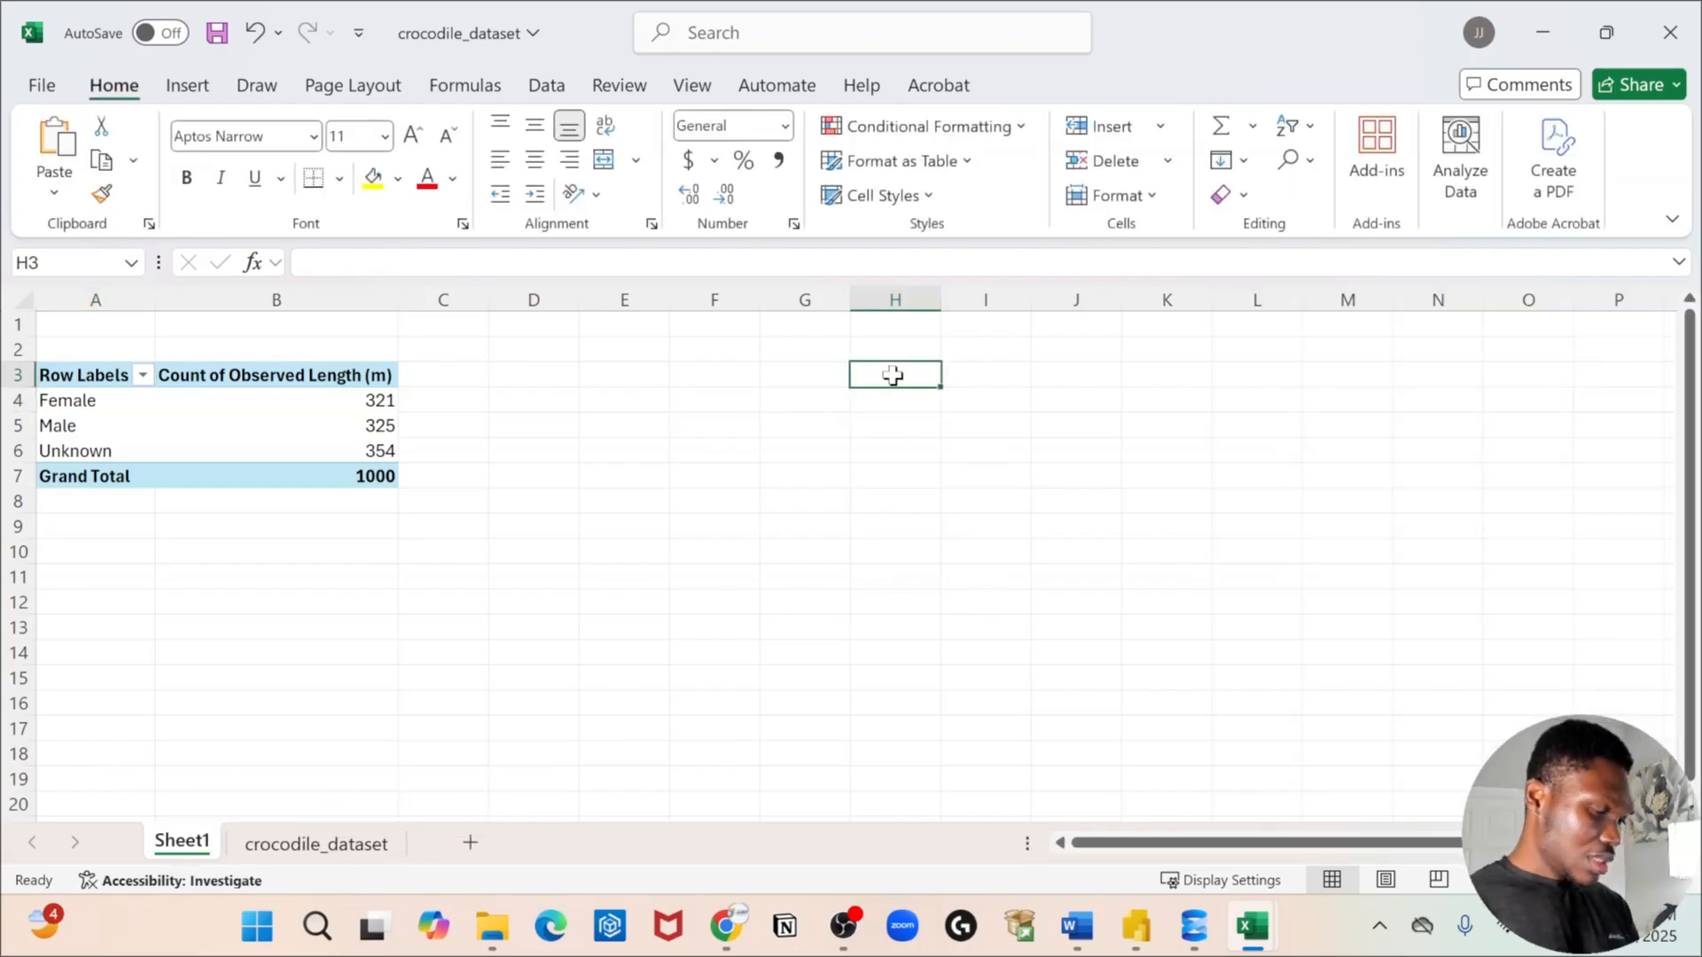
pyautogui.write('a')
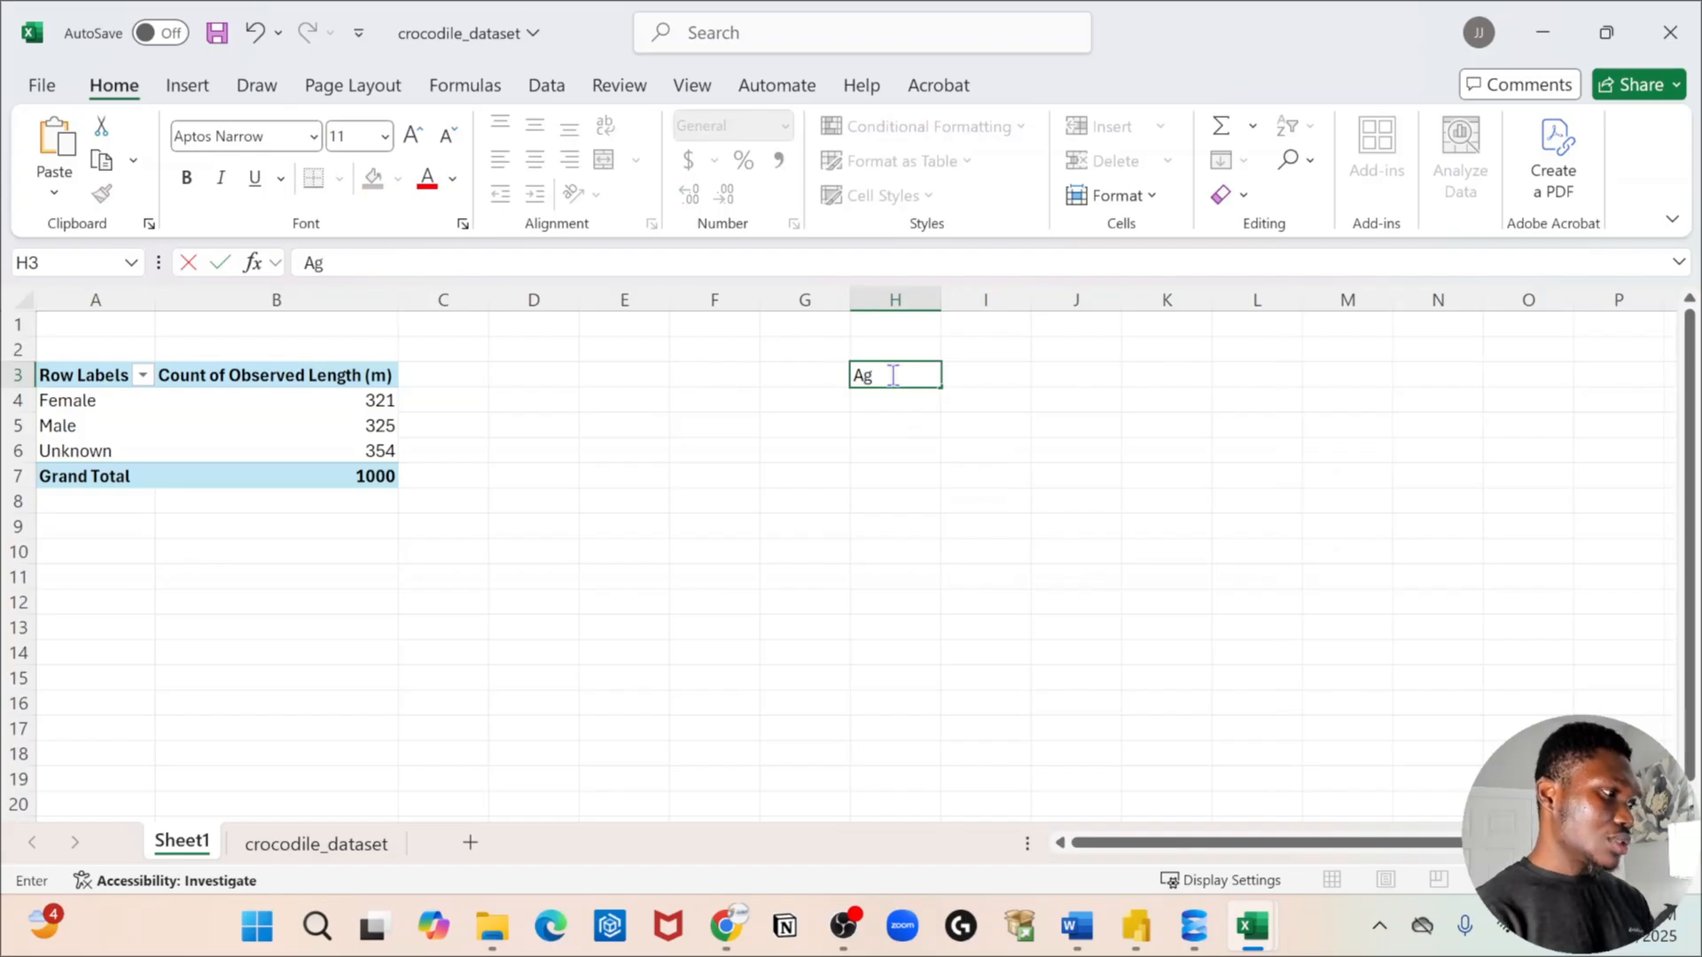
pyautogui.click(908, 422)
pyautogui.click(897, 403)
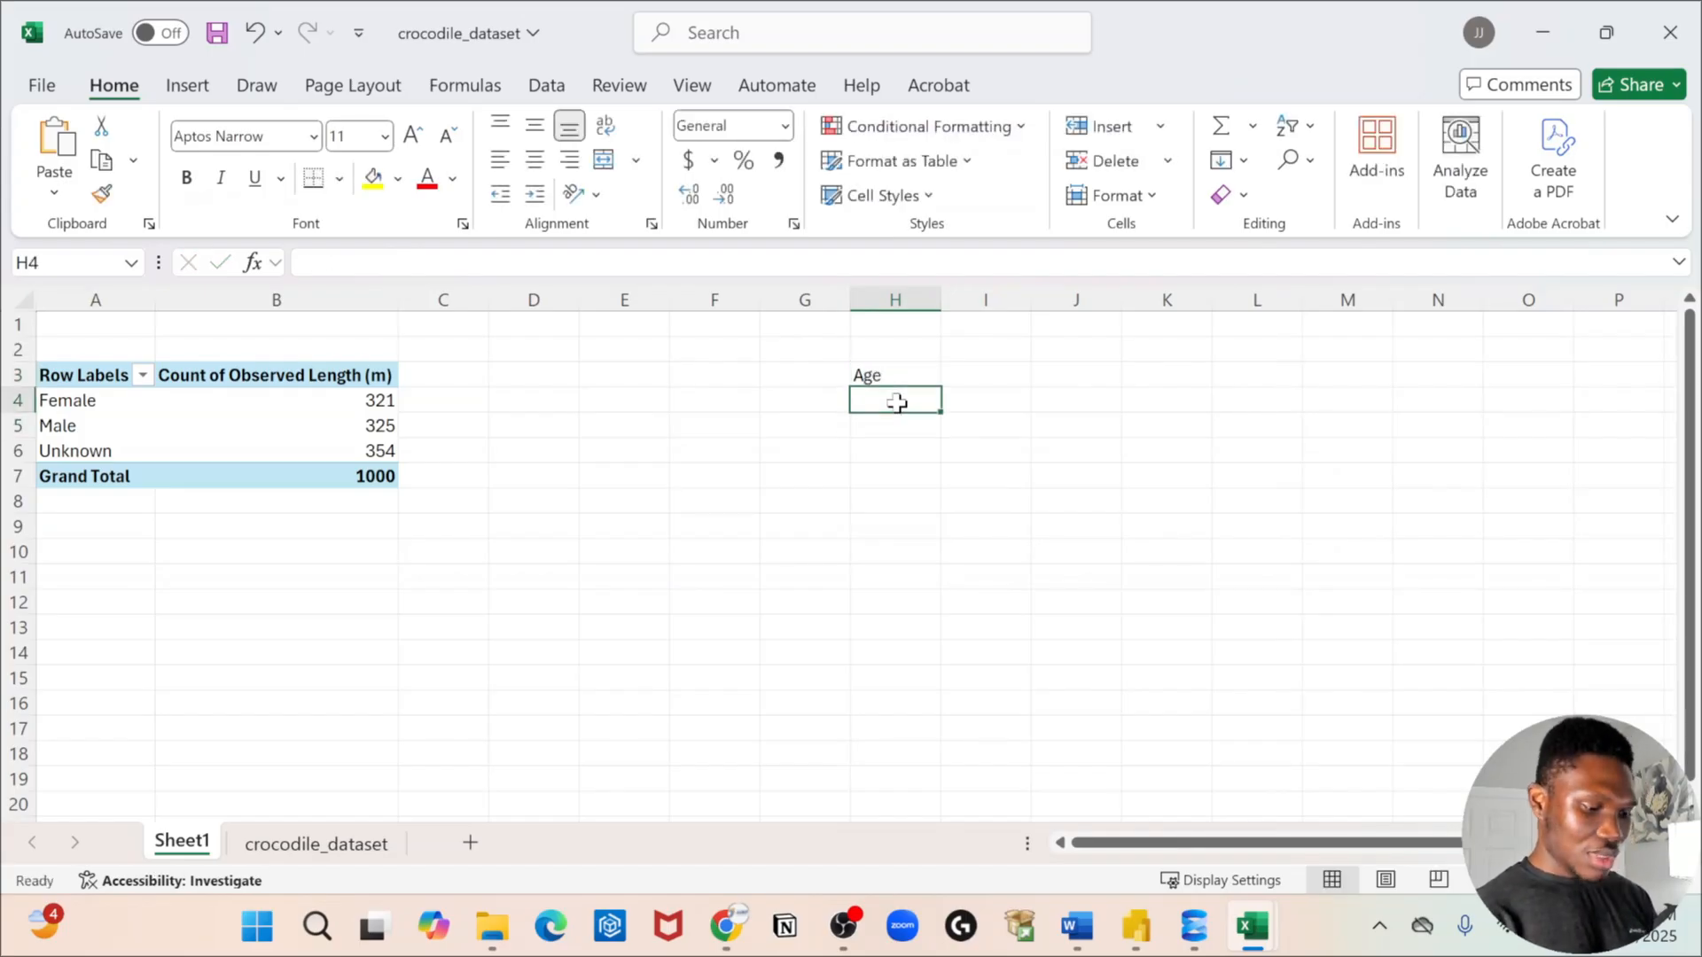
pyautogui.write('30')
pyautogui.click(910, 424)
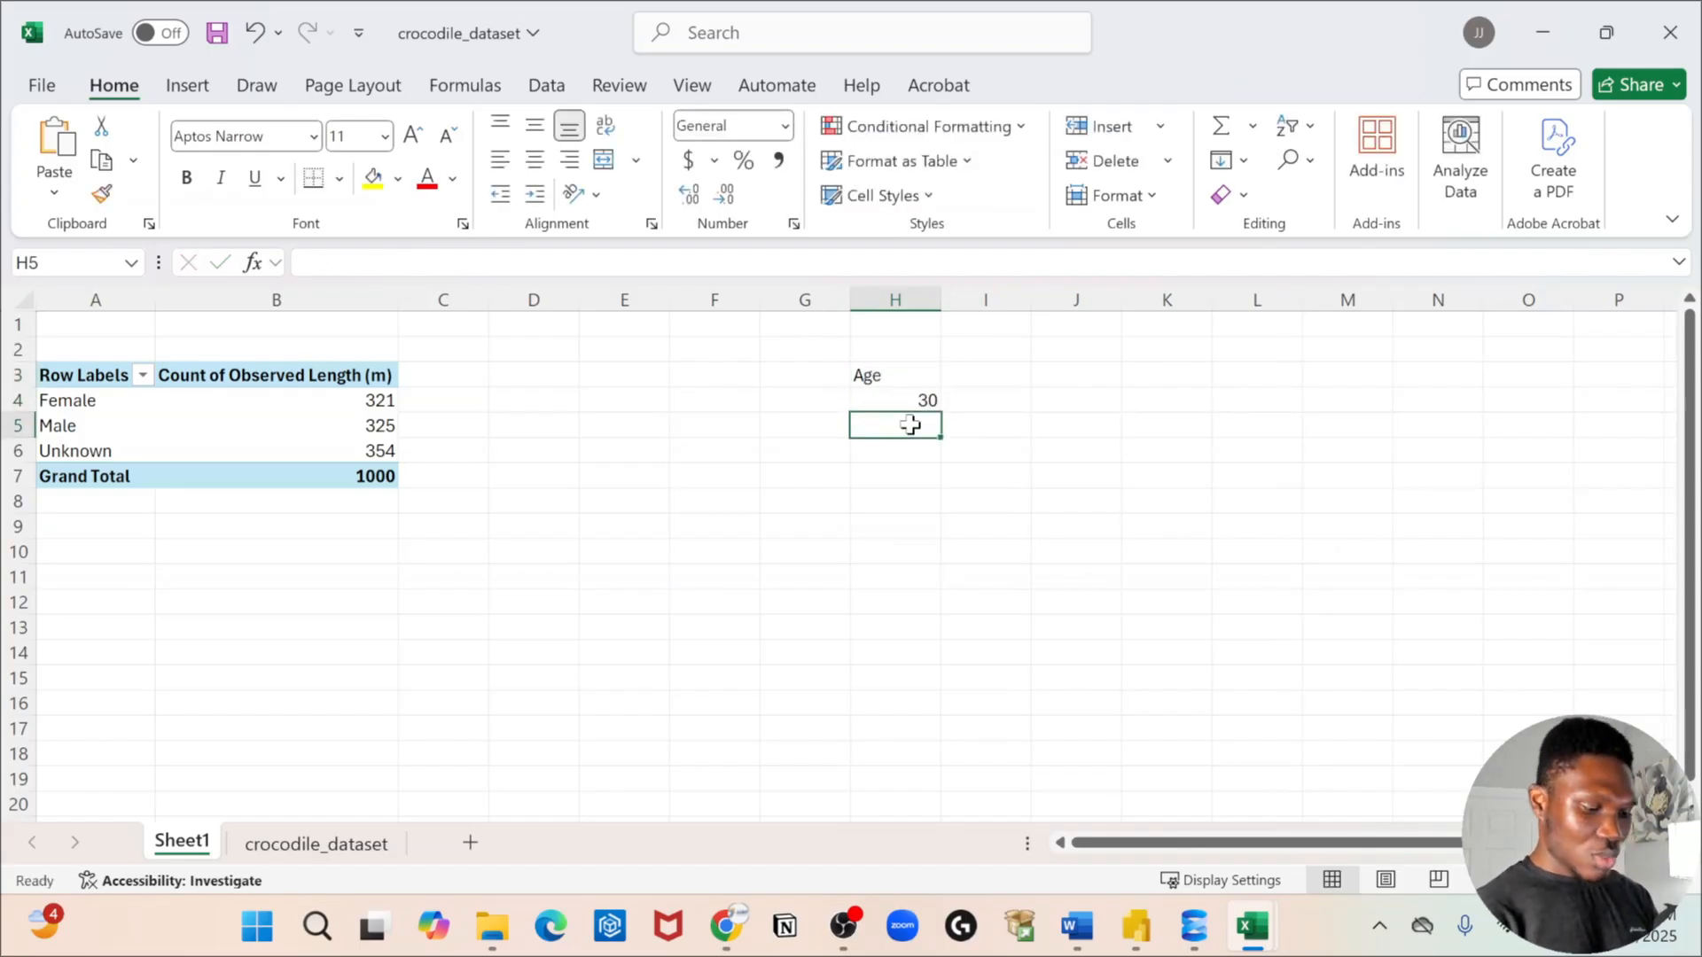
pyautogui.write('34')
pyautogui.click(920, 477)
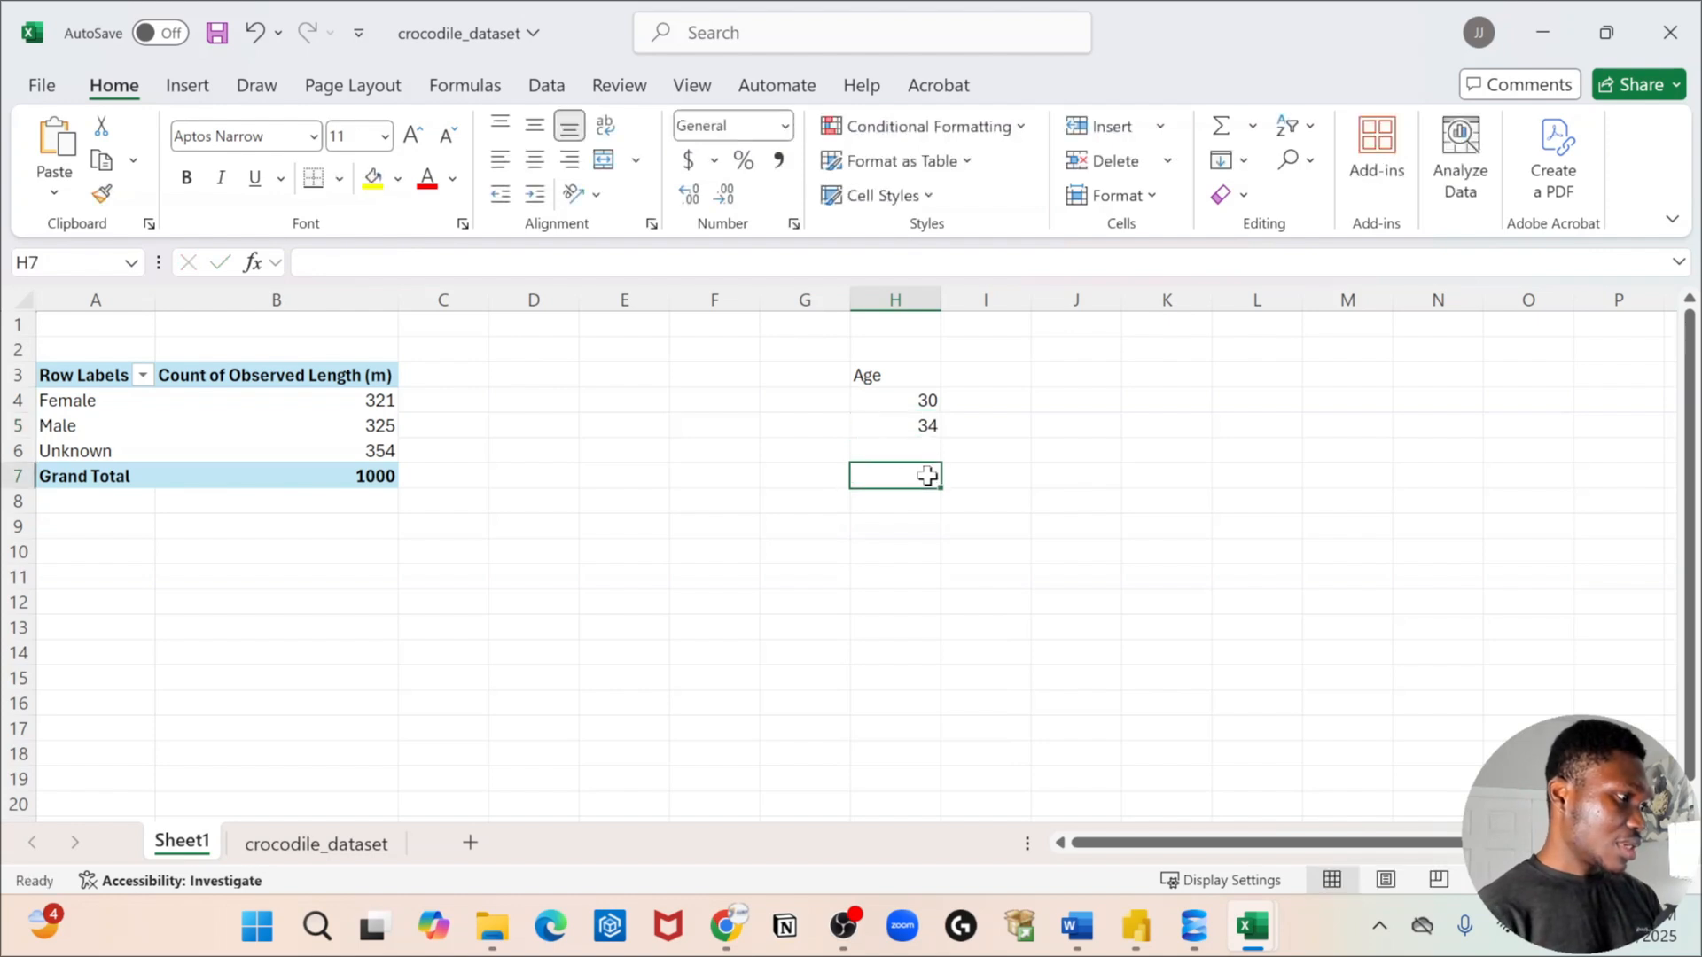
pyautogui.click(894, 446)
pyautogui.write('50')
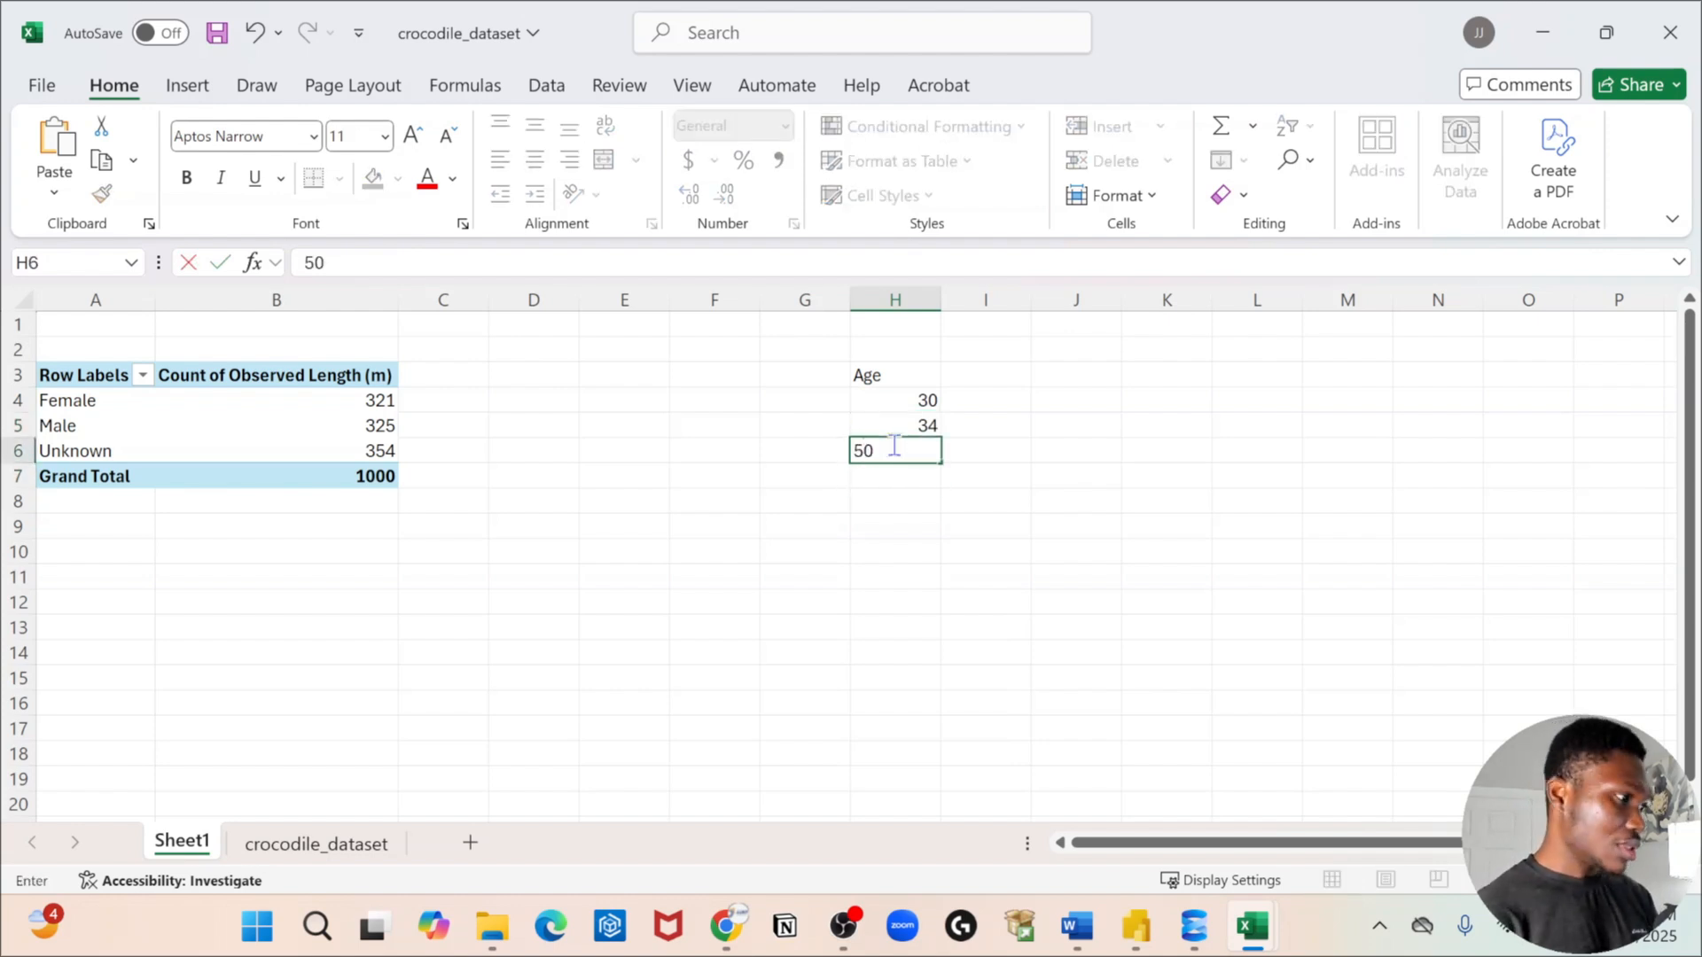
pyautogui.click(978, 470)
# Label the three example values male, female and male in G4:G6.
pyautogui.click(800, 399)
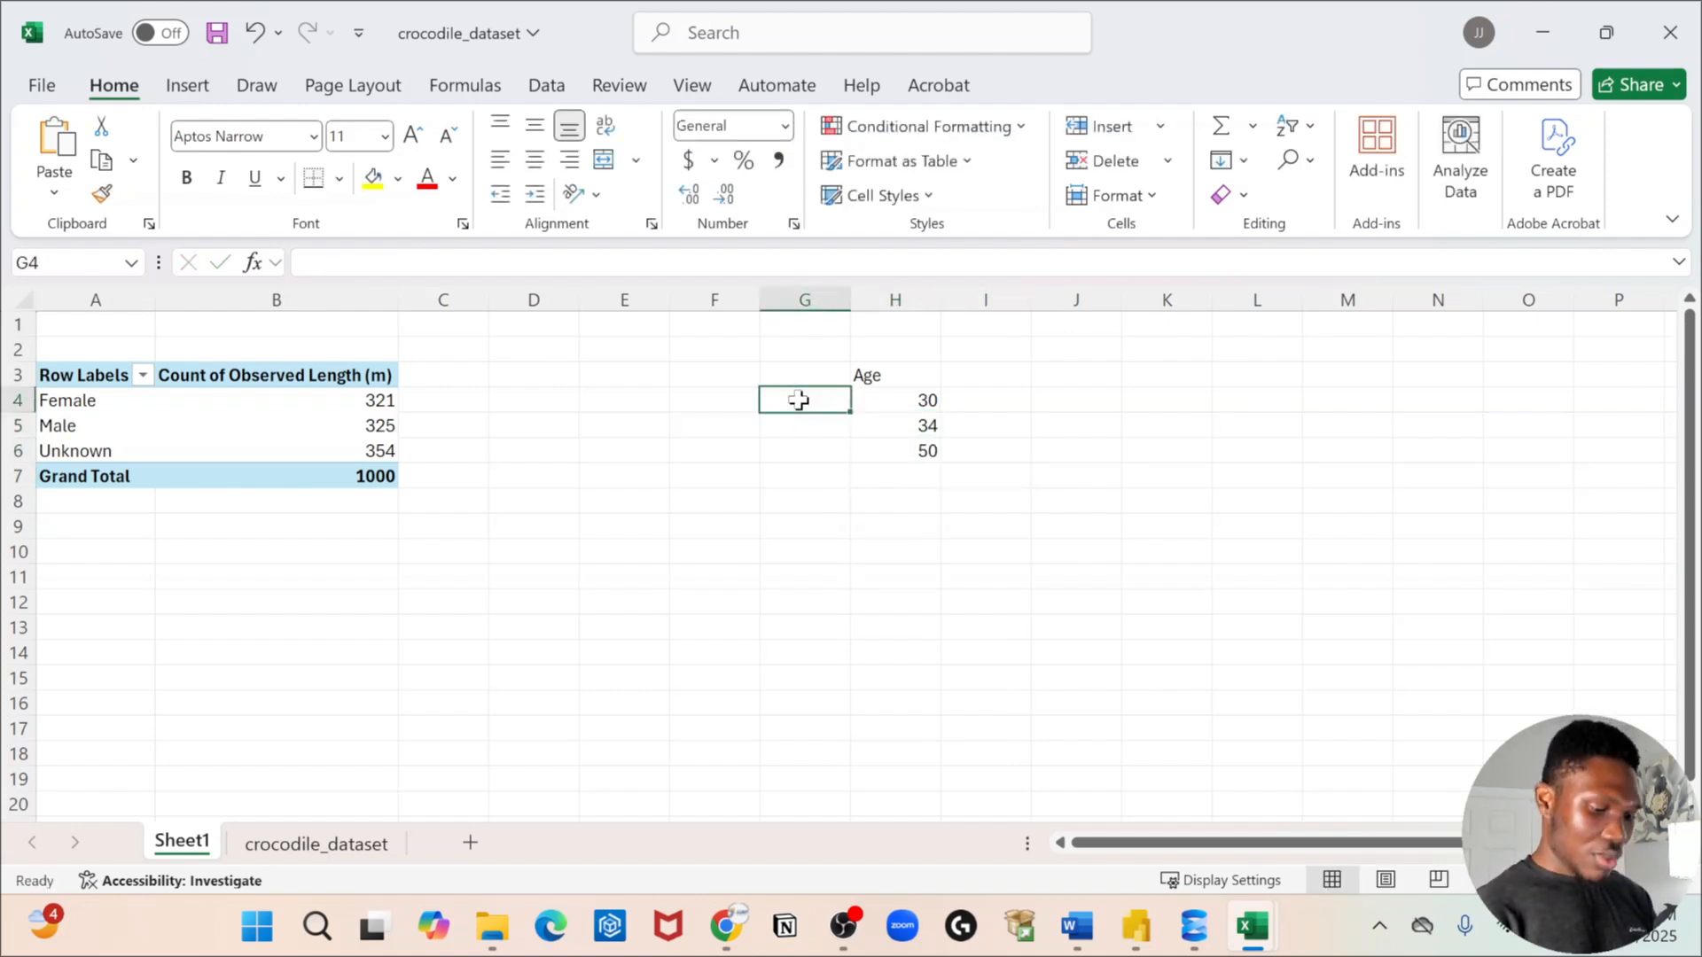
pyautogui.write('male')
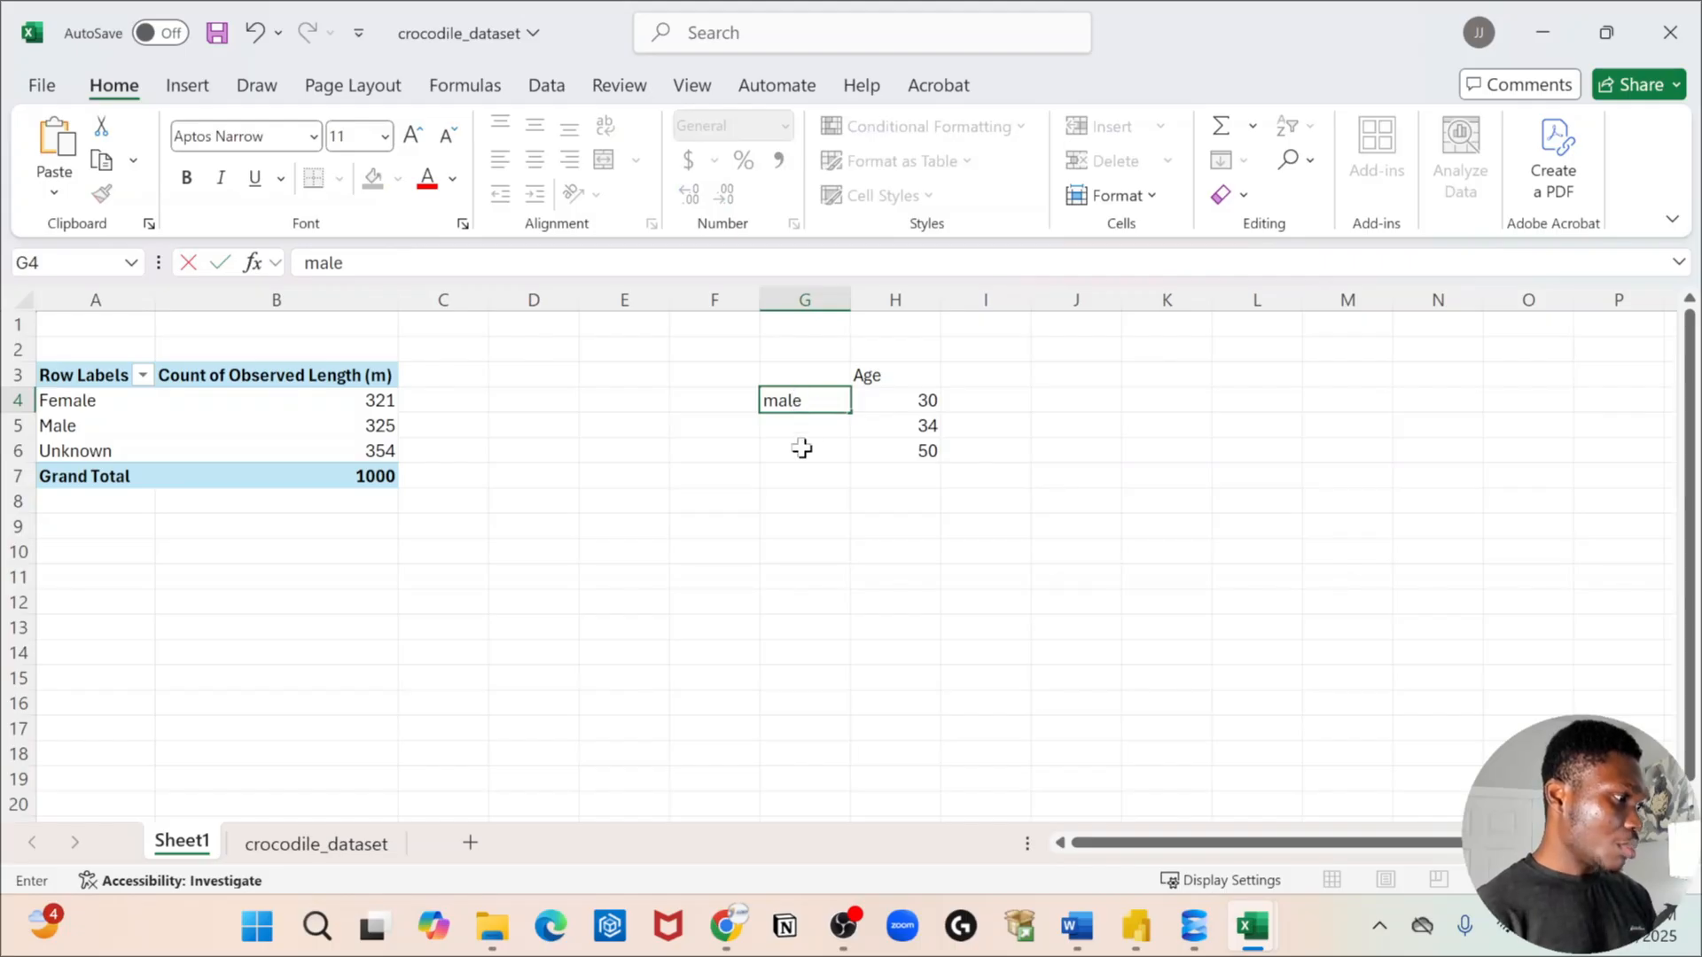
pyautogui.click(802, 423)
pyautogui.write('femal')
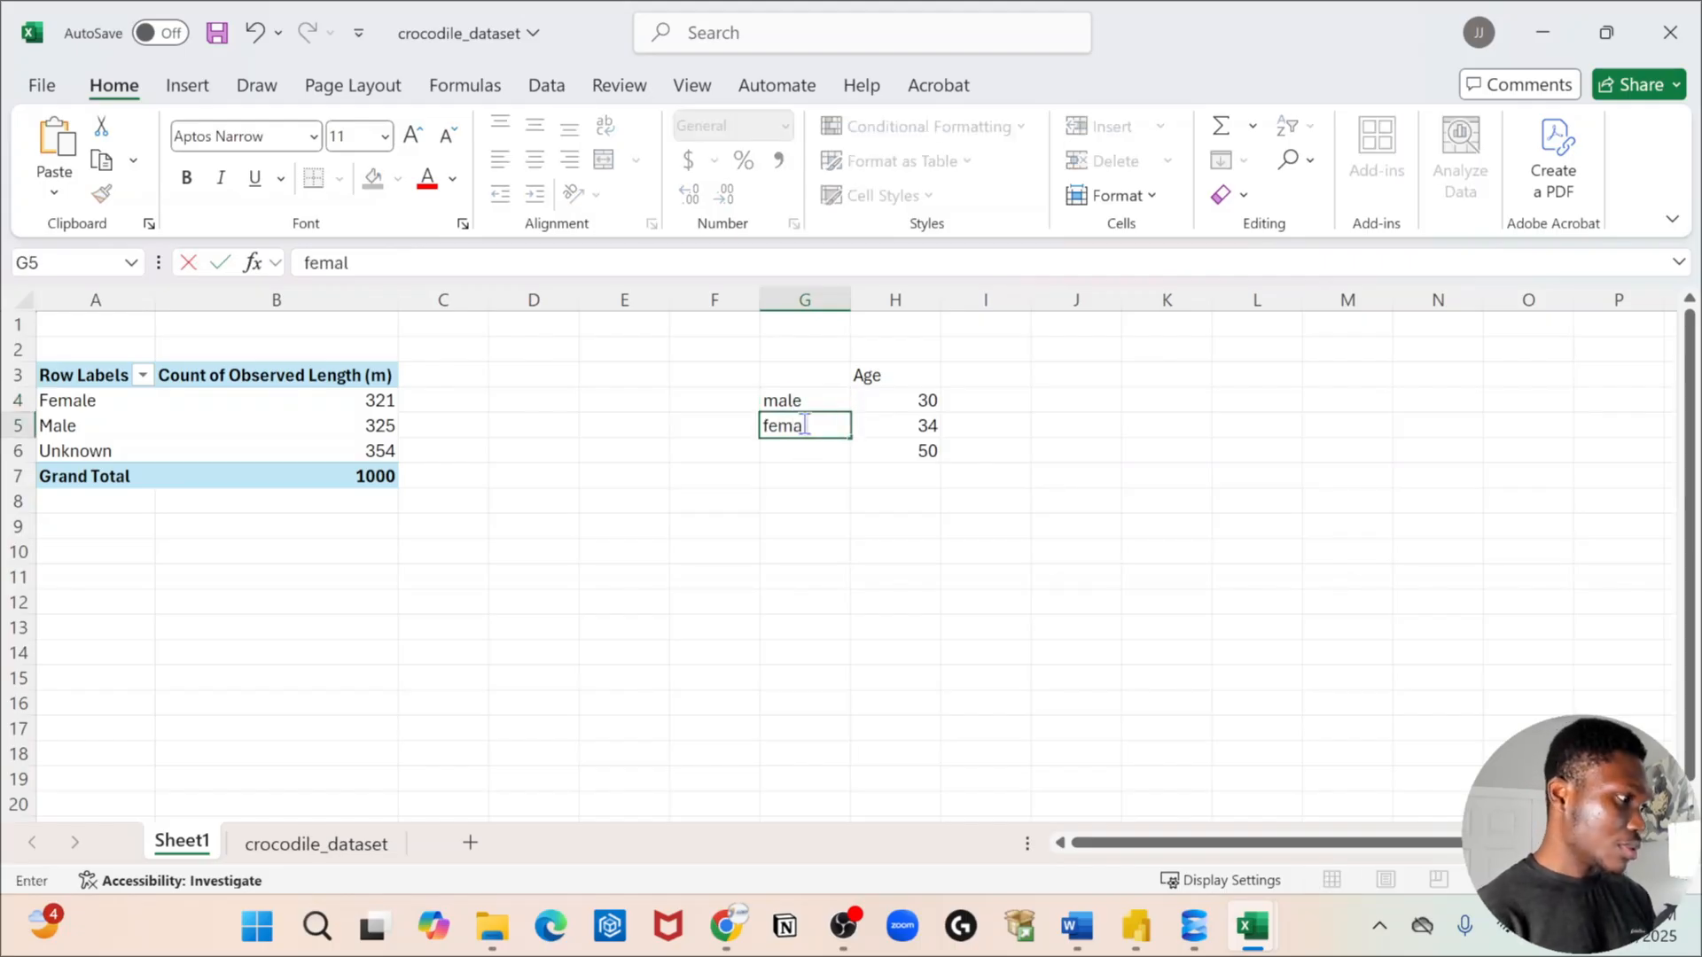
pyautogui.click(804, 425)
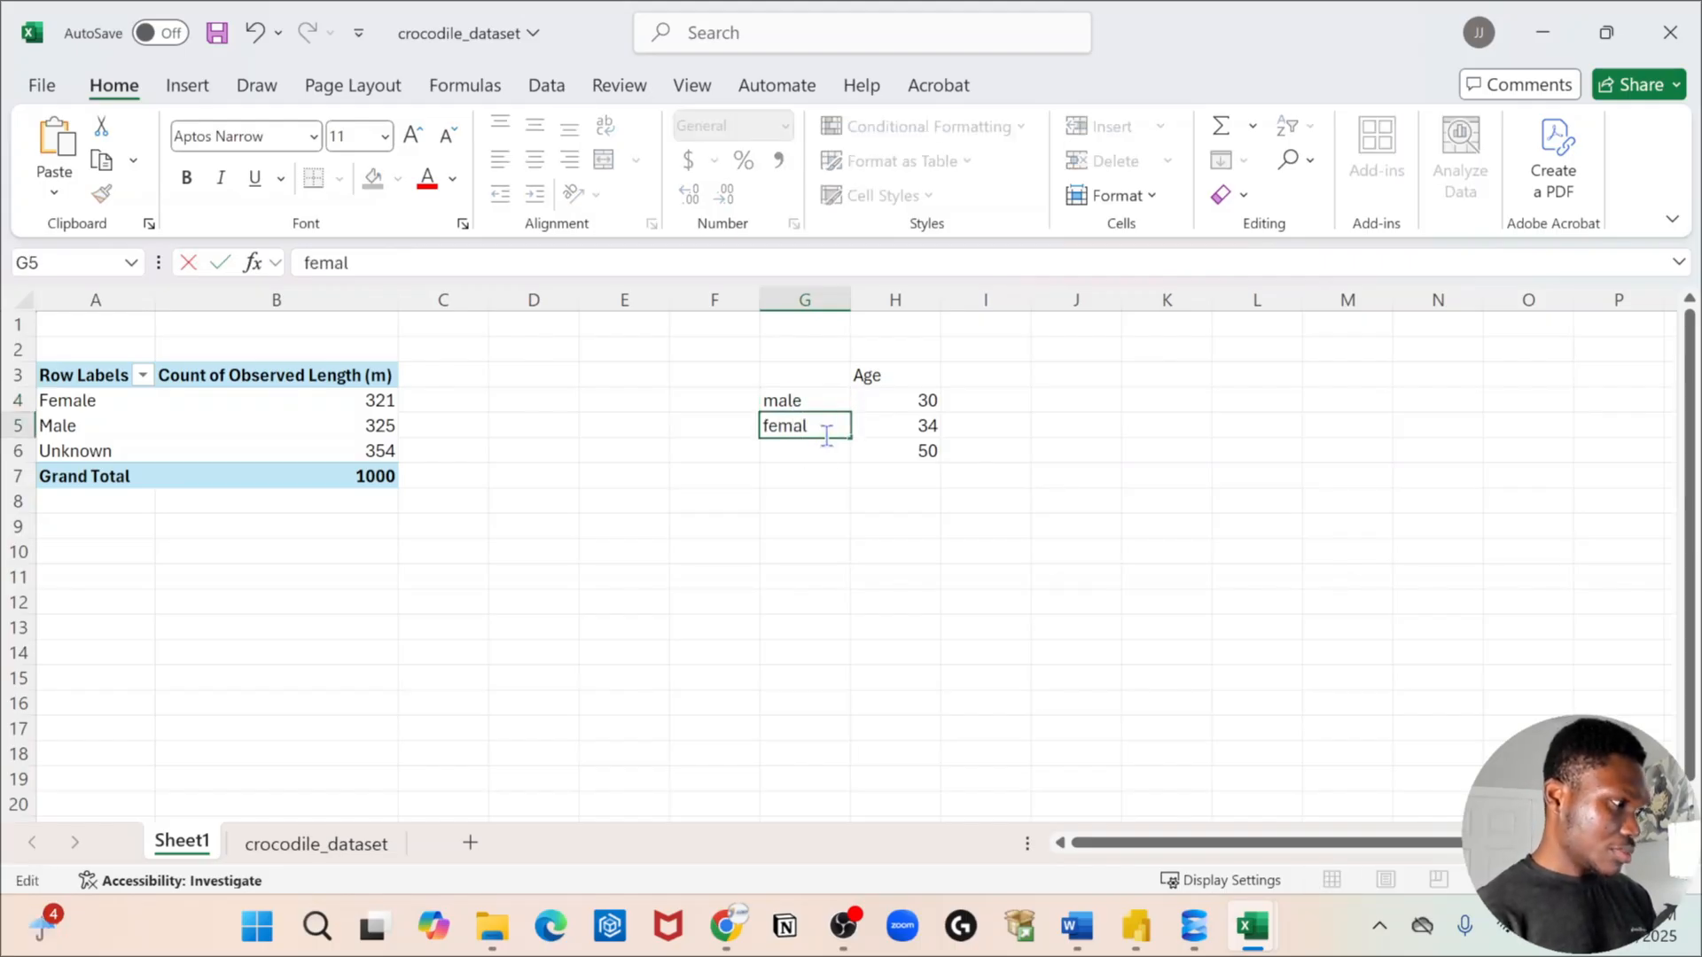
pyautogui.write('ale')
pyautogui.moveTo(826, 435); pyautogui.dragTo(779, 449)
pyautogui.click(832, 454)
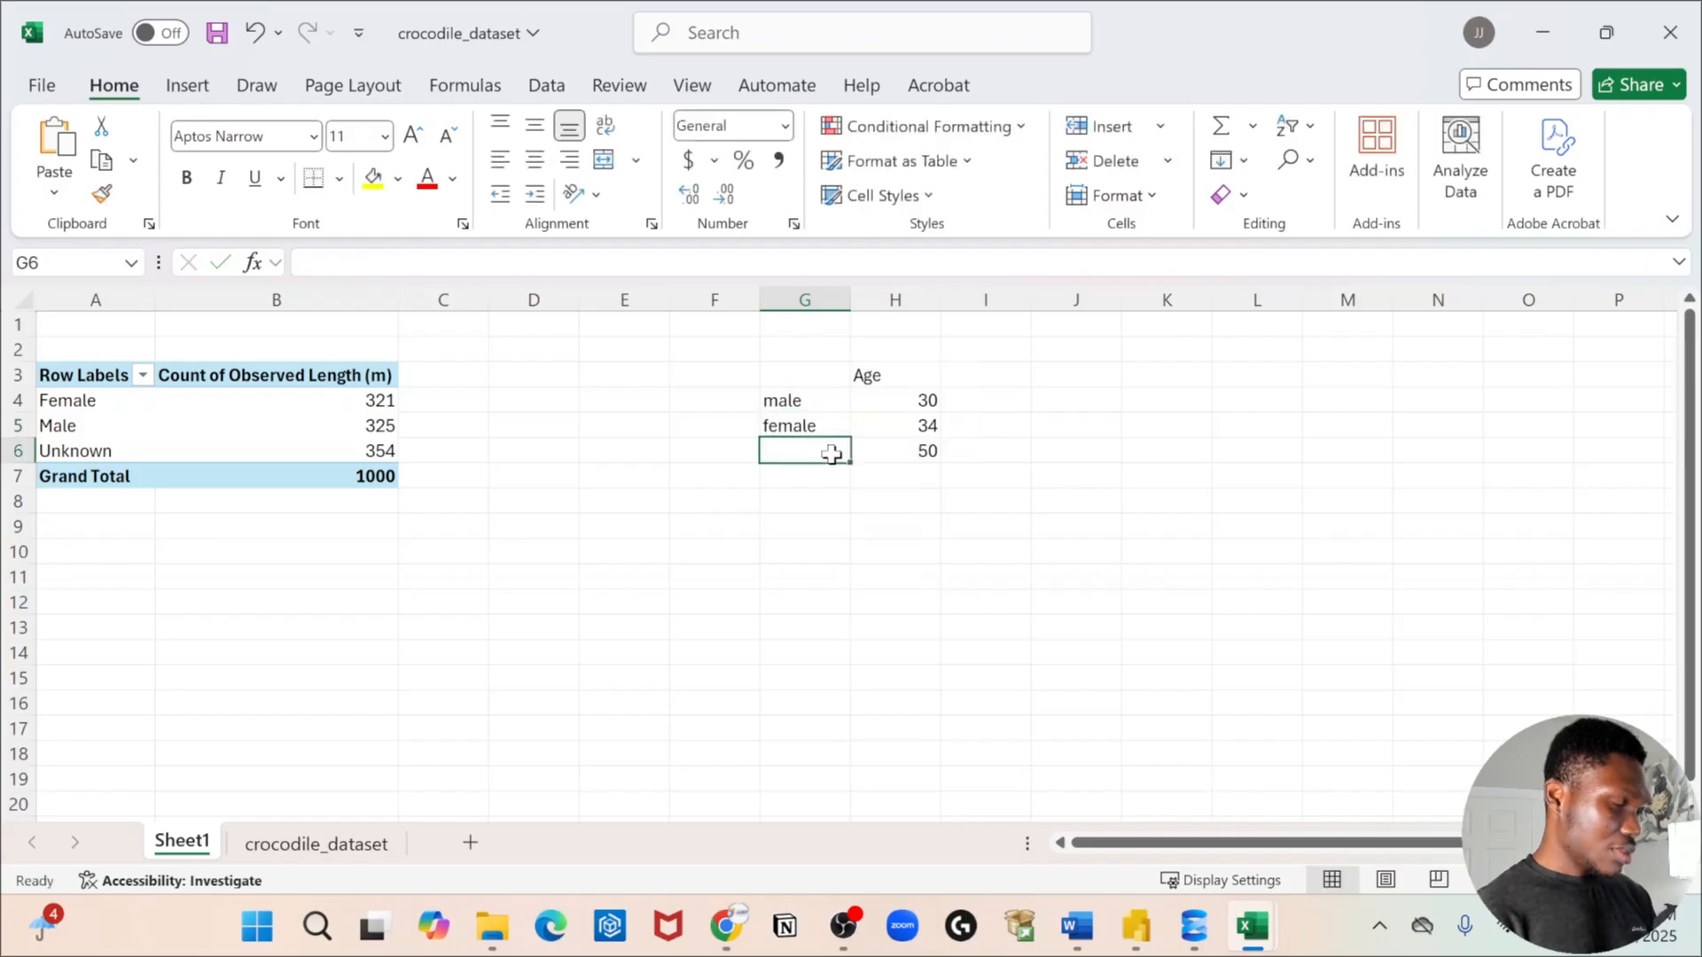
pyautogui.write('male')
pyautogui.click(1009, 530)
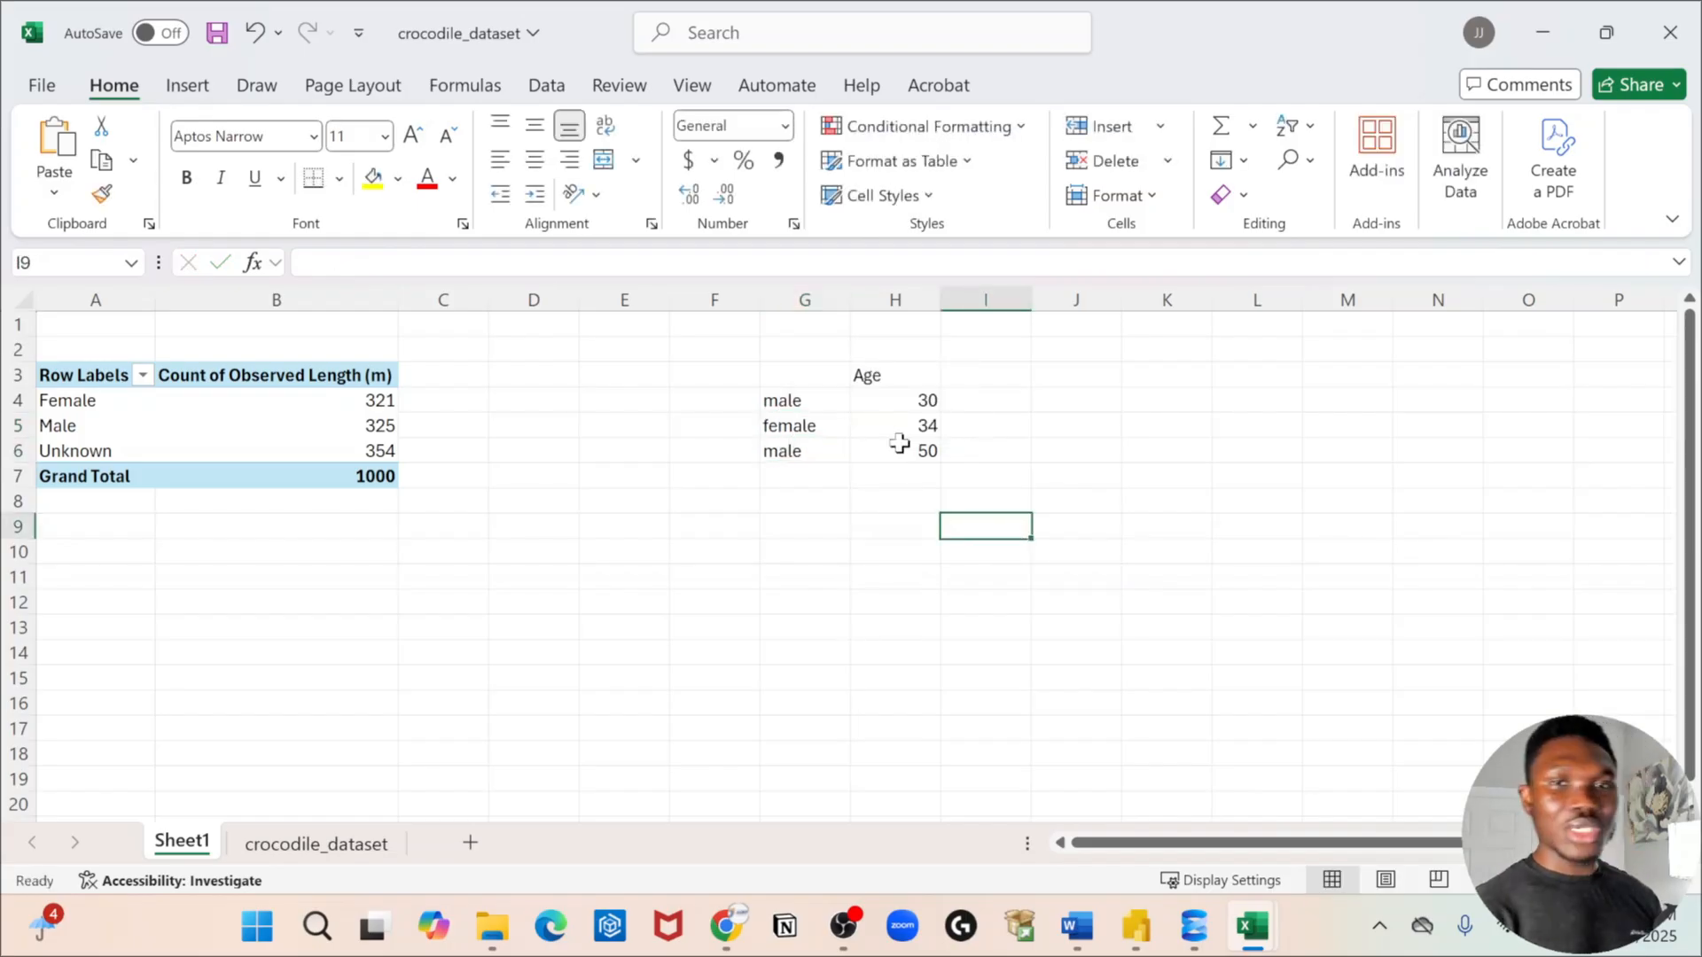
# Change the example column's header in H3 to length.
pyautogui.click(917, 450)
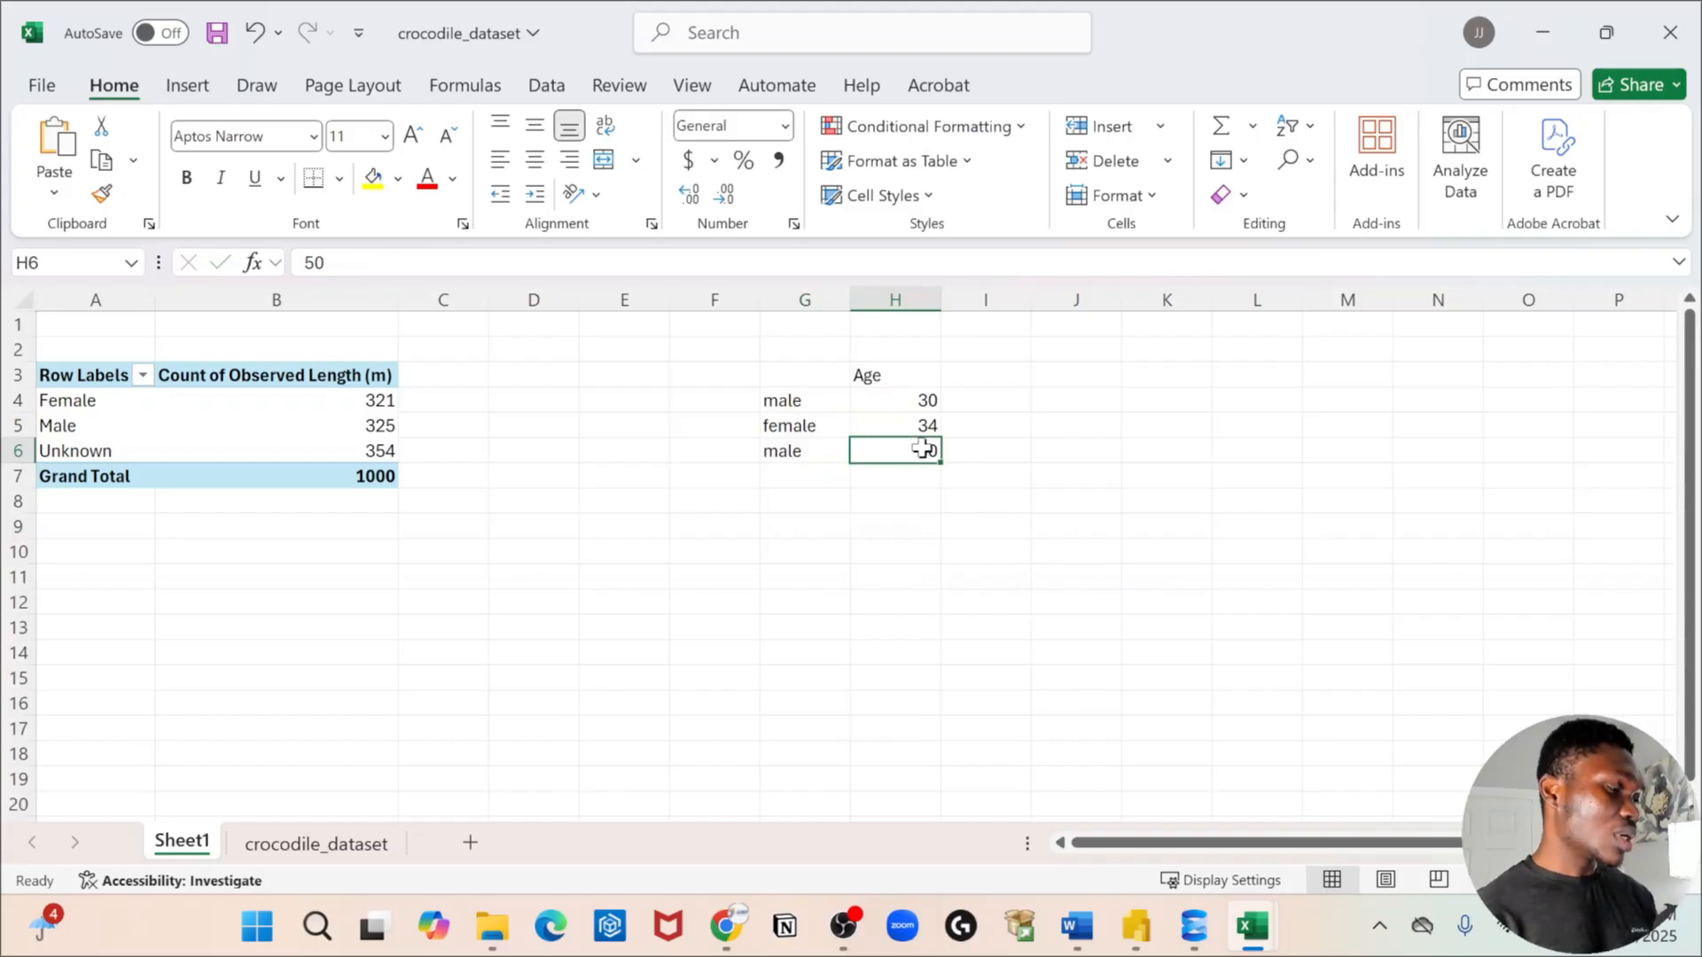
pyautogui.click(910, 379)
pyautogui.click(800, 406)
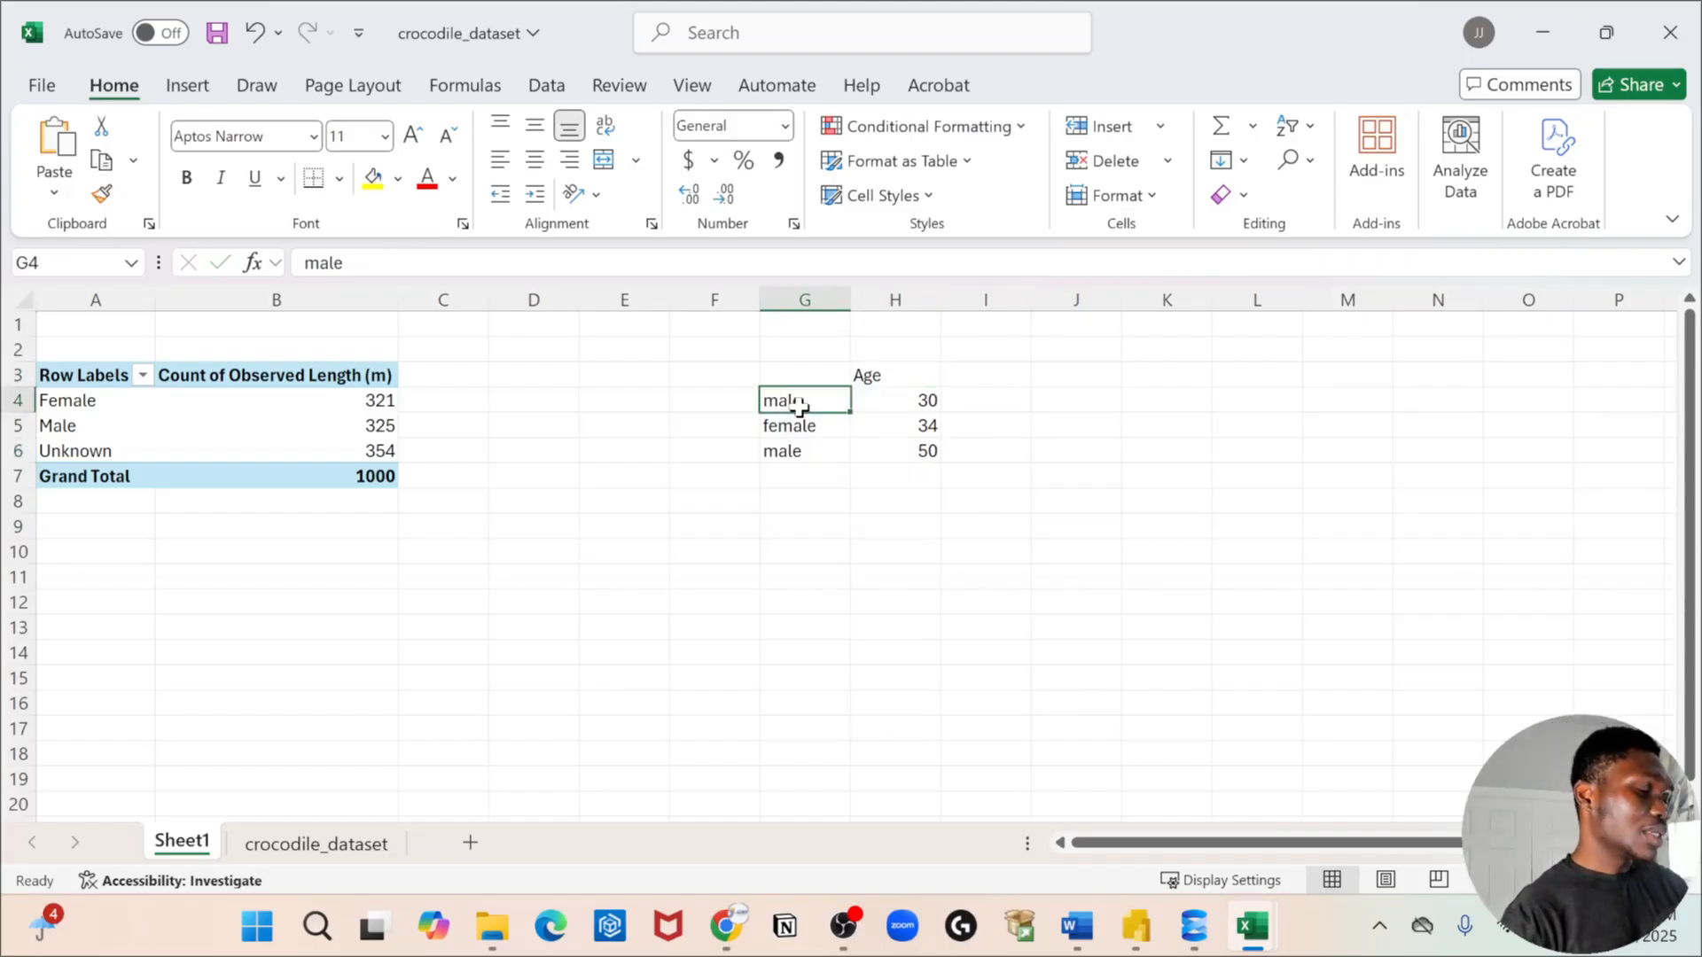
pyautogui.click(870, 381)
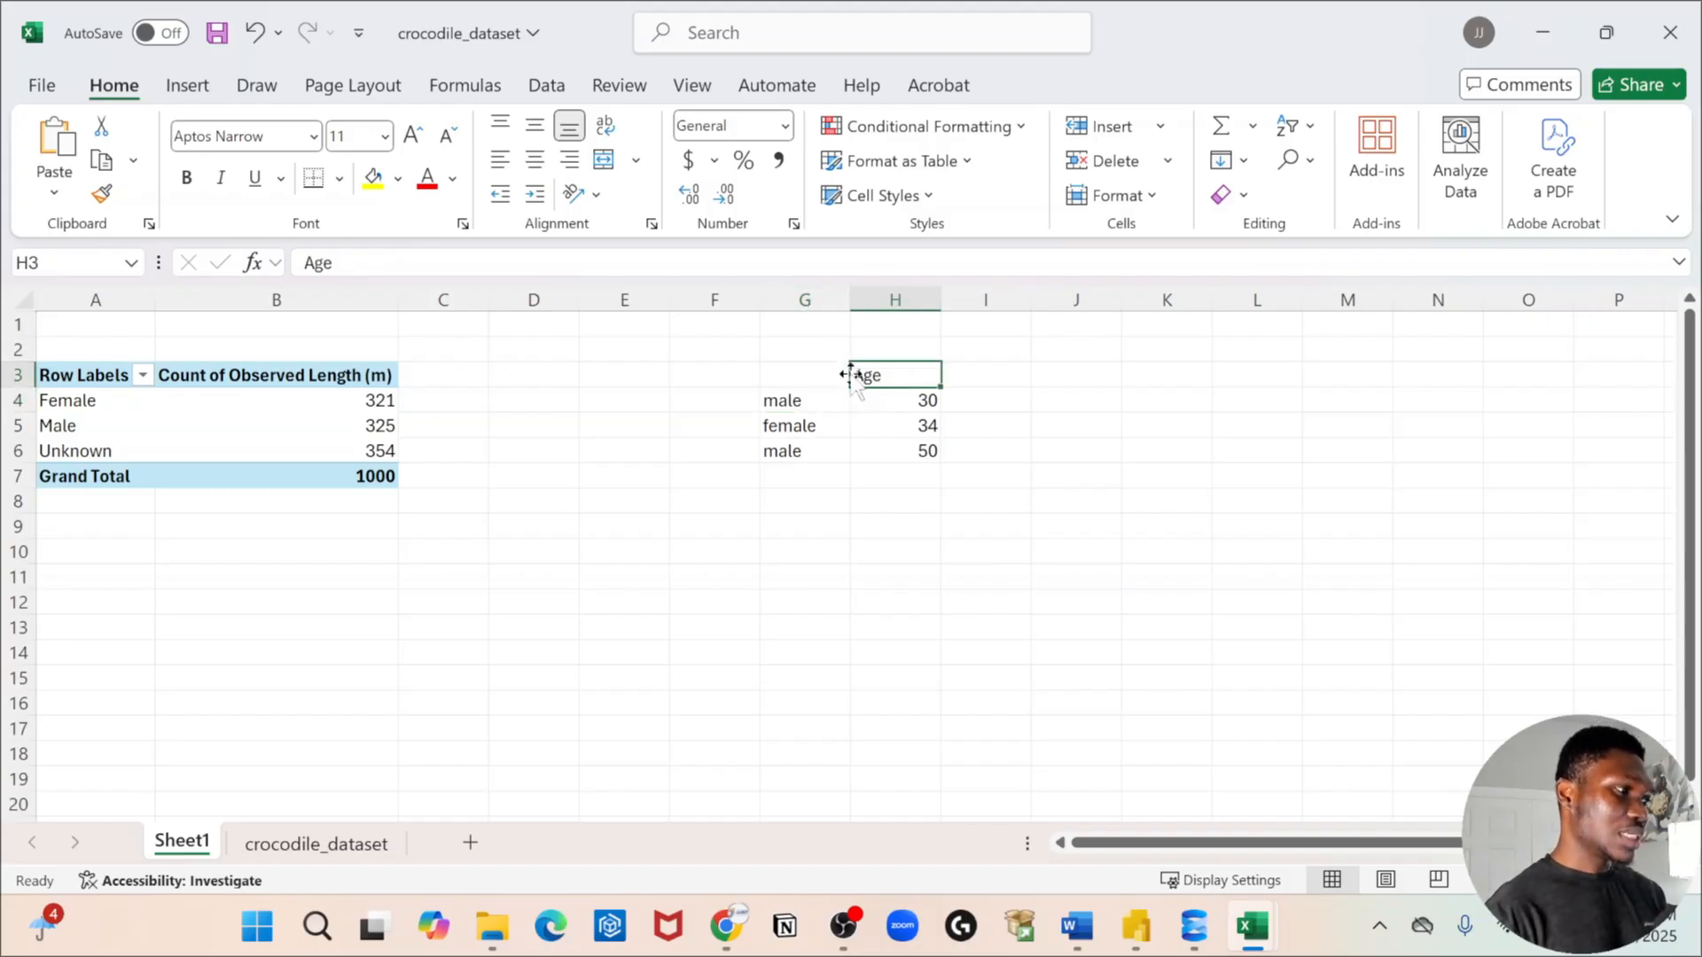
pyautogui.doubleClick(858, 379)
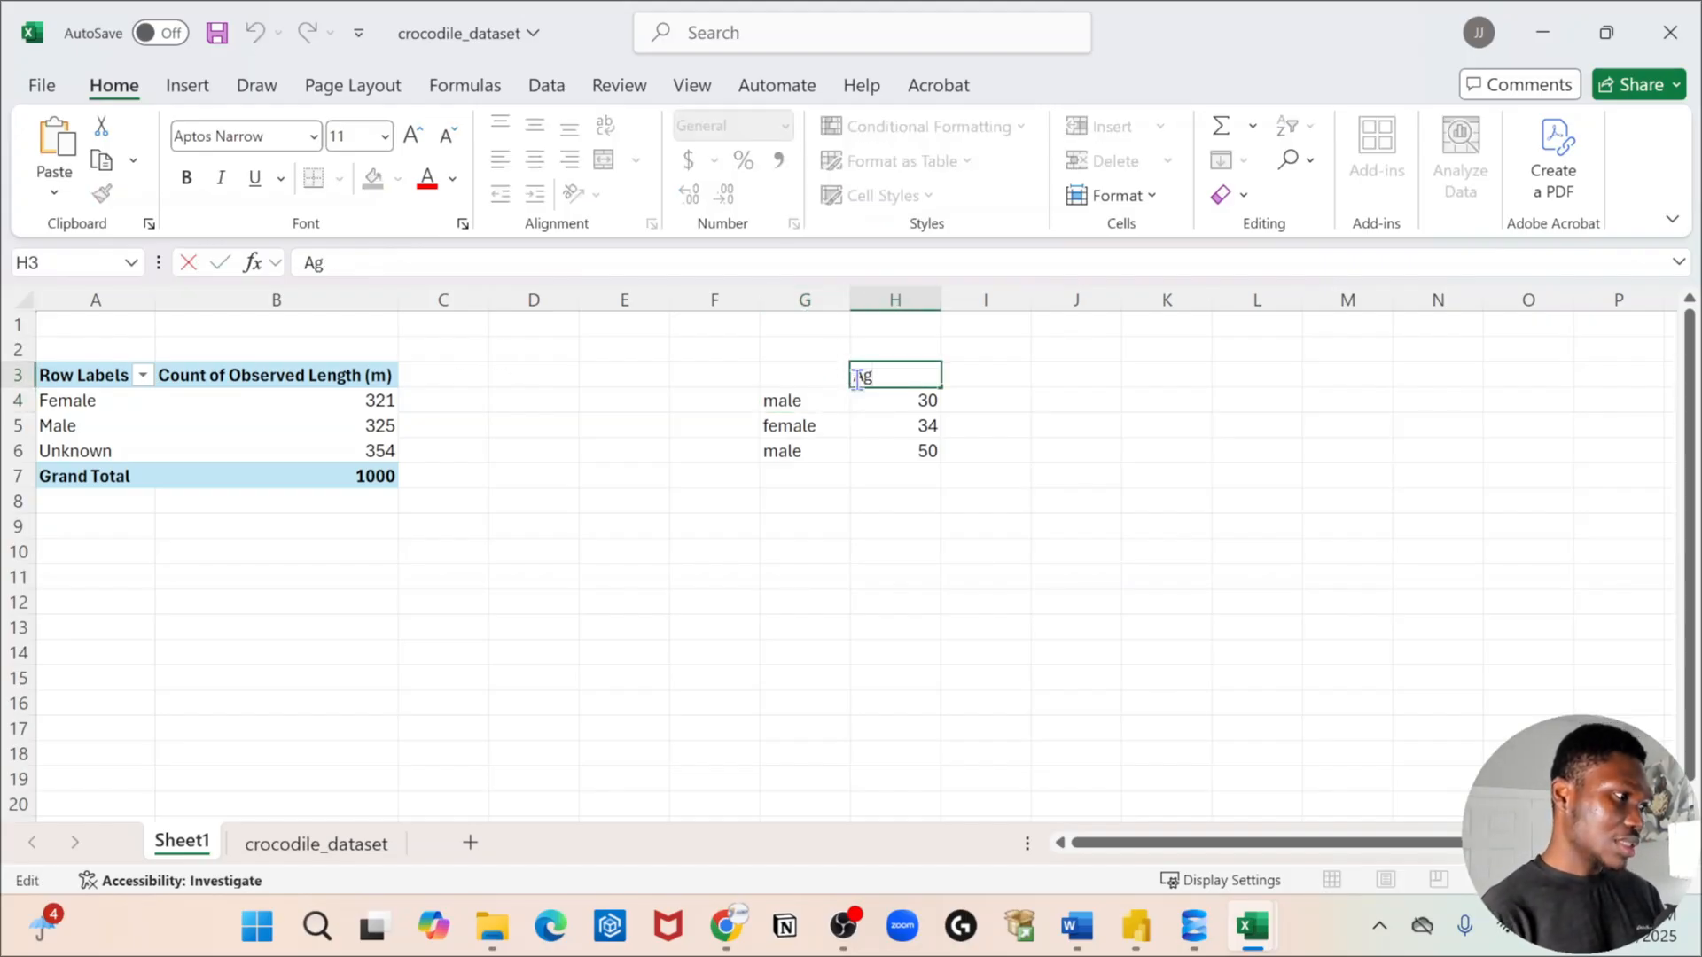
pyautogui.press('BackSpace')
pyautogui.press('BackSpace')
pyautogui.write('lengt')
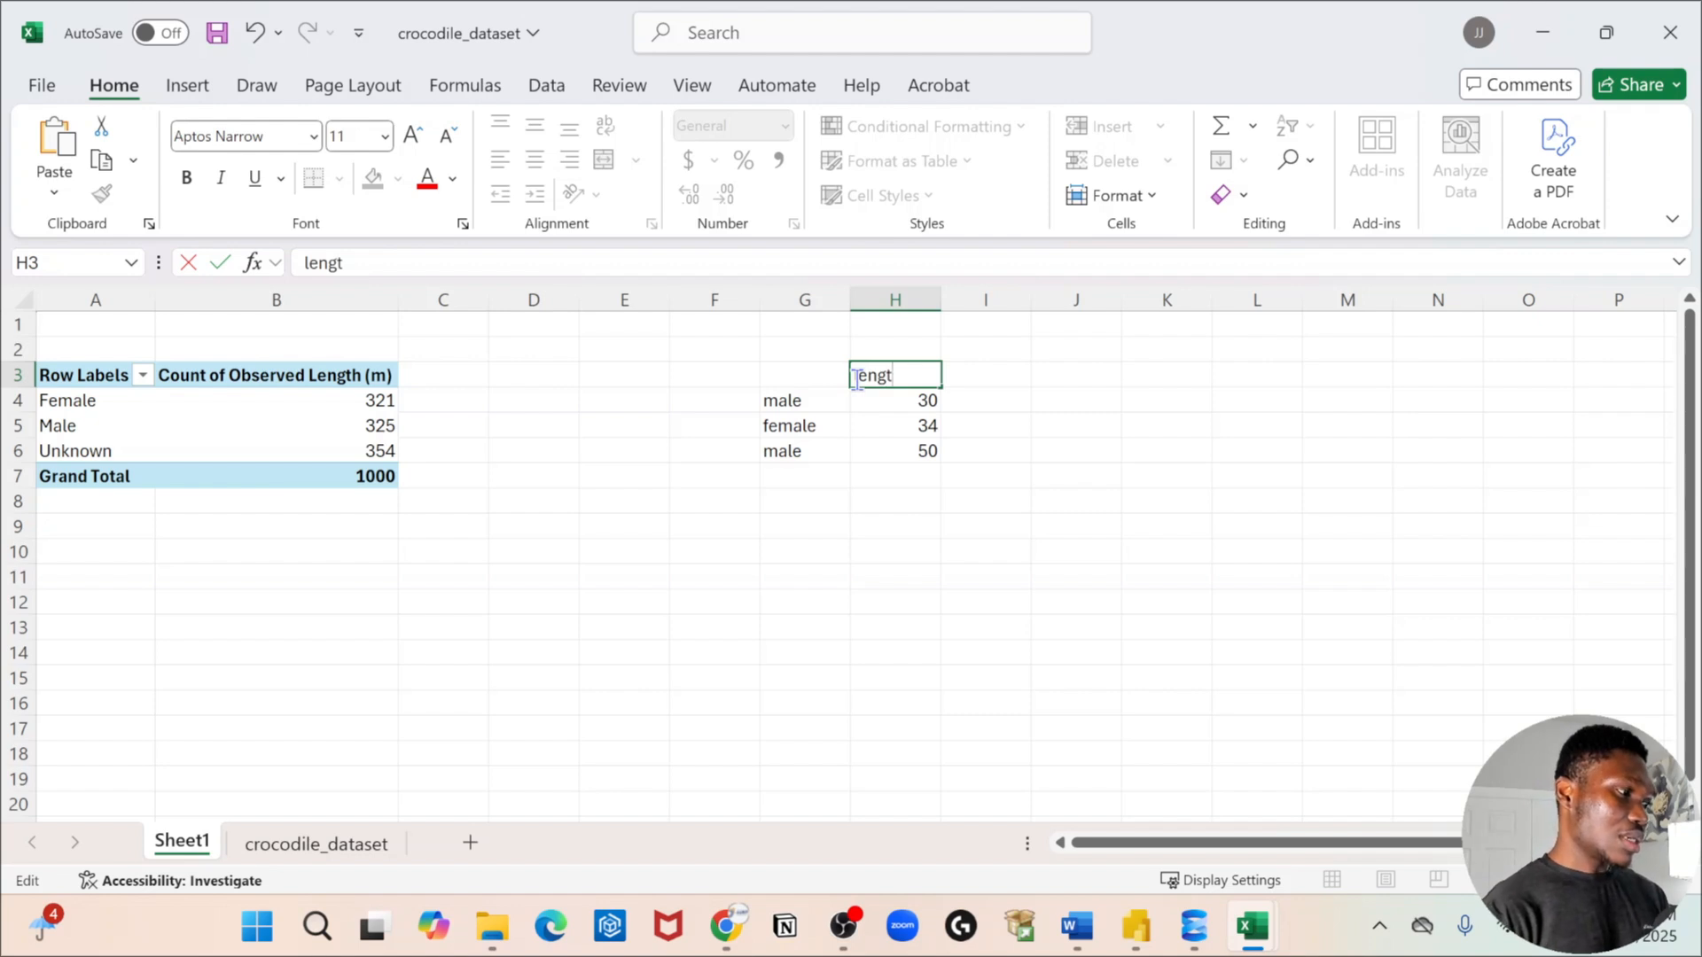
pyautogui.write('h')
pyautogui.click(980, 472)
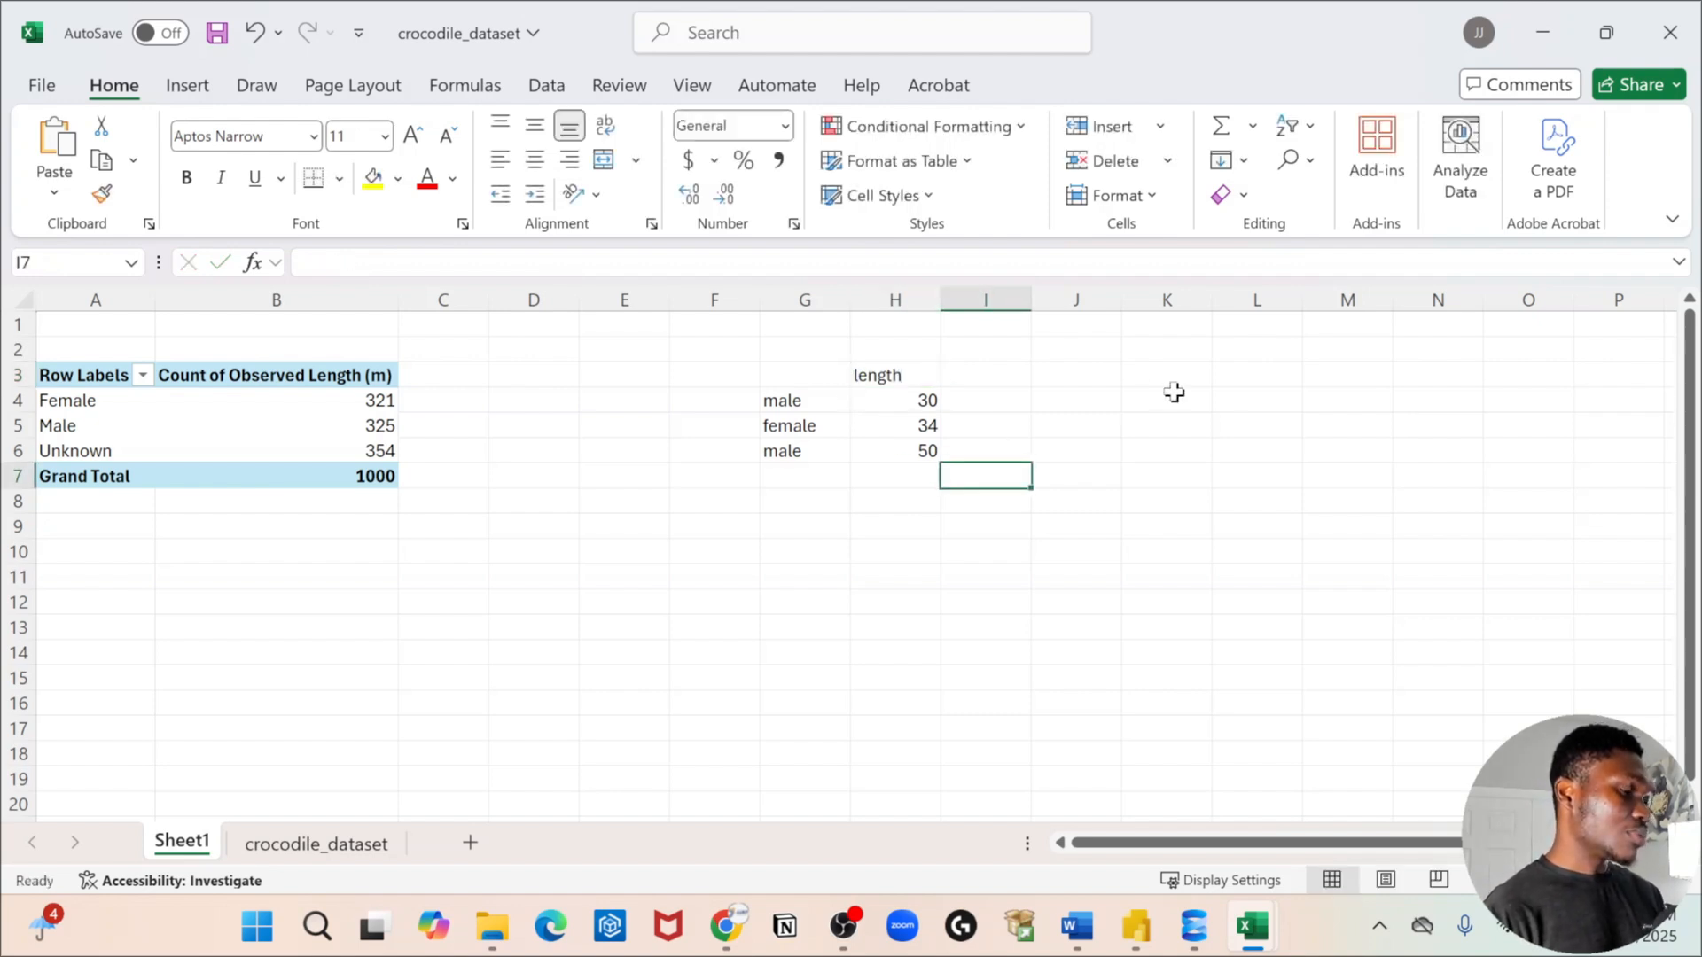
# Enter the male total of the example lengths as 80 in K4 and label it male in K3.
pyautogui.click(1157, 420)
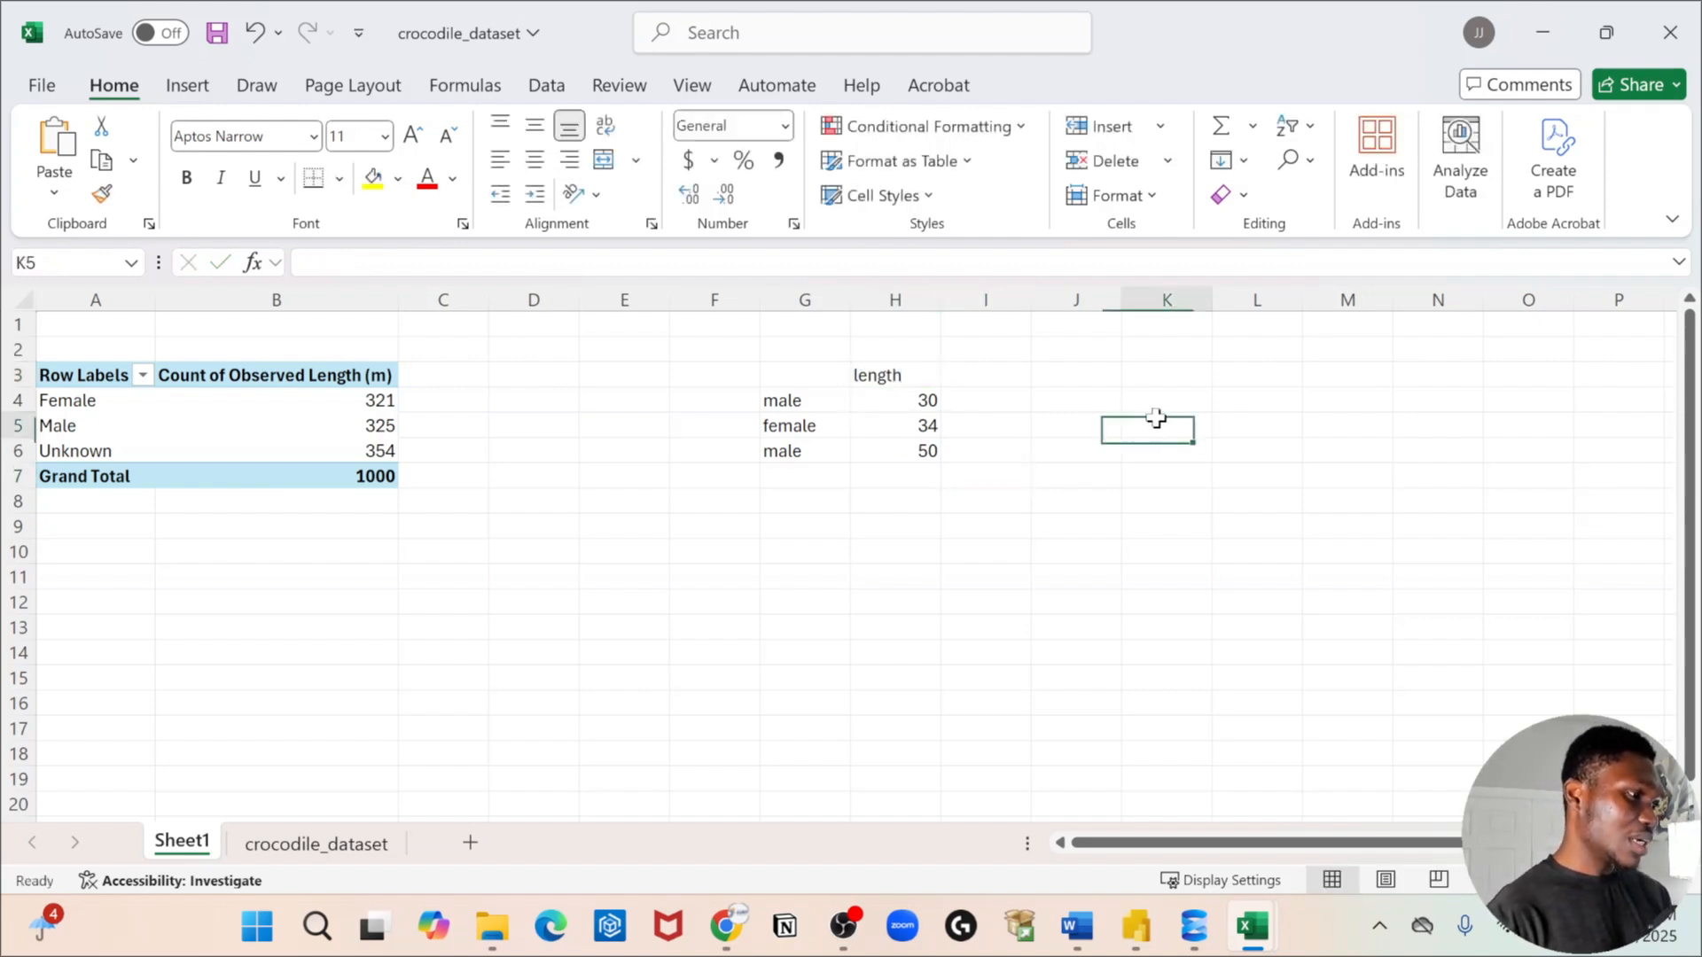
pyautogui.click(1170, 402)
pyautogui.write('30')
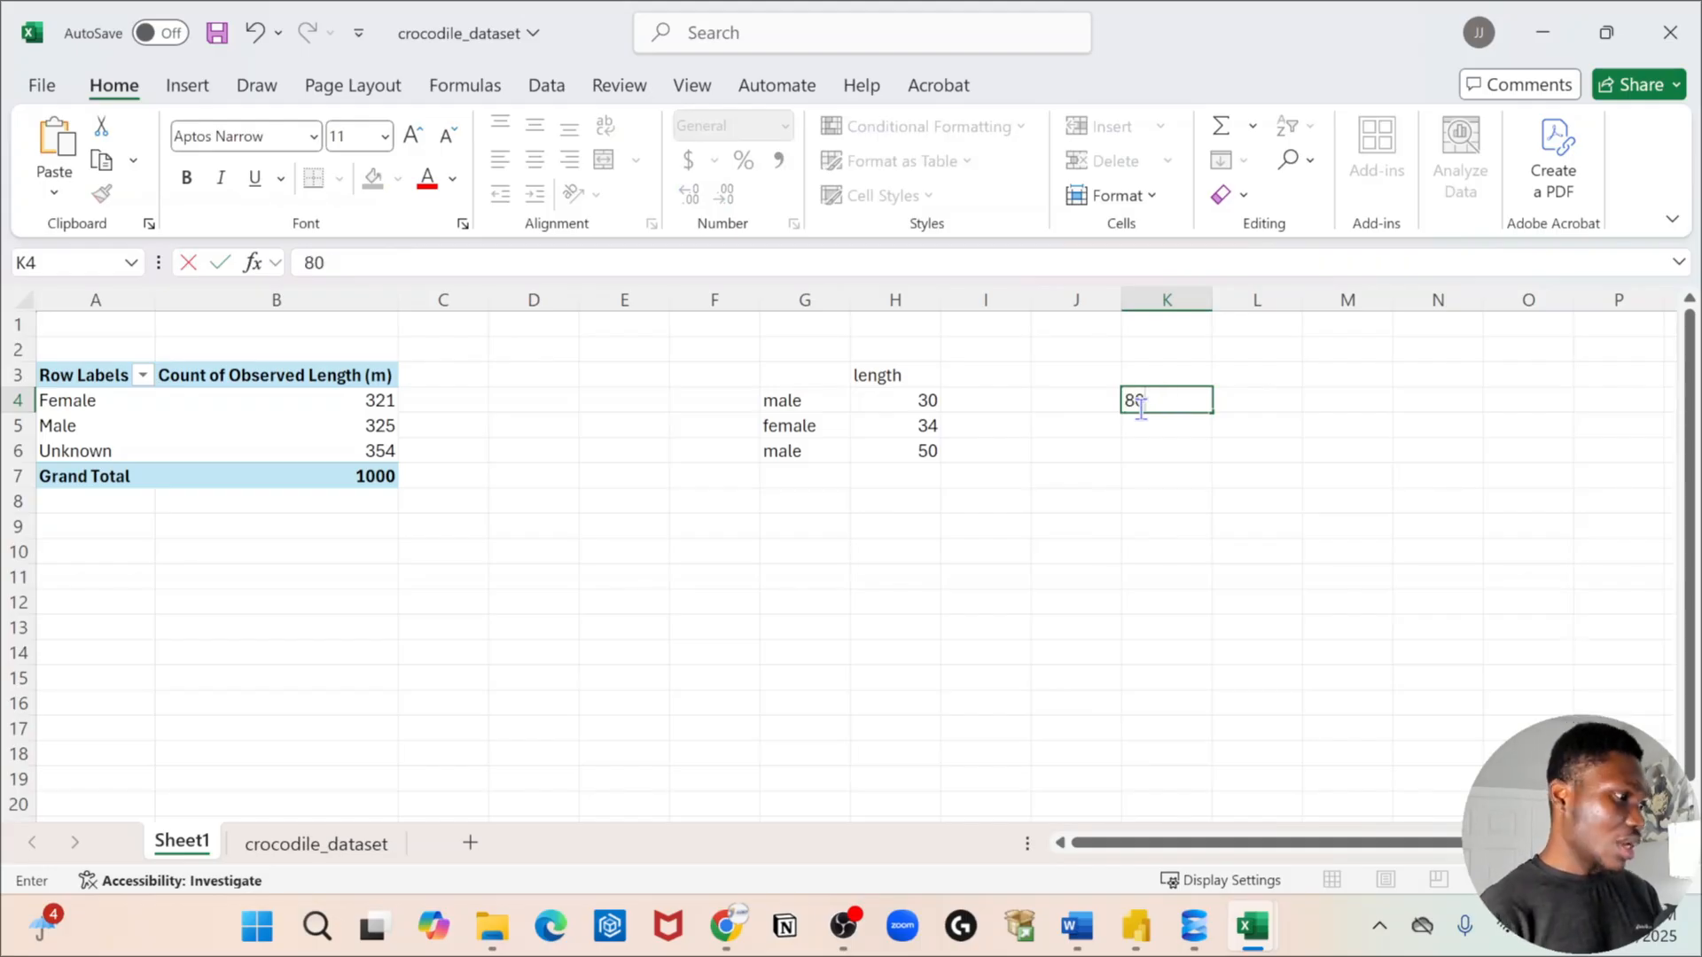
pyautogui.click(1172, 473)
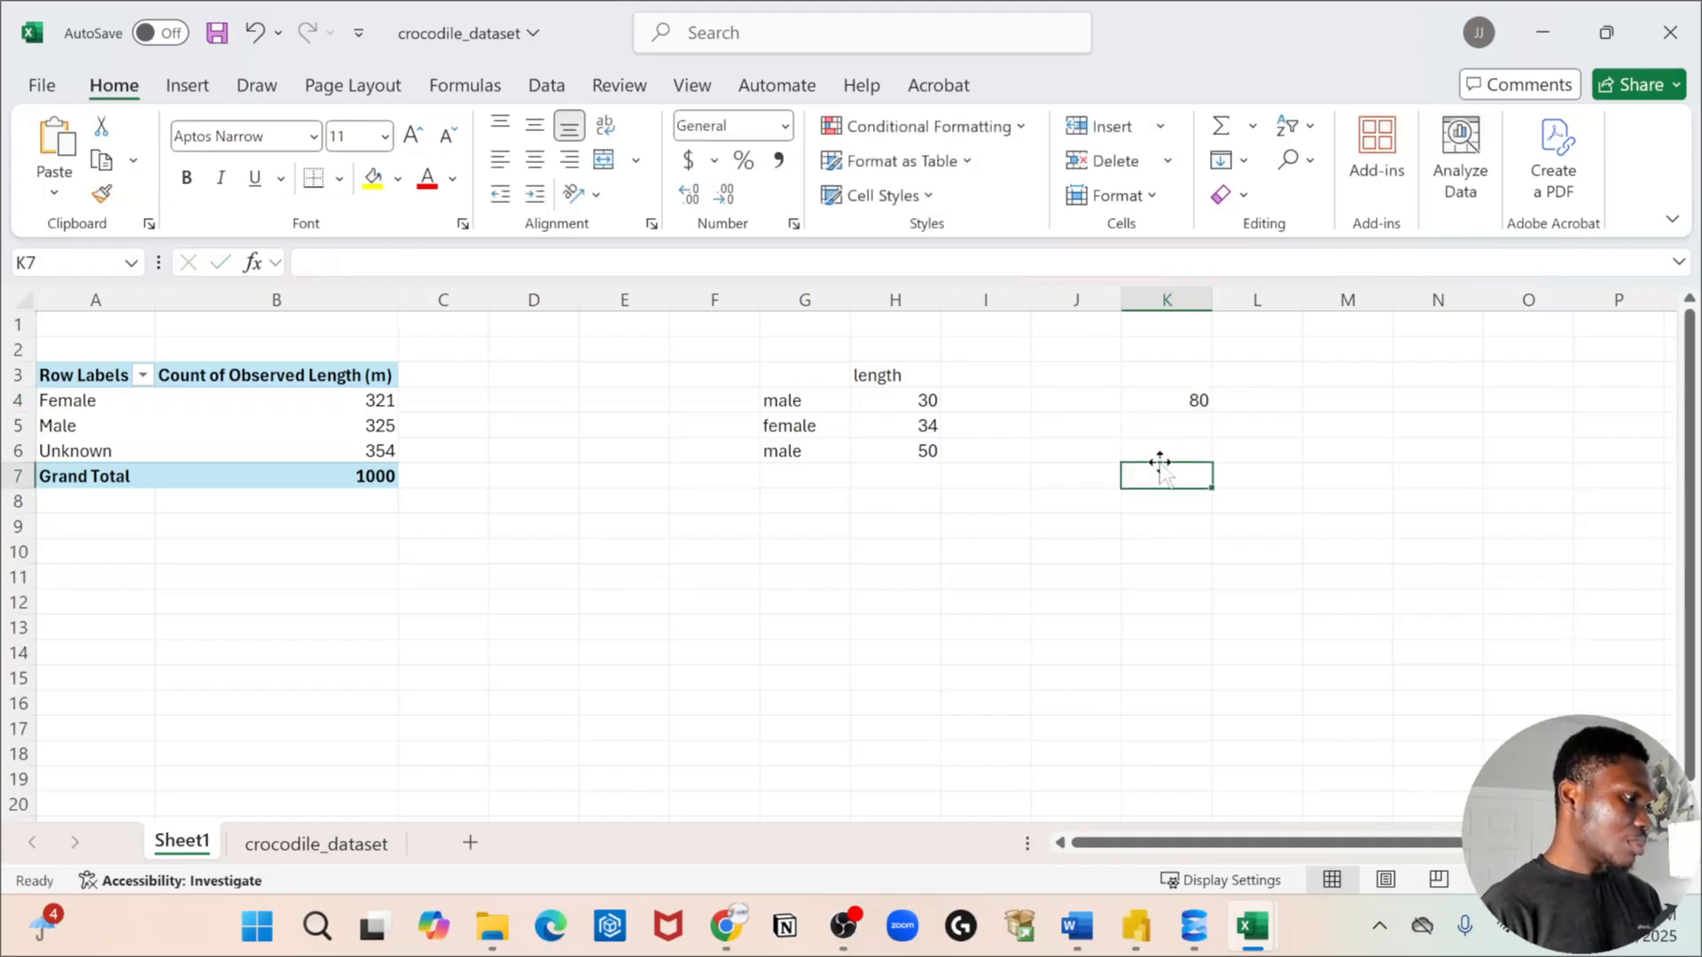
pyautogui.click(1206, 399)
pyautogui.click(1179, 383)
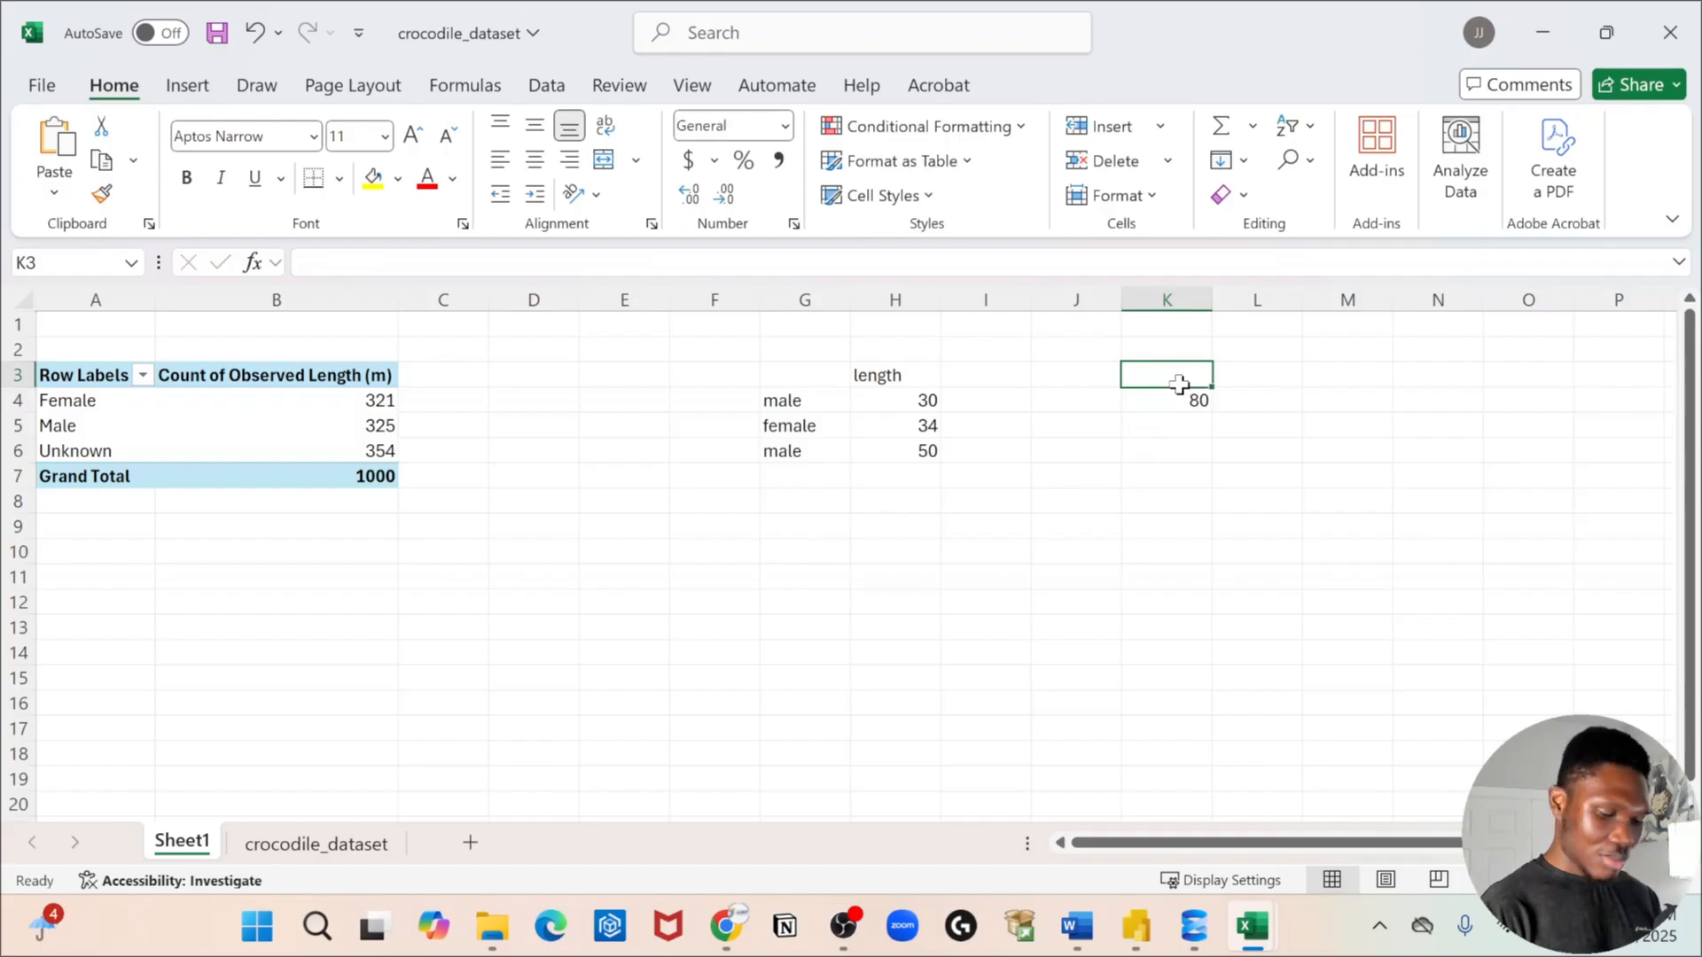
pyautogui.write('ms')
pyautogui.press('BackSpace')
pyautogui.press('BackSpace')
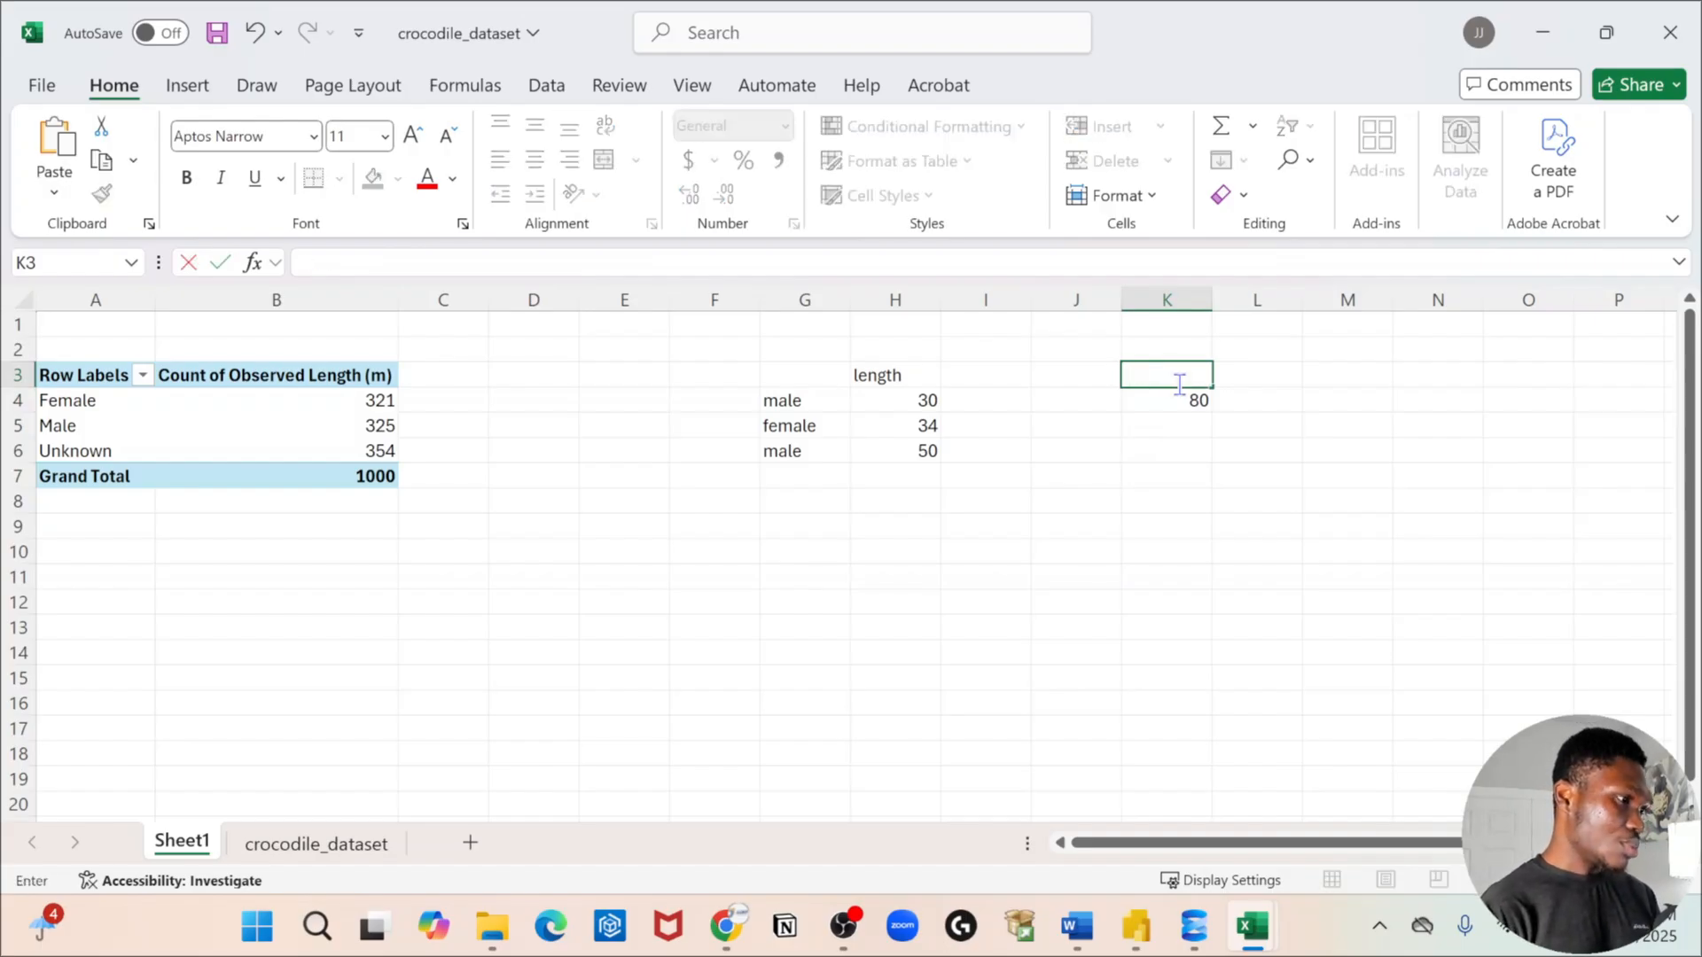
pyautogui.write('male')
pyautogui.click(1292, 455)
# Enter the header female in L3 with the female total 34 in L4.
pyautogui.click(1266, 365)
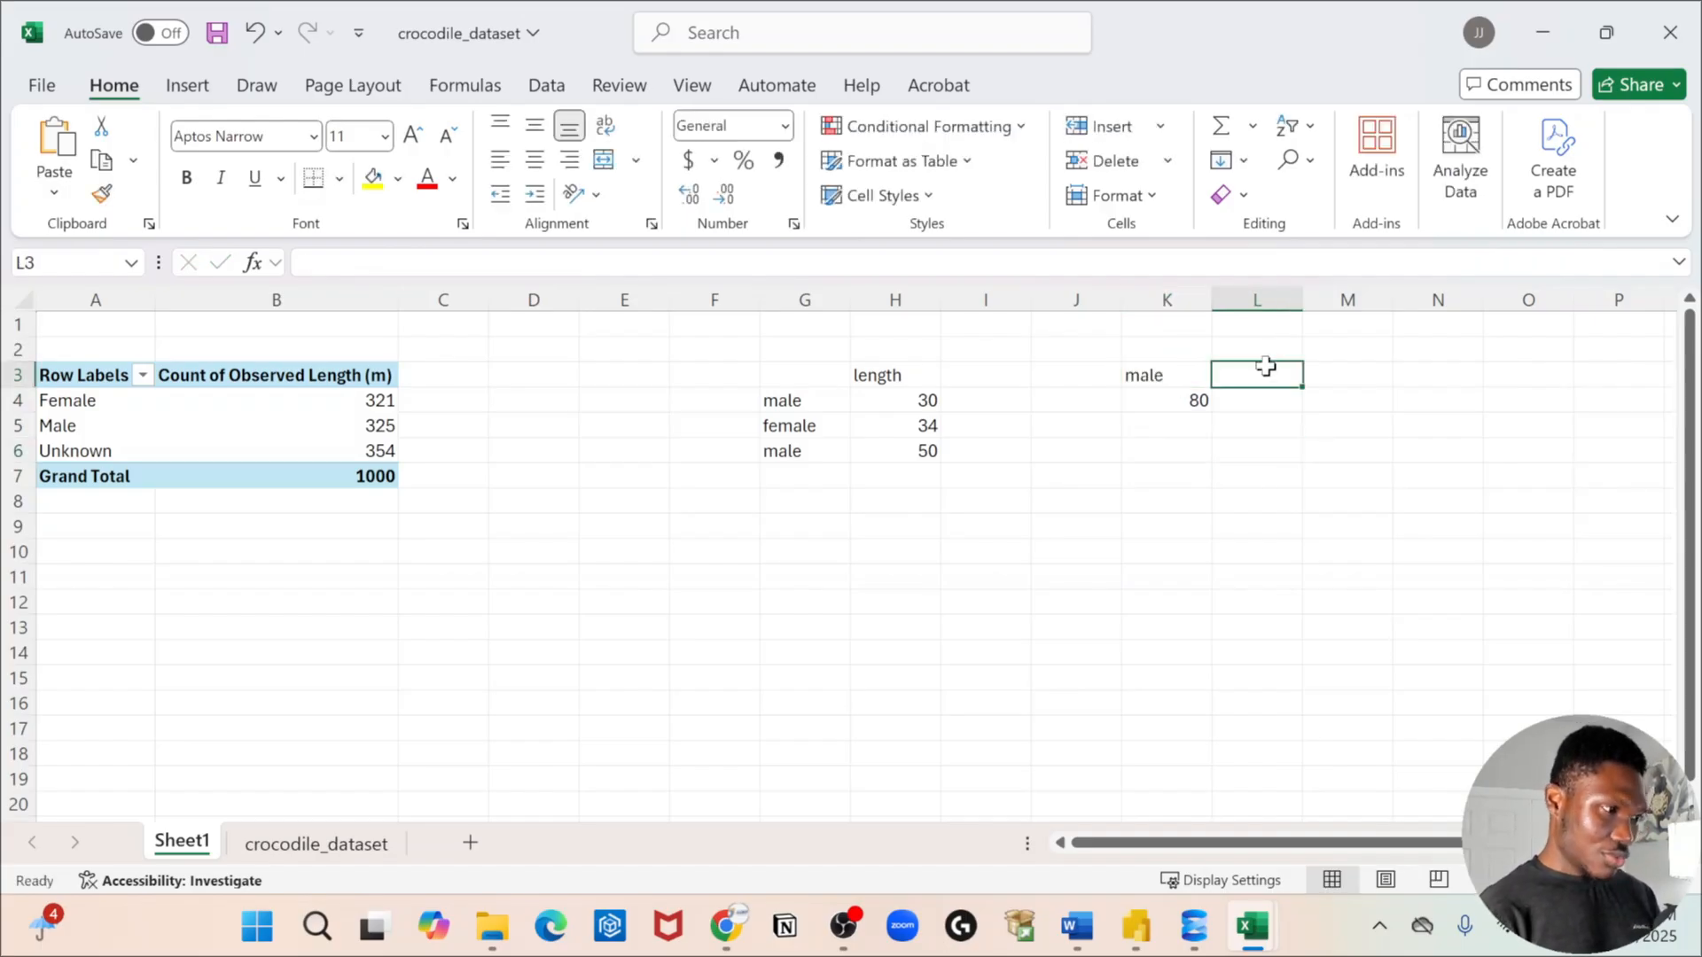
pyautogui.write('female')
pyautogui.click(1246, 400)
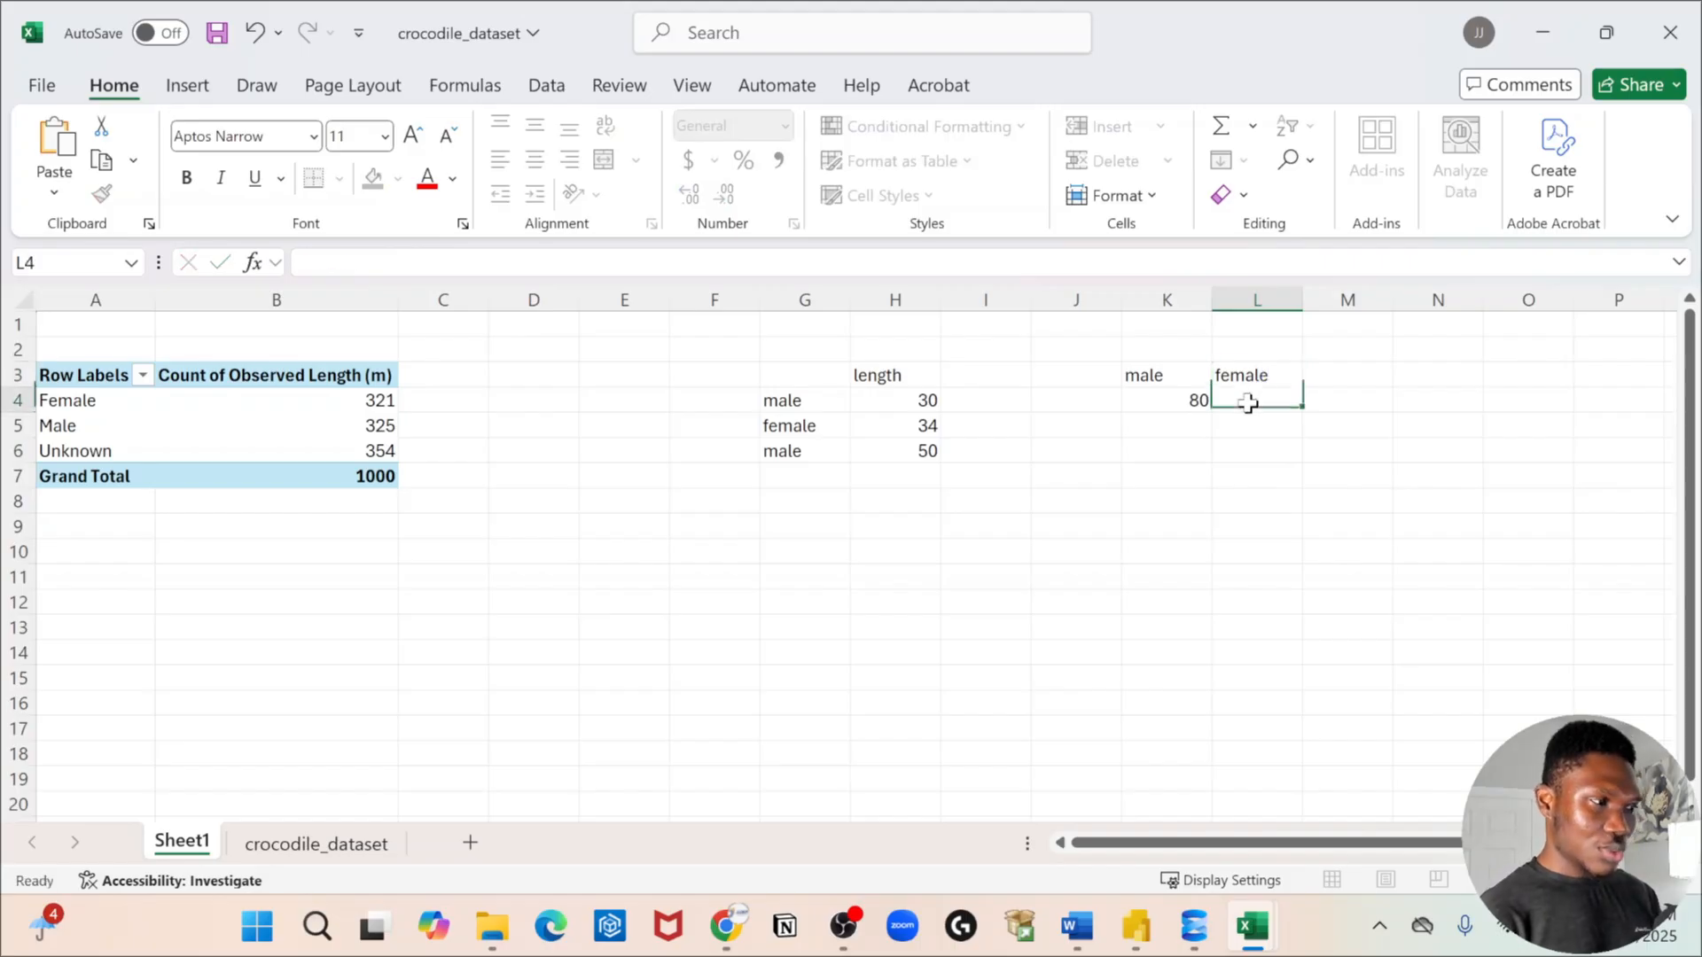
pyautogui.write('34')
pyautogui.click(1285, 435)
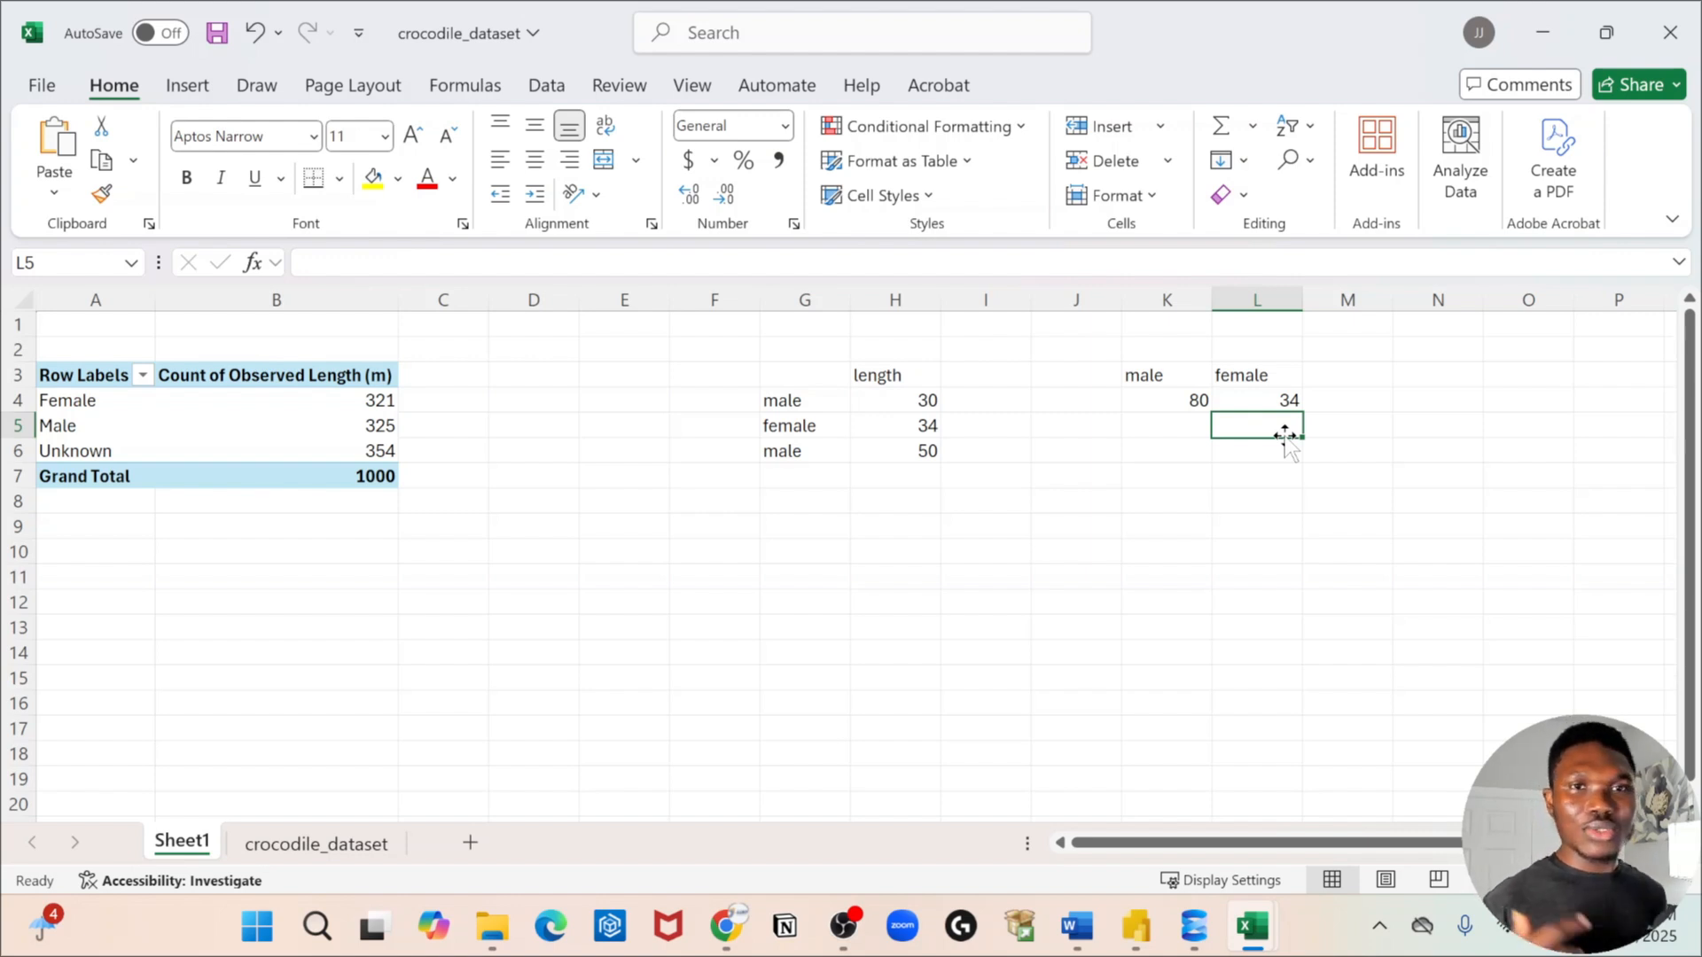
# Compare the male total in K4 with the male lengths in H4 and H6.
pyautogui.click(862, 397)
pyautogui.click(1201, 405)
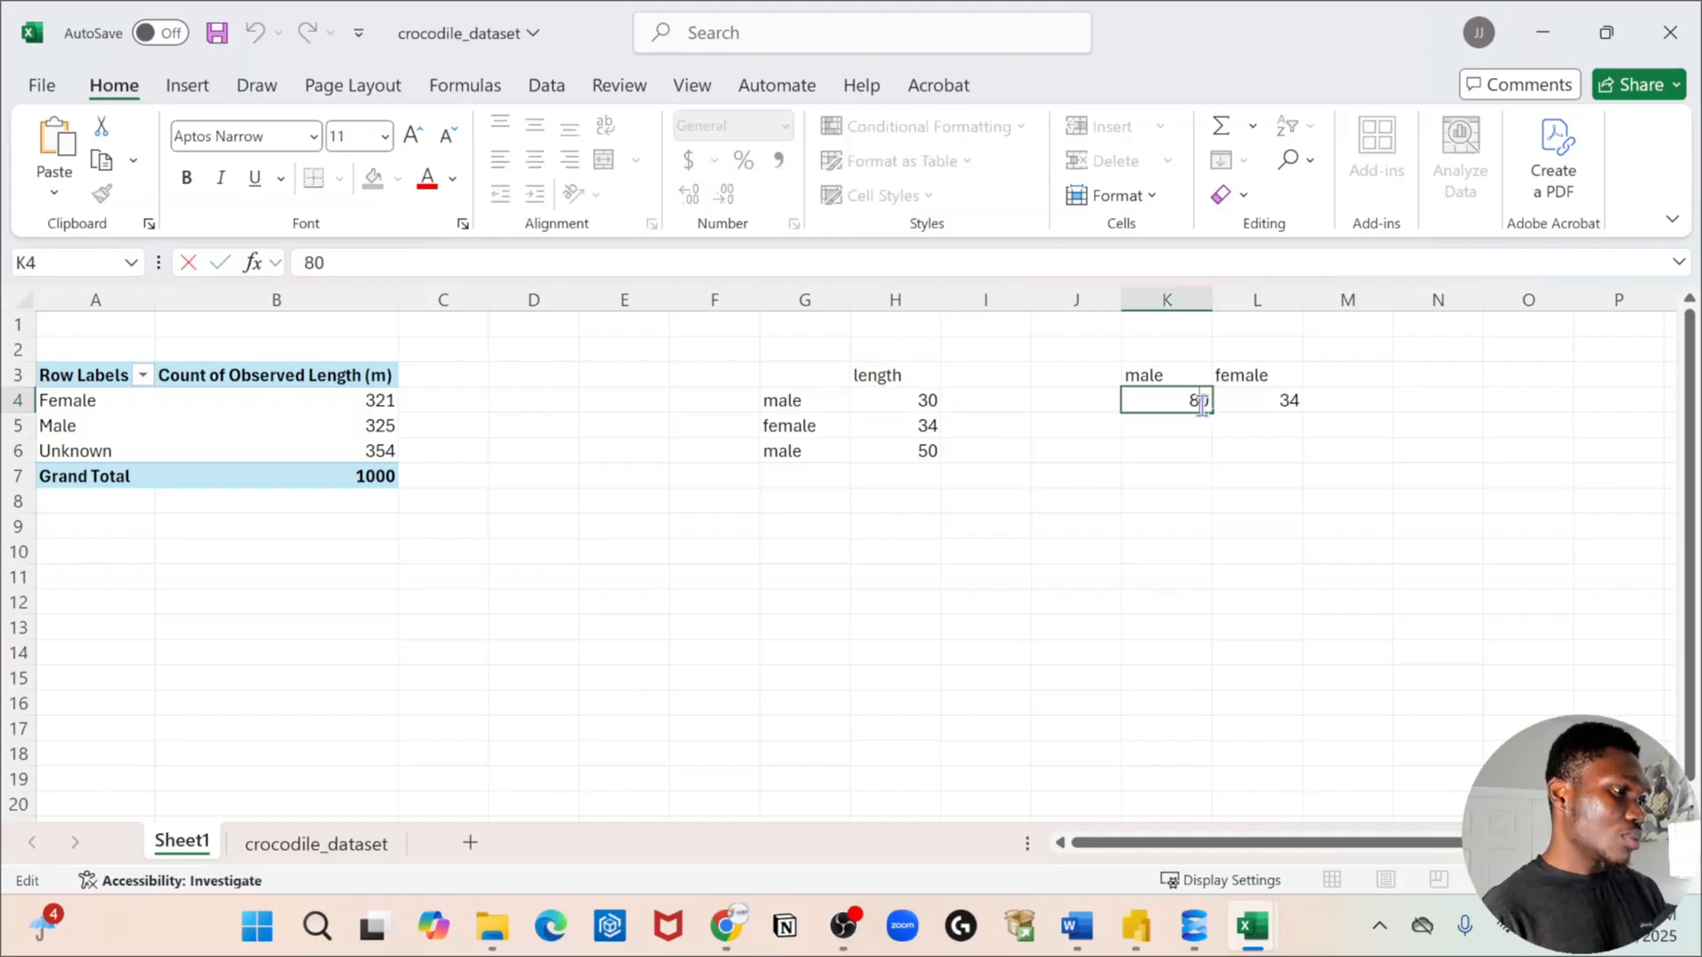
pyautogui.click(923, 399)
pyautogui.click(927, 448)
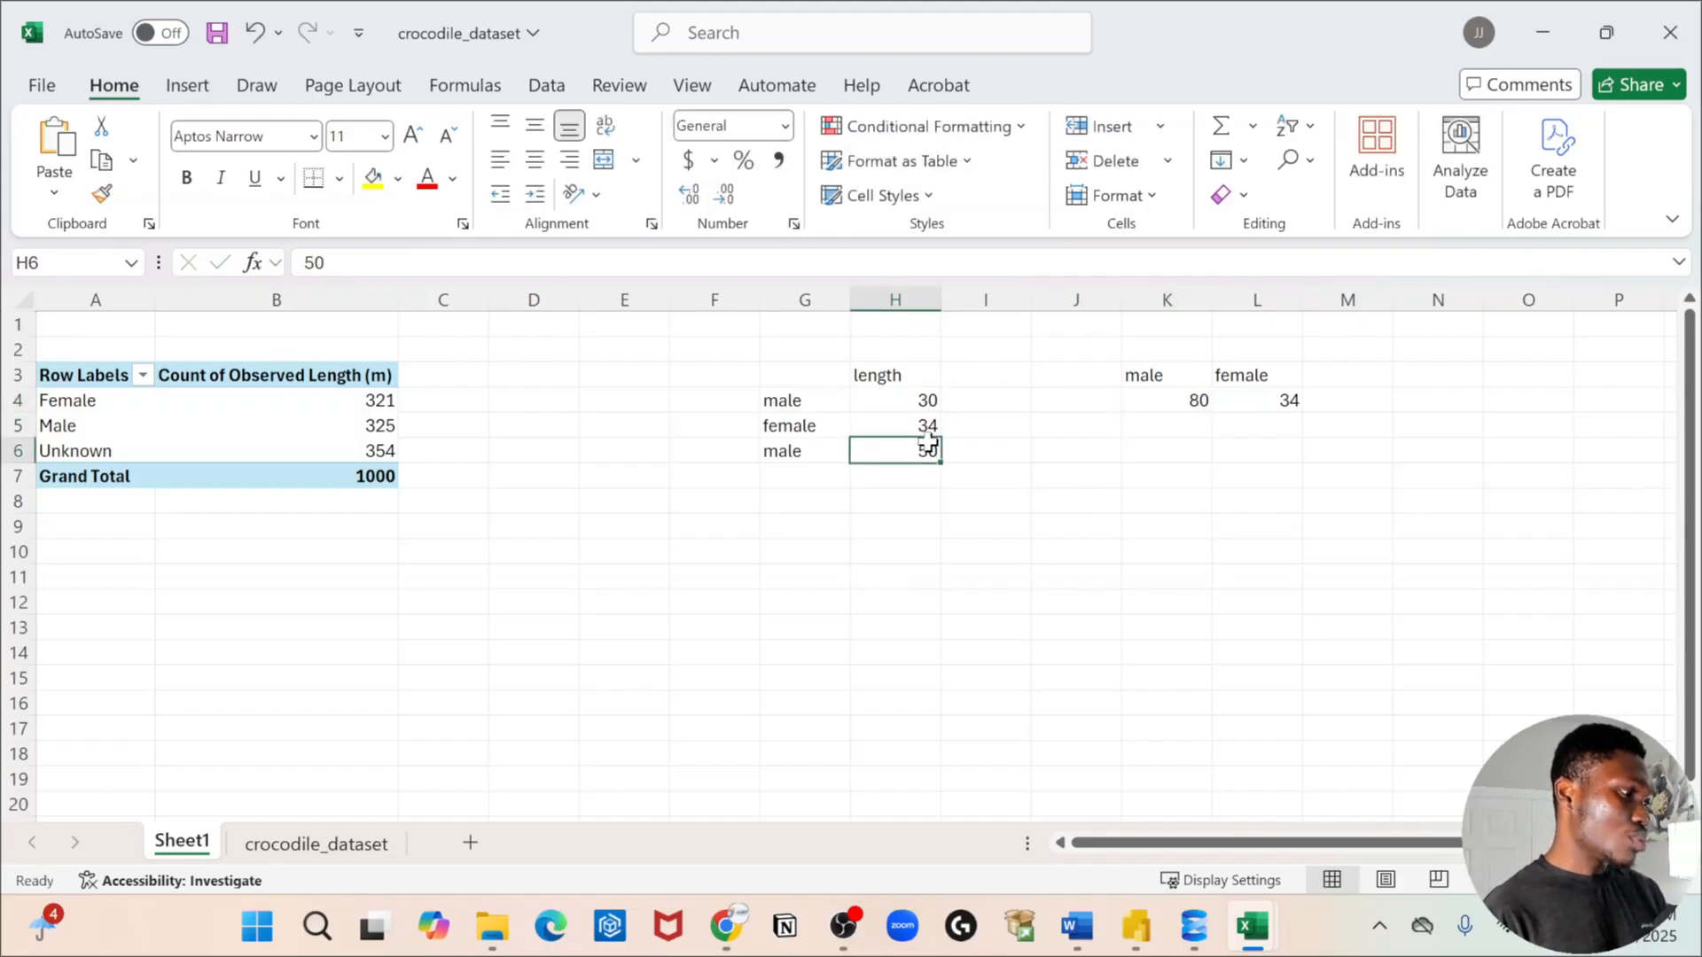
# Enter the example's male count as 2 in K5 and the female count as 1 in L5.
pyautogui.click(1192, 398)
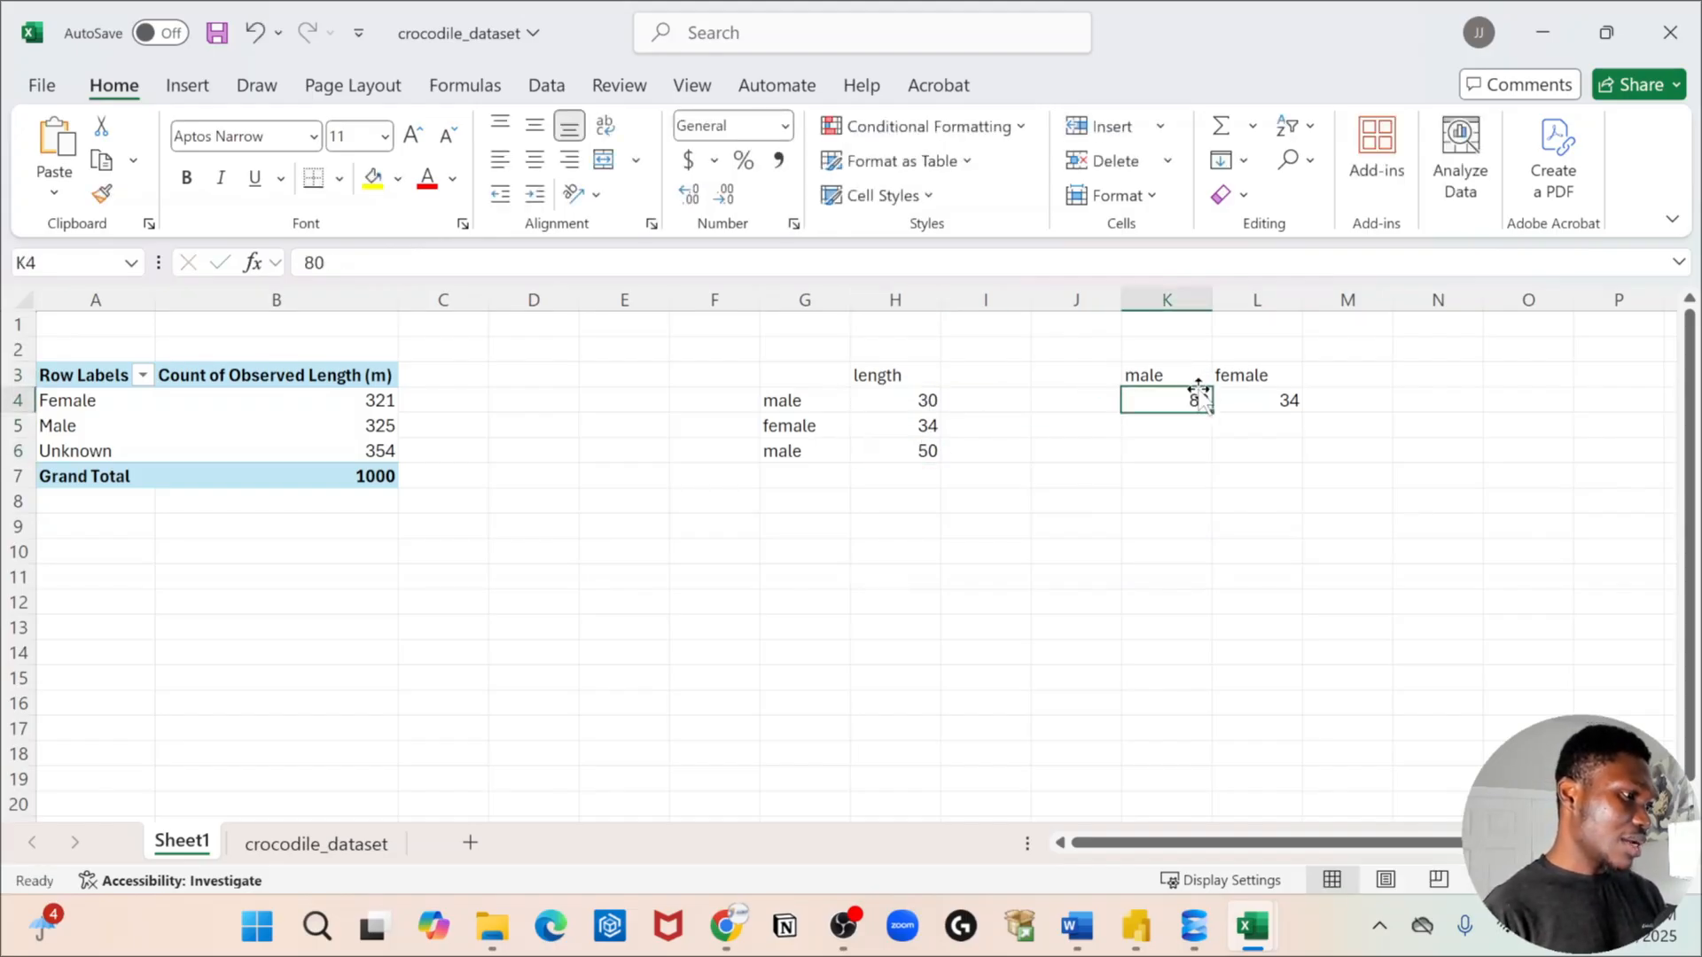
pyautogui.click(1282, 398)
pyautogui.click(1199, 428)
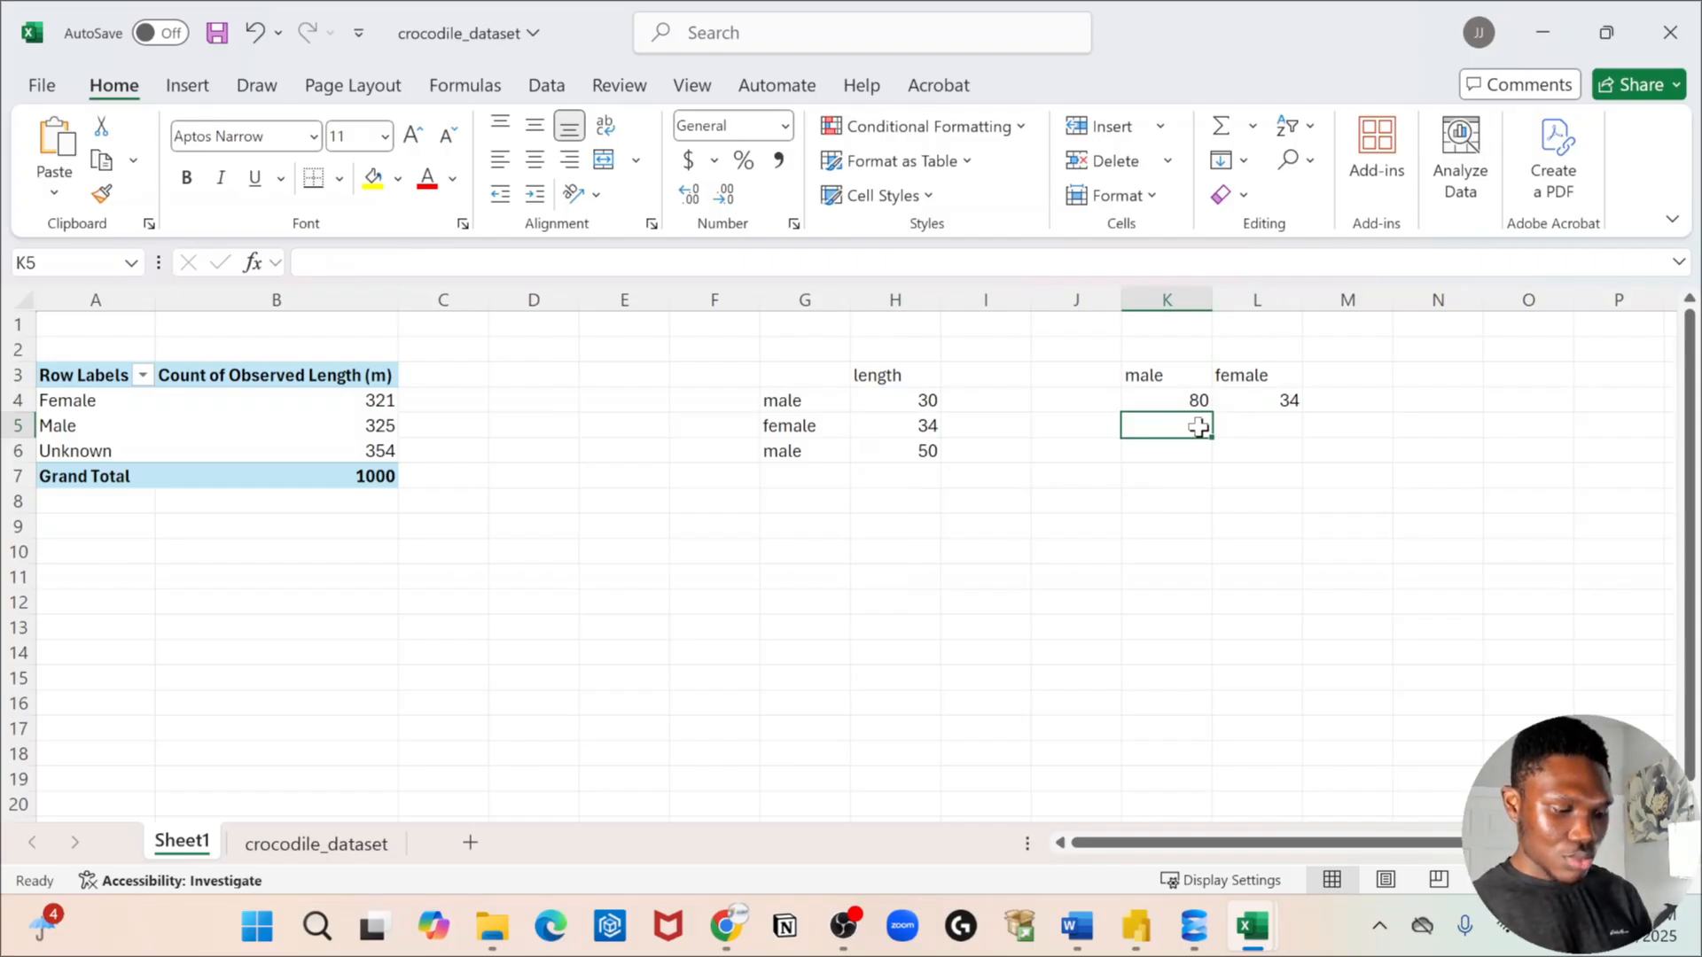
pyautogui.write('2')
pyautogui.click(1309, 437)
pyautogui.click(1257, 429)
pyautogui.write('1')
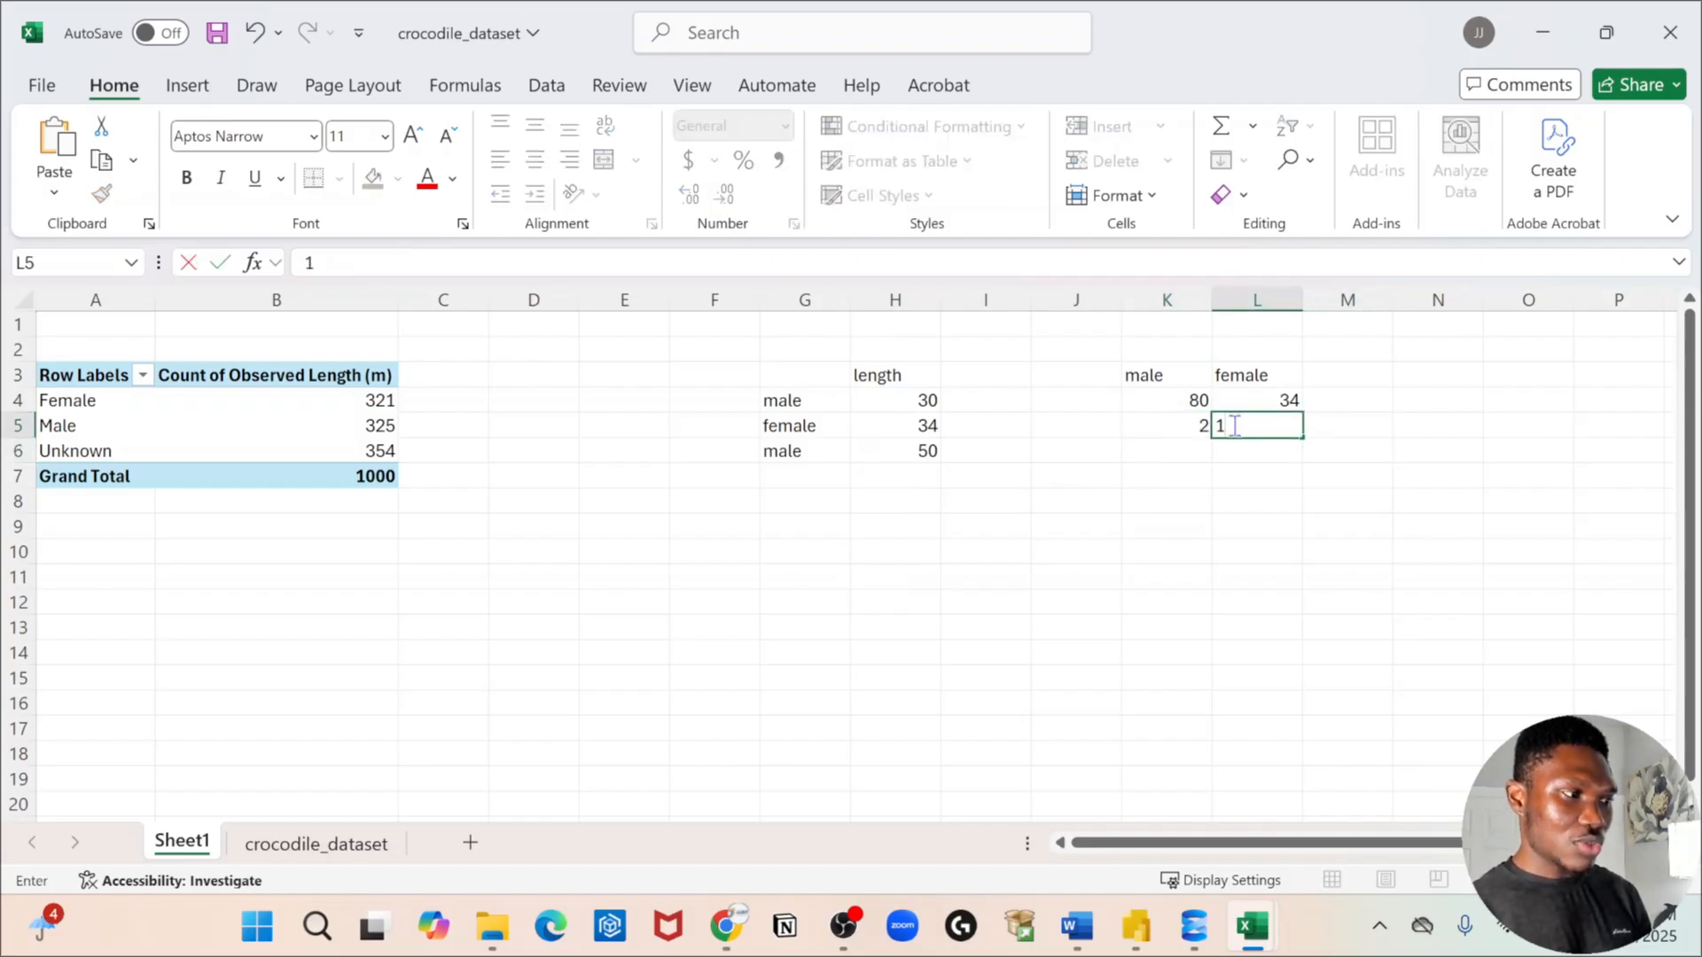
pyautogui.press('Return')
# Label the example's total row sum in J4 and its count row count in J5.
pyautogui.click(1082, 421)
pyautogui.click(1070, 405)
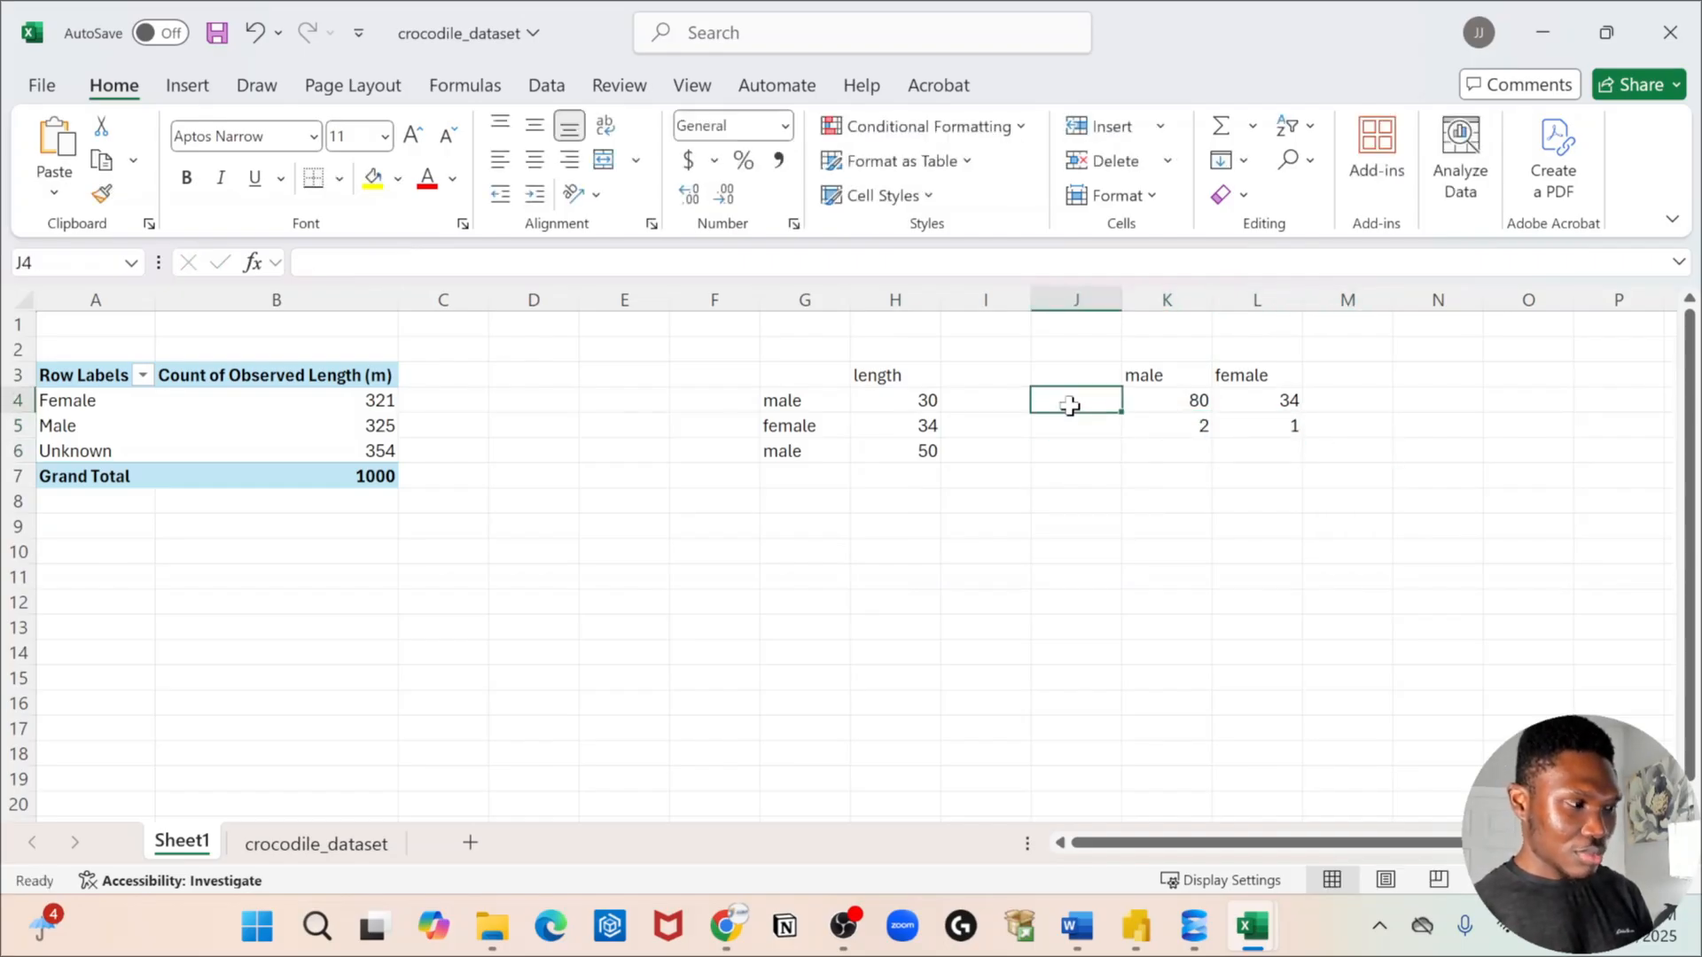
pyautogui.write('sum')
pyautogui.click(1077, 434)
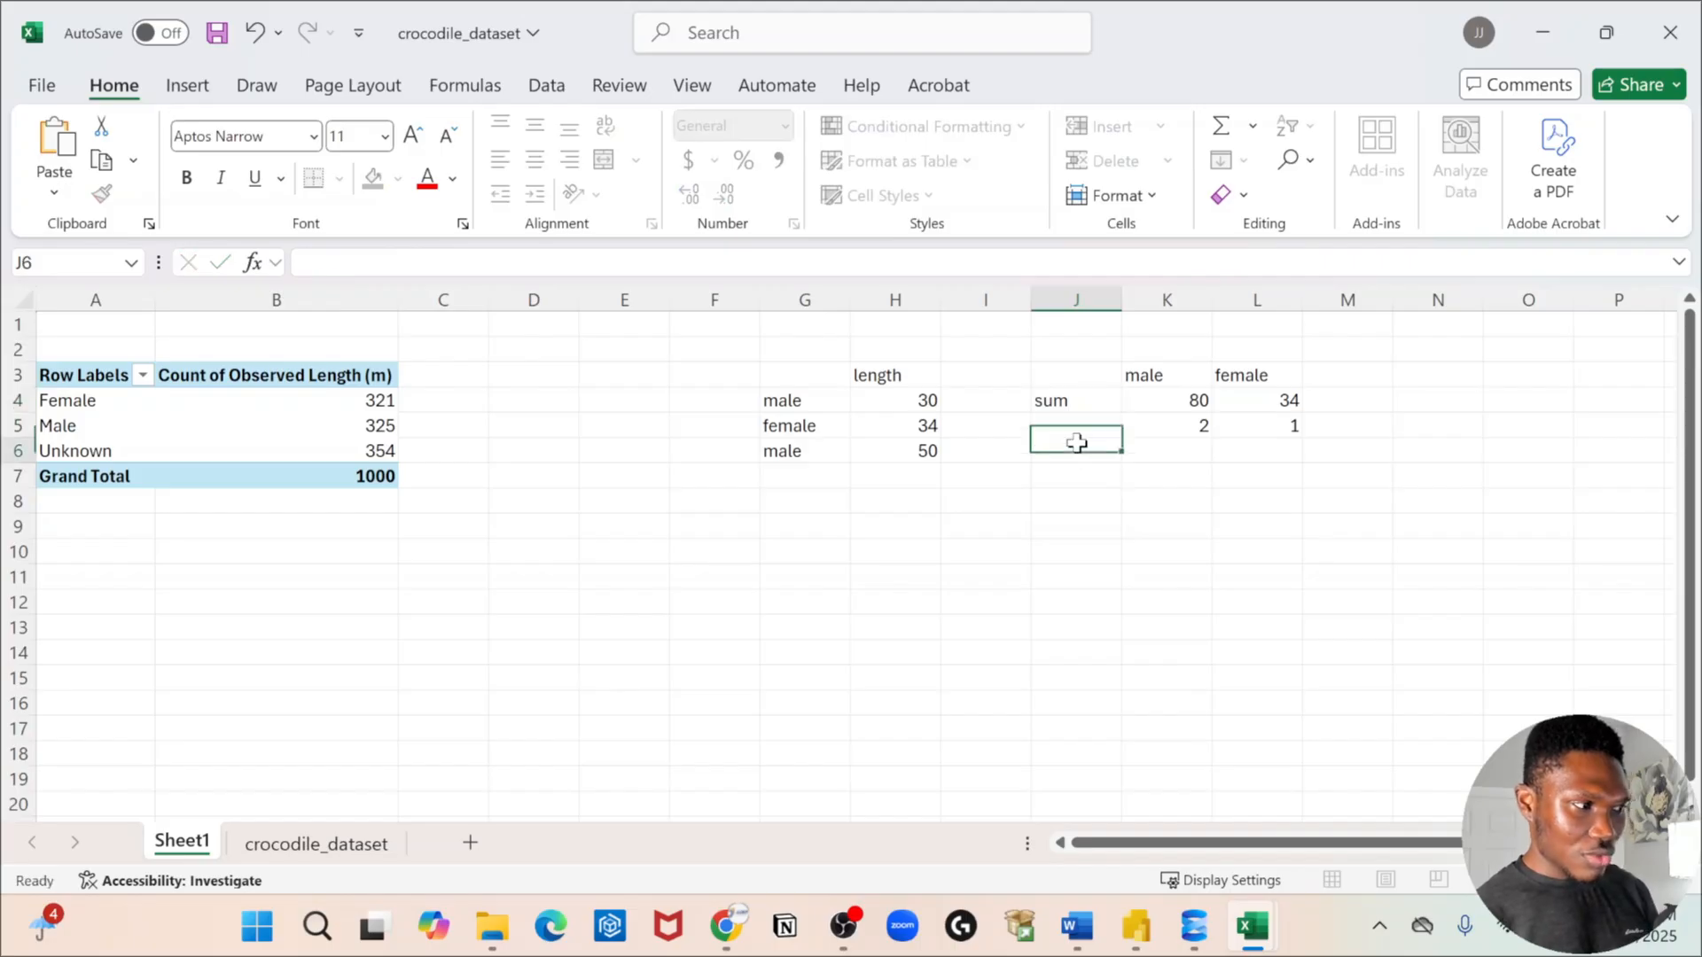
pyautogui.write('count')
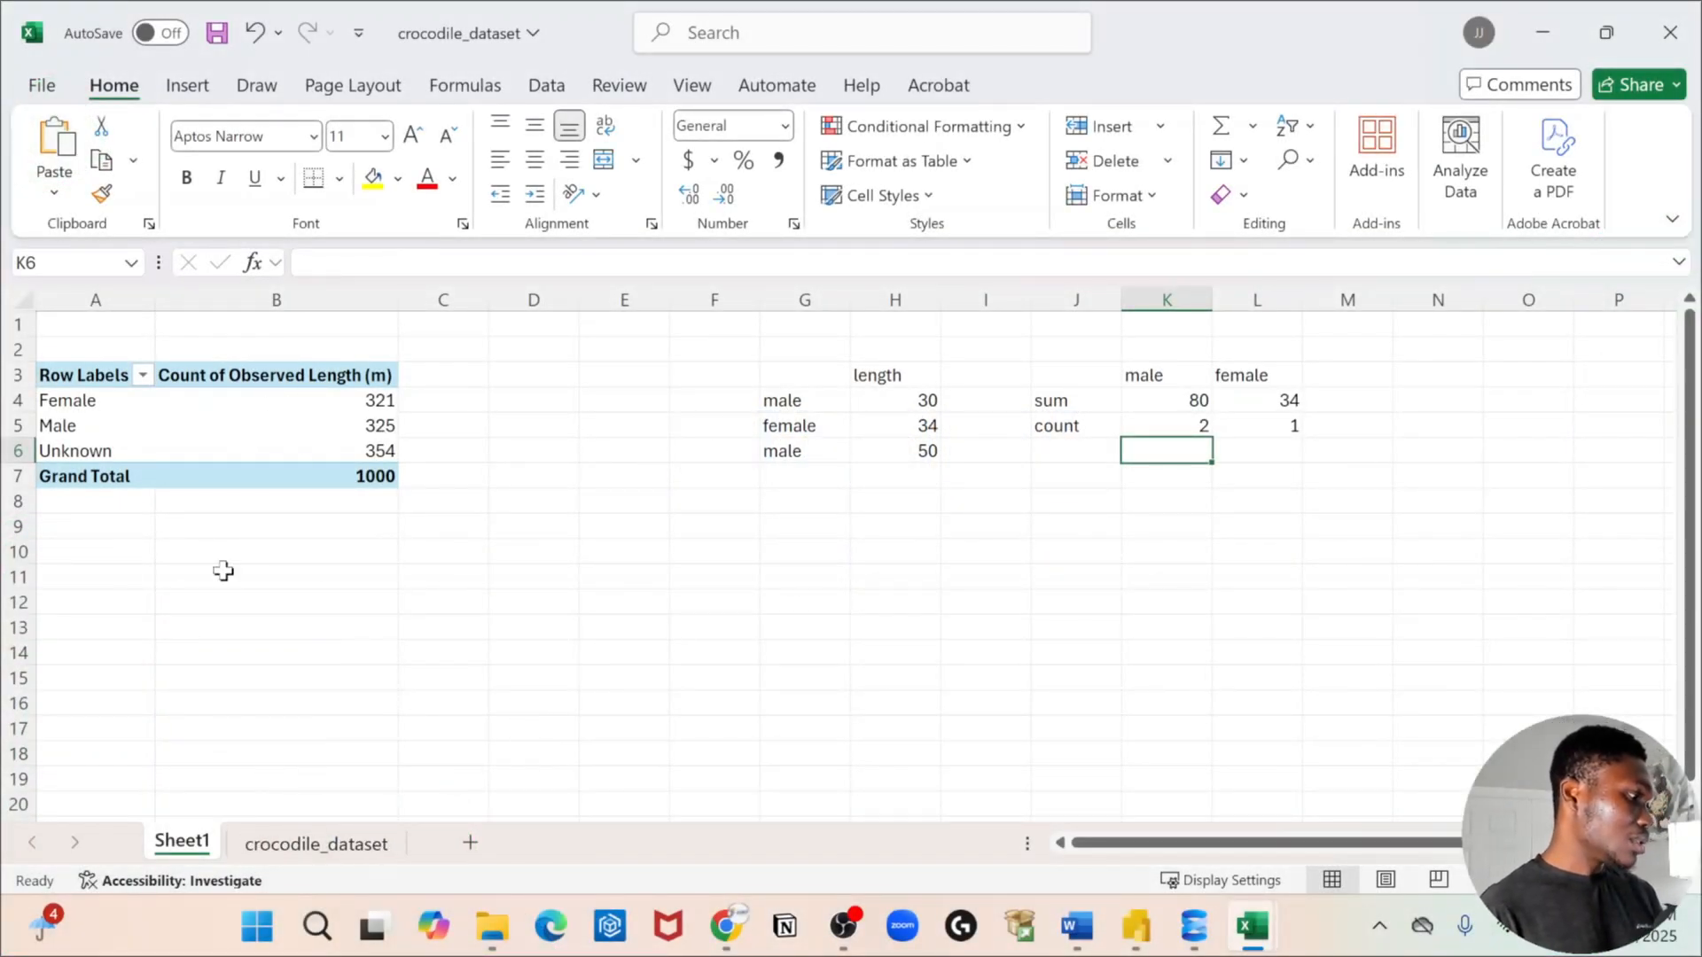
# Switch to the crocodile_dataset sheet and look through the fields available for its PivotTable.
pyautogui.click(327, 840)
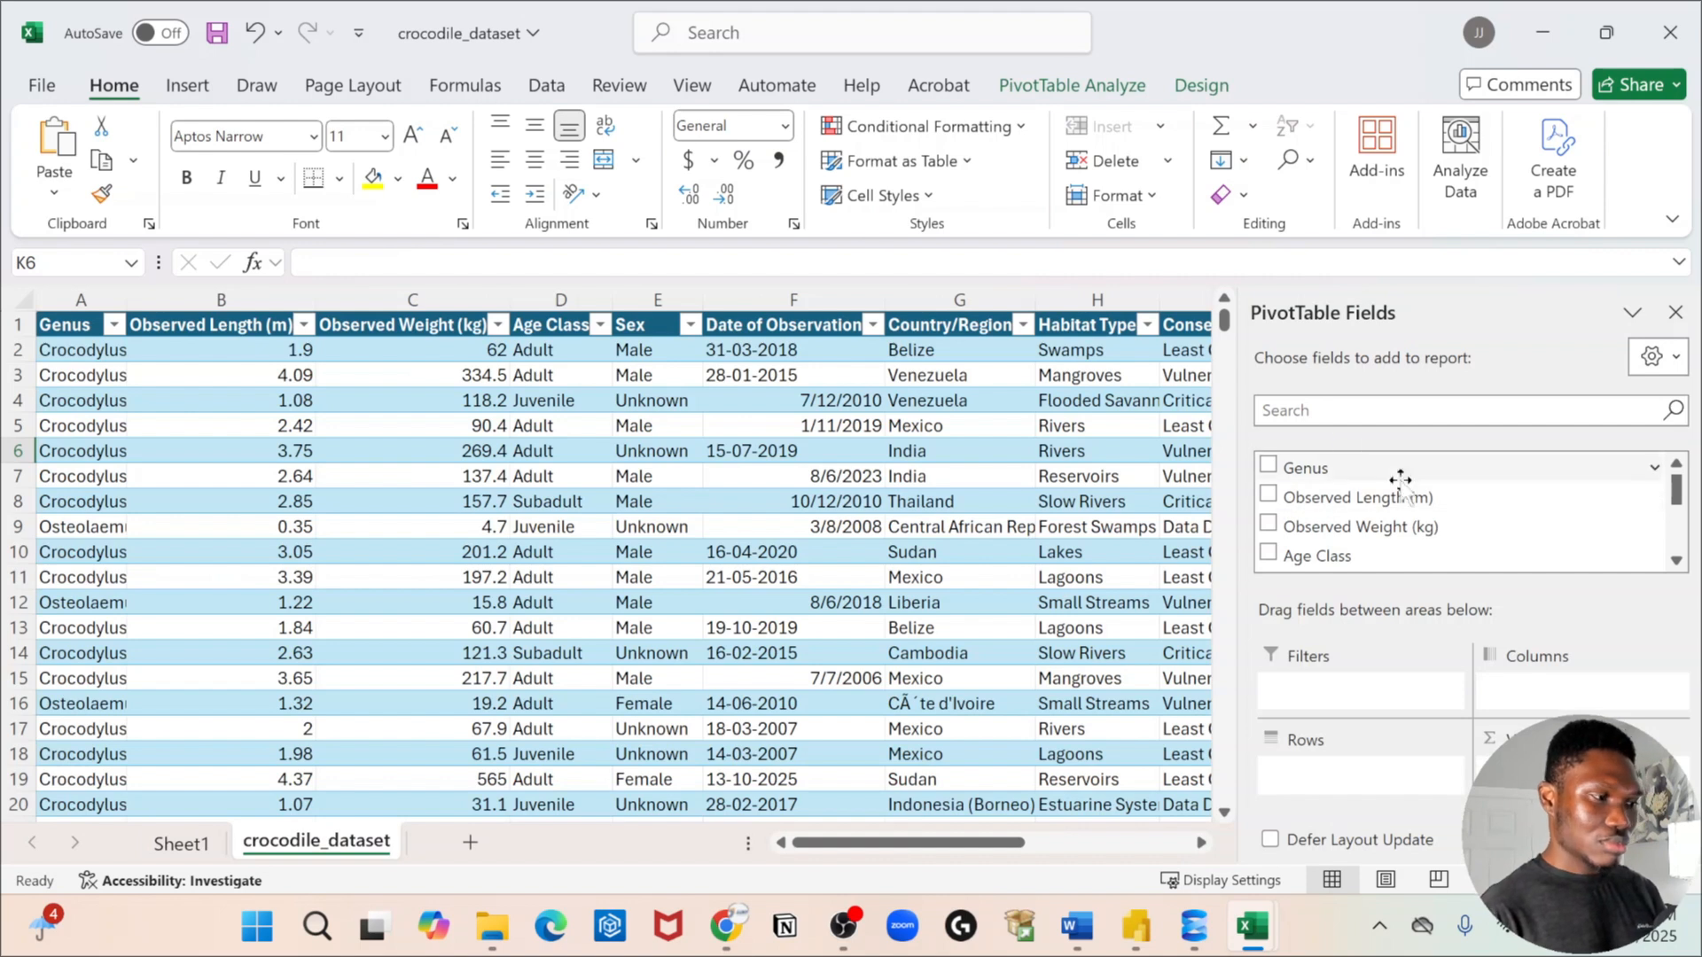
pyautogui.scroll(-5, 1303, 554)
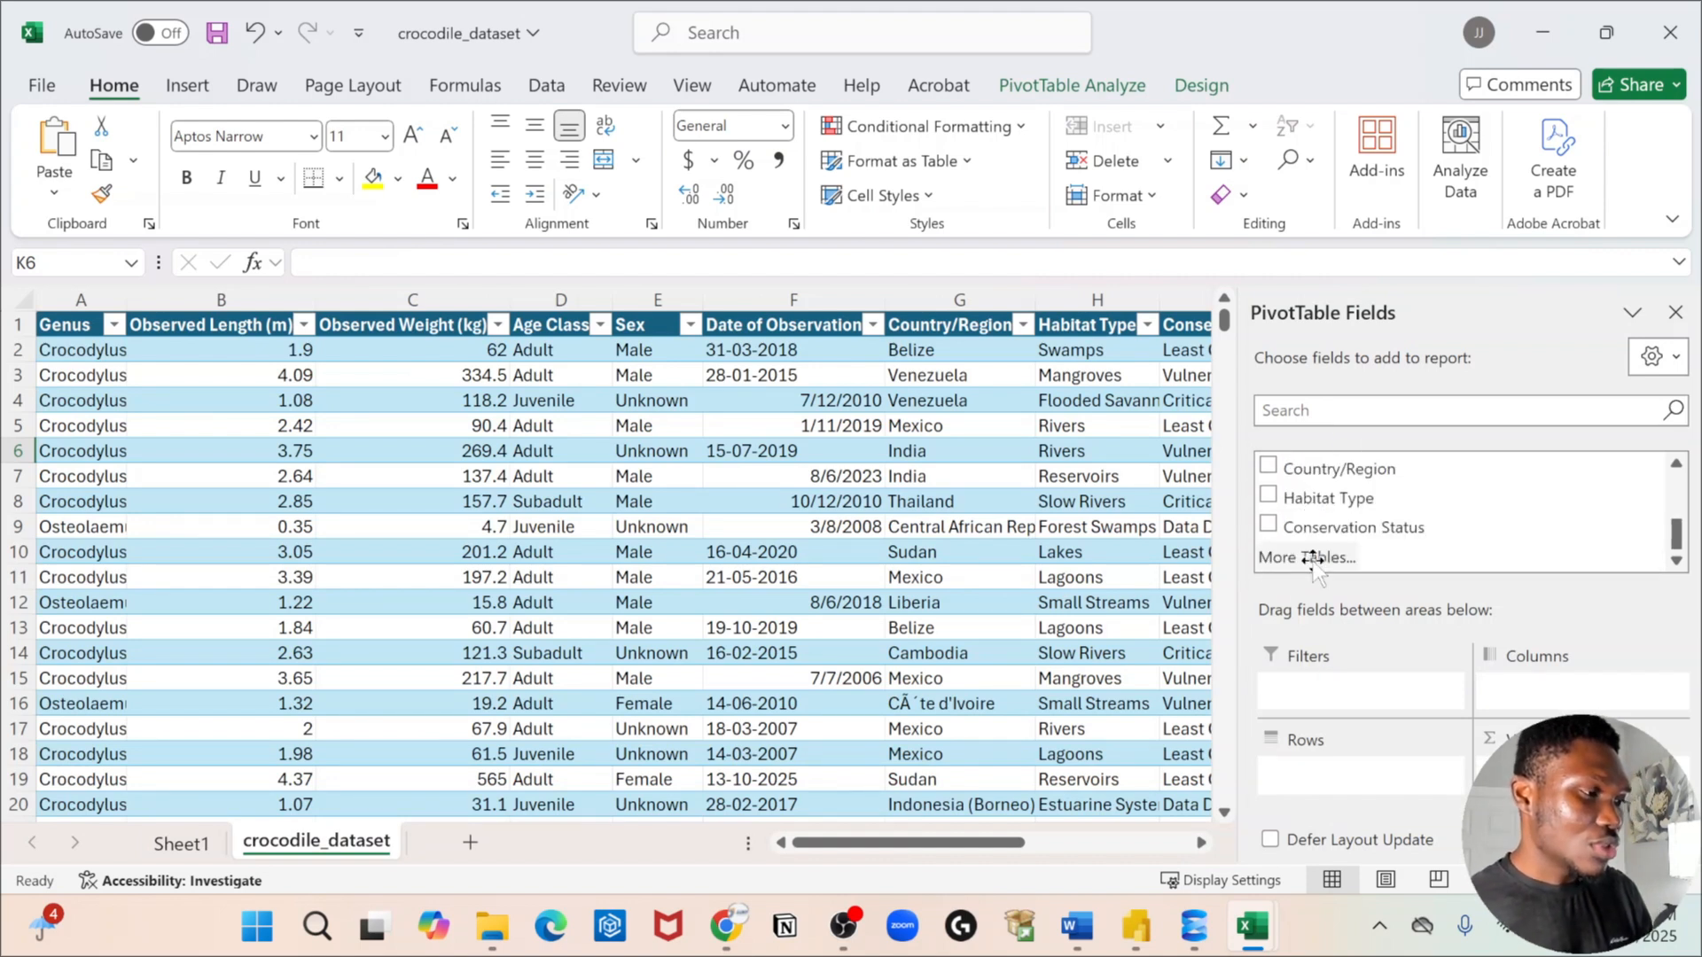
pyautogui.scroll(5, 1311, 461)
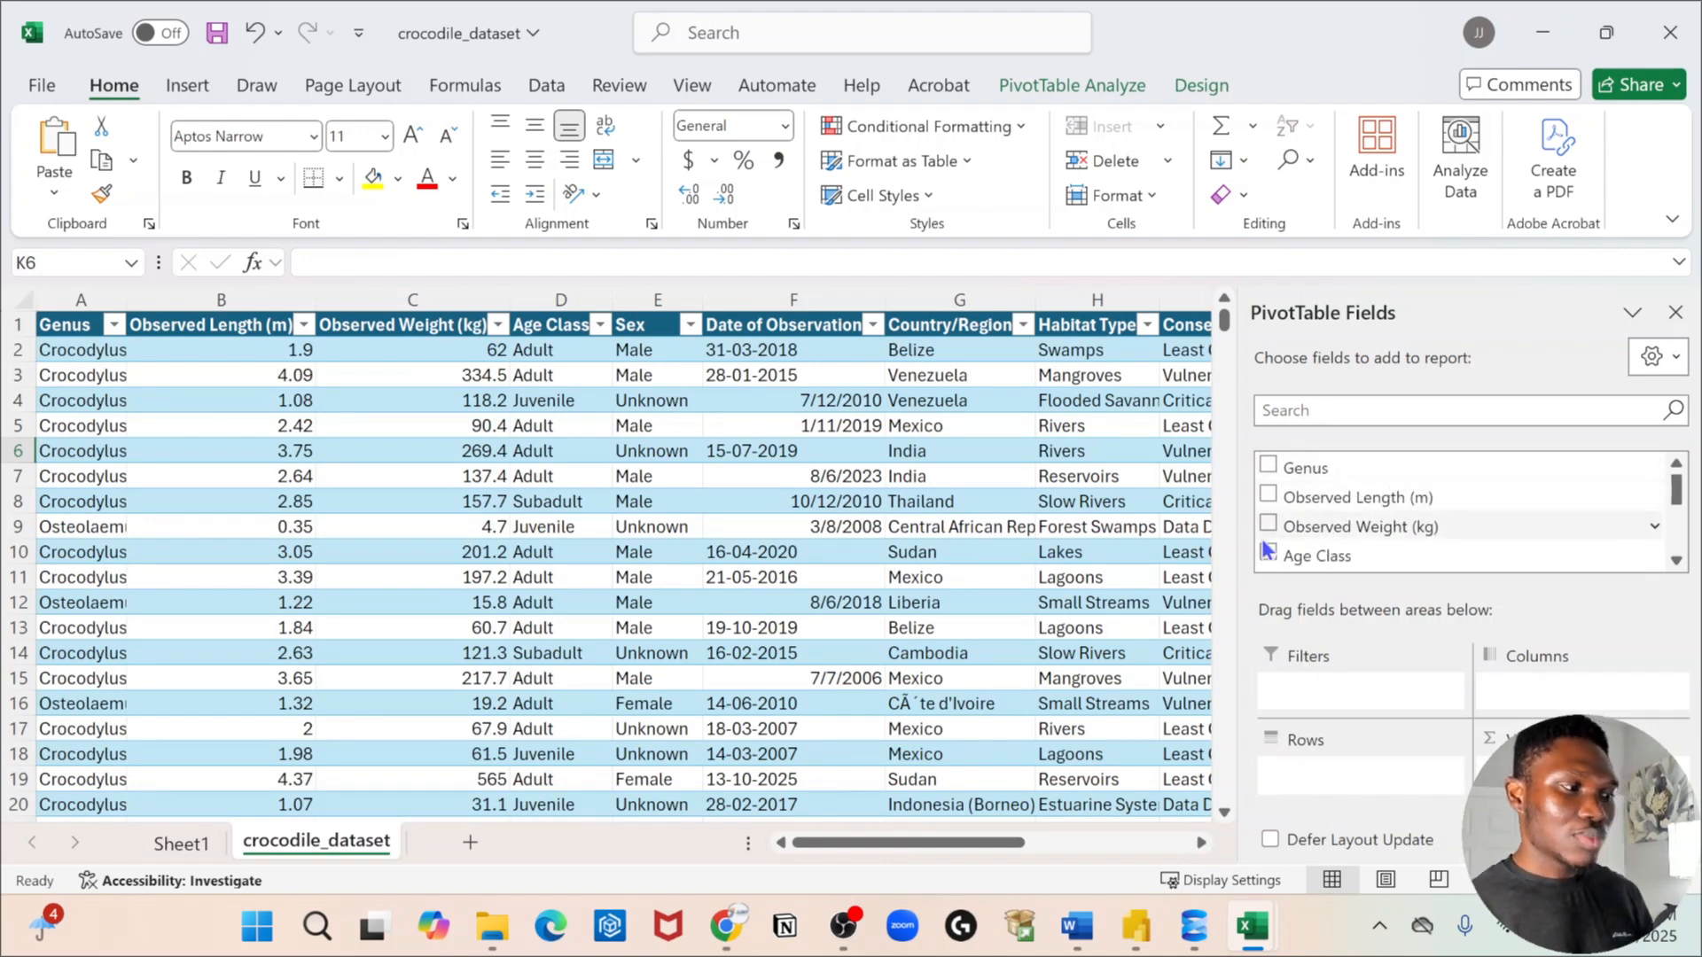